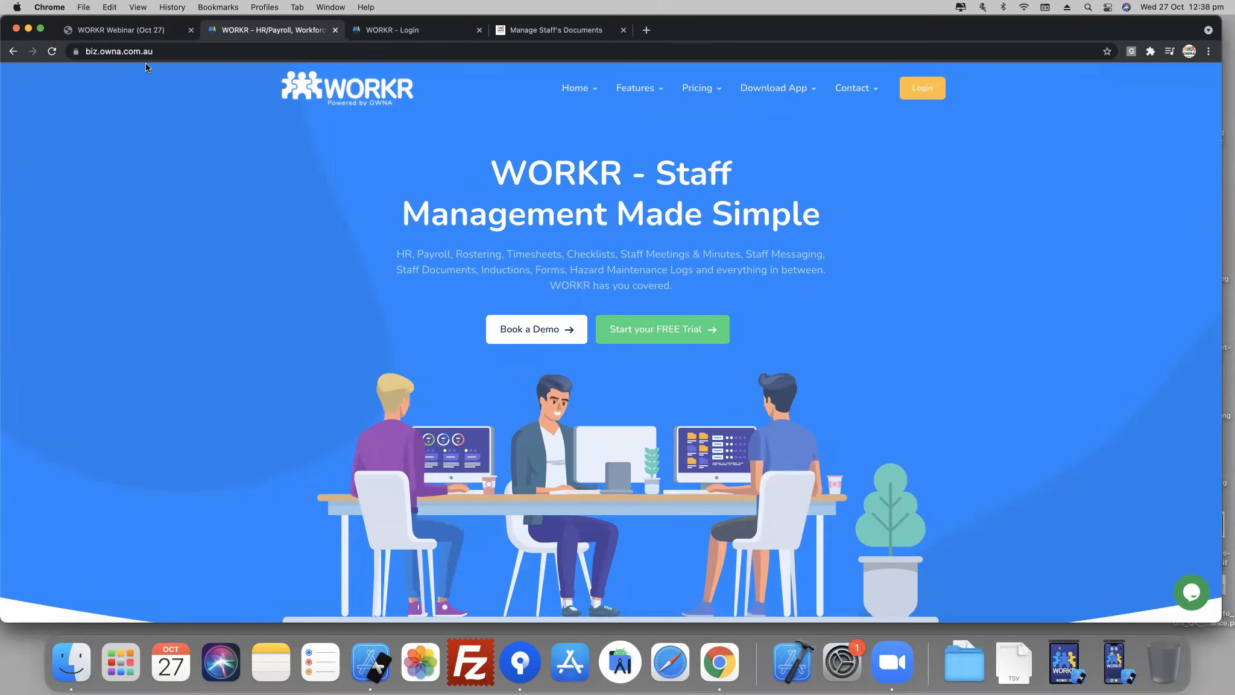
- Open the owna.com.au website in a new browser tab
left_click(646, 30)
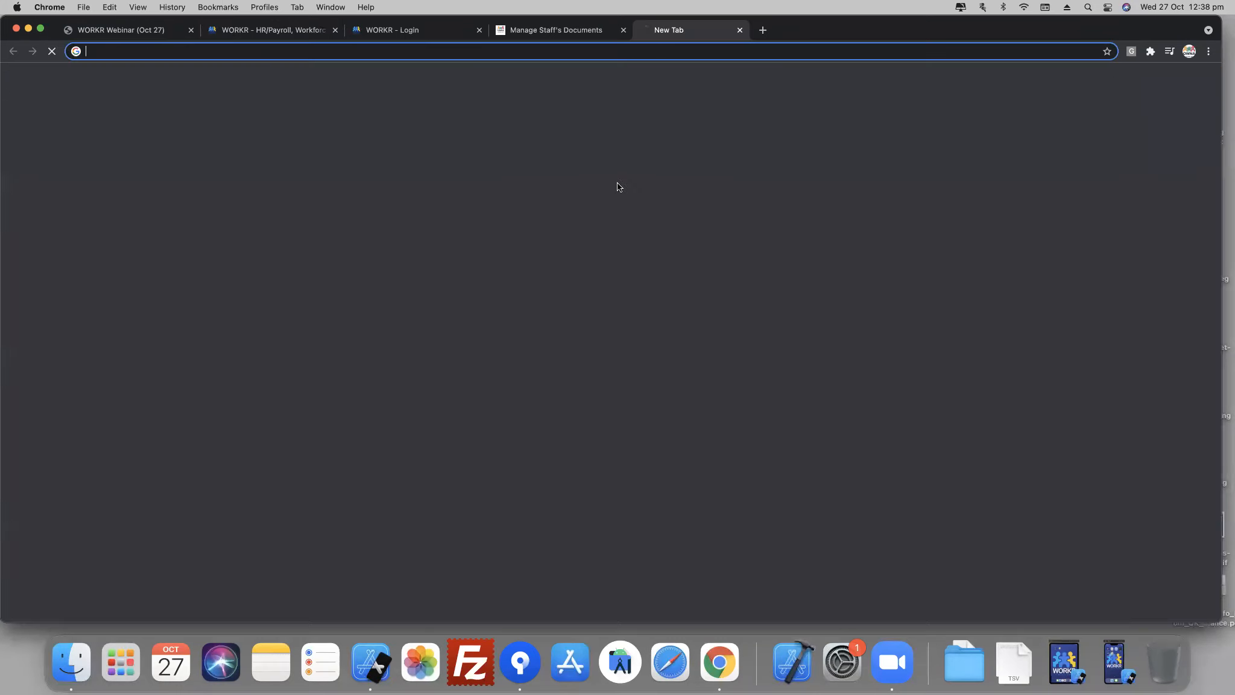
type("own")
key("Right")
key("BackSpace")
key("BackSpace")
key("BackSpace")
key("BackSpace")
key("BackSpace")
key("BackSpace")
key("BackSpace")
key("BackSpace")
key("BackSpace")
key("BackSpace")
key("BackSpace")
key("BackSpace")
key("BackSpace")
key("BackSpace")
key("BackSpace")
key("BackSpace")
key("BackSpace")
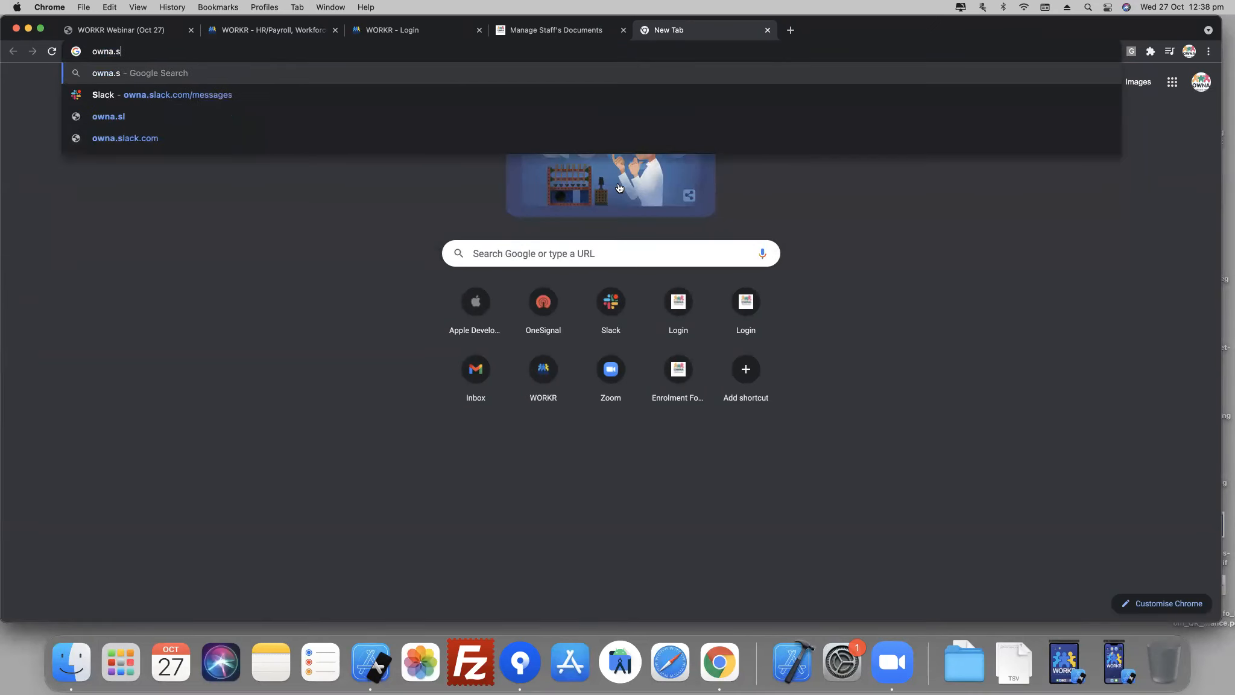
key("BackSpace")
type("com.au")
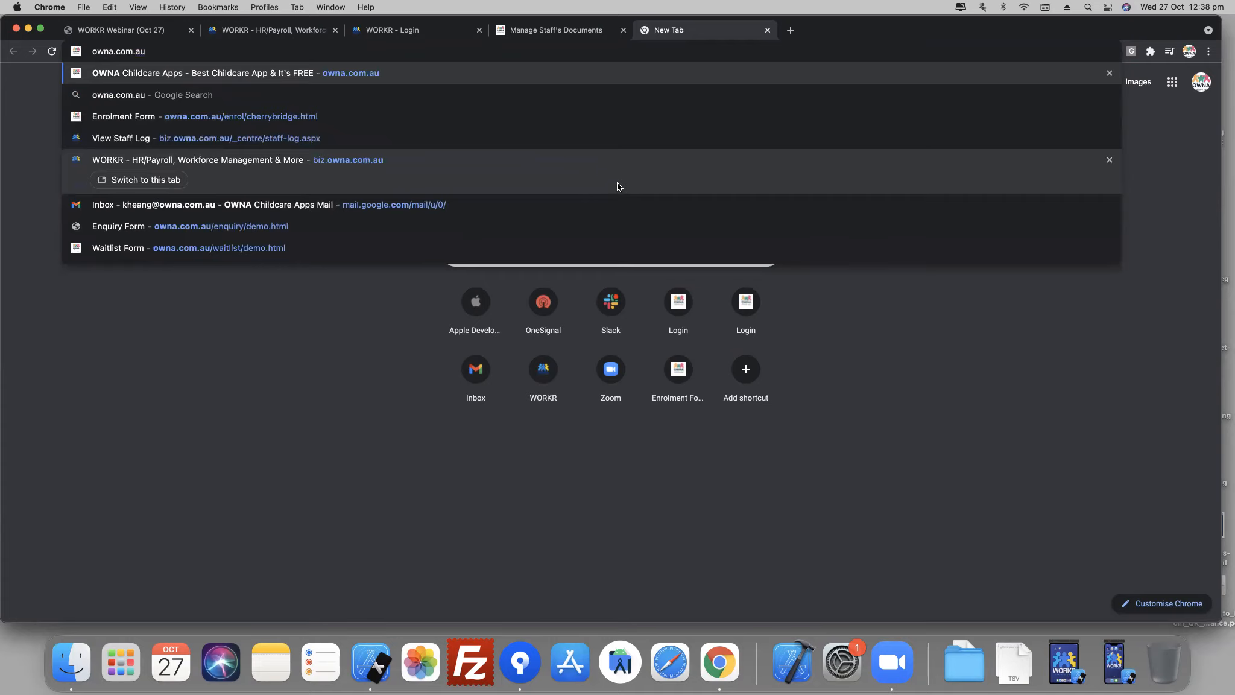
key("Return")
- Go to the WORKR site through its logo in the OWNA page footer and open the portal login page
scroll(419, 362, "down", 5)
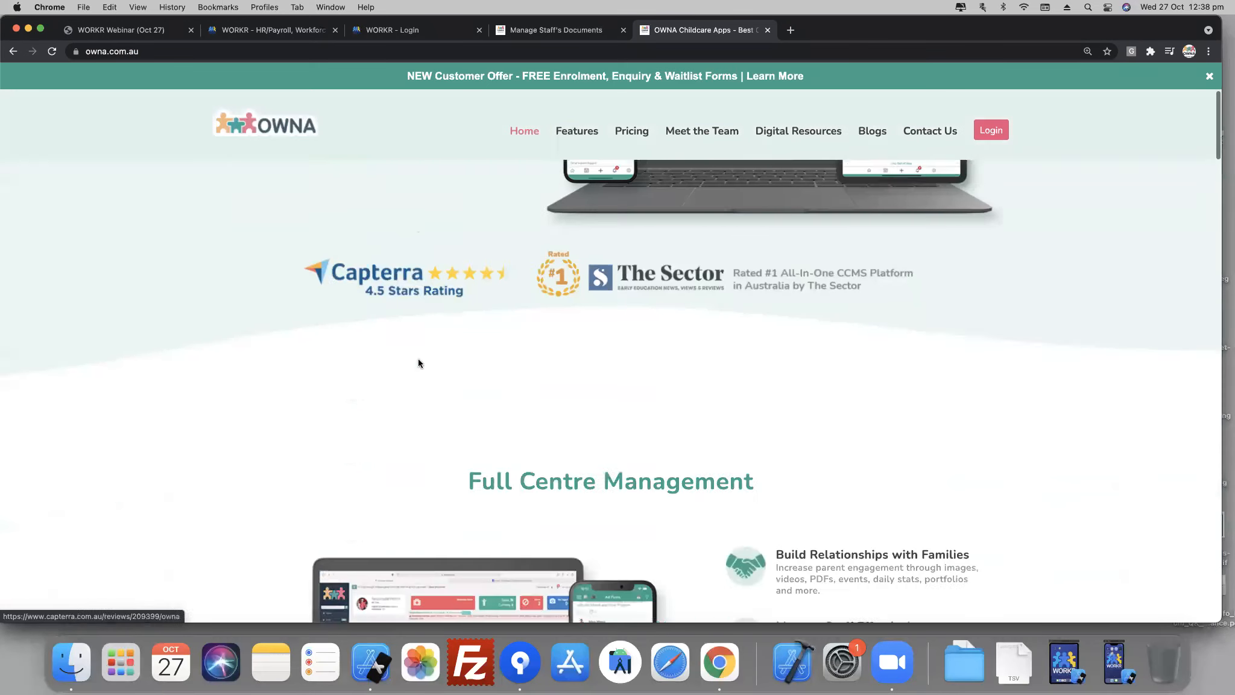
scroll(419, 362, "down", 20)
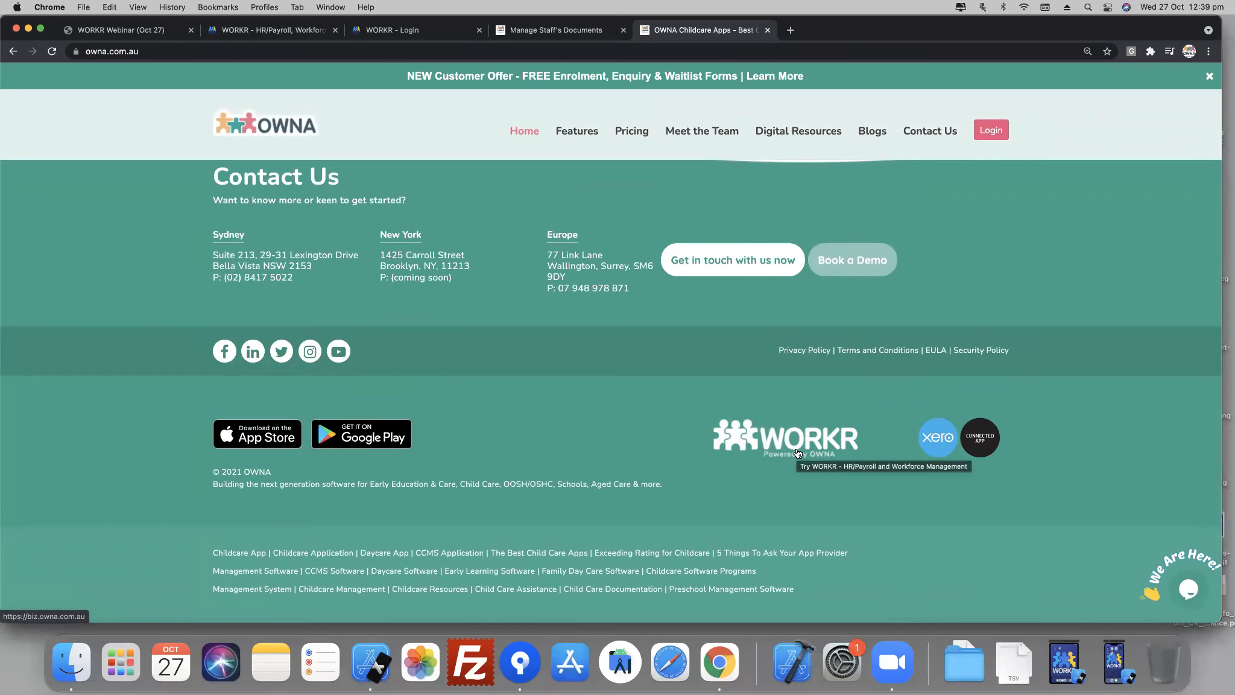
left_click(782, 440)
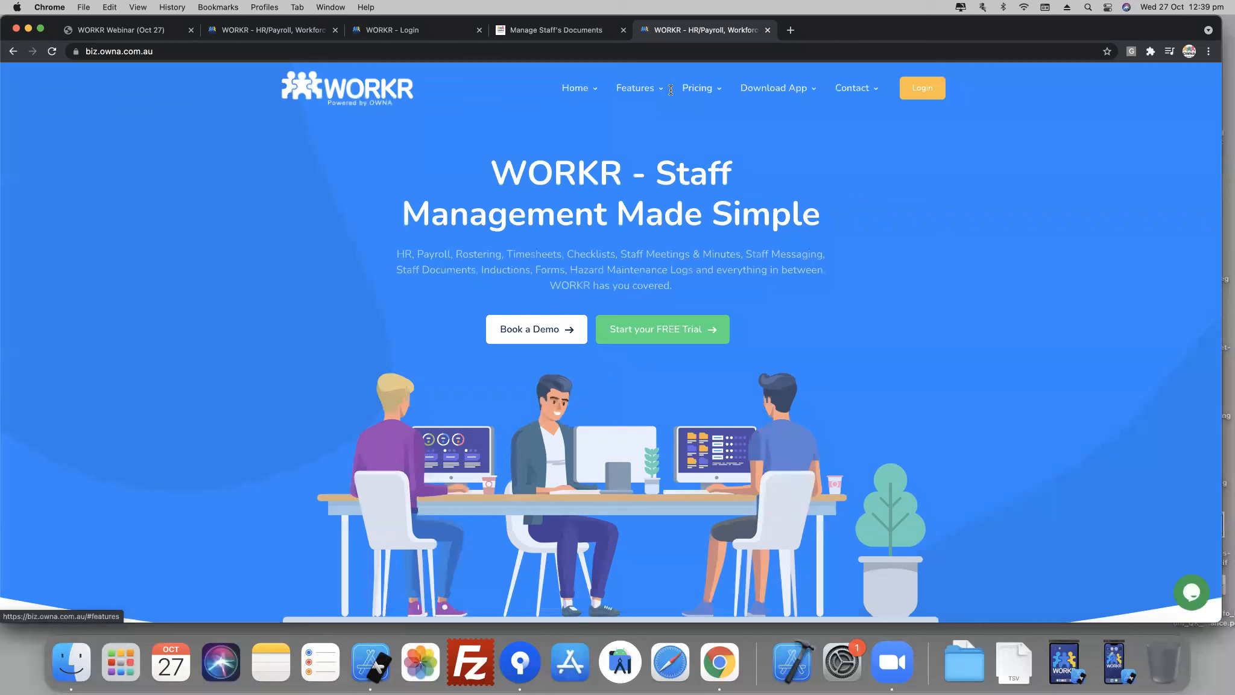
left_click(922, 89)
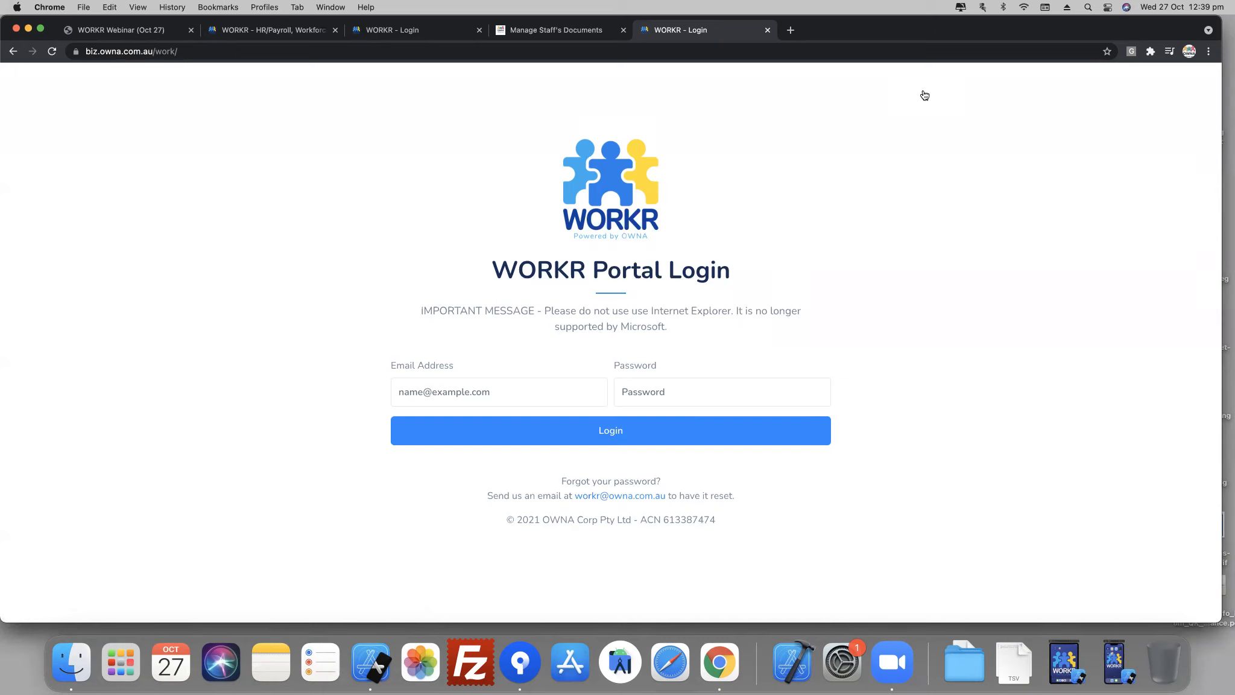
- Close the extra login tab and log in to the WORKR portal with the credentials already filled in on the other login page
left_click(768, 32)
left_click(279, 35)
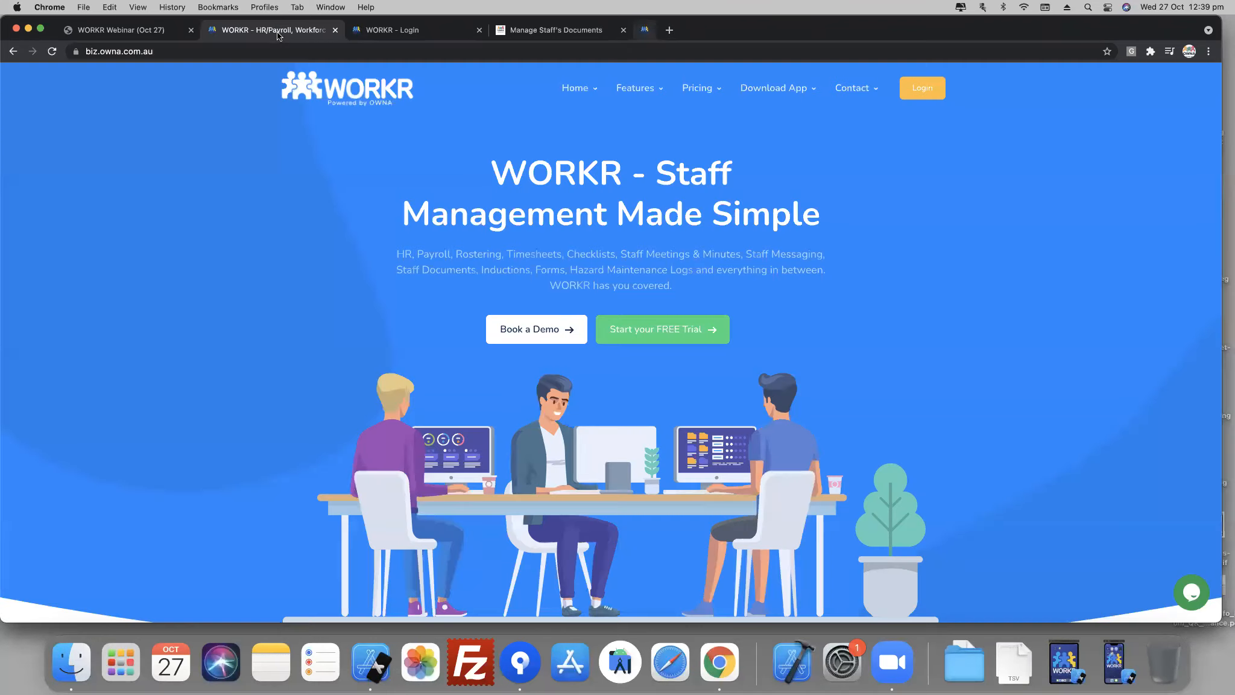
left_click(416, 30)
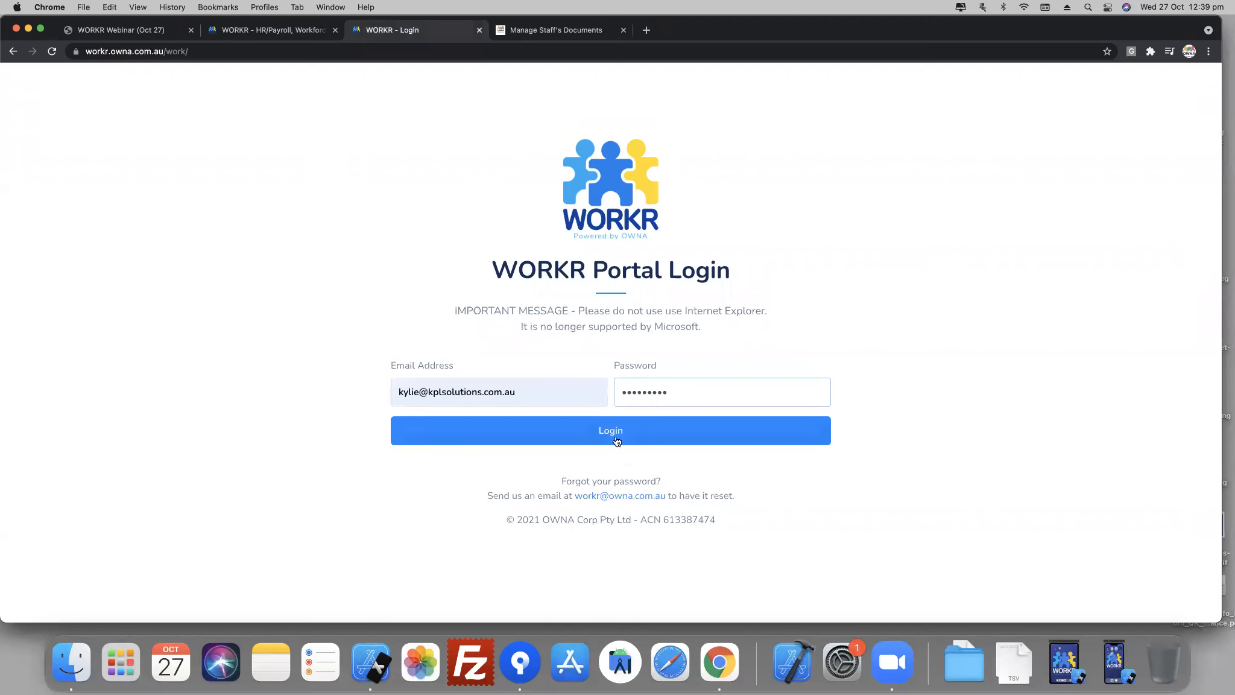
left_click(667, 421)
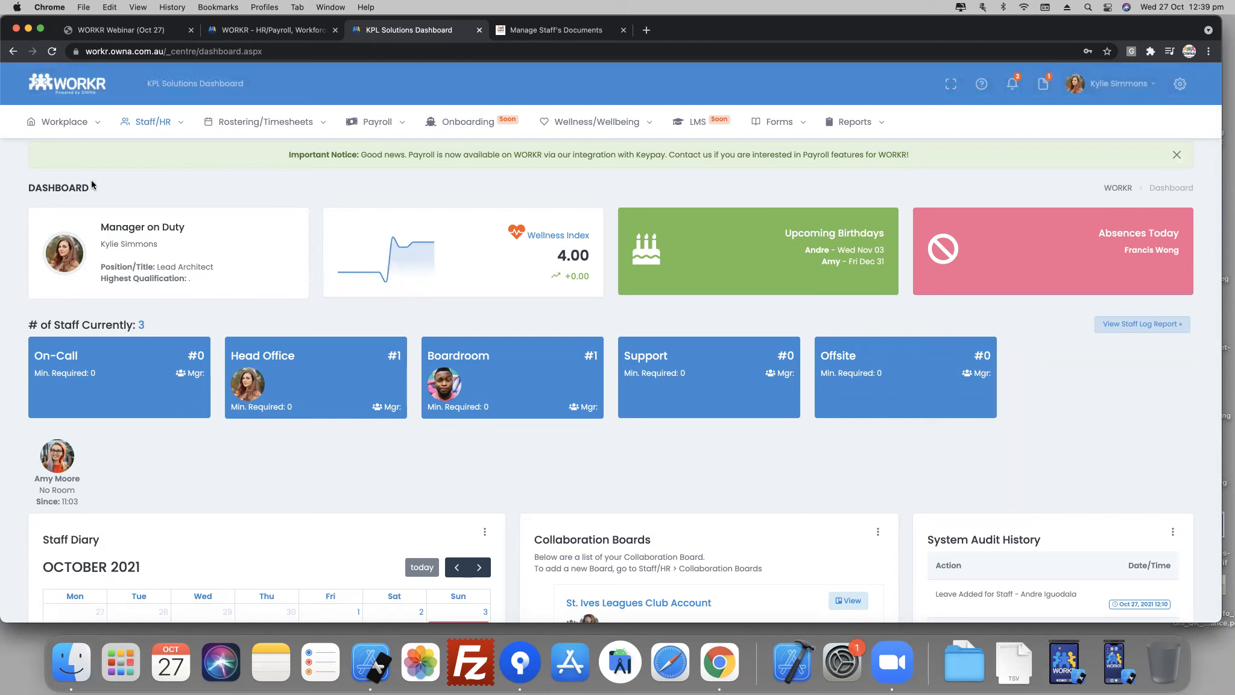
- Move the staff member without a room into Head Office and reload the dashboard
mouse_move(626, 130)
mouse_move(742, 130)
left_click_drag(58, 456, 324, 391)
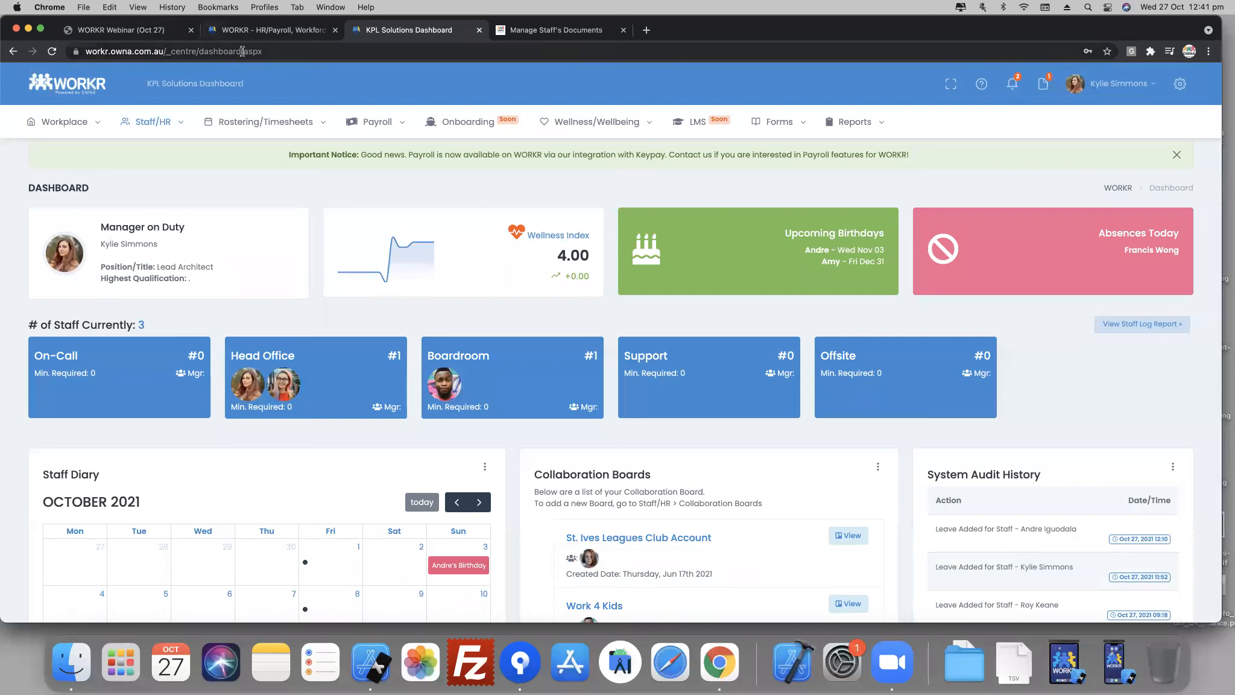
left_click_drag(243, 51, 233, 62)
key("Return")
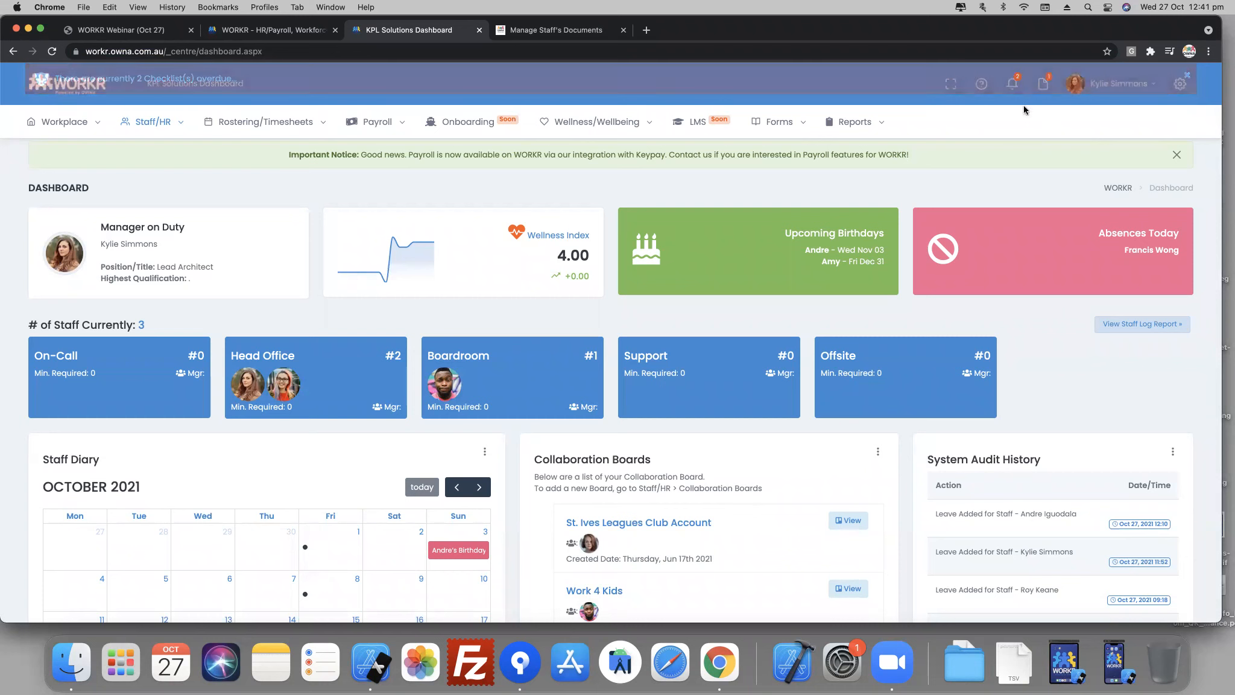
- Check the dashboard notifications for overdue checklists and overdue documents
left_click(1012, 85)
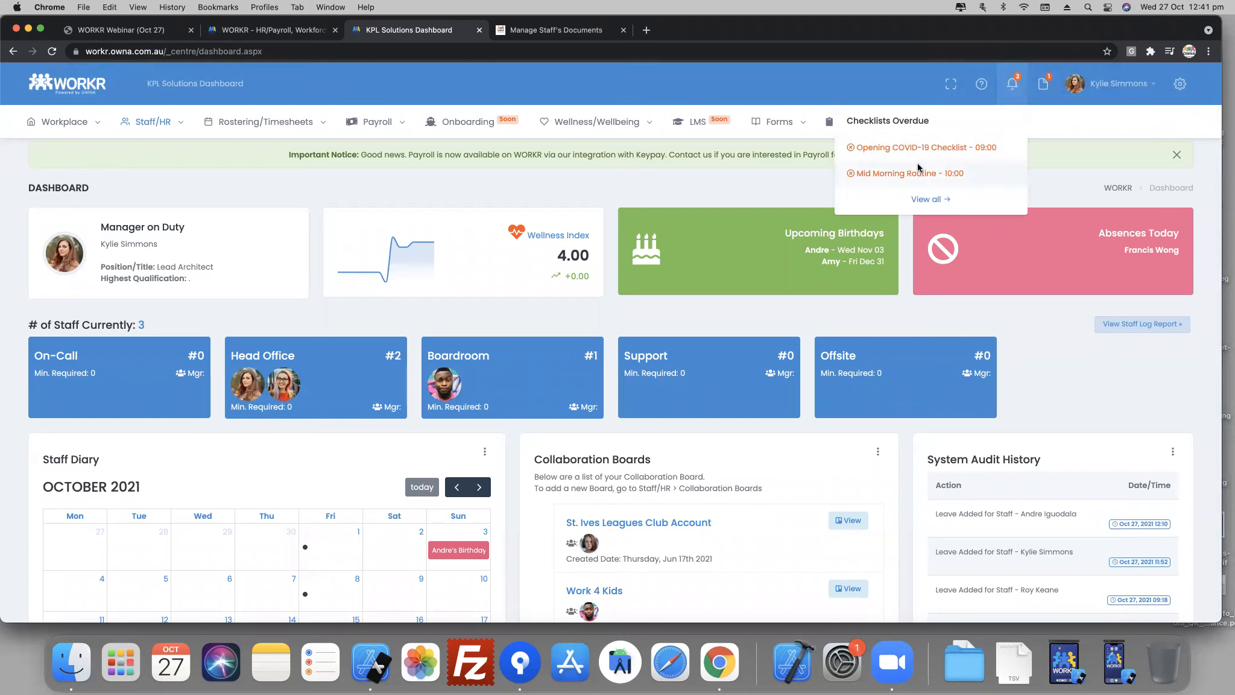
left_click(1043, 90)
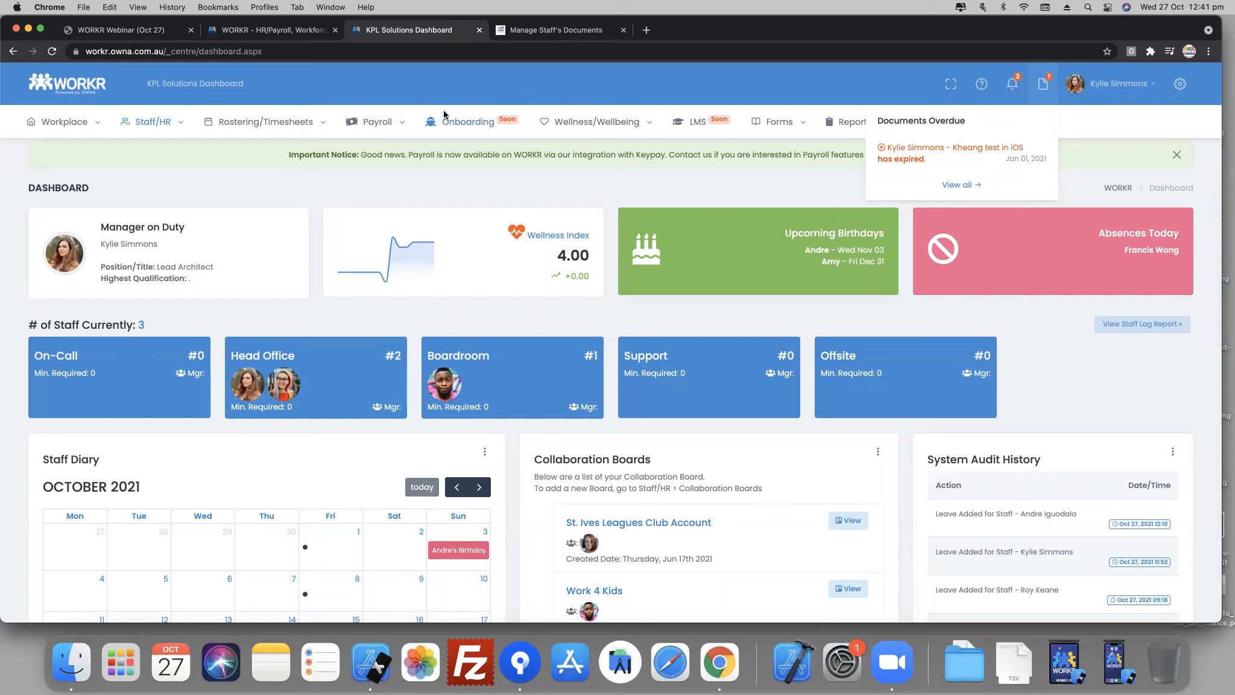
- Open Staff Log/Timesheets and retrieve the timesheets of all staff for 2021-10-18 to 2021-10-24
mouse_move(379, 120)
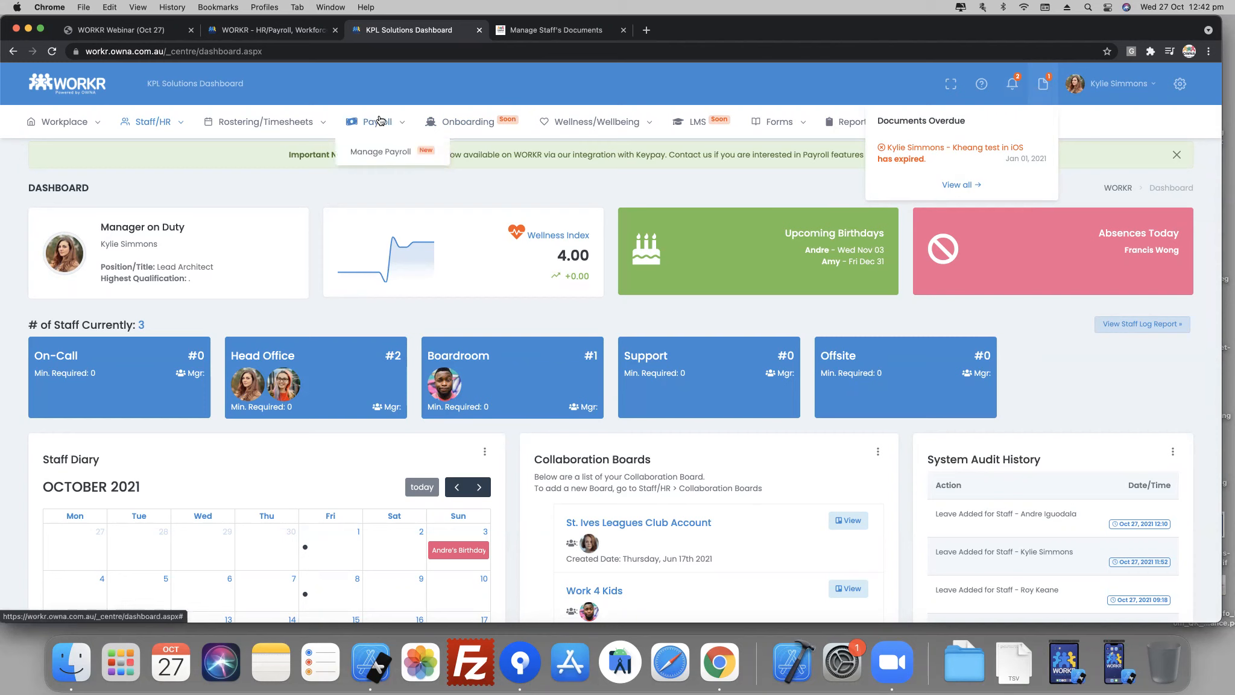
mouse_move(284, 128)
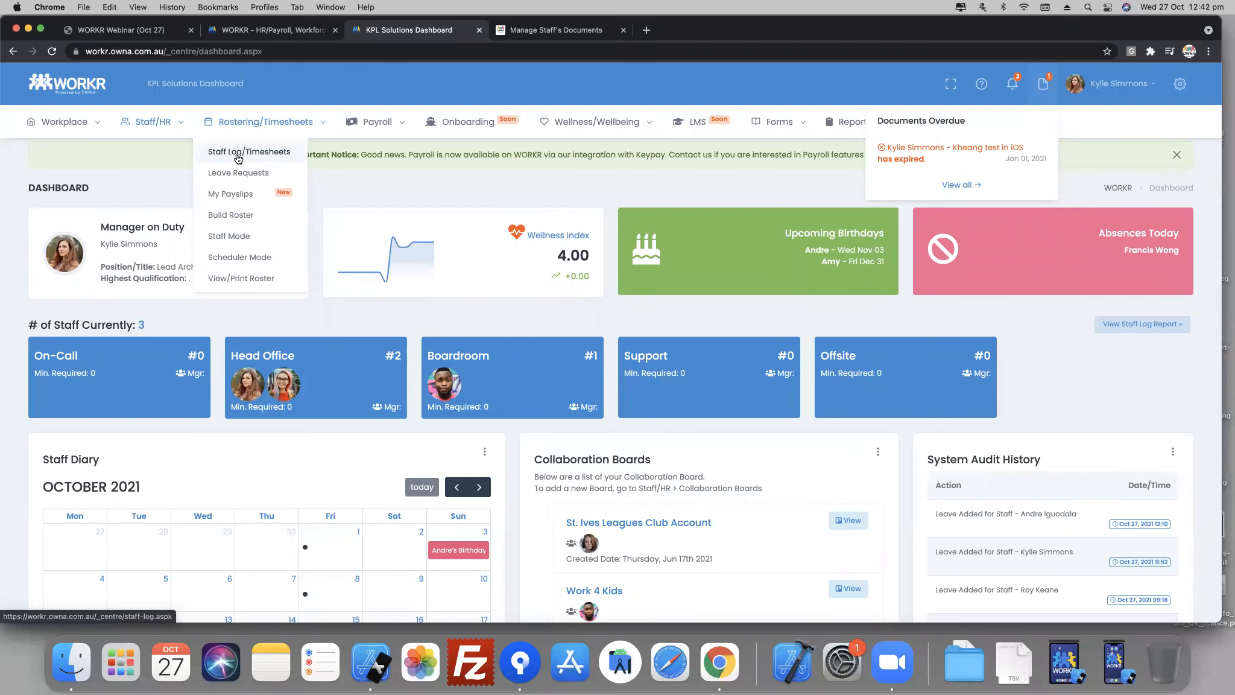
left_click(238, 153)
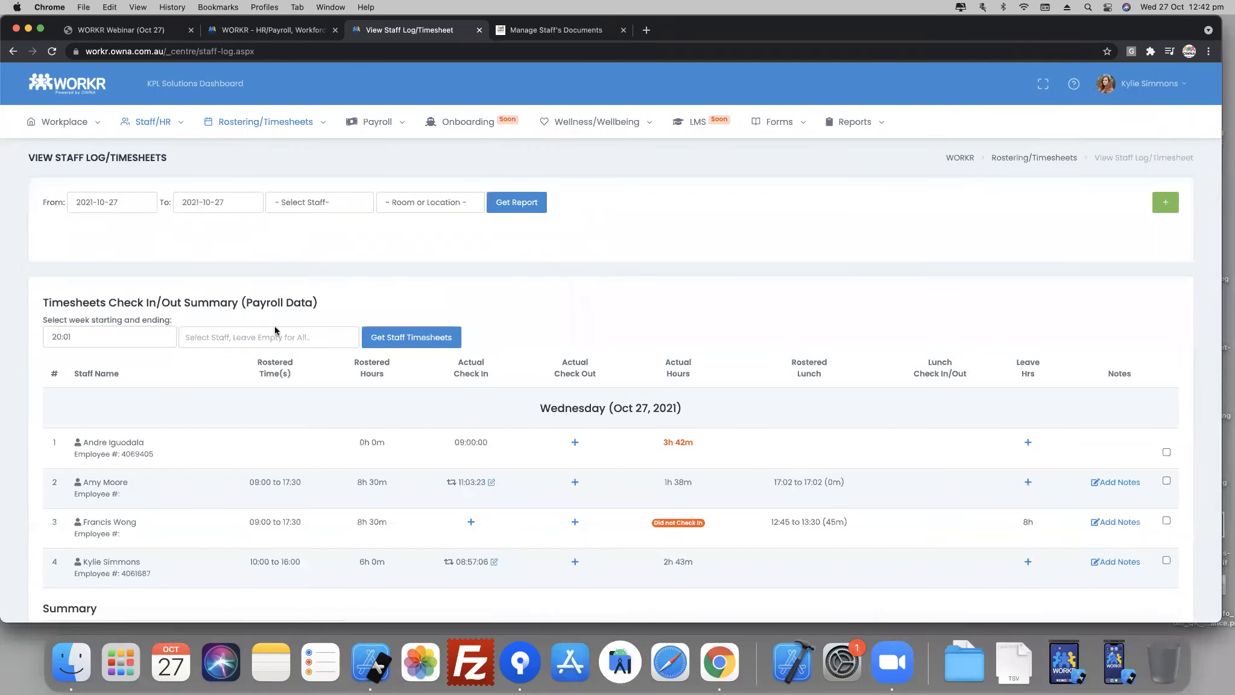
scroll(277, 606, "down", 3)
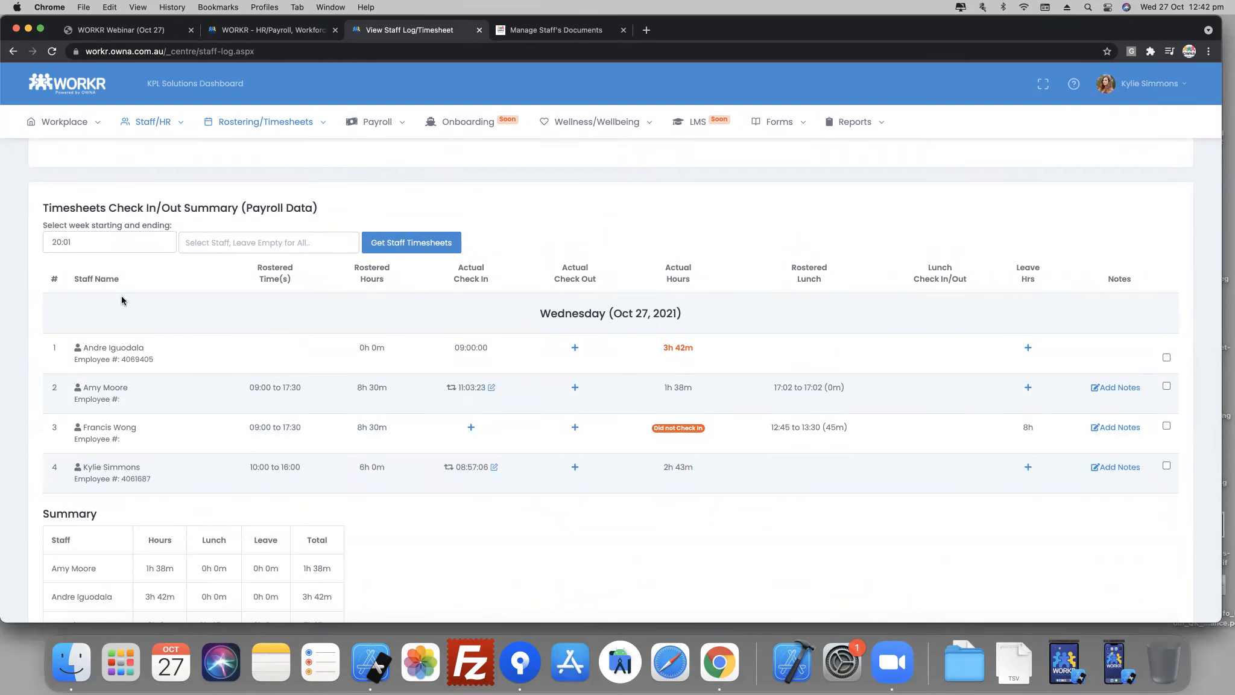
left_click(91, 242)
left_click(56, 377)
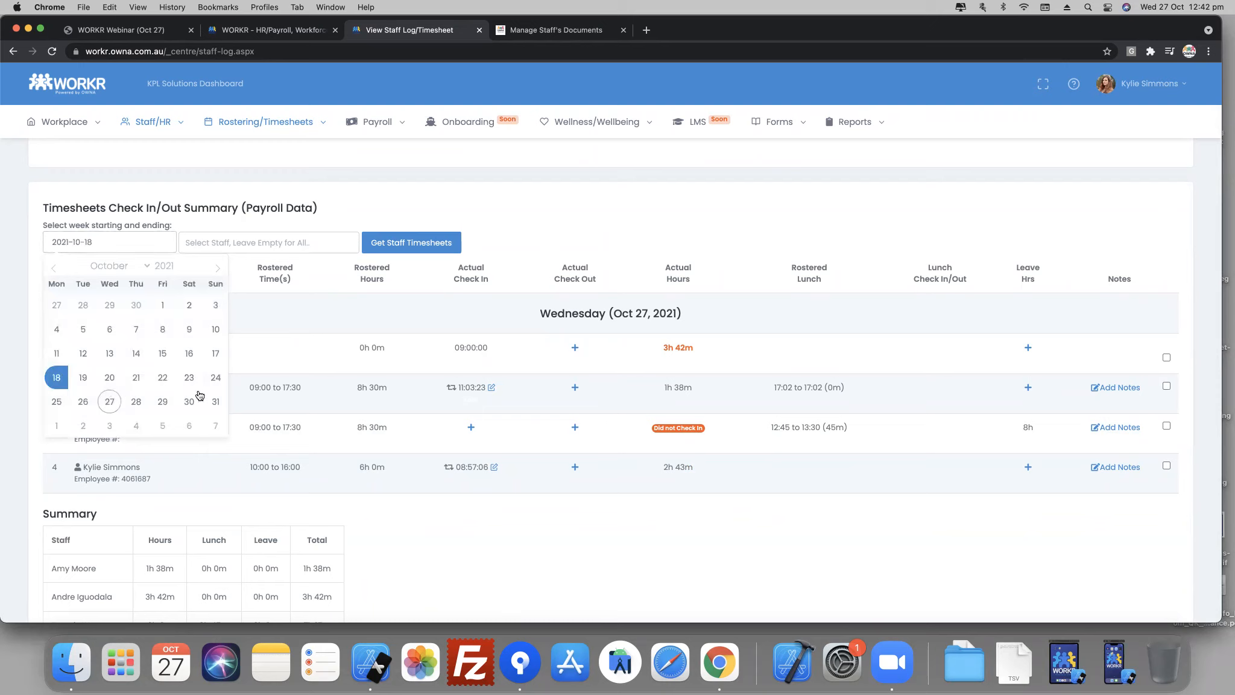
left_click(214, 378)
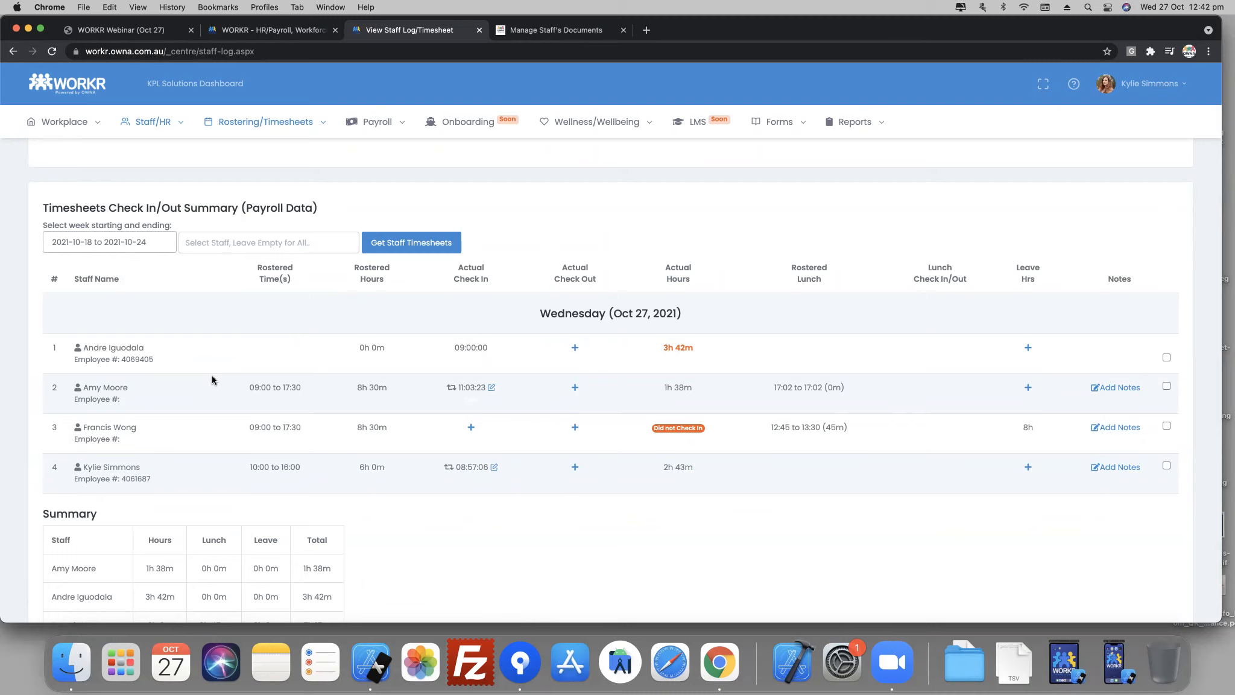
left_click(430, 244)
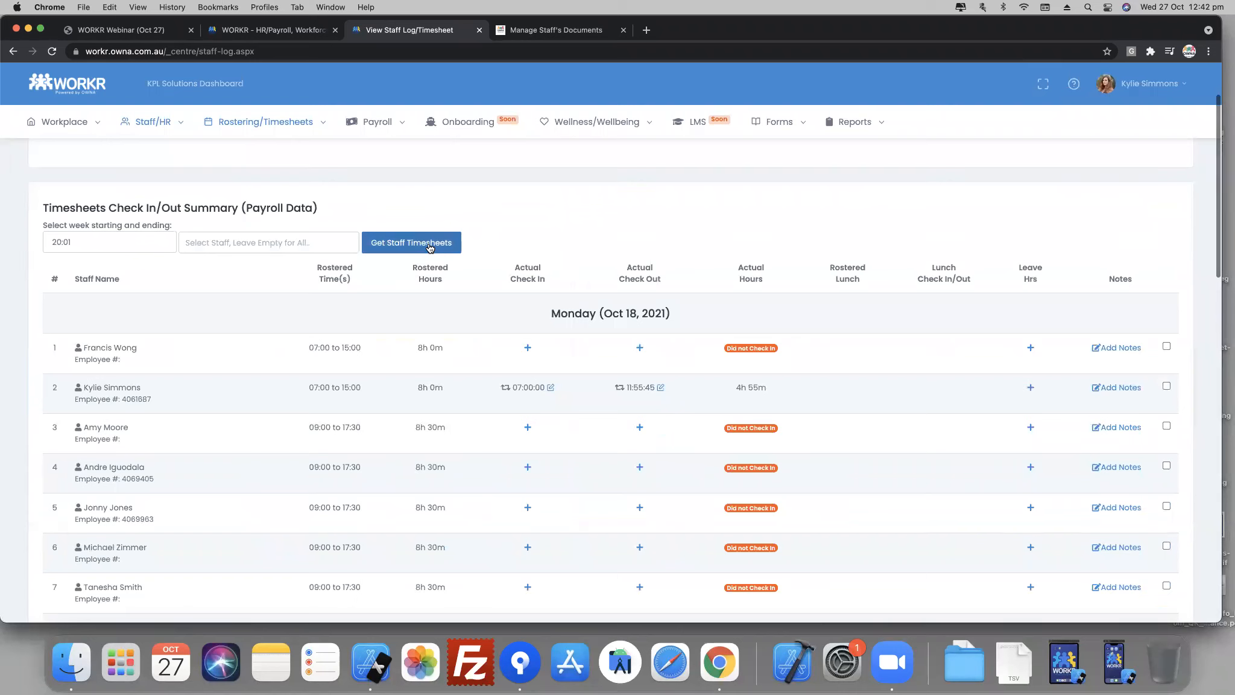
- Review the retrieved timesheets, reselect the week 2021-10-18 to 2021-10-24 and export the timesheets to KeyPay
scroll(529, 424, "down", 3)
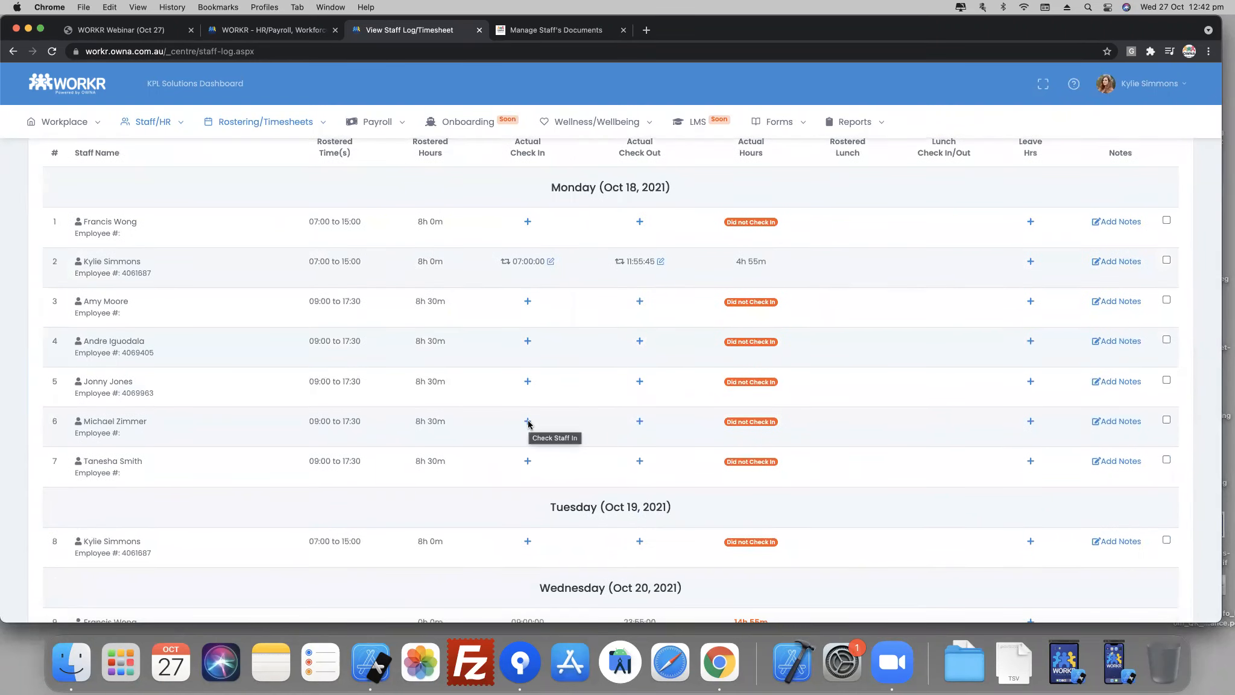
scroll(794, 503, "down", 10)
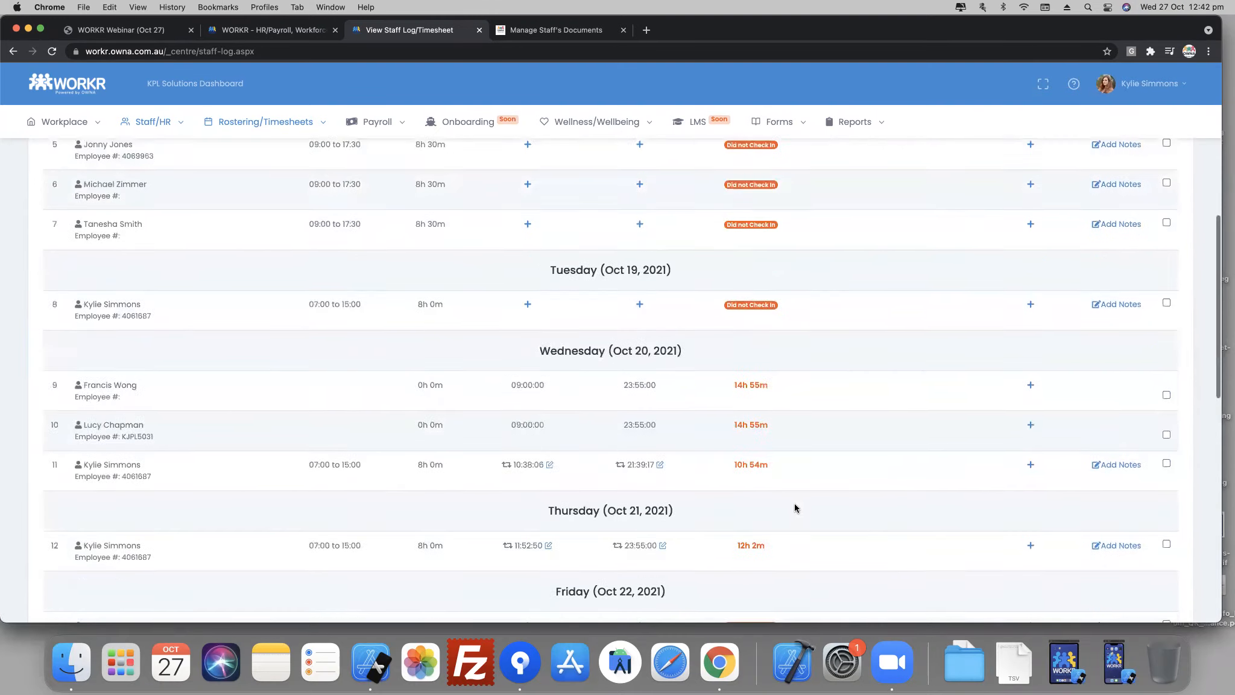
scroll(793, 503, "down", 1)
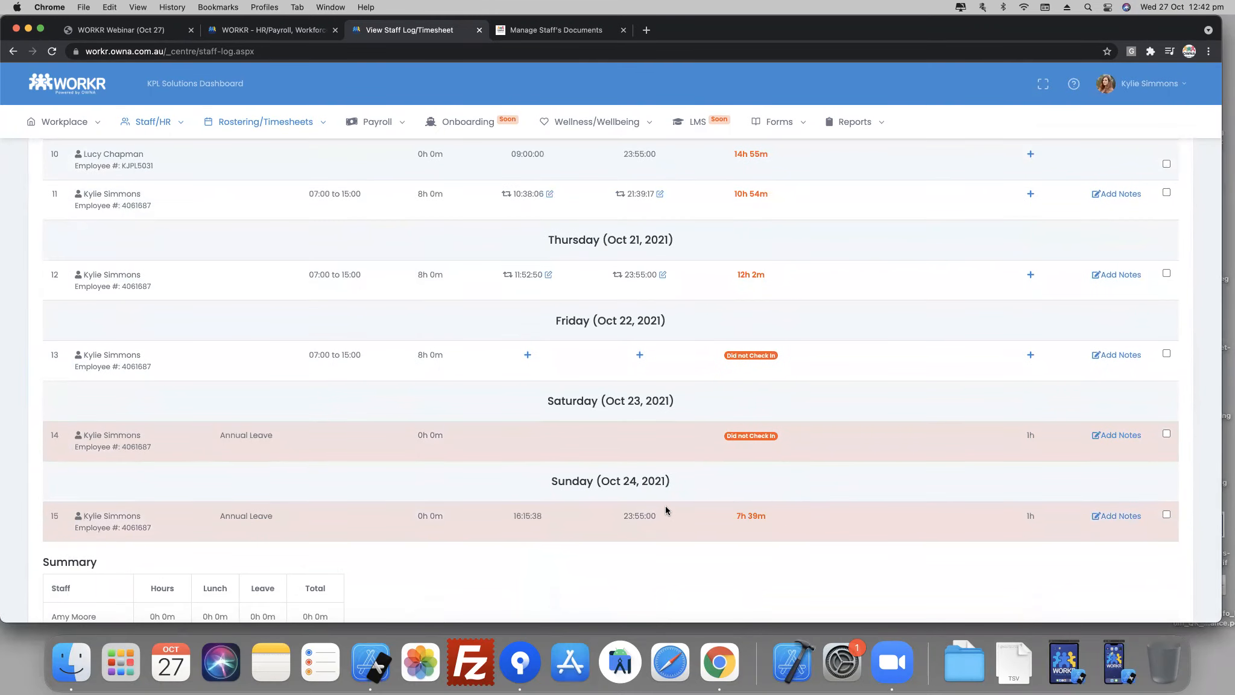
scroll(651, 500, "up", 4)
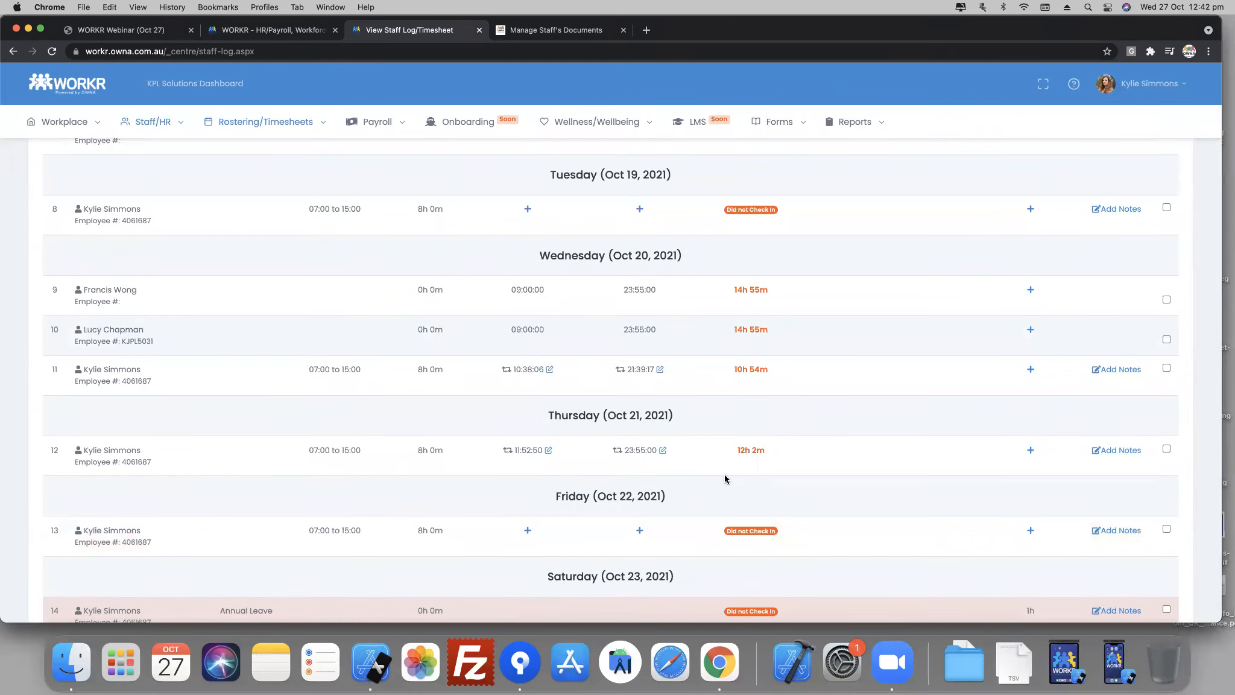
scroll(976, 286, "up", 4)
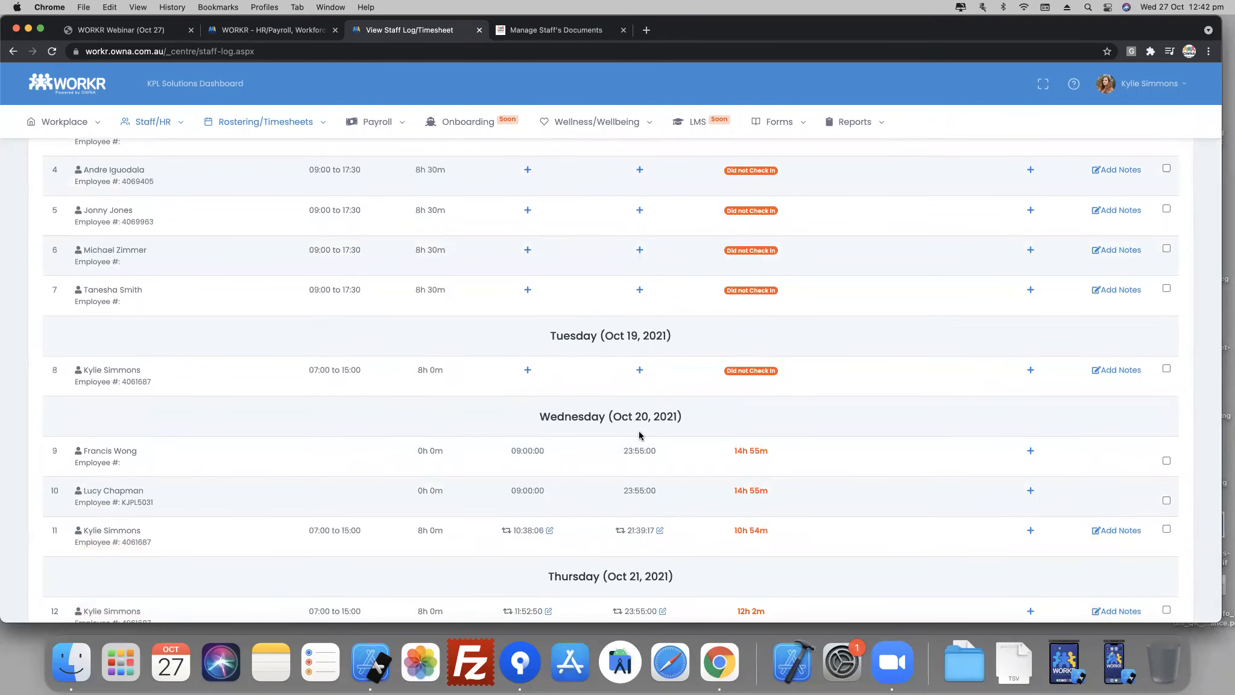
scroll(640, 435, "up", 7)
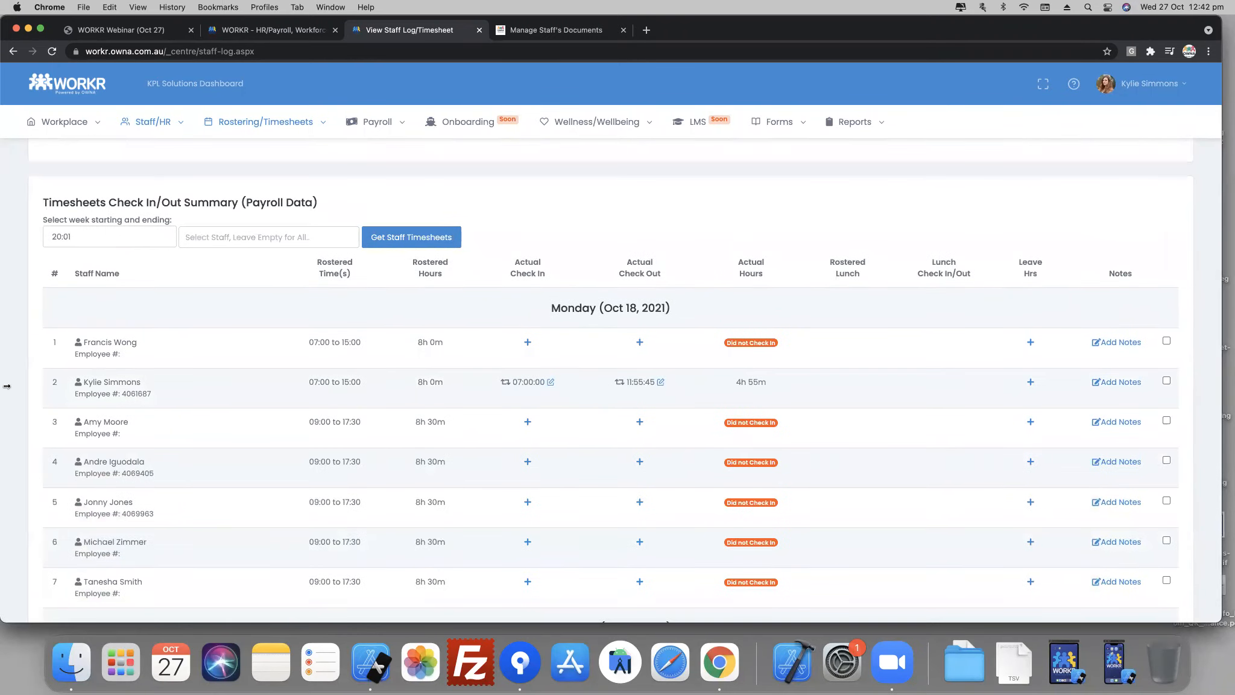
left_click(95, 236)
left_click(57, 372)
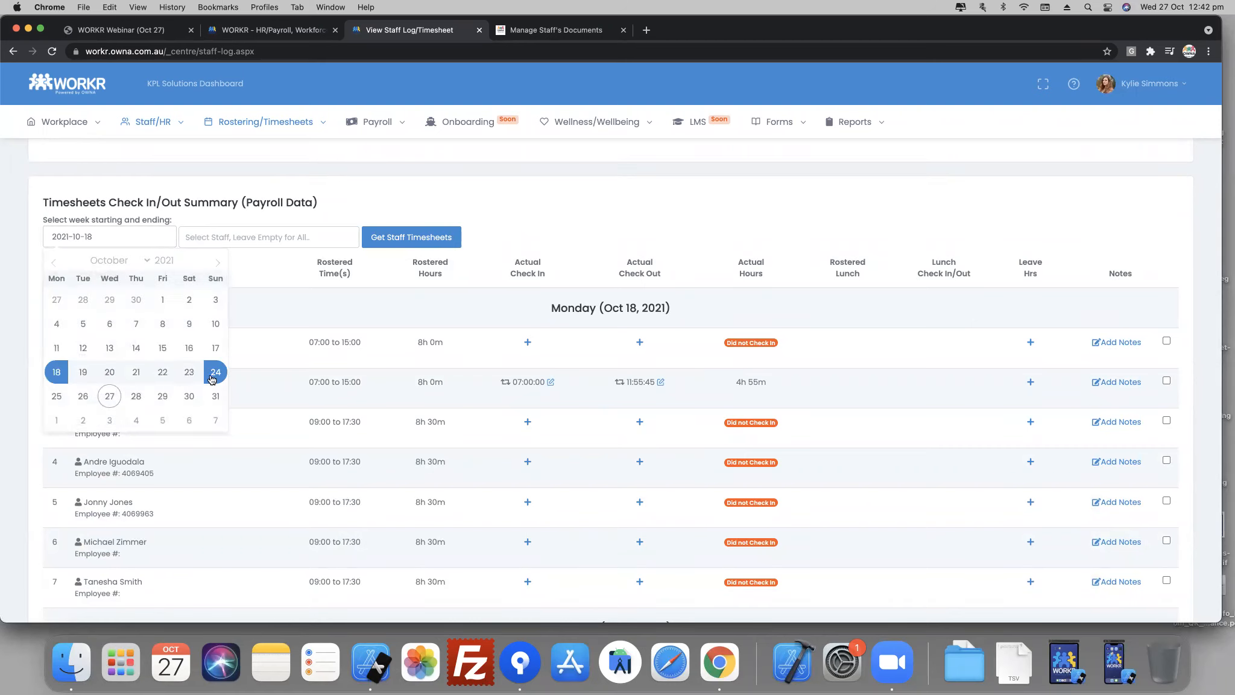
left_click(215, 373)
scroll(474, 492, "down", 20)
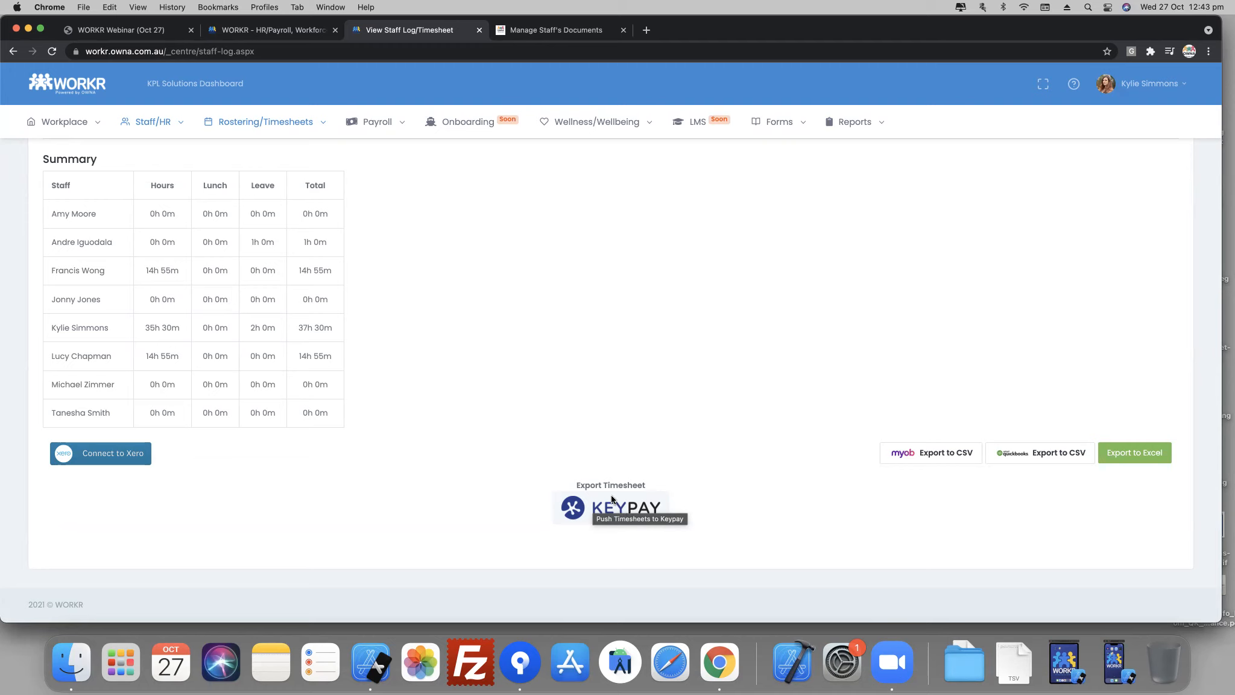
left_click(610, 513)
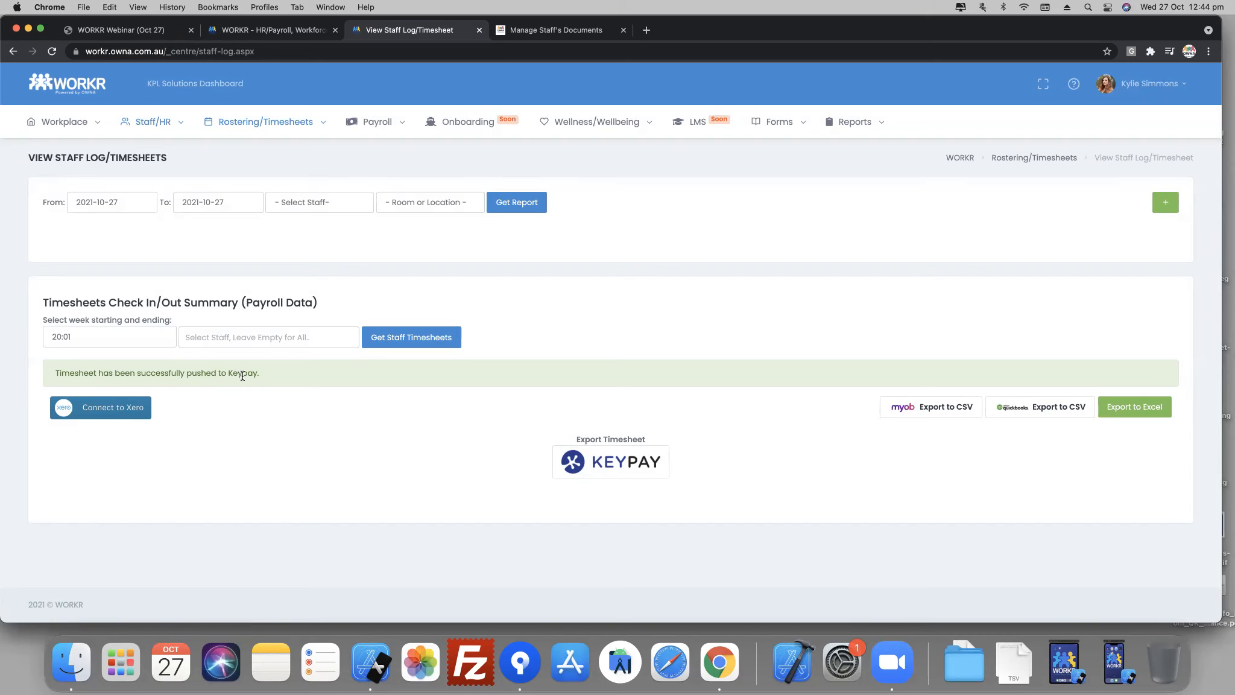
- Open Manage Payroll and go to the Approve Timesheets page for employees
mouse_move(379, 129)
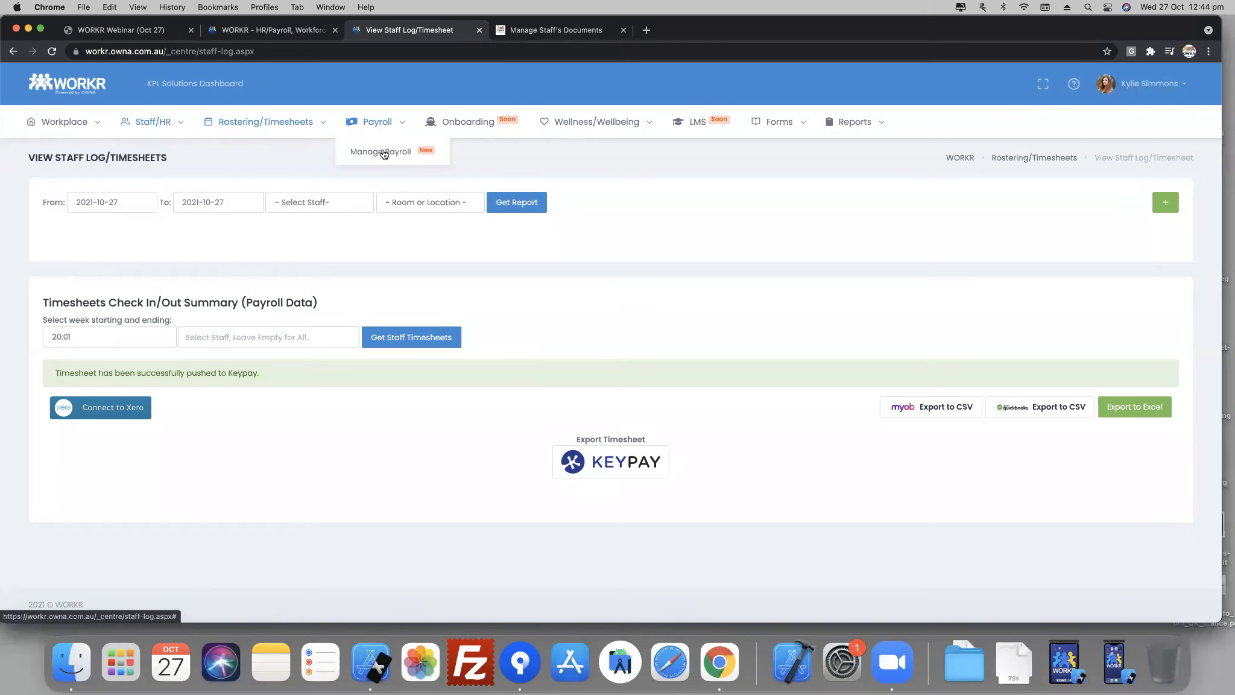
left_click(384, 152)
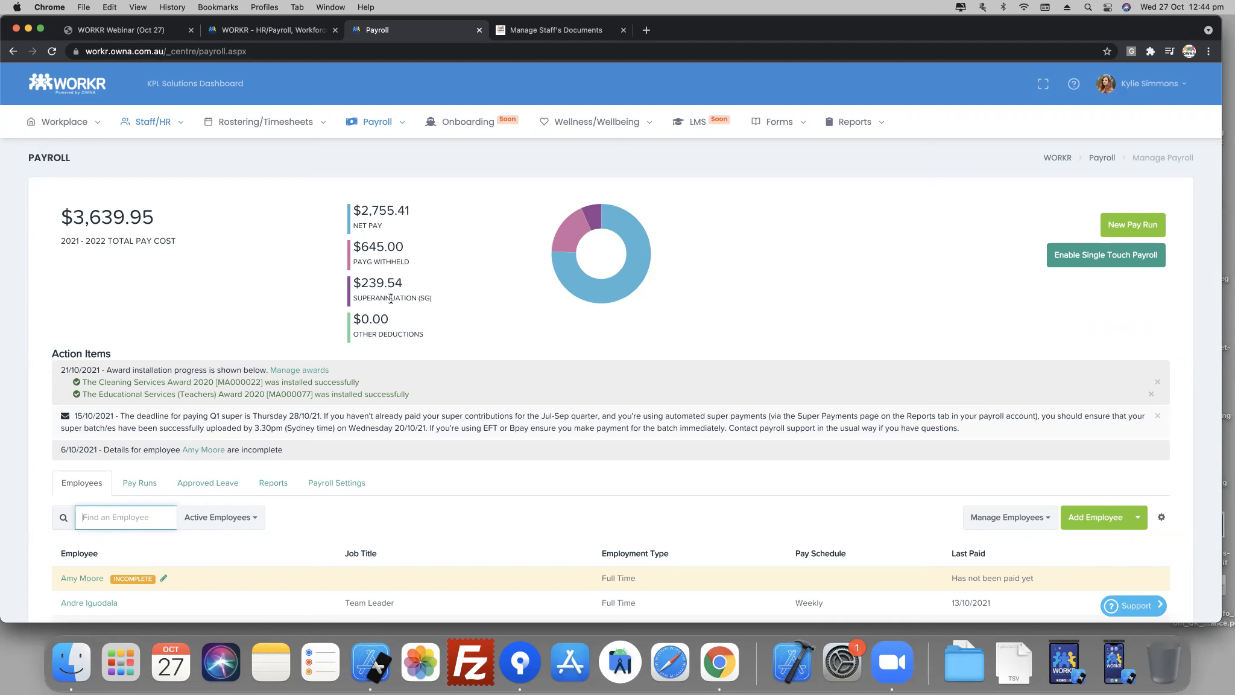
scroll(412, 504, "down", 3)
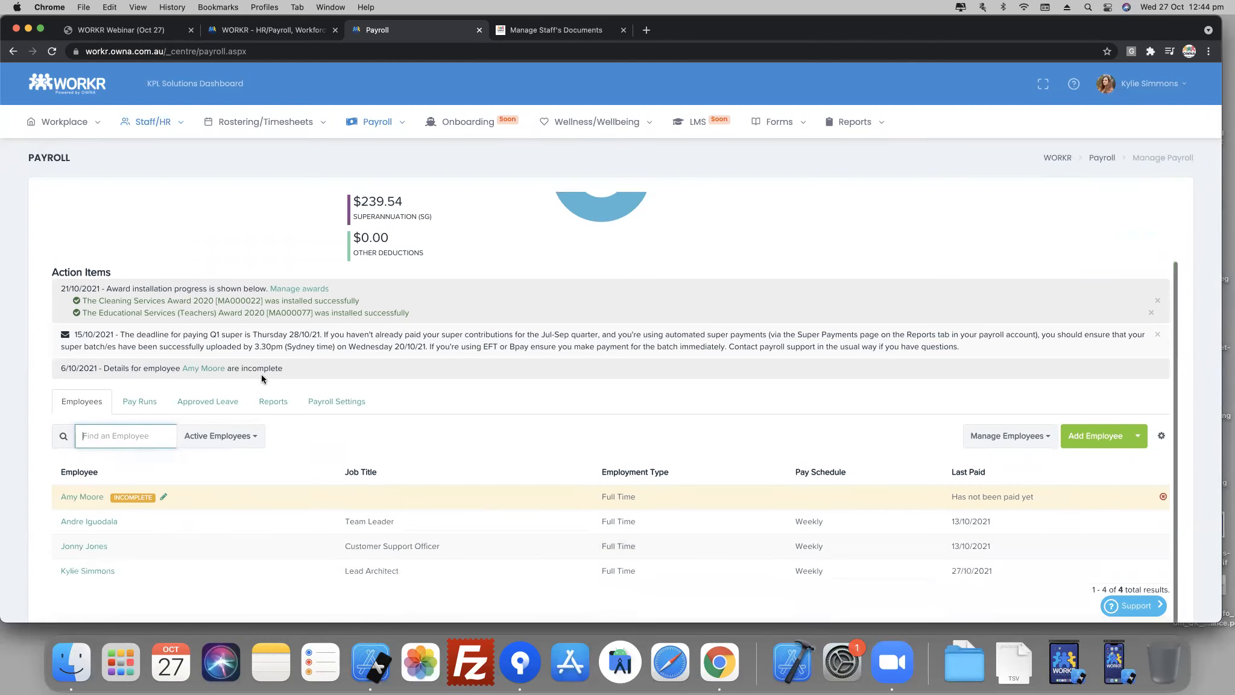
left_click(1008, 445)
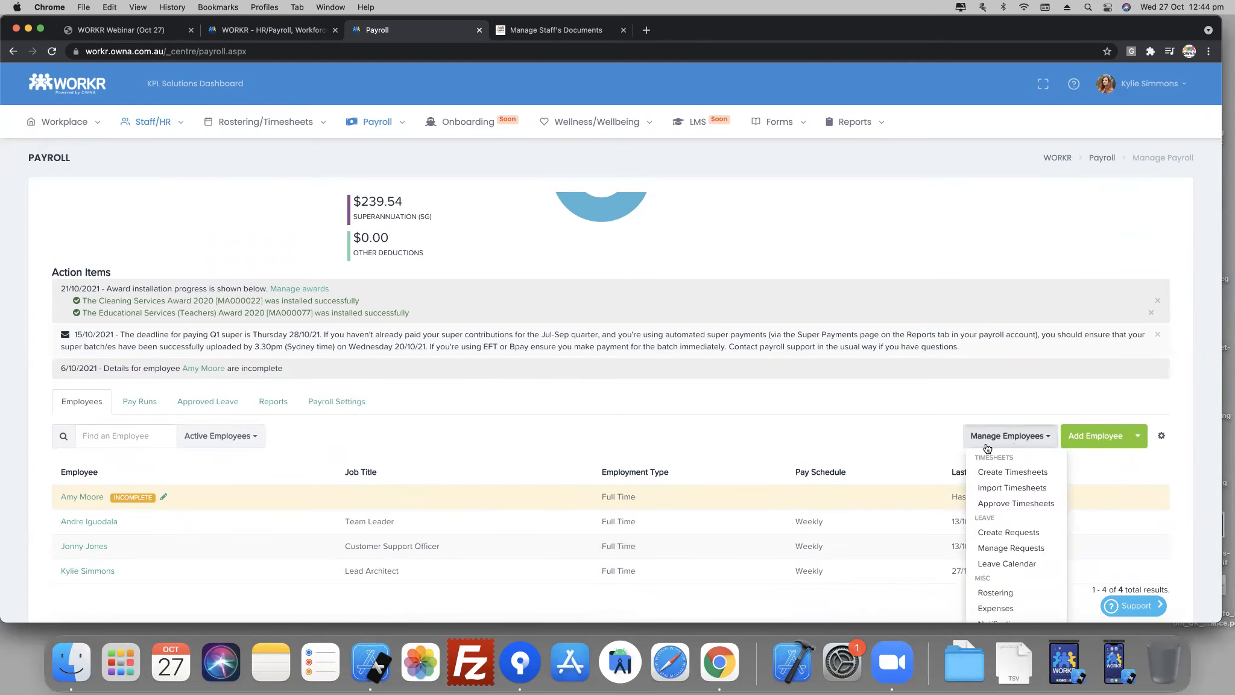
left_click(1016, 503)
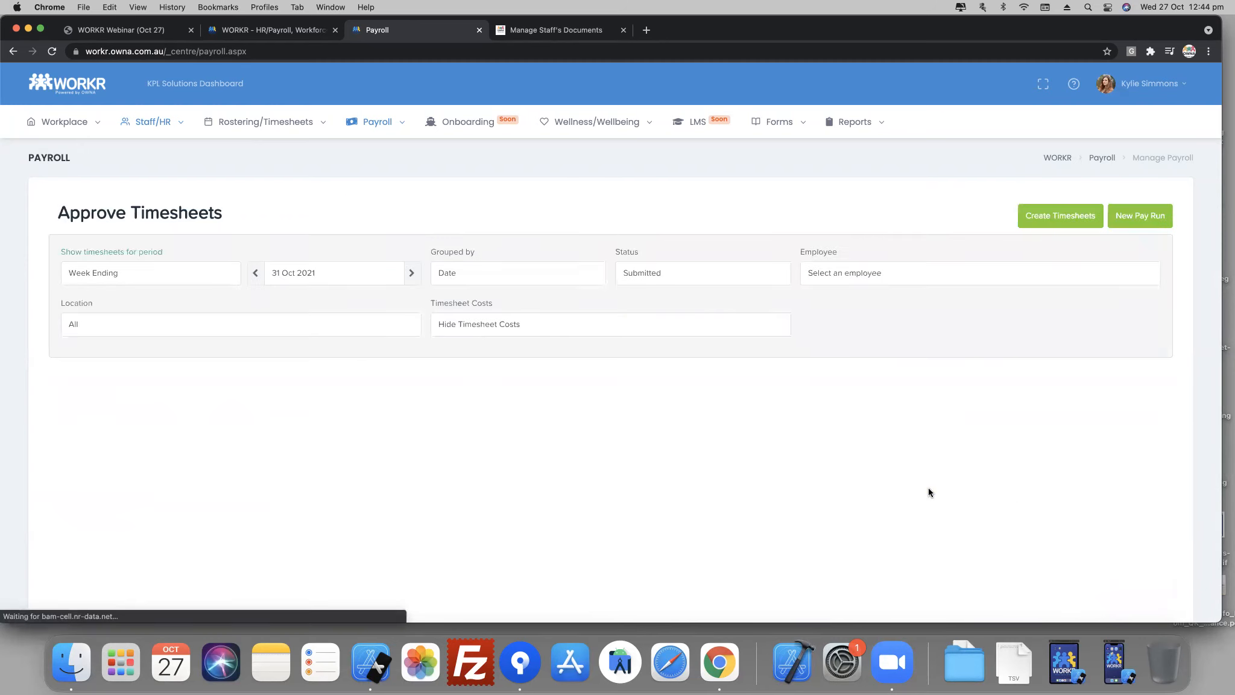
- Show the timesheets for week ending 24 Oct 2021 with status Any and review the listed entries
left_click(256, 273)
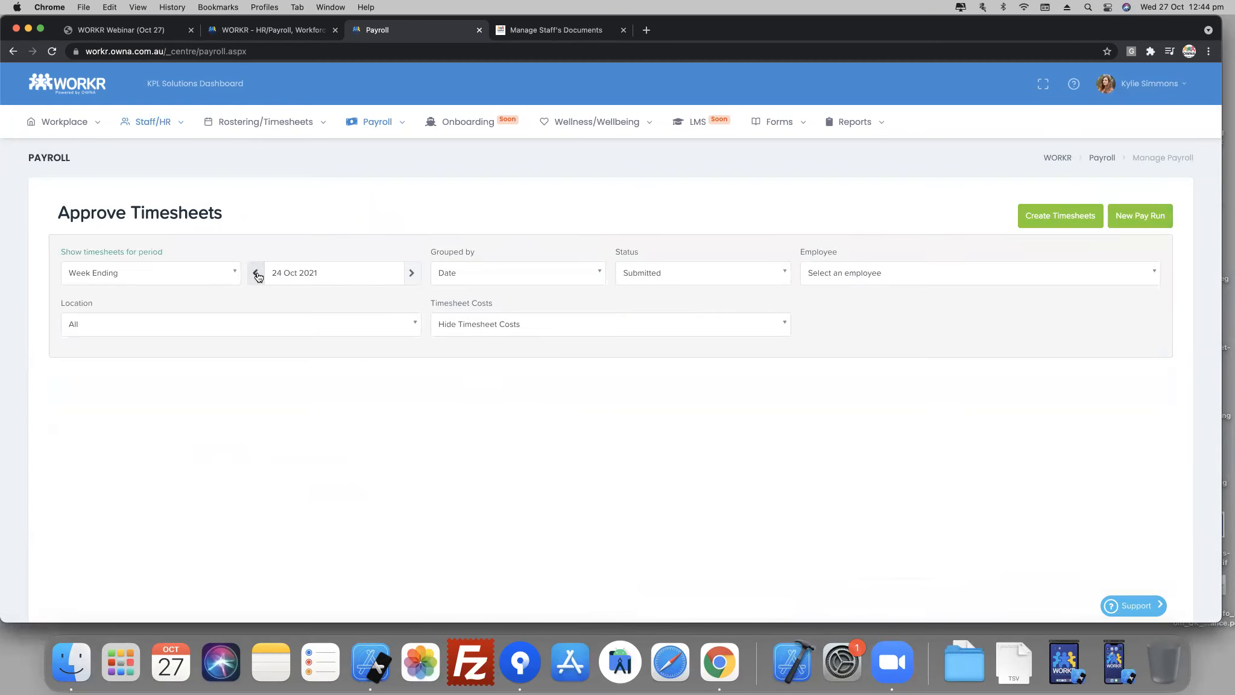
left_click(685, 275)
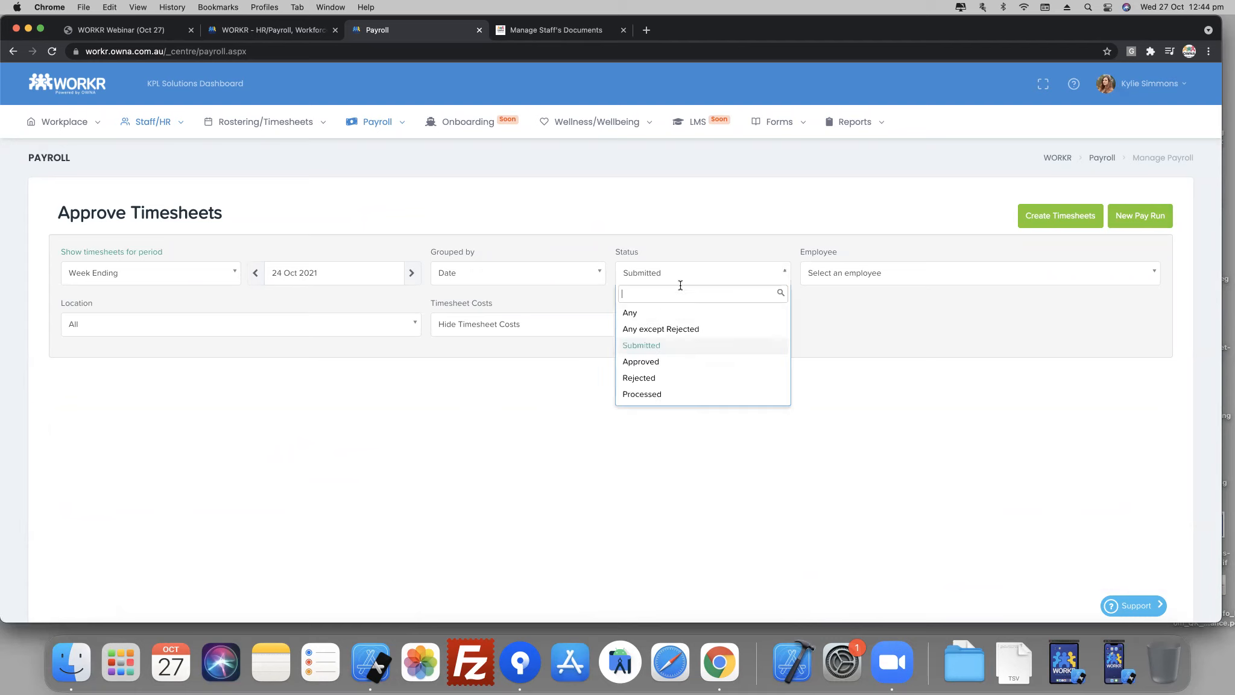
left_click(657, 315)
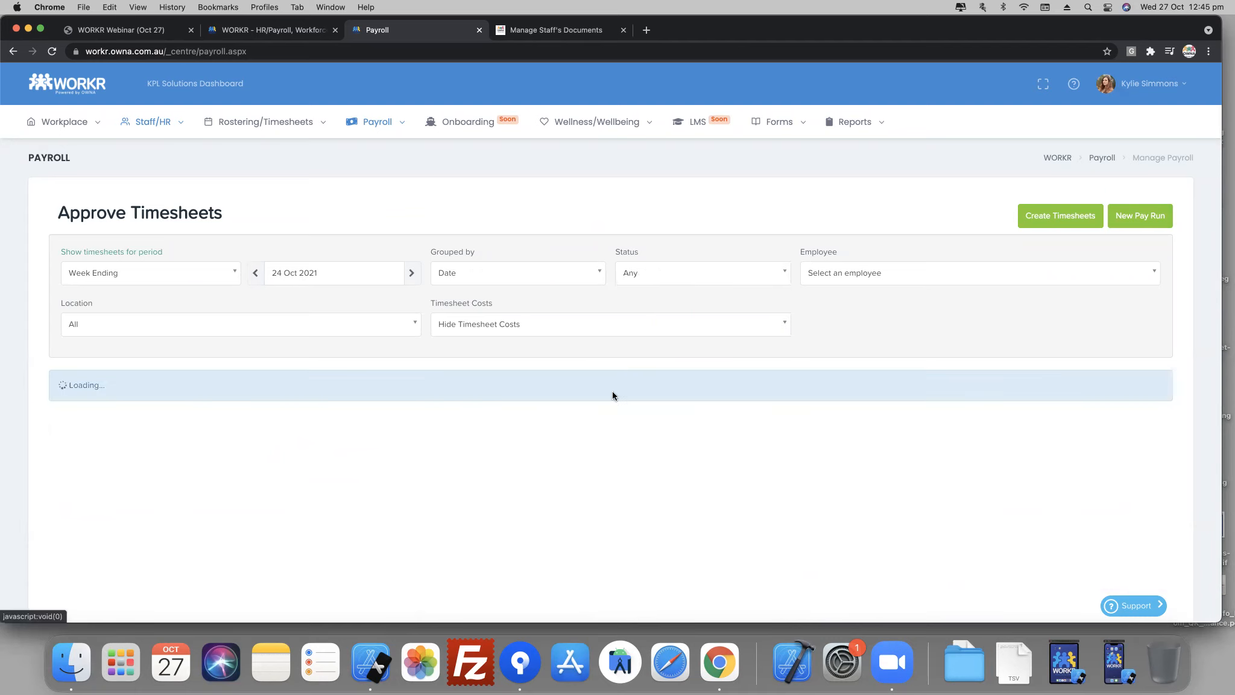
scroll(619, 407, "down", 5)
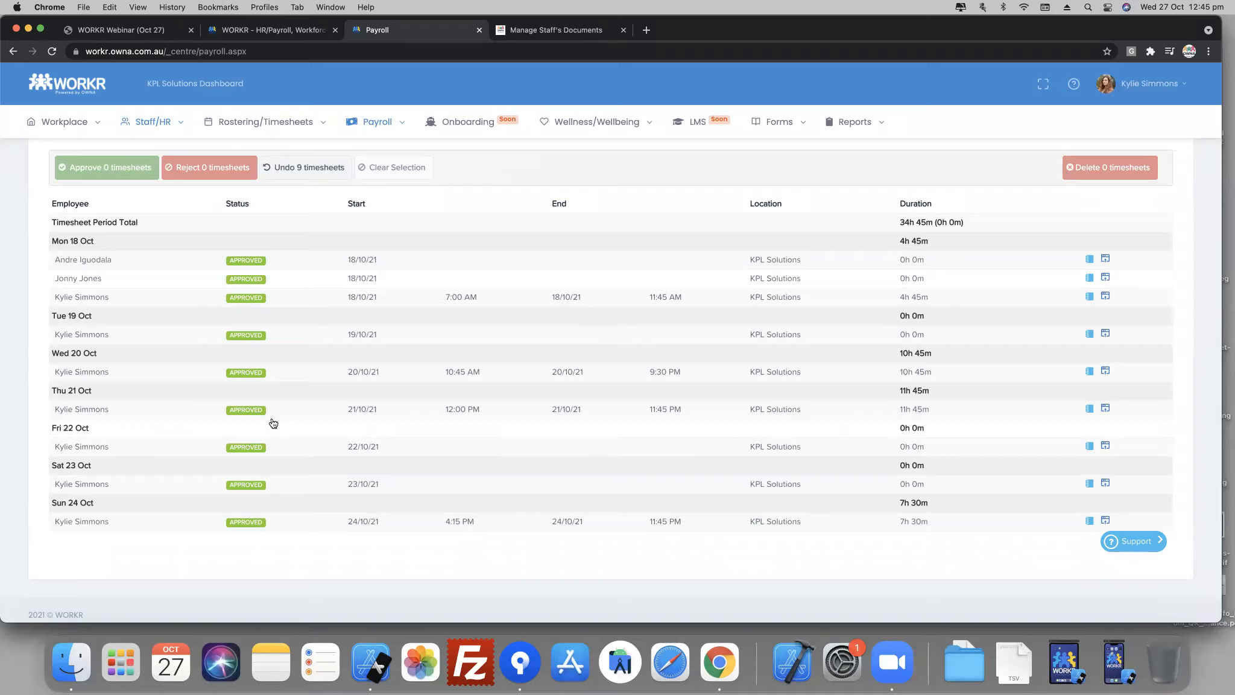
scroll(488, 354, "up", 2)
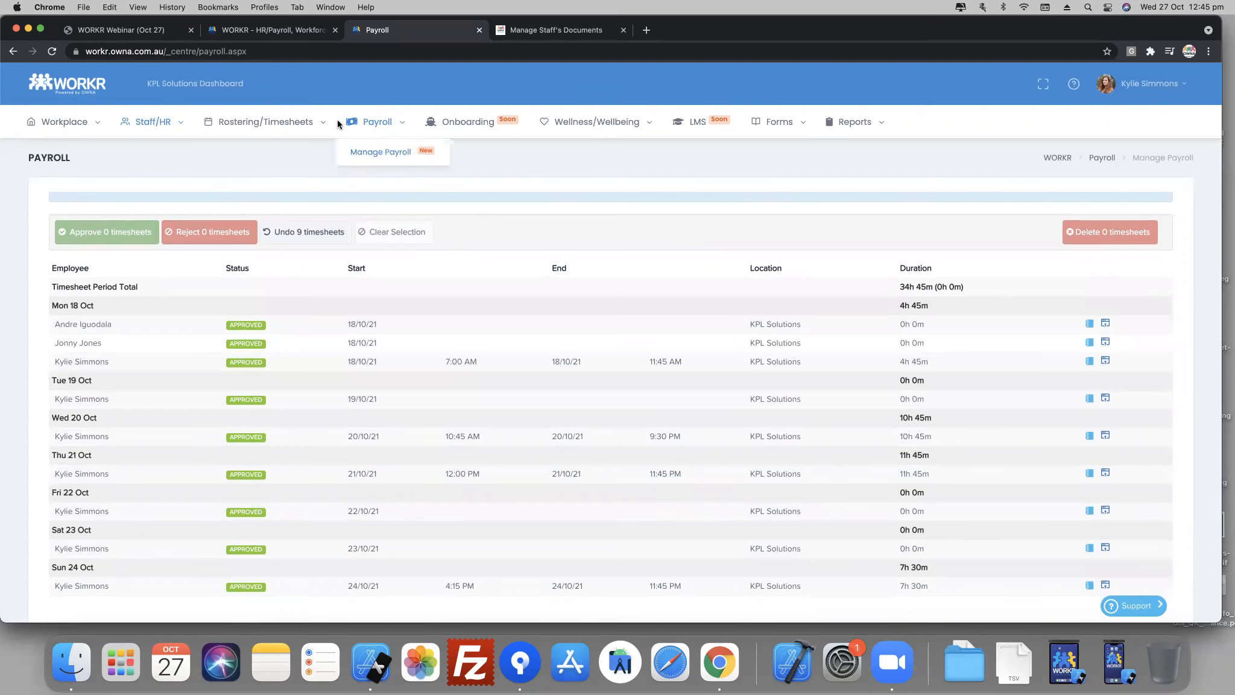
- Return to Manage Payroll and create a Weekly pay run ending 24/10/2021, paid 3/11/2021, importing the timesheets for this pay period
left_click(376, 151)
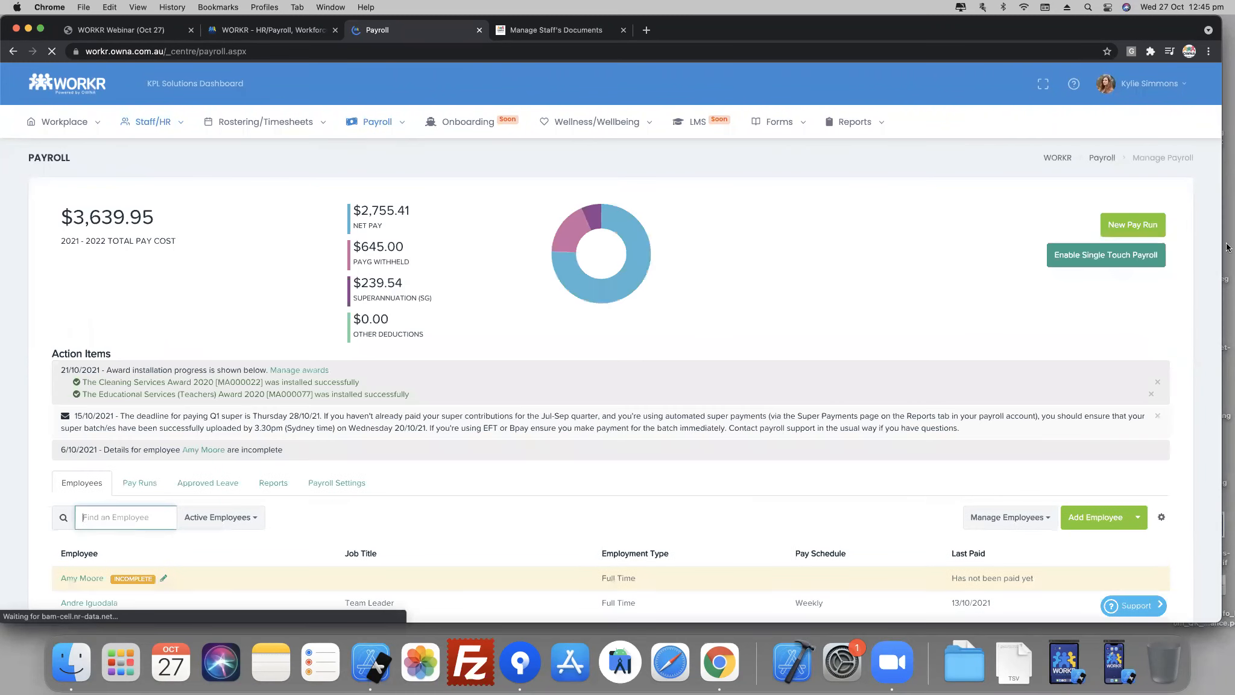
left_click(1135, 227)
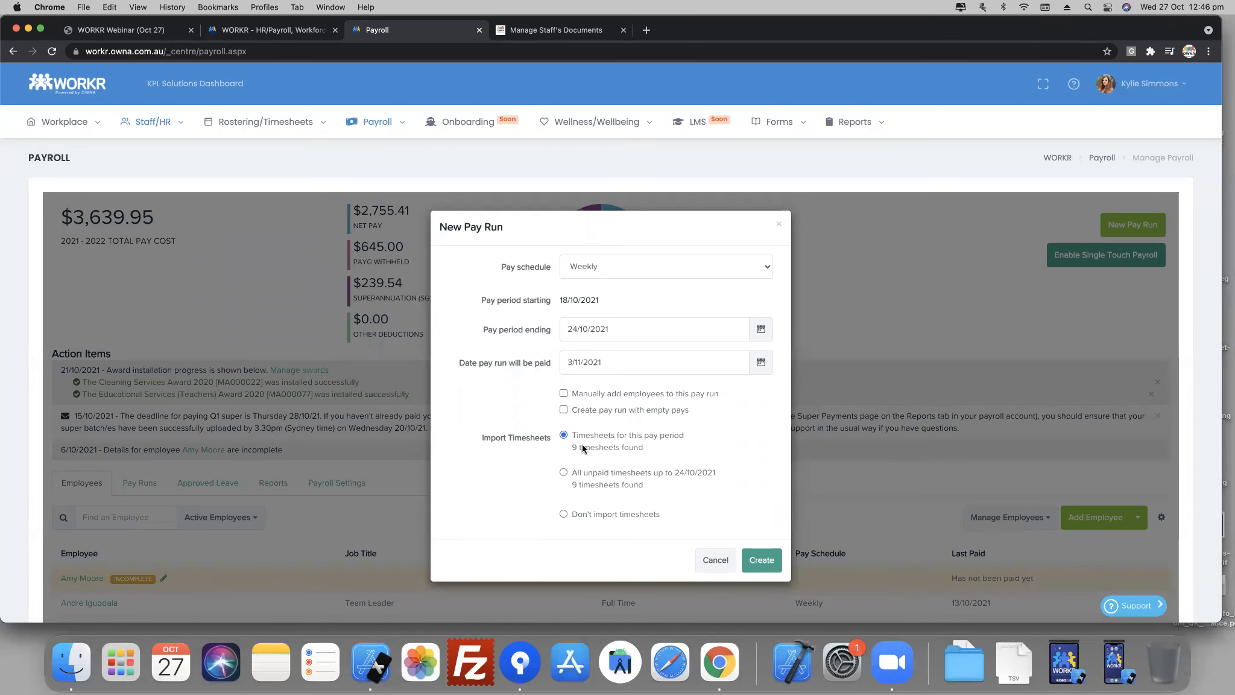
left_click(761, 560)
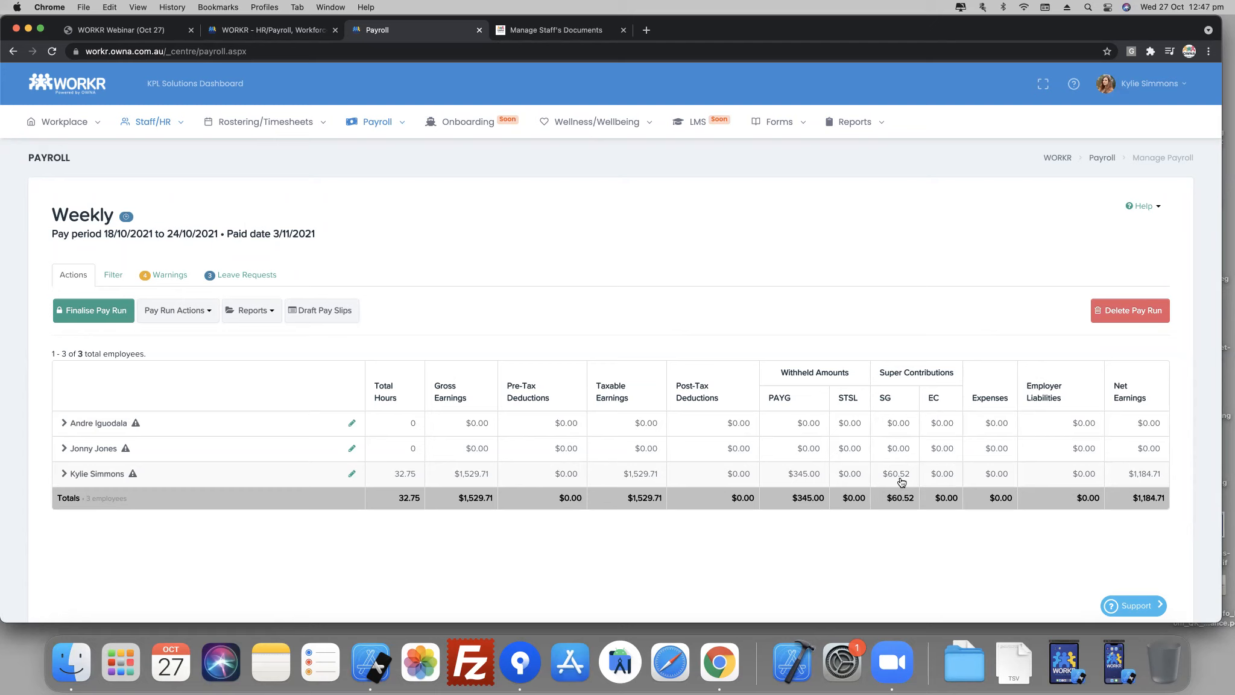
- Expand the third employee in the pay run and examine the hourly earnings, overtime rates, pay conditions and accrued leave
left_click(901, 481)
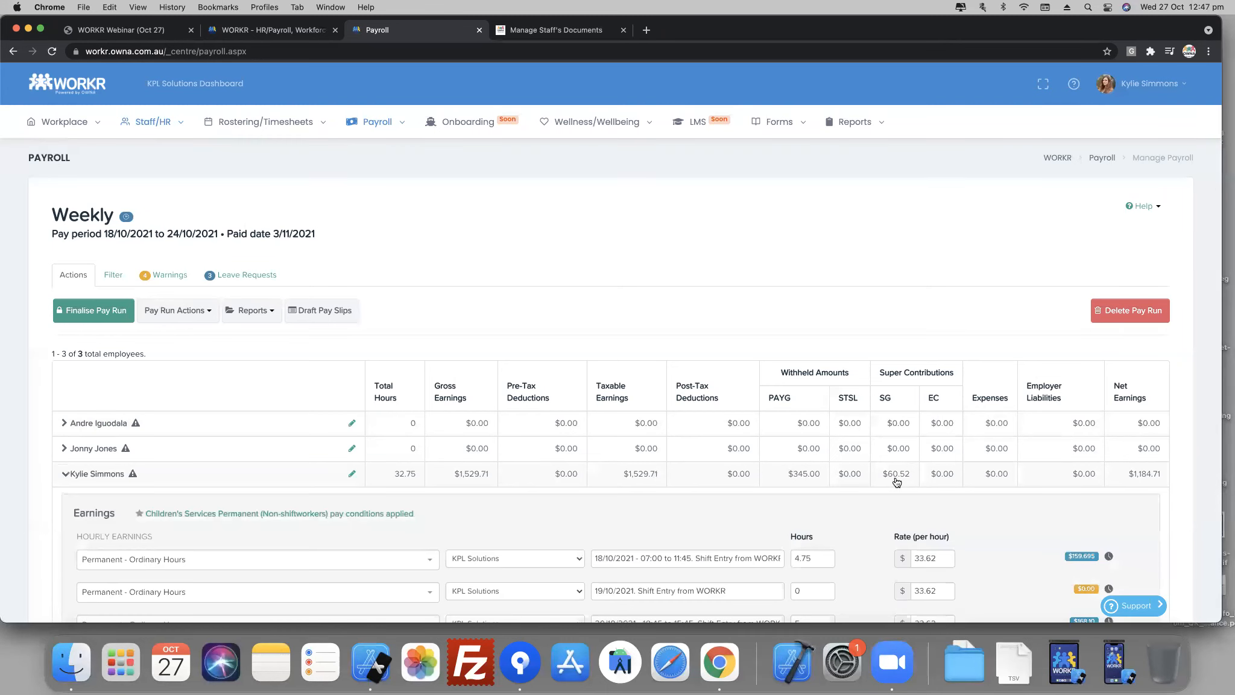
scroll(895, 481, "down", 2)
scroll(895, 481, "down", 5)
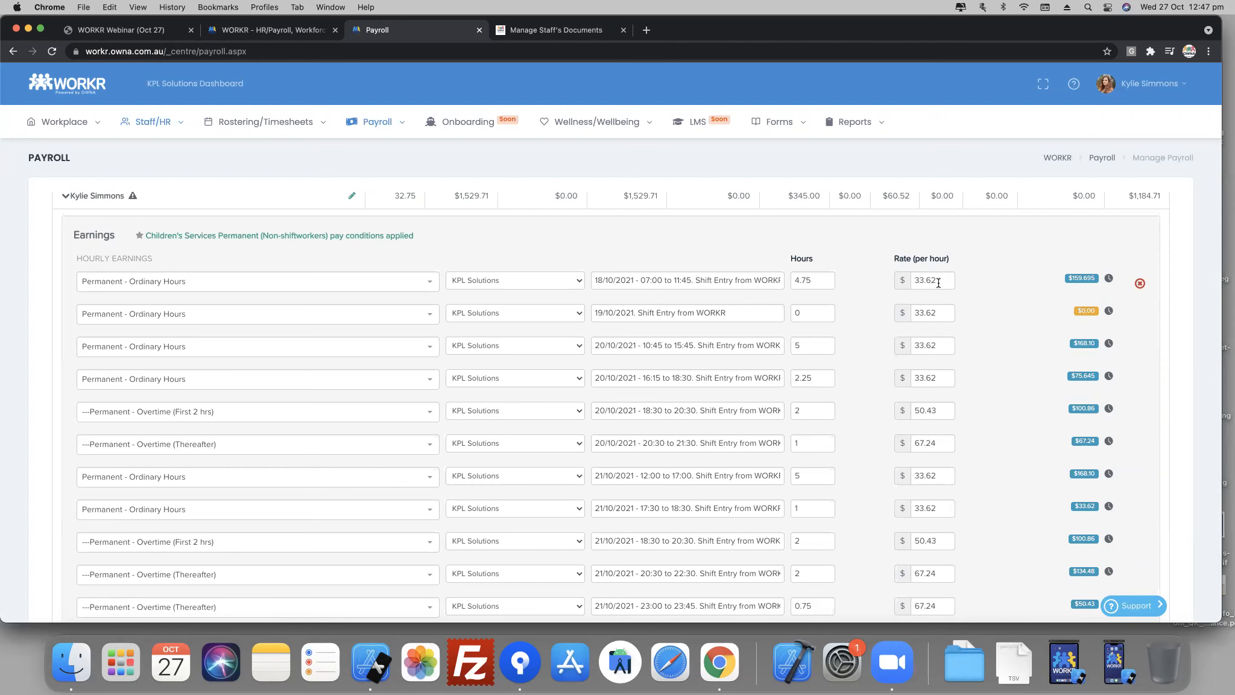
scroll(803, 368, "down", 1)
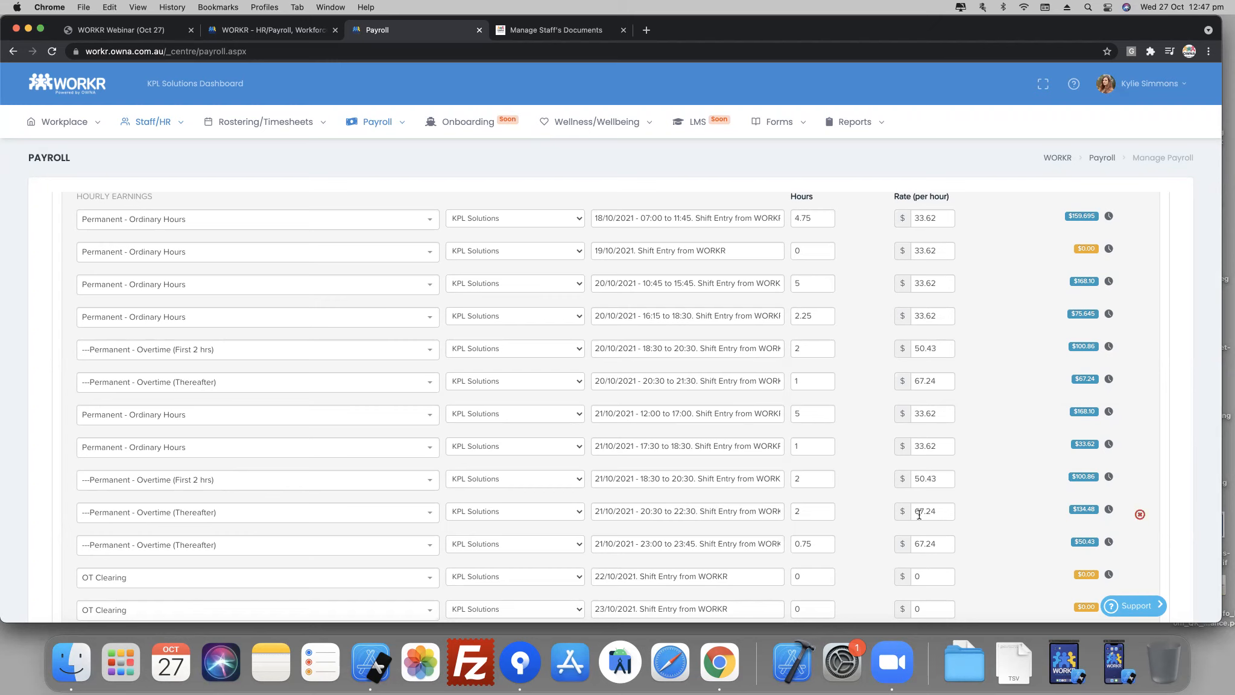
scroll(385, 419, "up", 6)
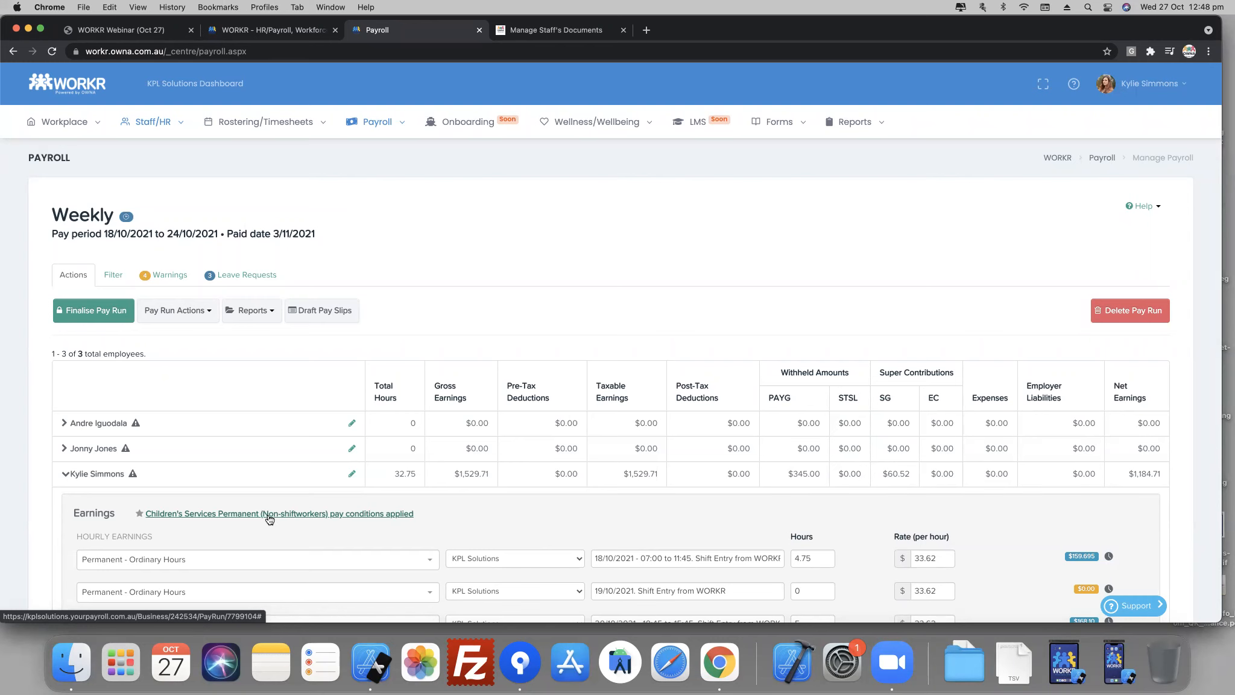
scroll(649, 483, "down", 3)
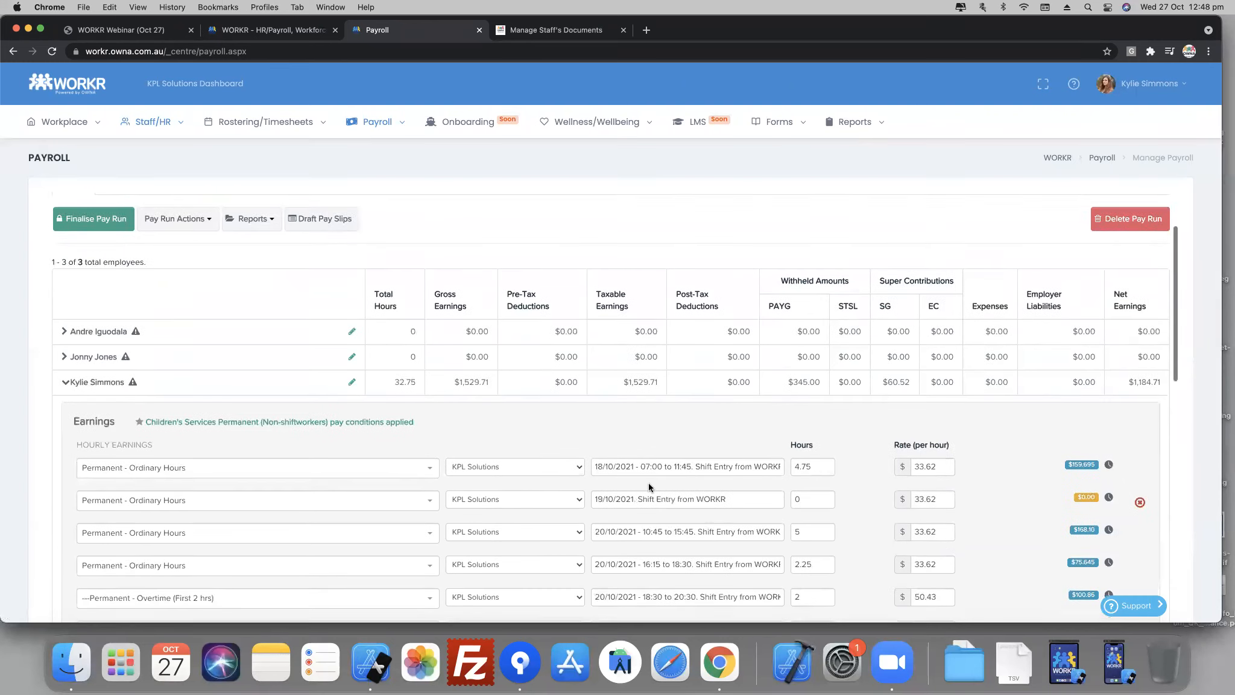
scroll(690, 475, "down", 2)
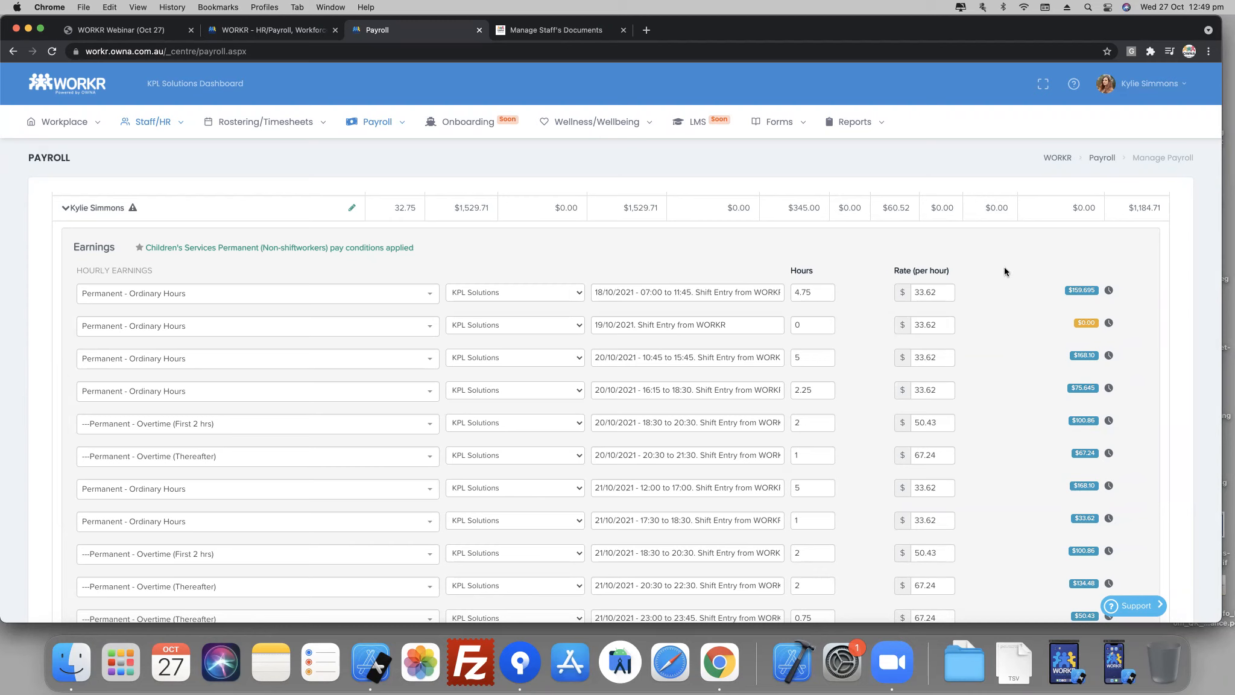
scroll(840, 366, "down", 15)
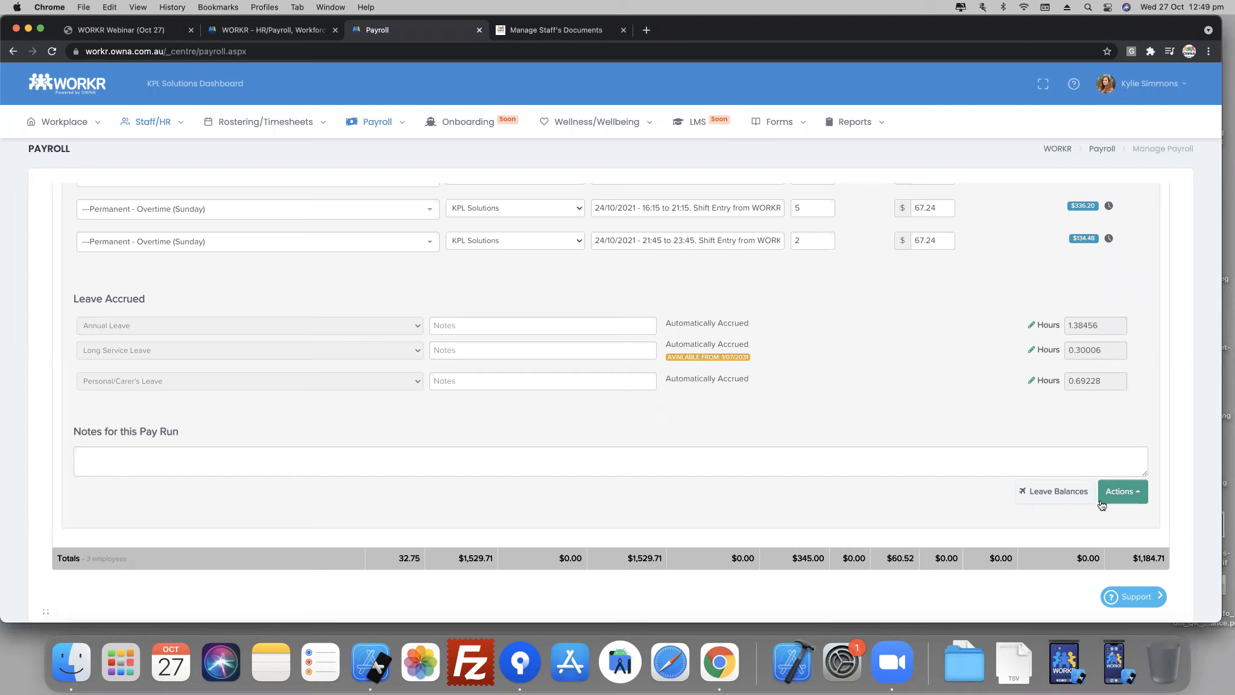
- Check which pay run actions are available for the expanded employee, such as adjusting leave, PAYG or super
left_click(1117, 491)
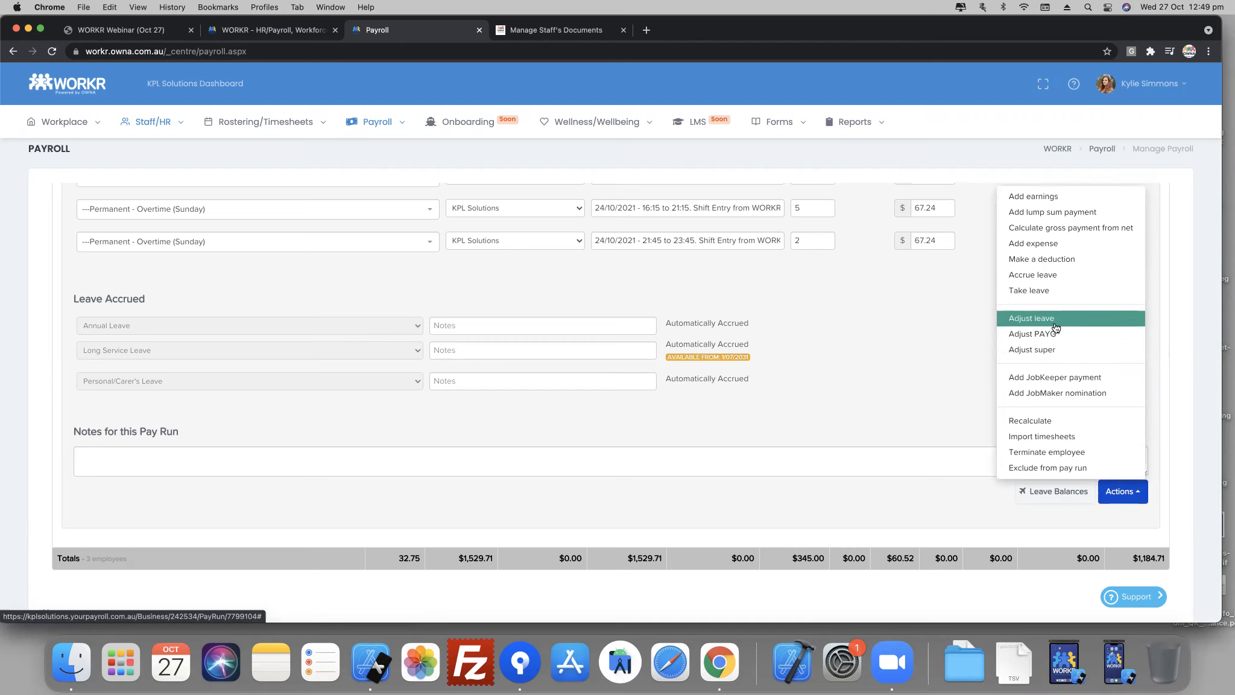
left_click(918, 372)
scroll(904, 399, "down", 2)
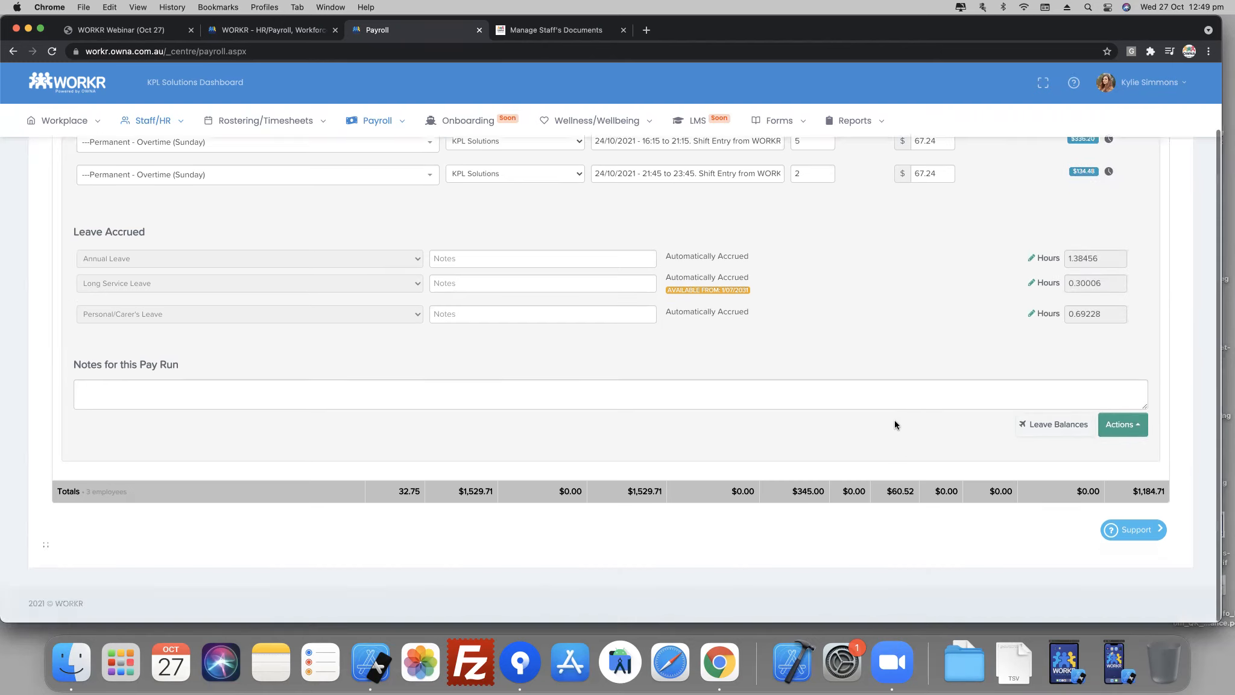
- Finalise the weekly pay run with date paid 3/11/2021, dismissing the payment notice with Don't show this again
scroll(895, 422, "up", 20)
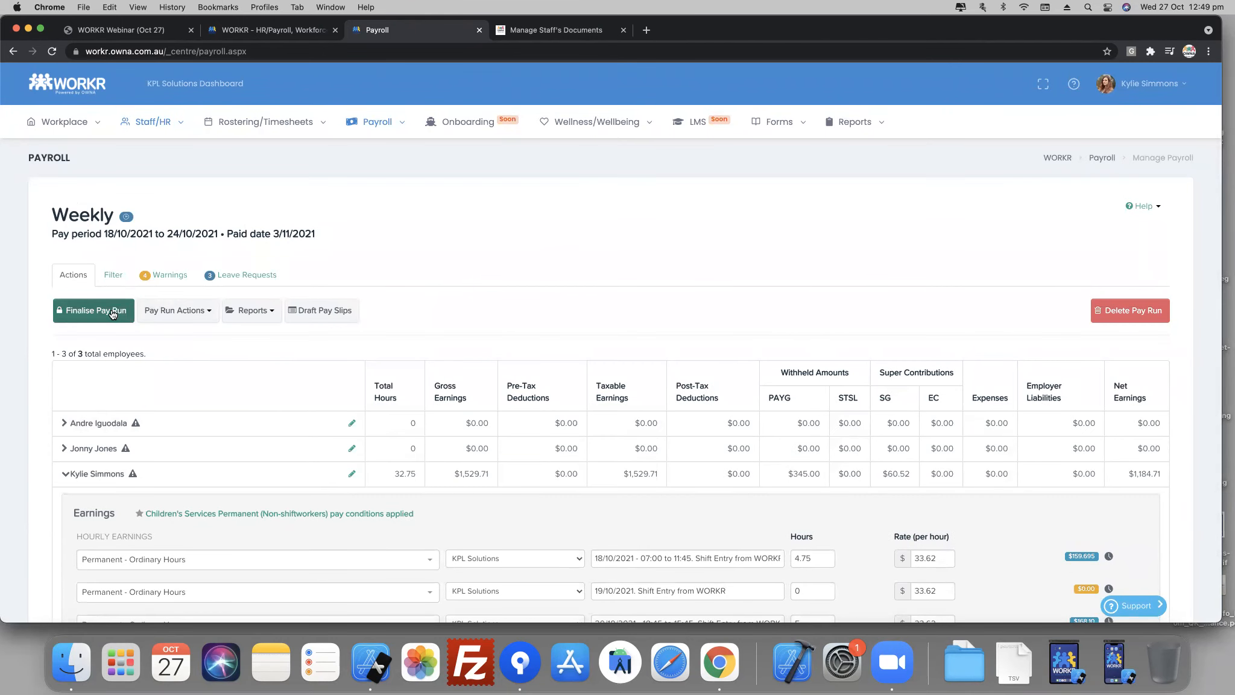
left_click(112, 311)
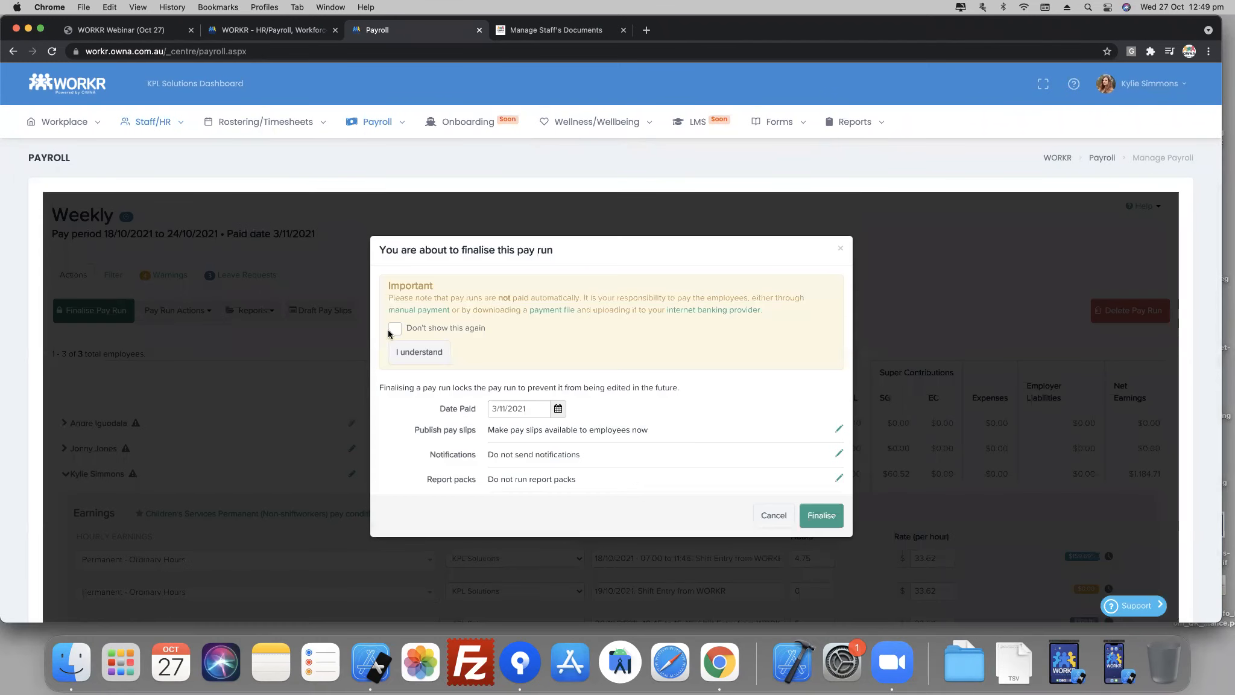
left_click(395, 328)
left_click(427, 356)
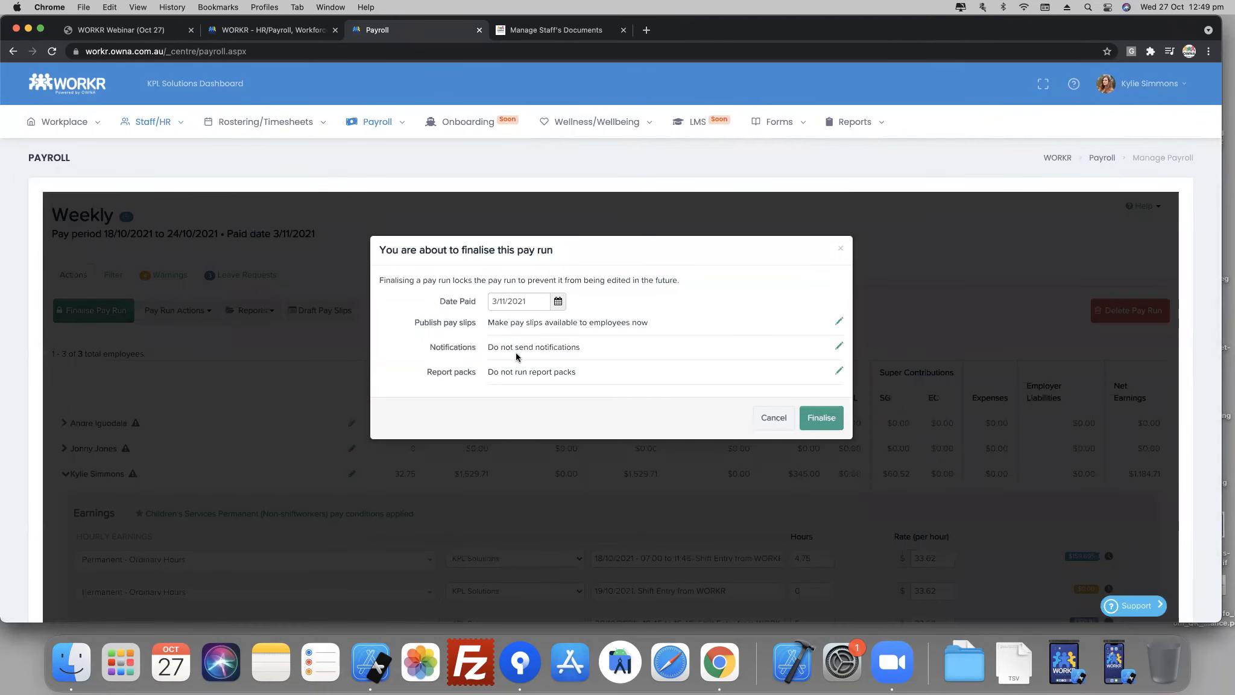
left_click(822, 418)
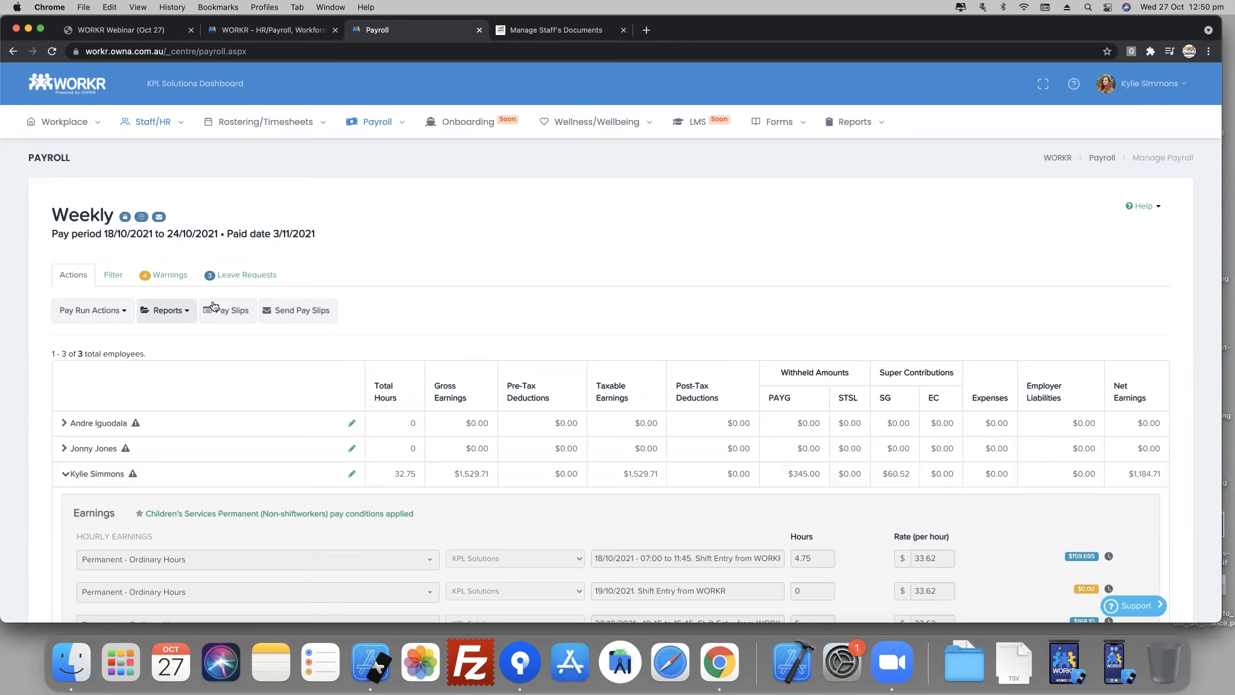
- Return to Manage Payroll and review the pay runs list, checking the latest run's net and gross wages and the total pay cost
mouse_move(386, 123)
left_click(379, 151)
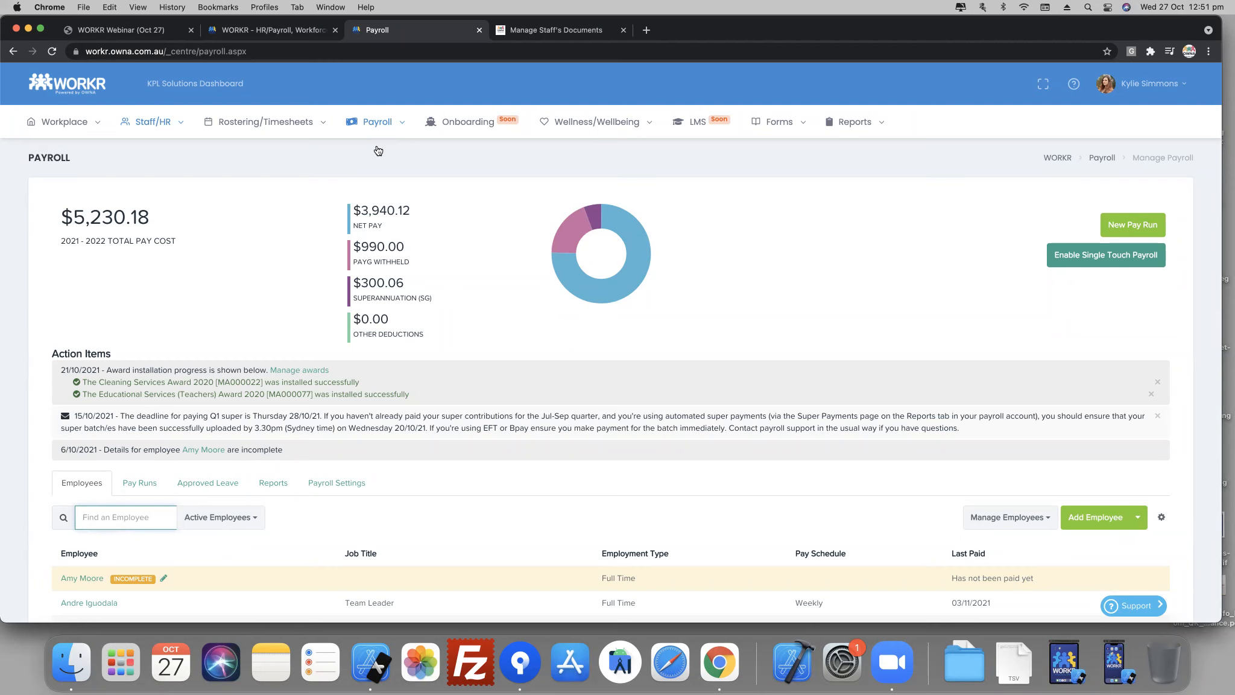
scroll(291, 561, "down", 3)
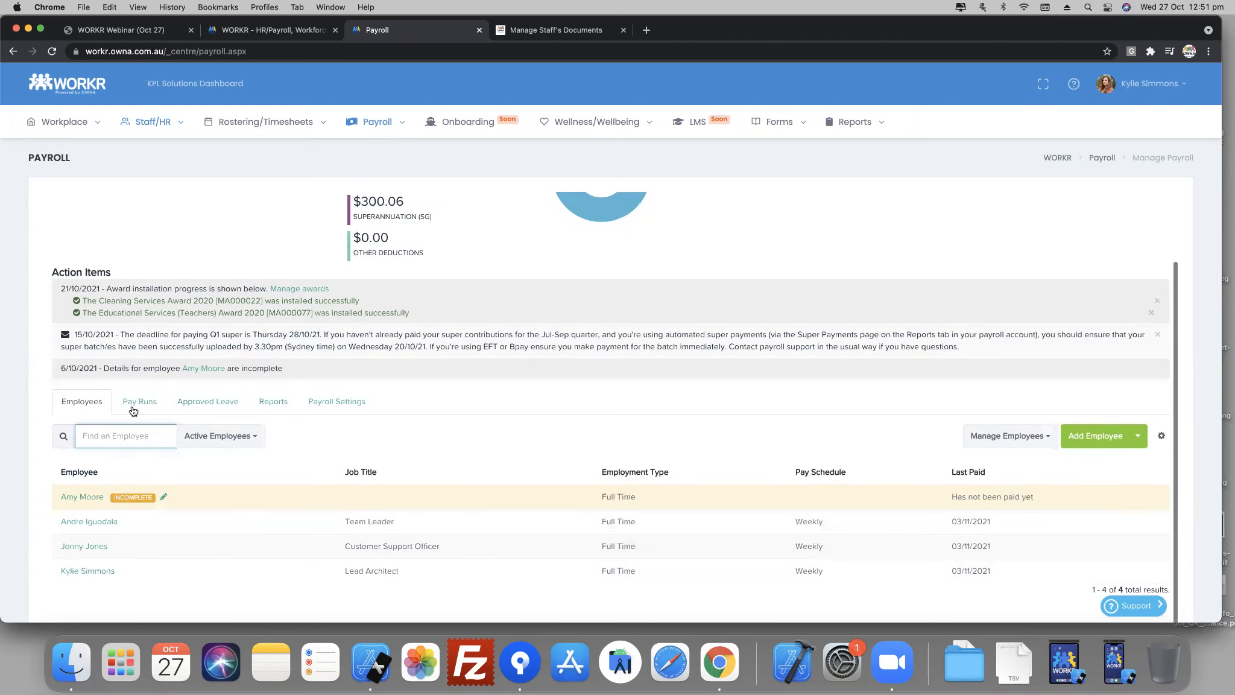
left_click(133, 403)
scroll(266, 484, "down", 3)
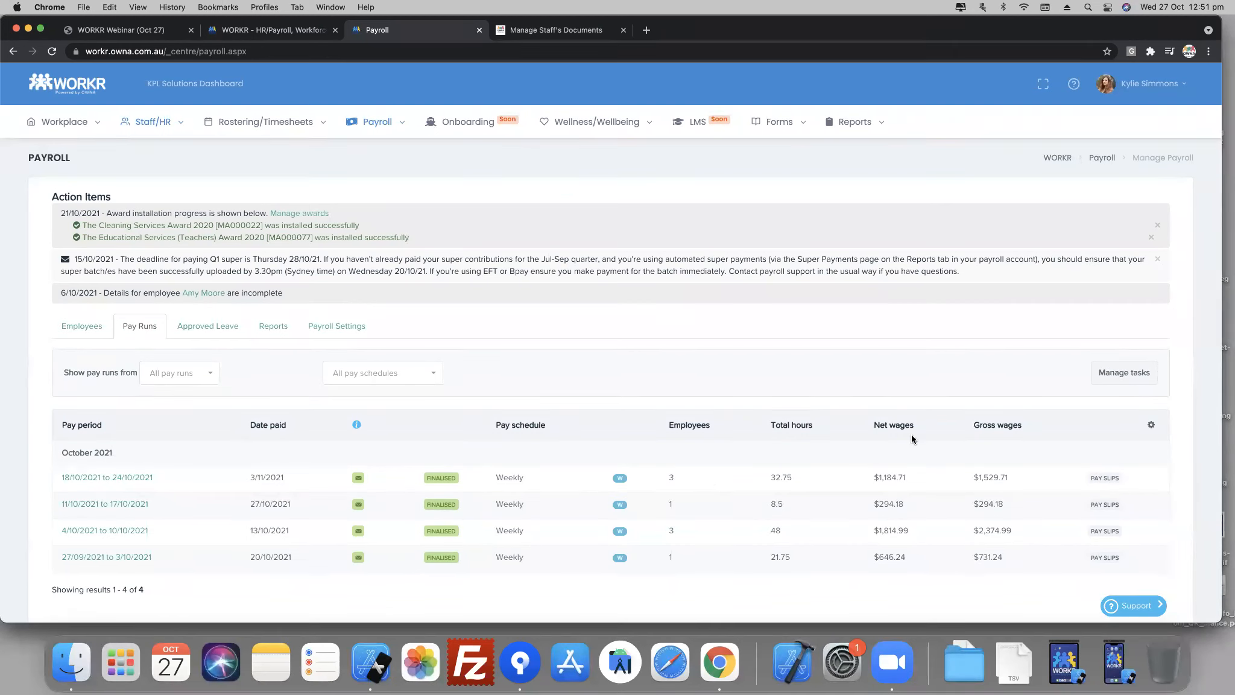
left_click_drag(879, 478, 905, 481)
left_click_drag(973, 477, 1011, 480)
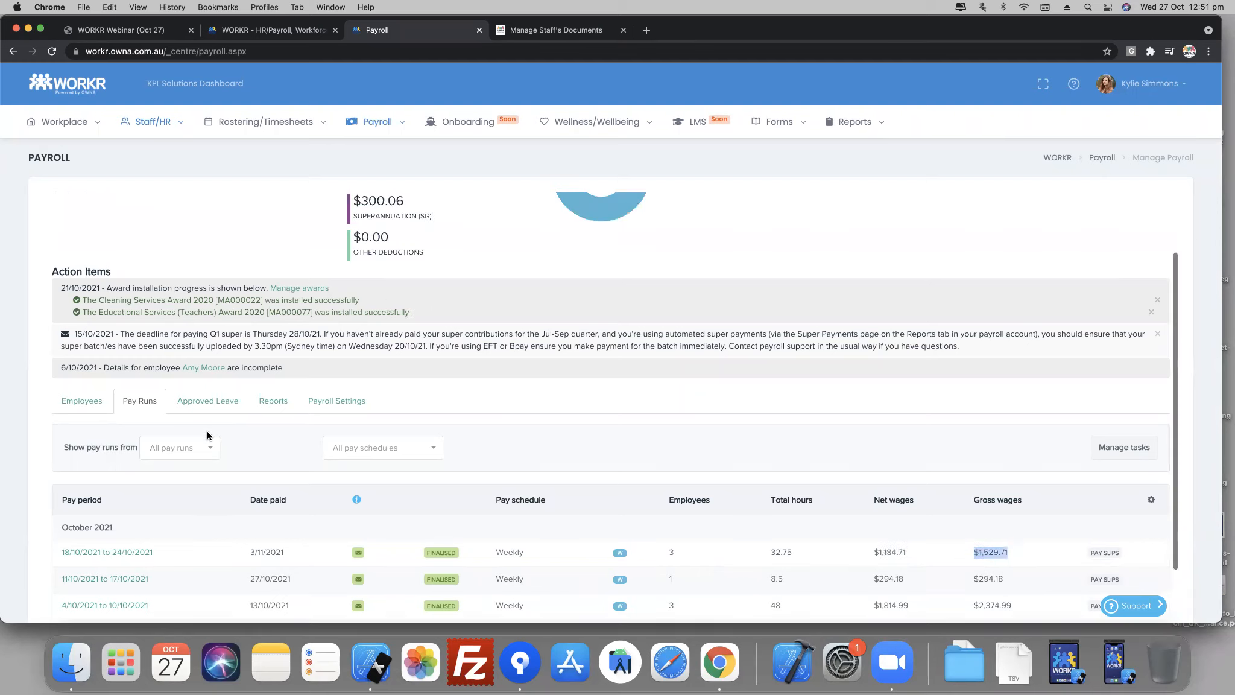
left_click_drag(101, 216, 128, 215)
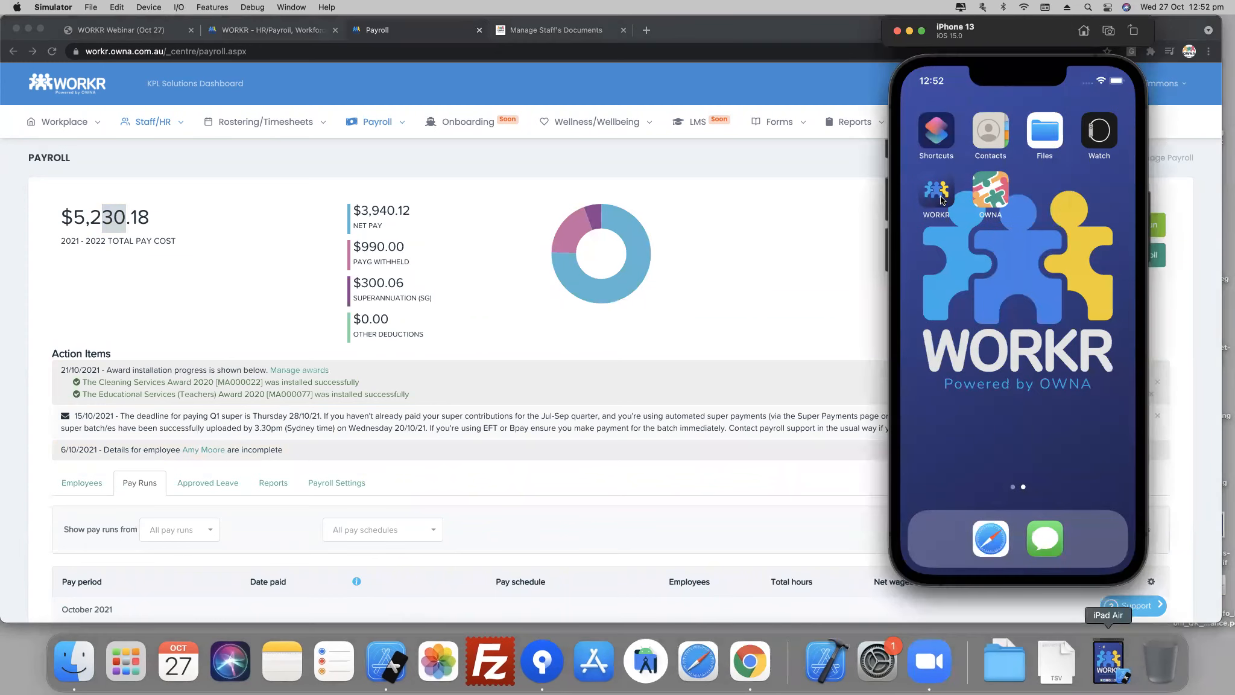
- Open the WORKR app in the iPhone 13 simulator and submit a four-star day rating with the comment "Great day today"
left_click(941, 199)
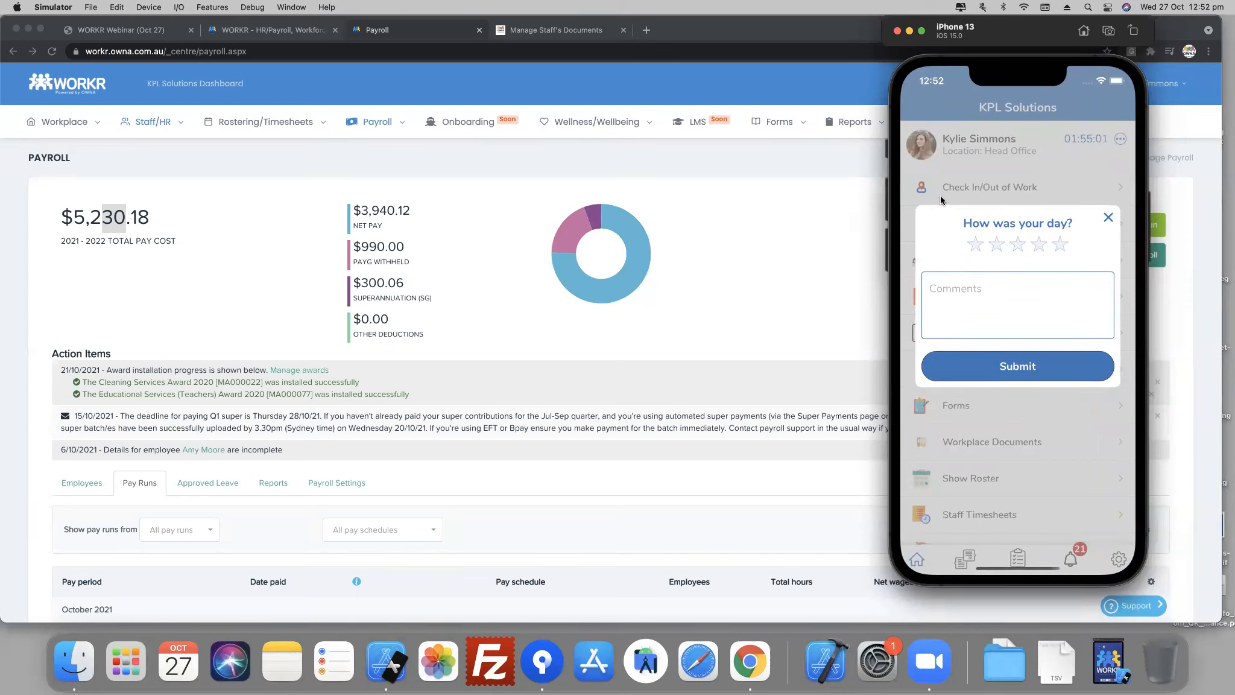
left_click(1039, 244)
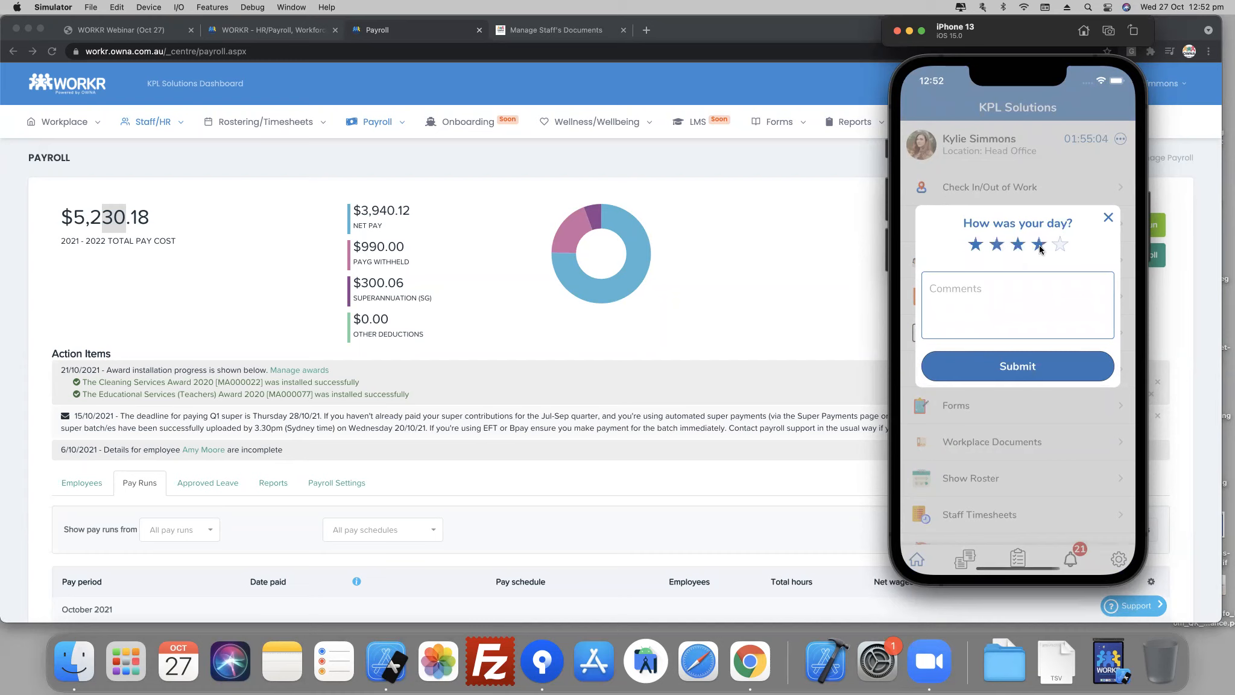
left_click(1029, 332)
type("Great day today.")
left_click(1031, 371)
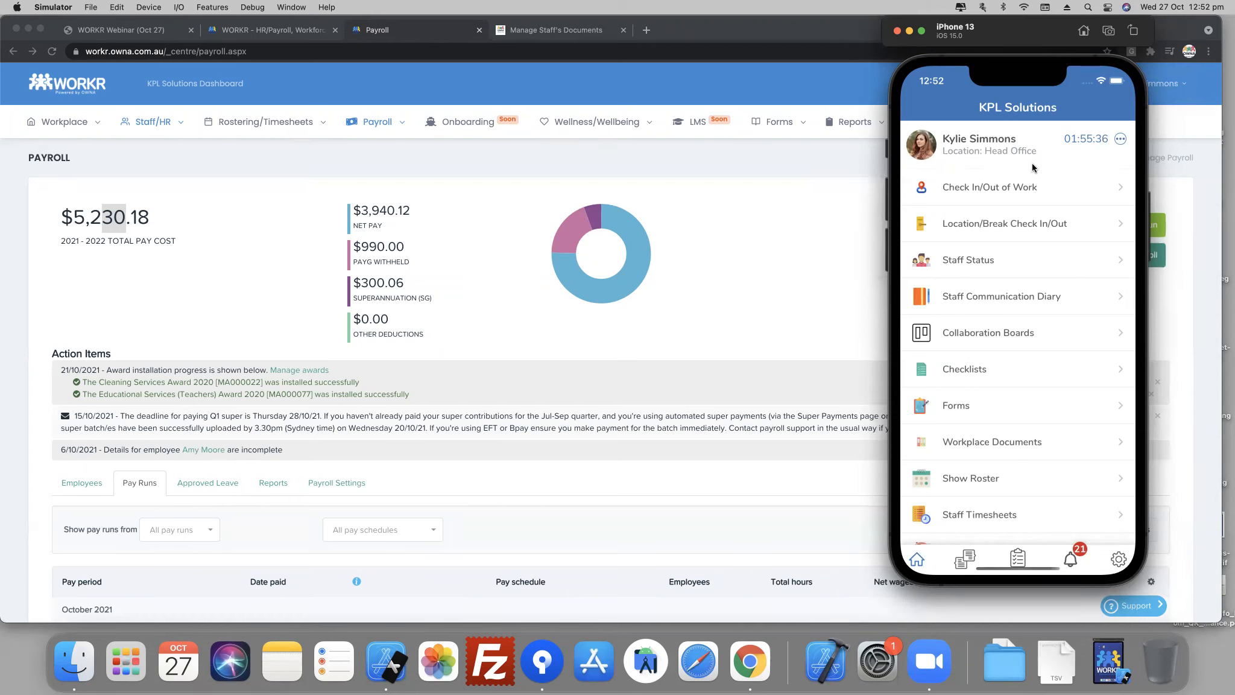
- Open My Payslips in the mobile app, look through the list and view the first payslip's details
left_click(1122, 139)
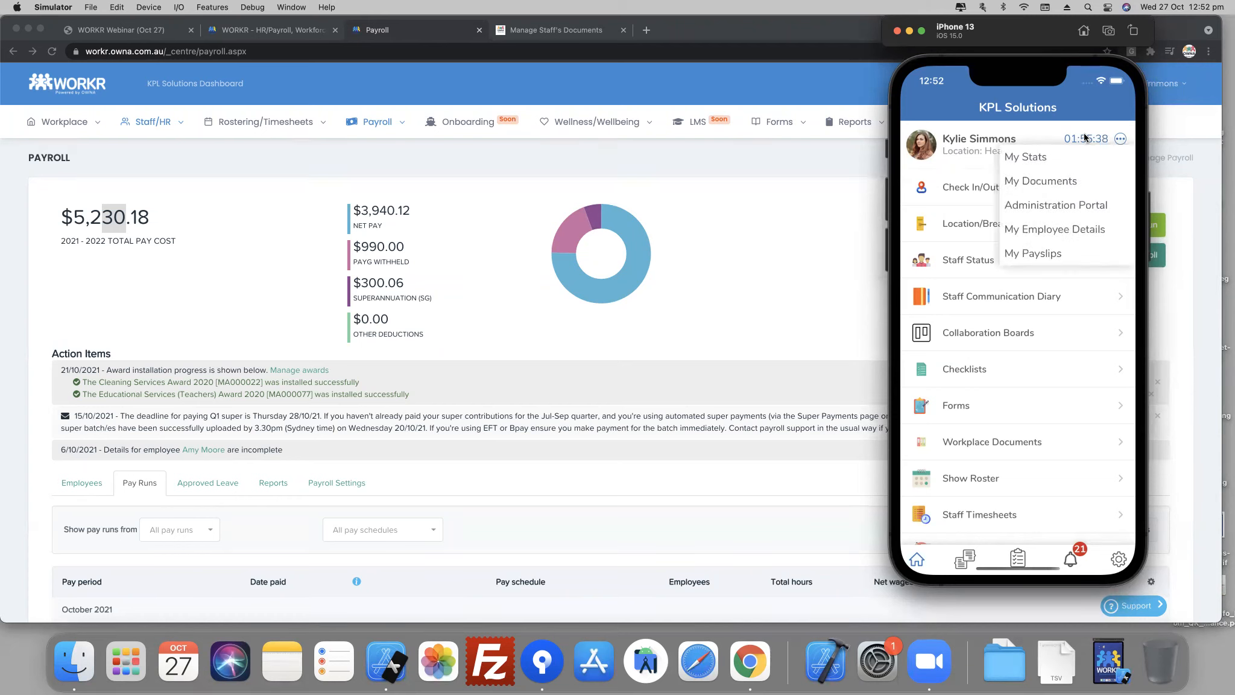
left_click(1026, 254)
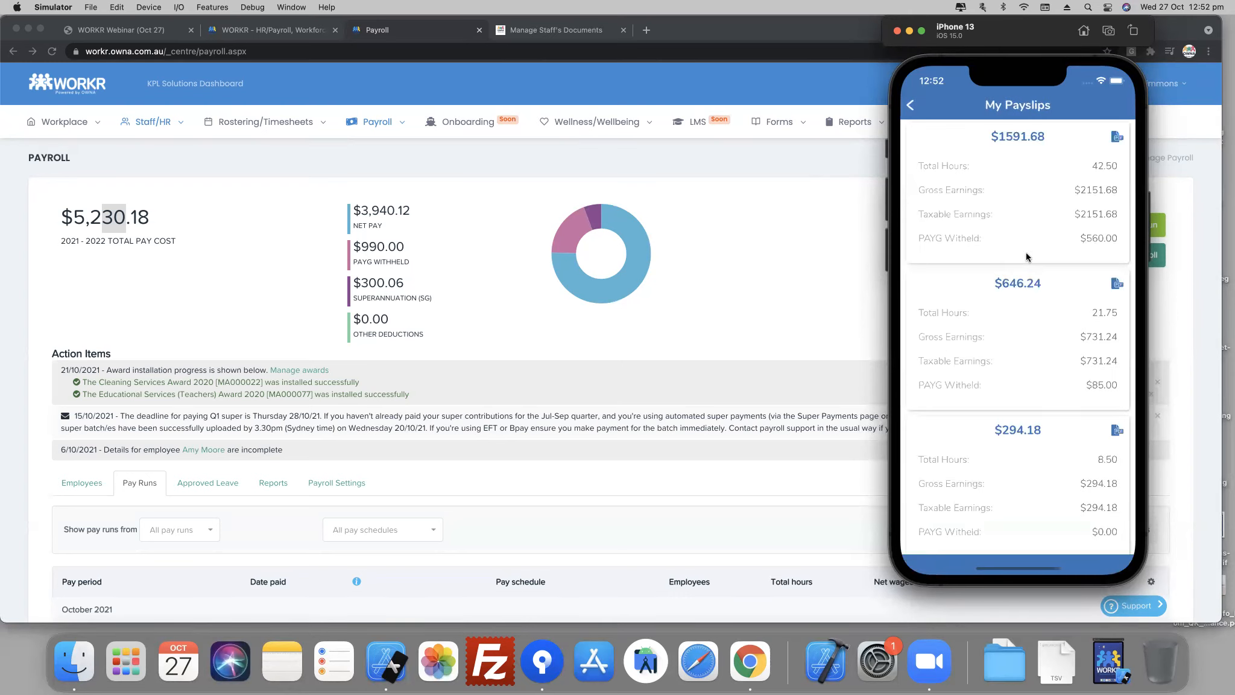
left_click_drag(1035, 307, 1034, 234)
left_click_drag(1029, 157, 1021, 202)
left_click(1116, 139)
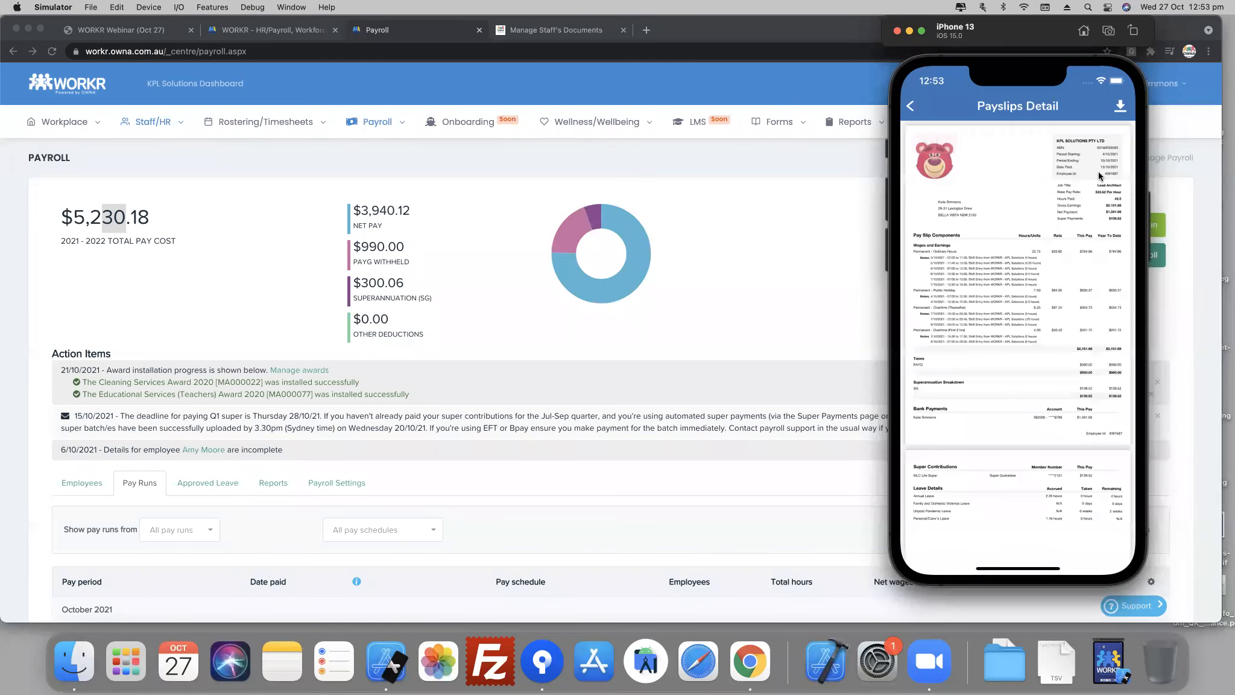
- Go back to the payslips list, view the last payslip's details and move the simulator nearer the middle of the screen
left_click(912, 107)
scroll(1049, 373, "down", 5)
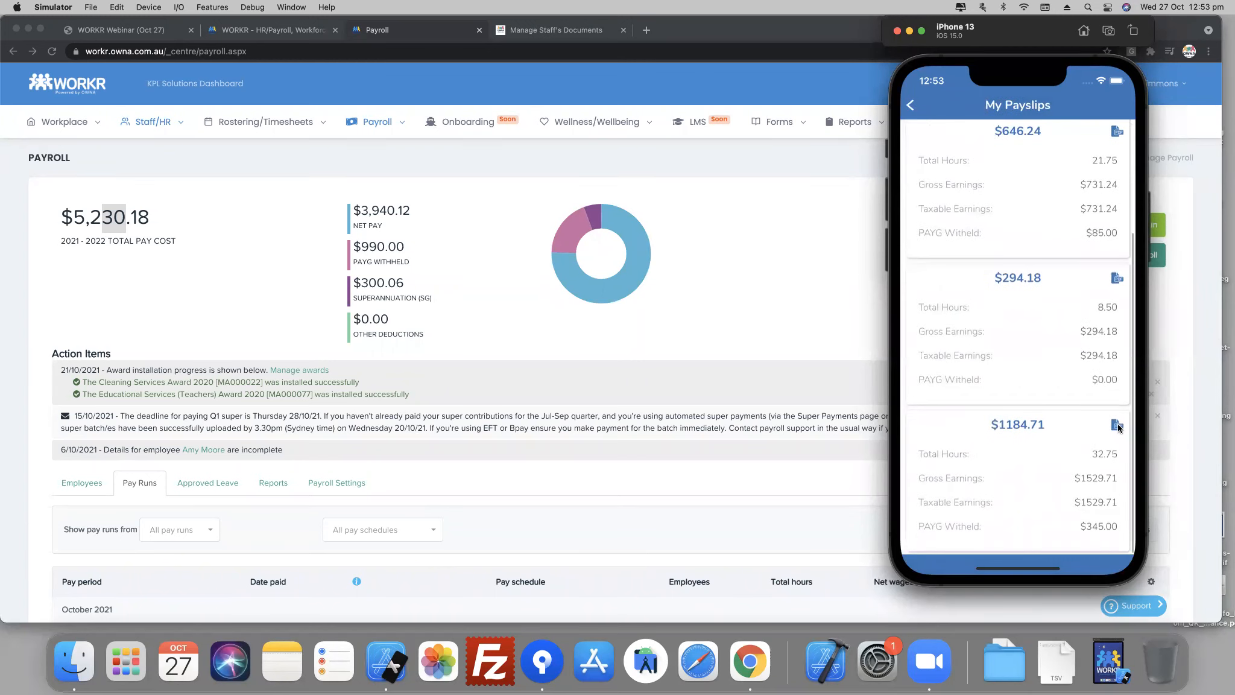
left_click(1116, 423)
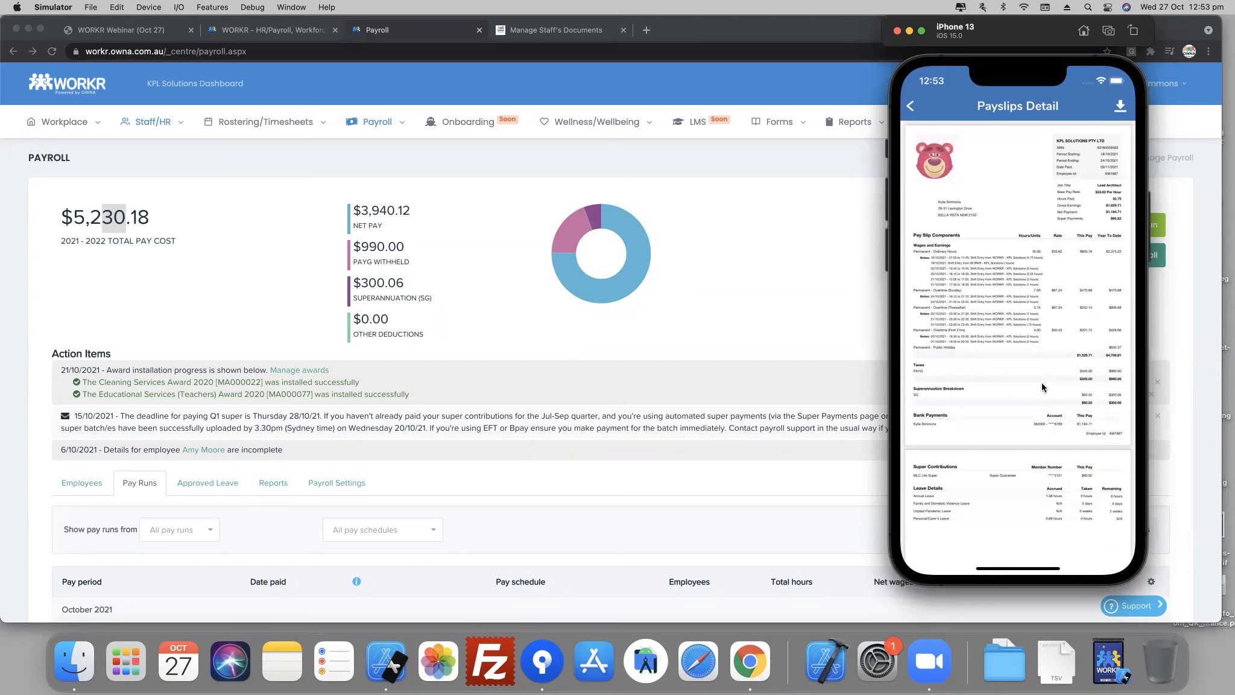
left_click_drag(961, 62, 786, 62)
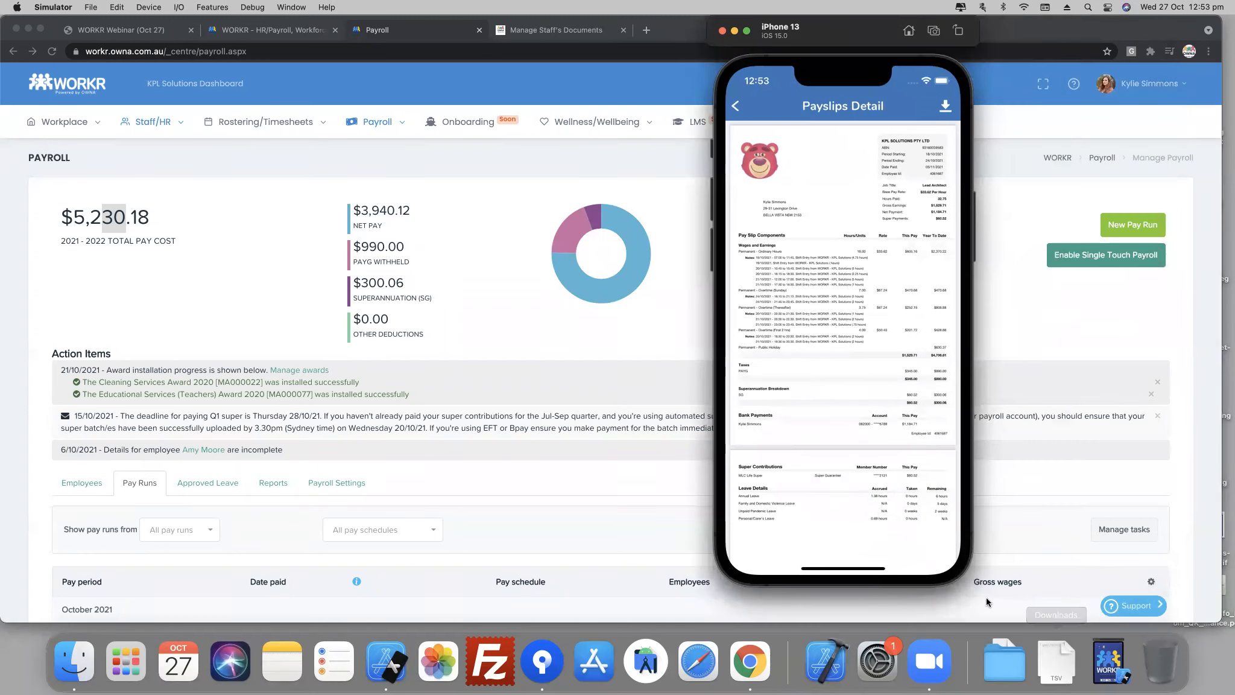
- Enlarge the iPhone simulator window, switch back to Chrome and look through the available payroll reports
left_click_drag(972, 586, 1079, 619)
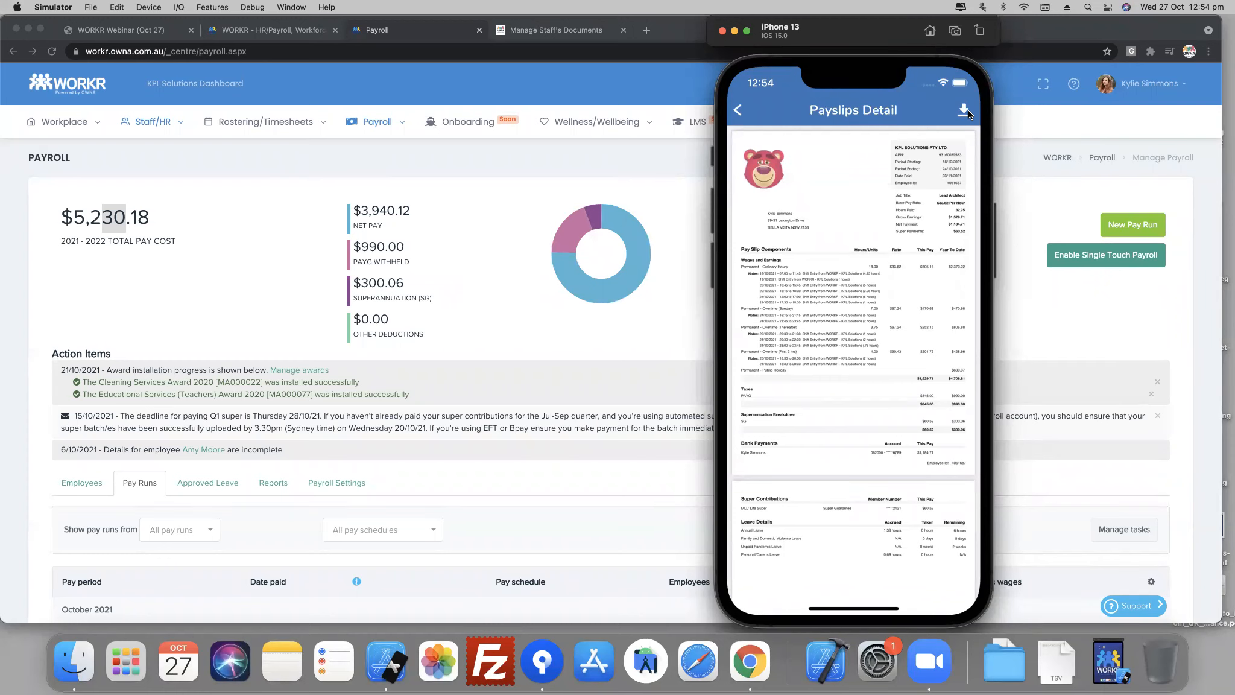
left_click(568, 294)
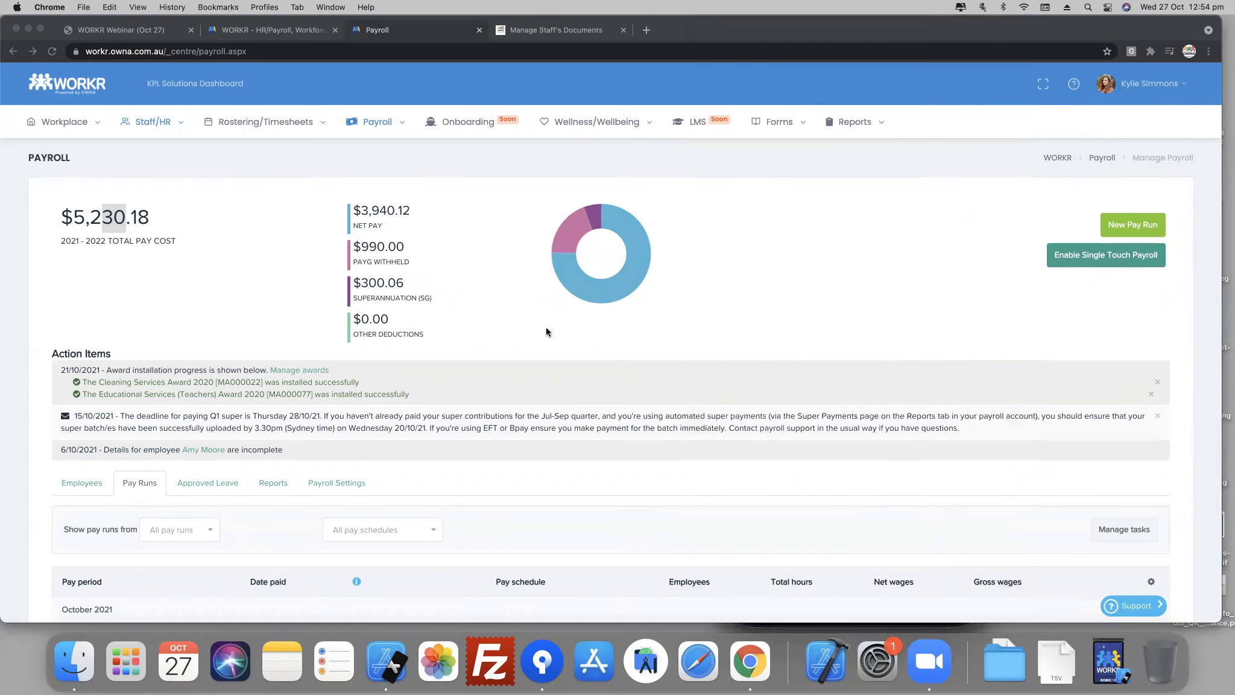
left_click(273, 483)
scroll(273, 486, "down", 3)
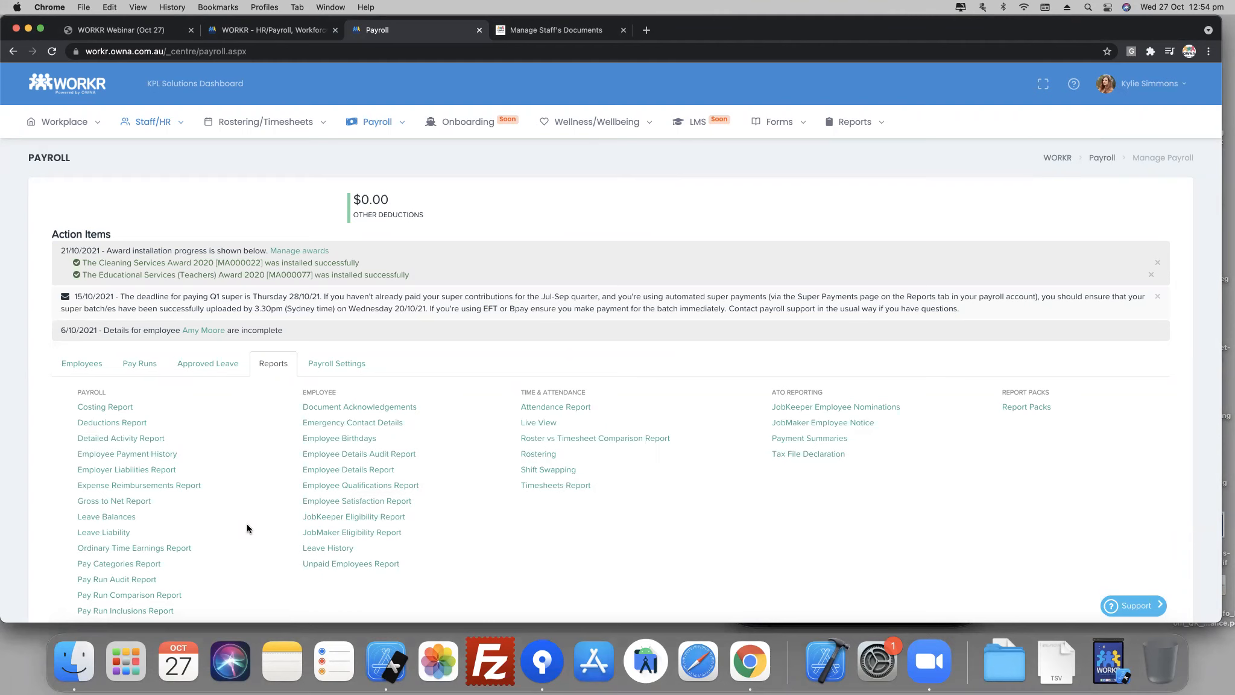
scroll(248, 520, "down", 4)
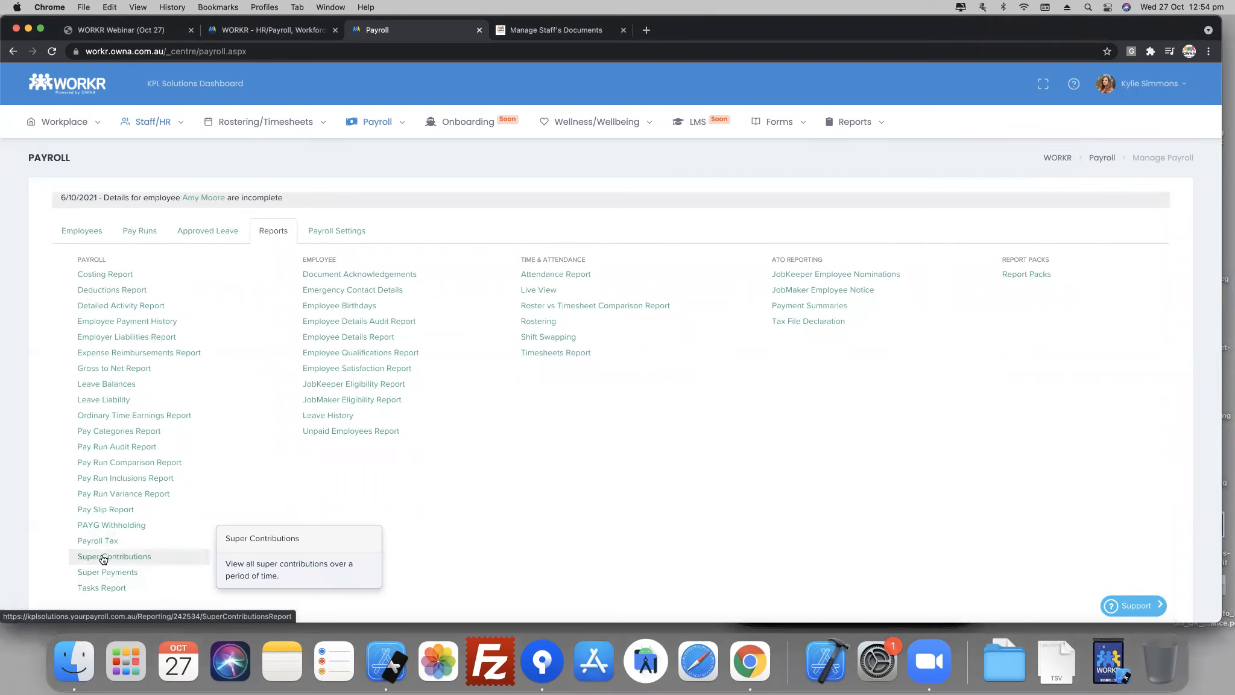
- Run the Super Contributions report for 1/10/2021 - 27/10/2021 and expand the KPL Solutions group
left_click(103, 560)
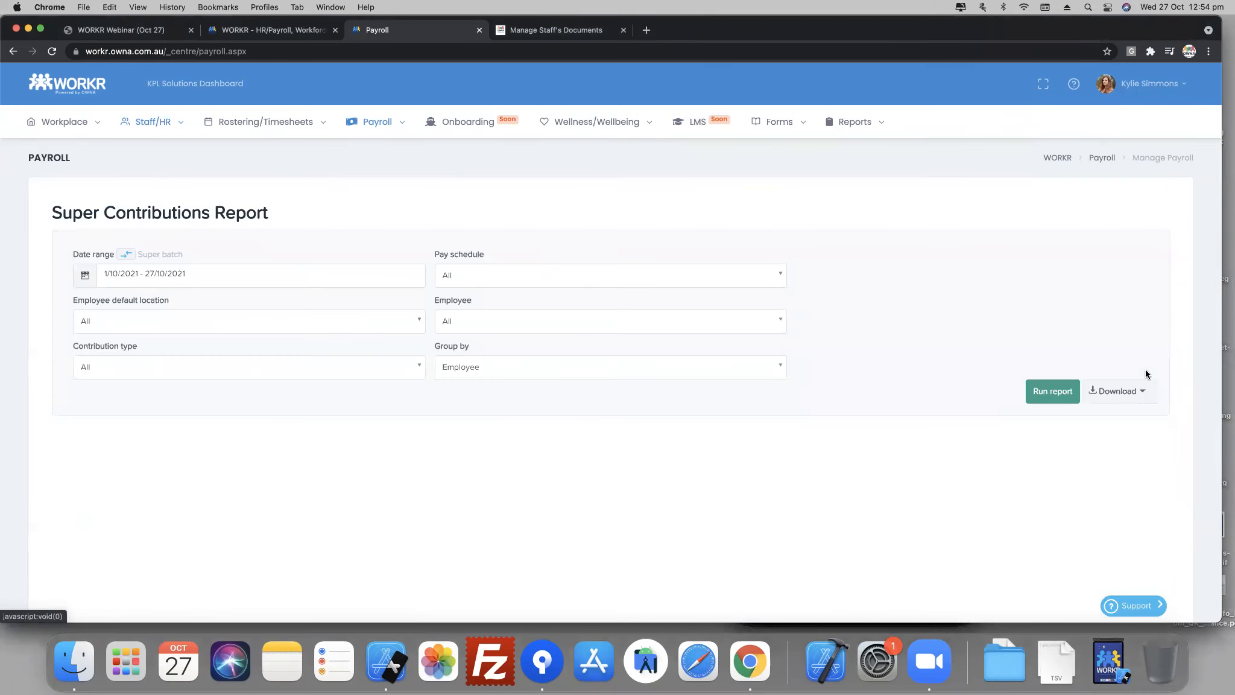
left_click(1053, 393)
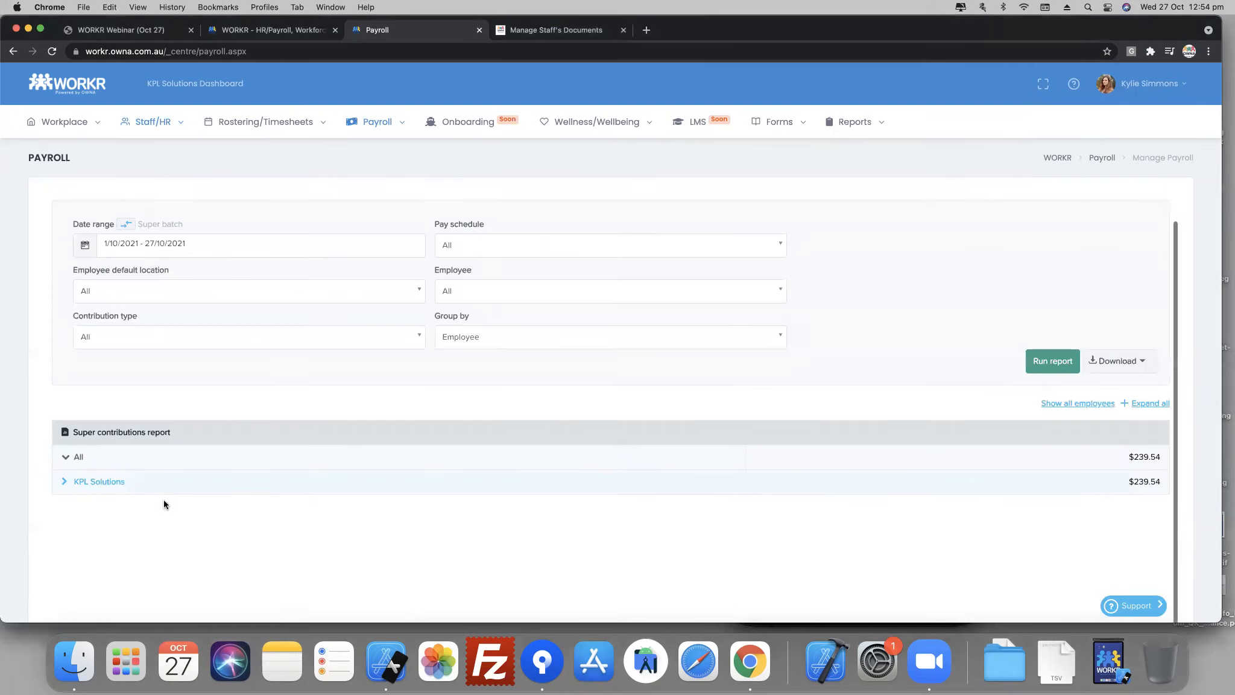
left_click(104, 482)
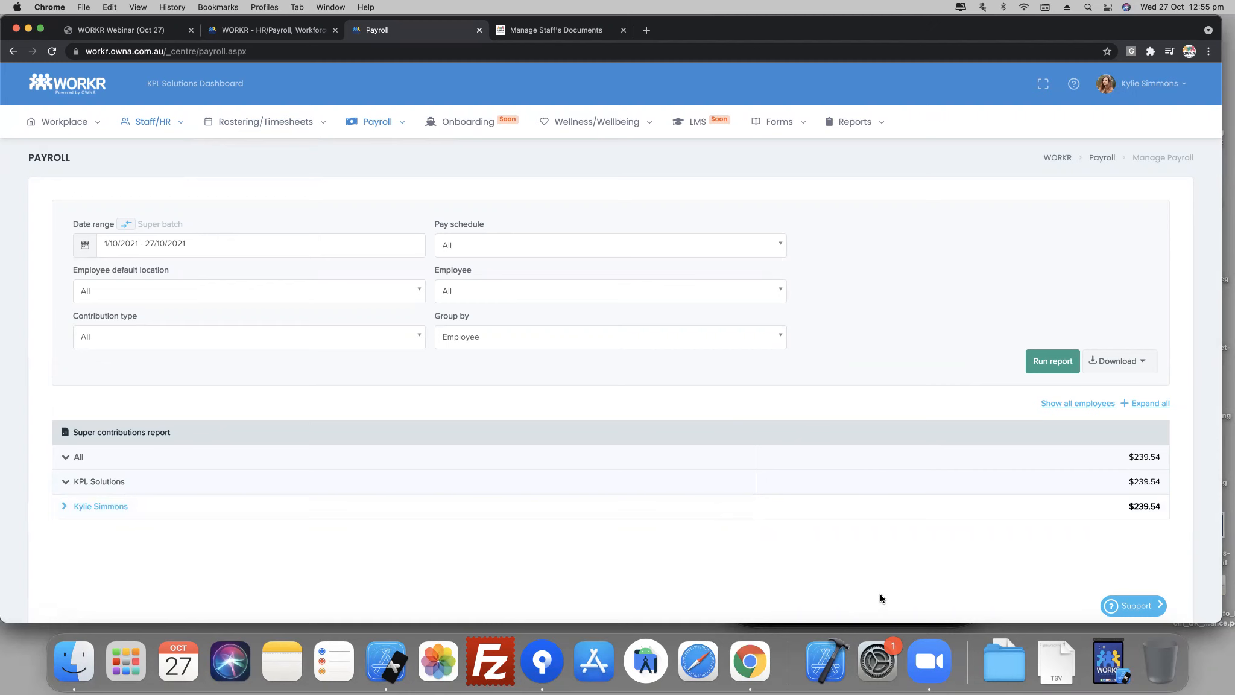
- Switch to the Simulator, go back from the payslip to the mobile home menu and show the roster
key("super+Tab")
key("super+Tab")
key("super+Tab")
key("super+Tab")
key("super+Tab")
key("super+Tab")
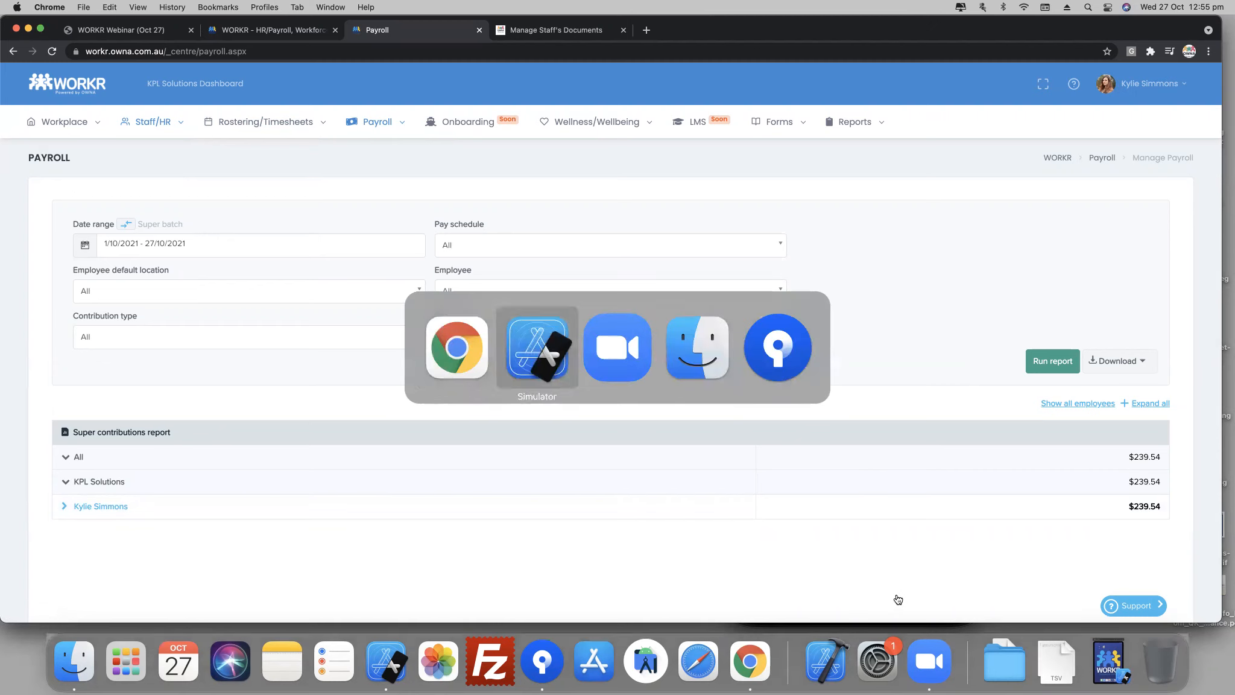
left_click(738, 113)
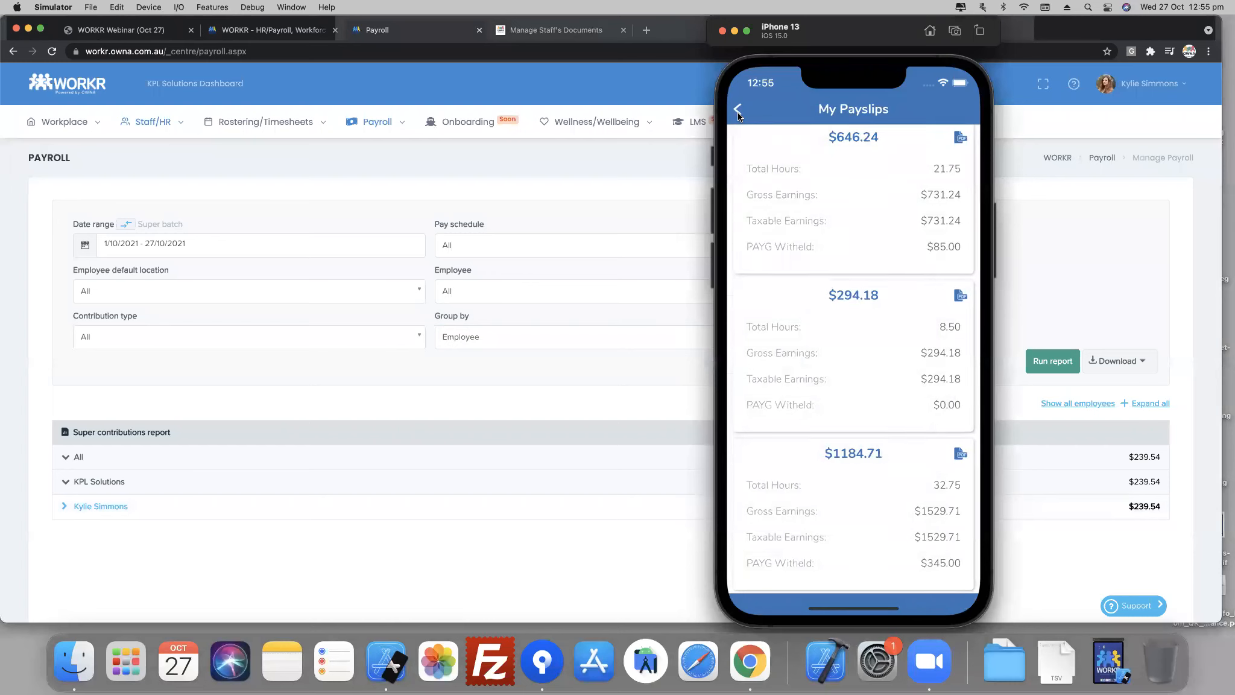
left_click(738, 111)
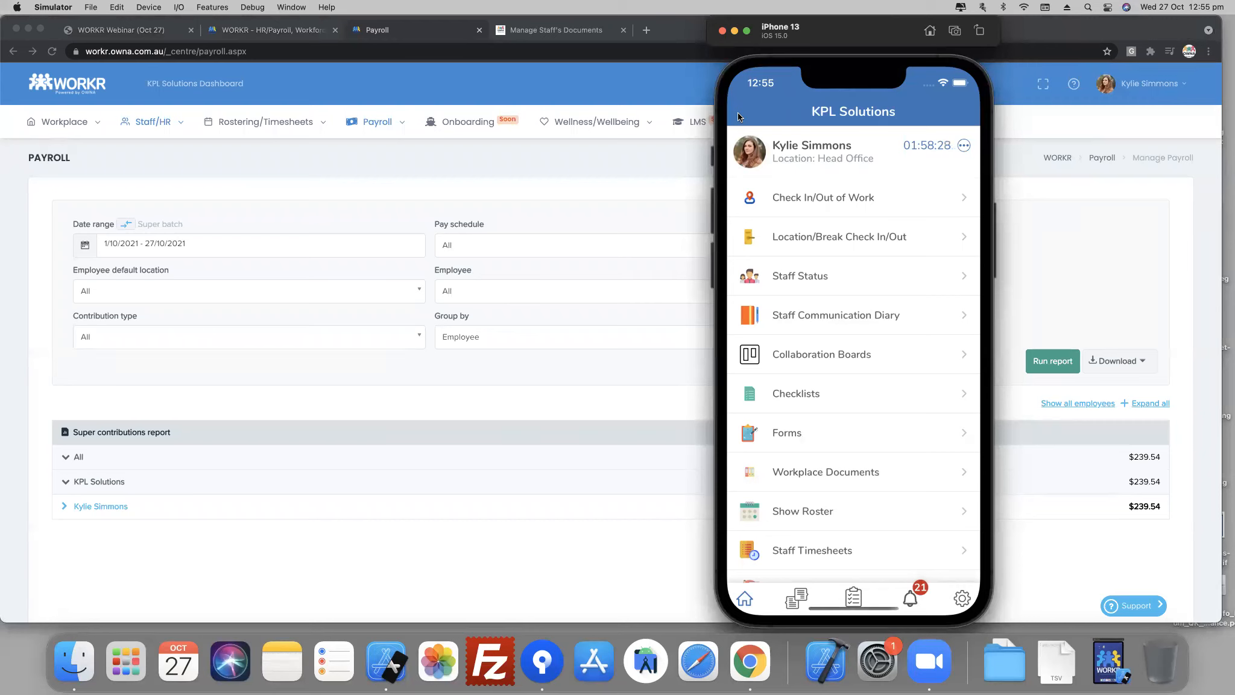
scroll(841, 478, "down", 3)
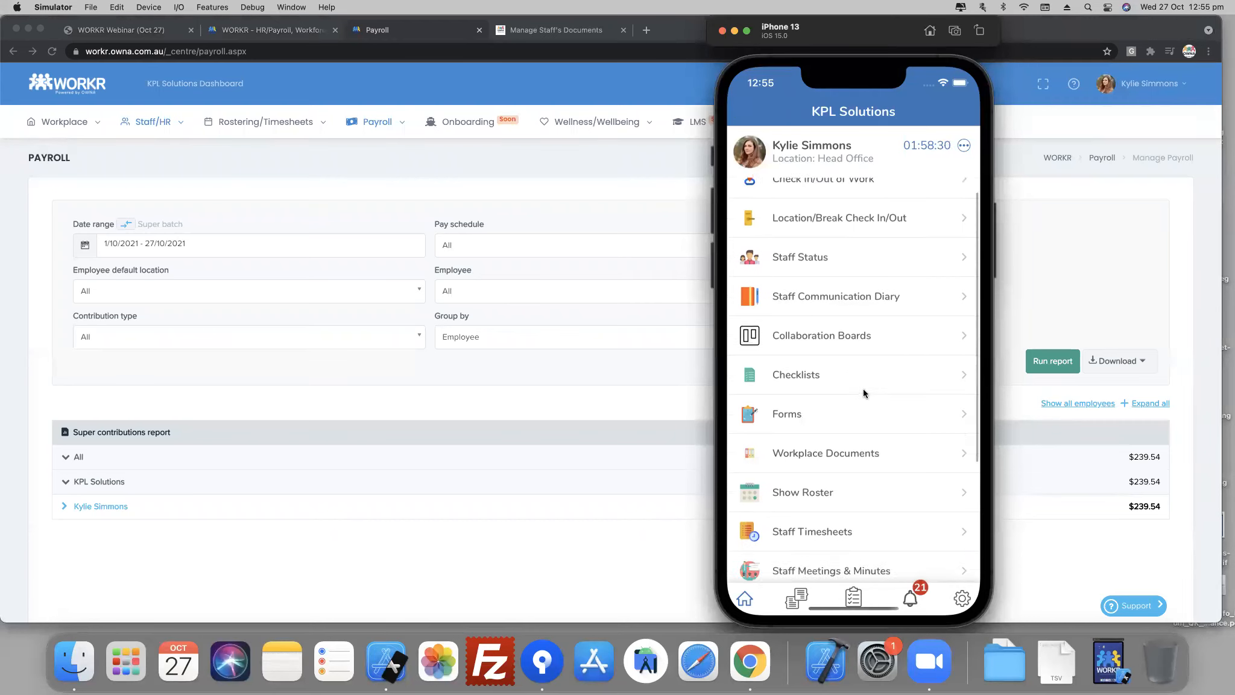
left_click(841, 432)
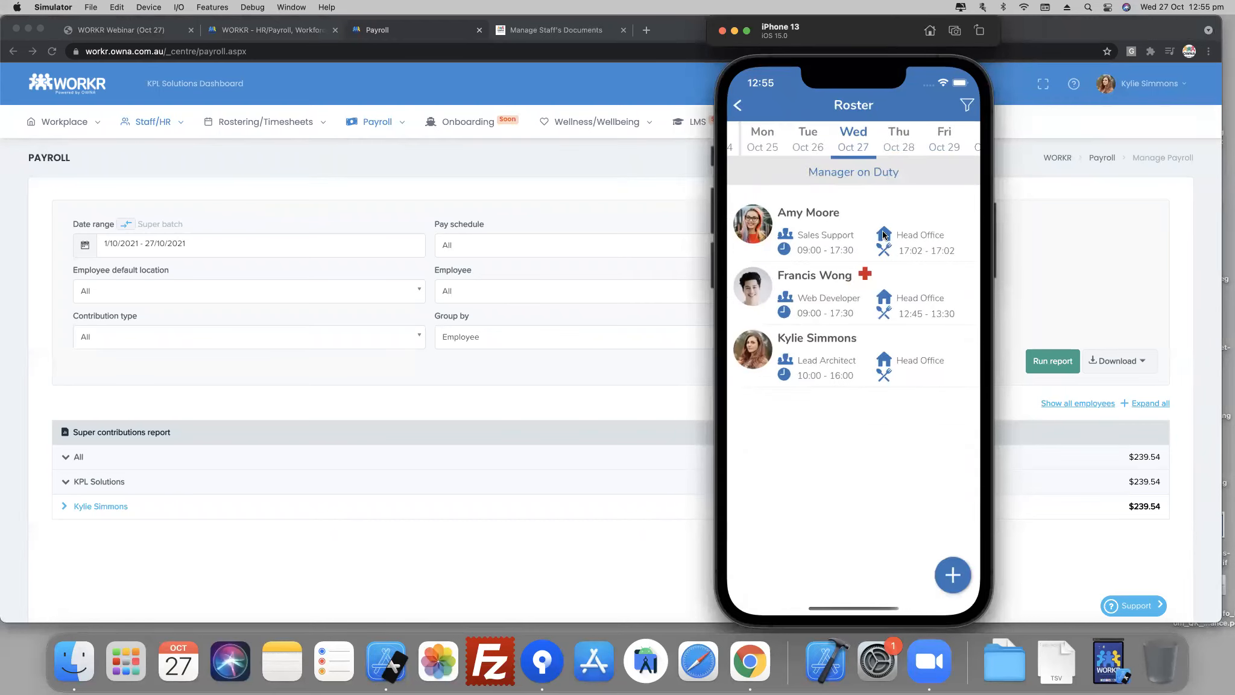
- Start blocking out availability from the mobile roster and choose November 1, 2021 as the start date
left_click(962, 570)
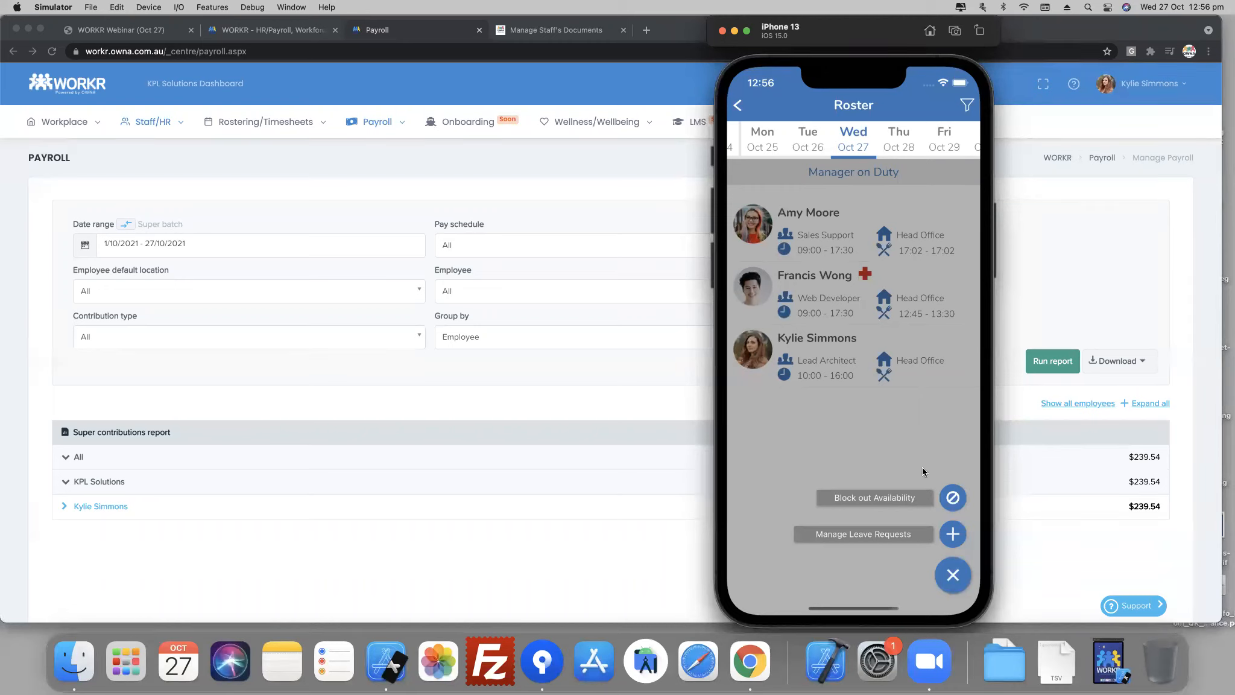
left_click(951, 498)
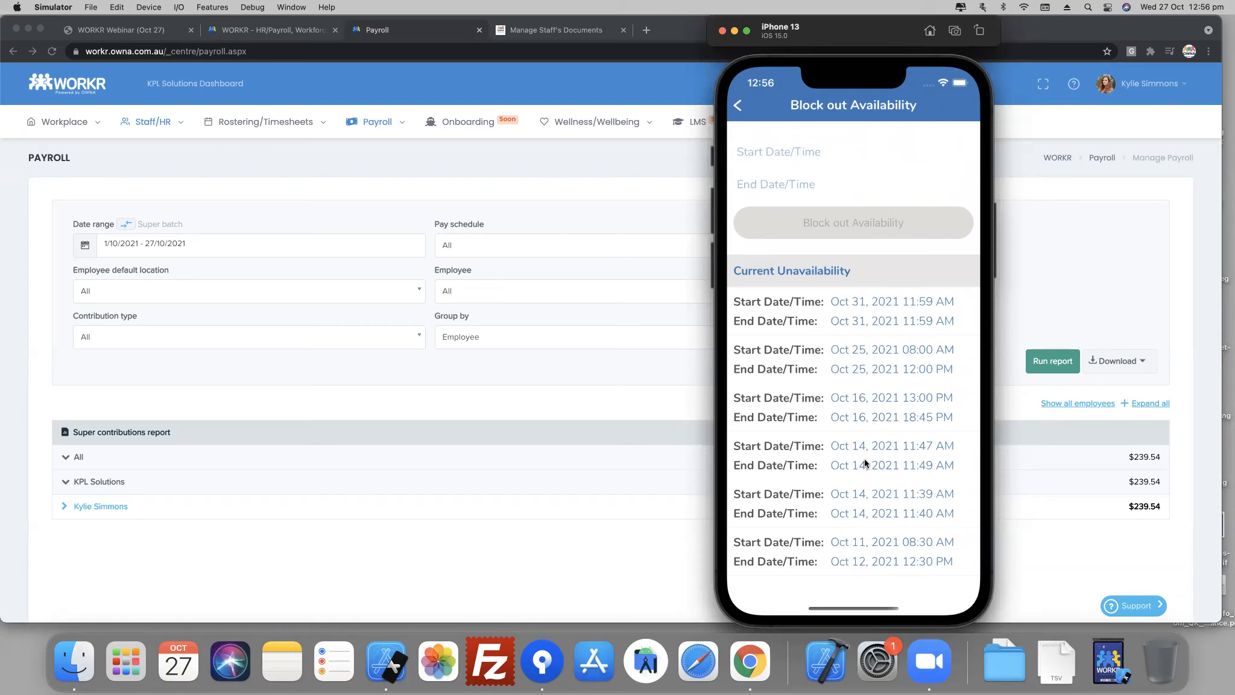
left_click(787, 151)
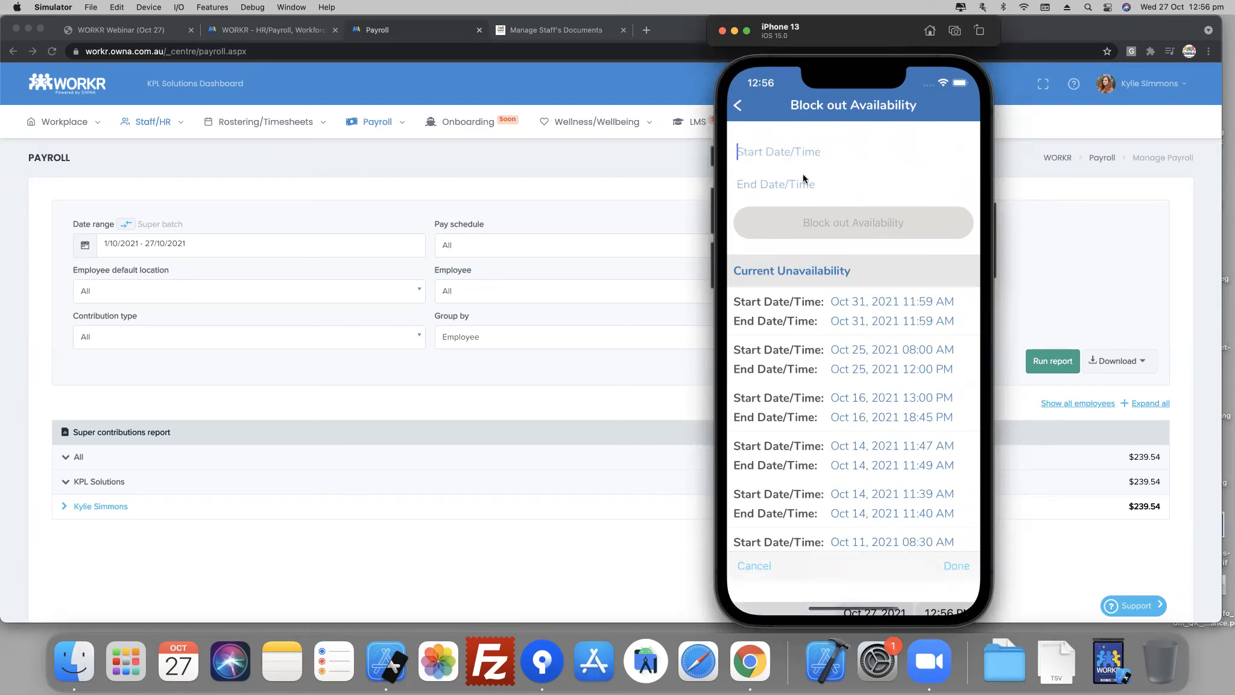
left_click(871, 604)
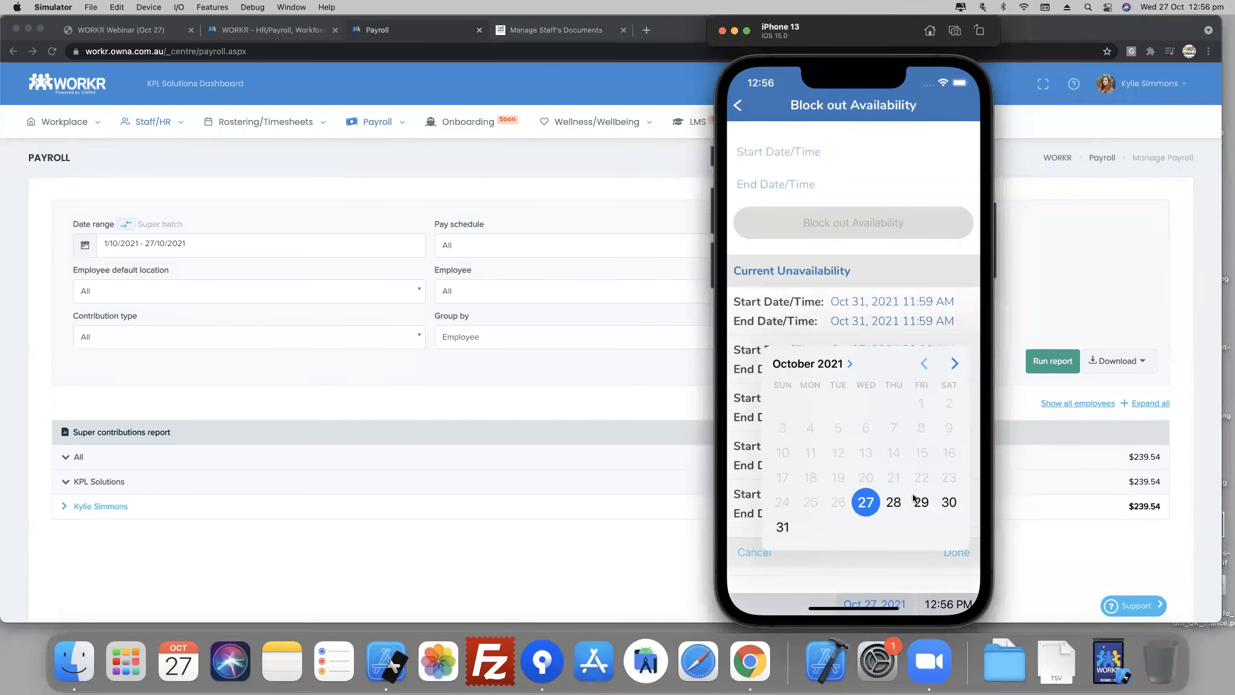
left_click(955, 364)
left_click(810, 406)
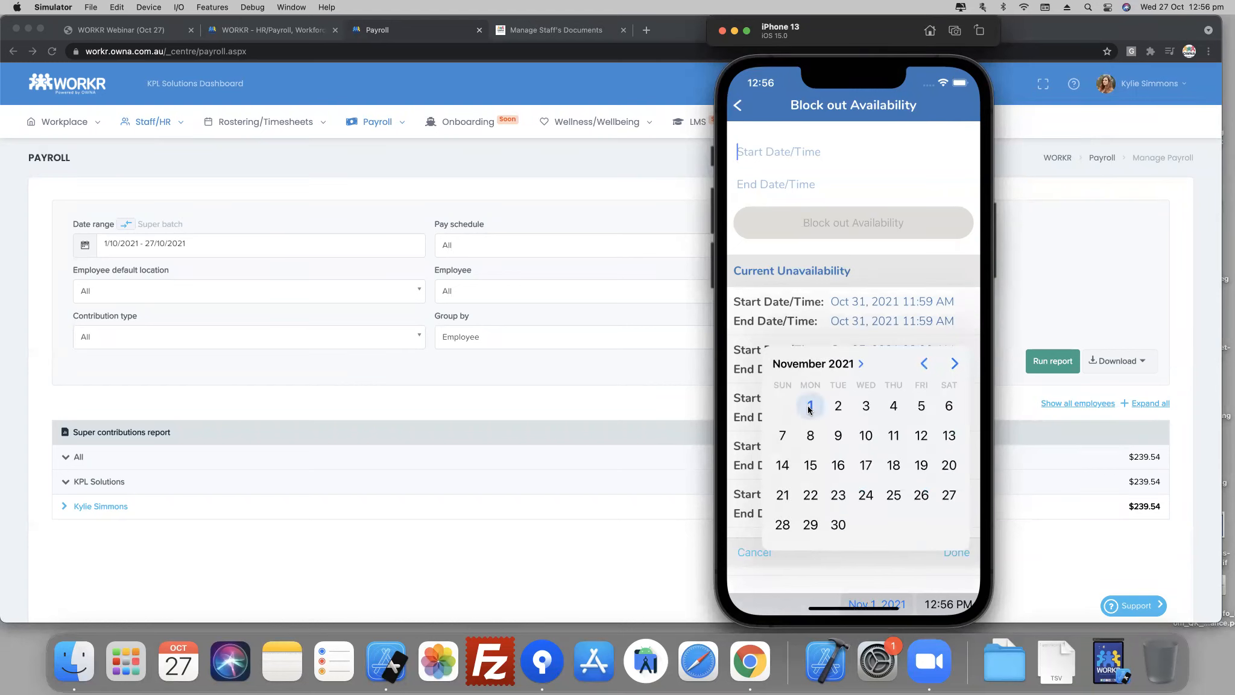
- Set the start time of the blocked-out period to 9:00 AM and confirm the start date and time
left_click(935, 588)
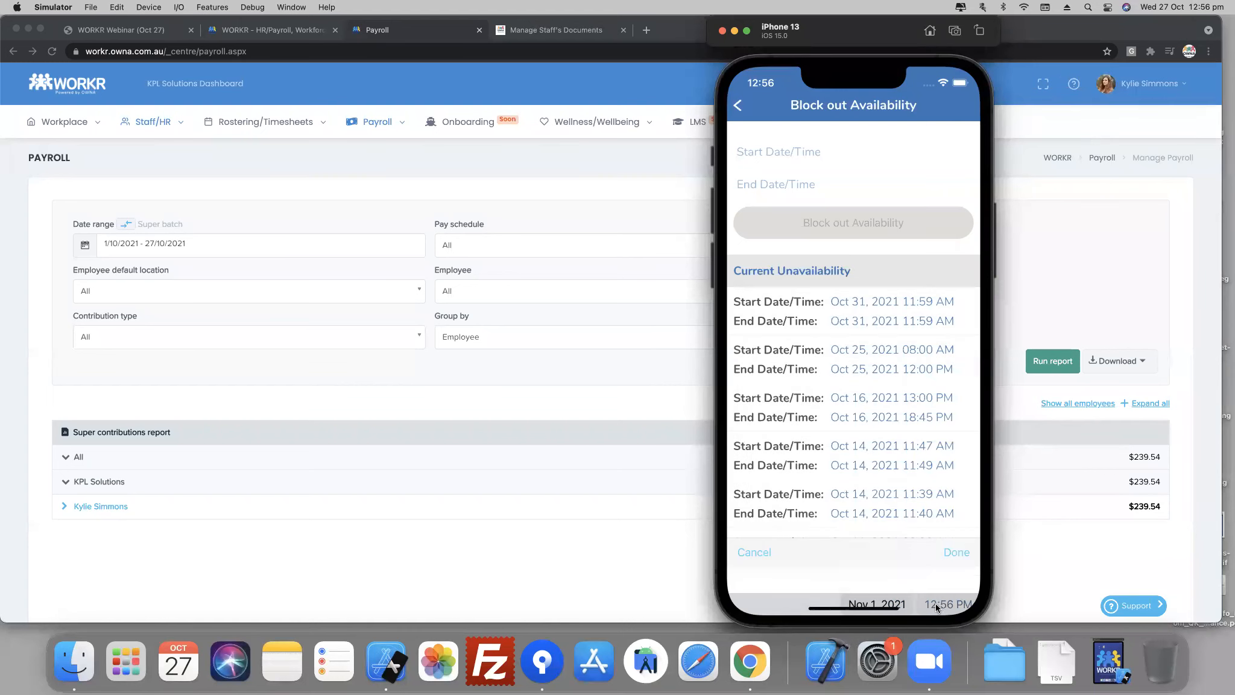
left_click(936, 604)
left_click_drag(842, 483, 894, 433)
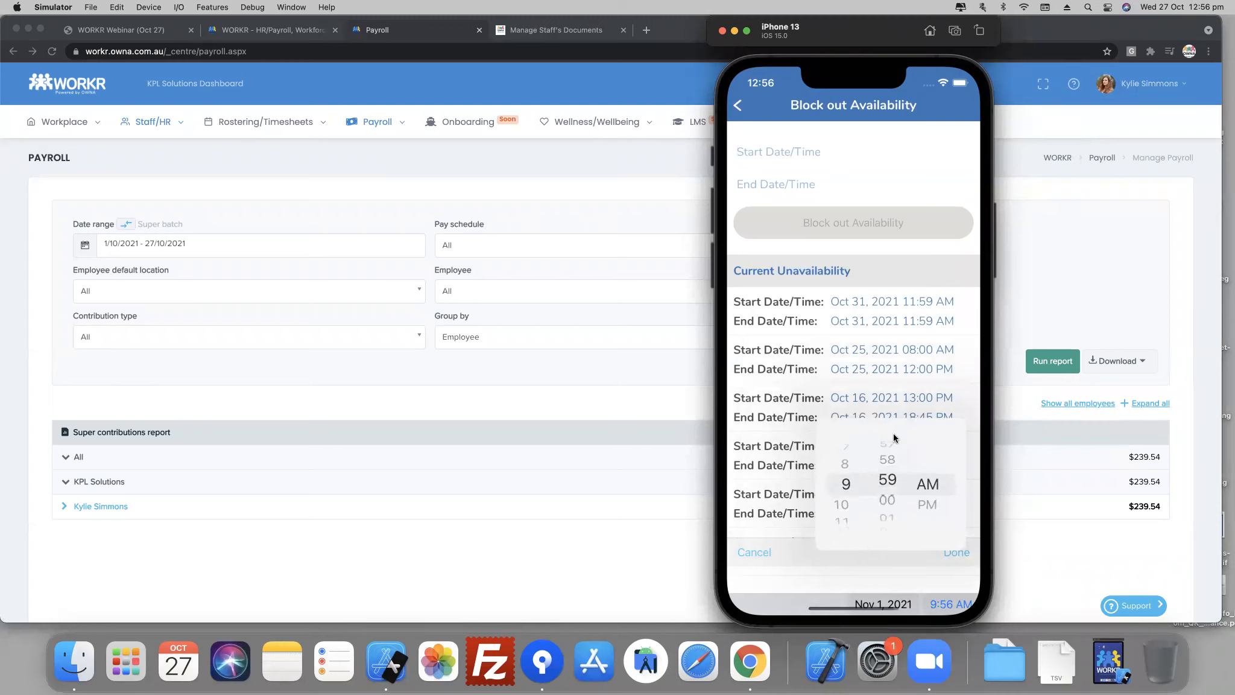
left_click(940, 568)
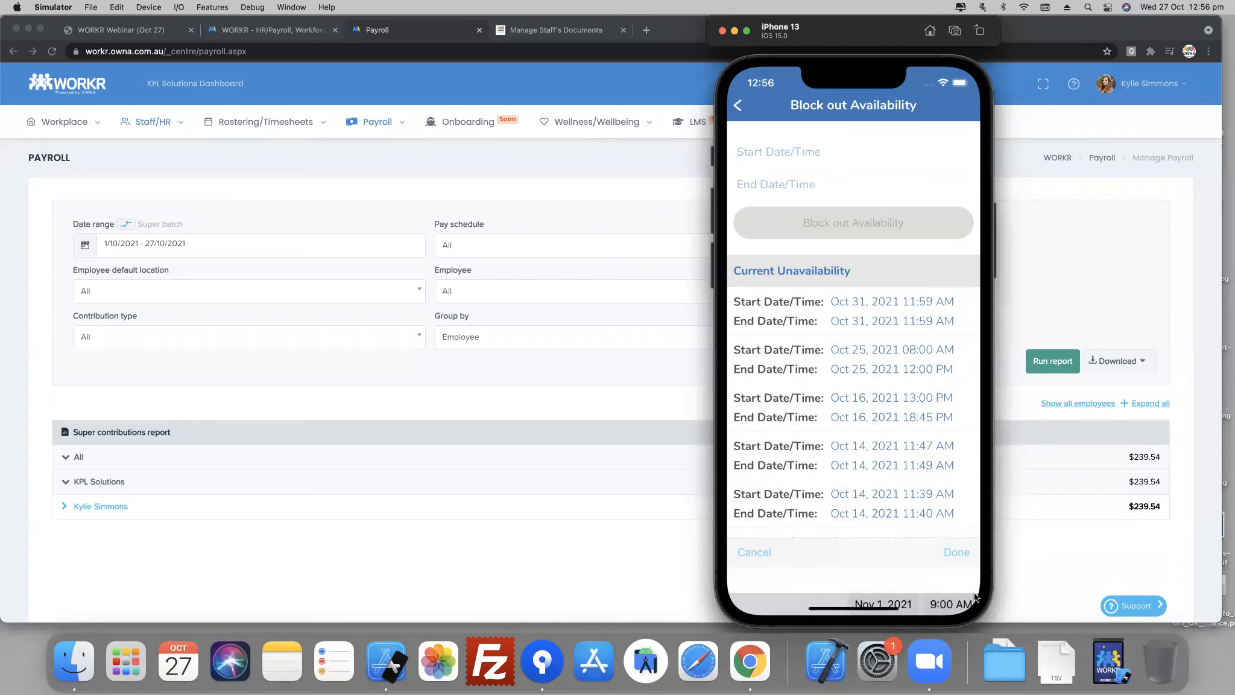
left_click(955, 552)
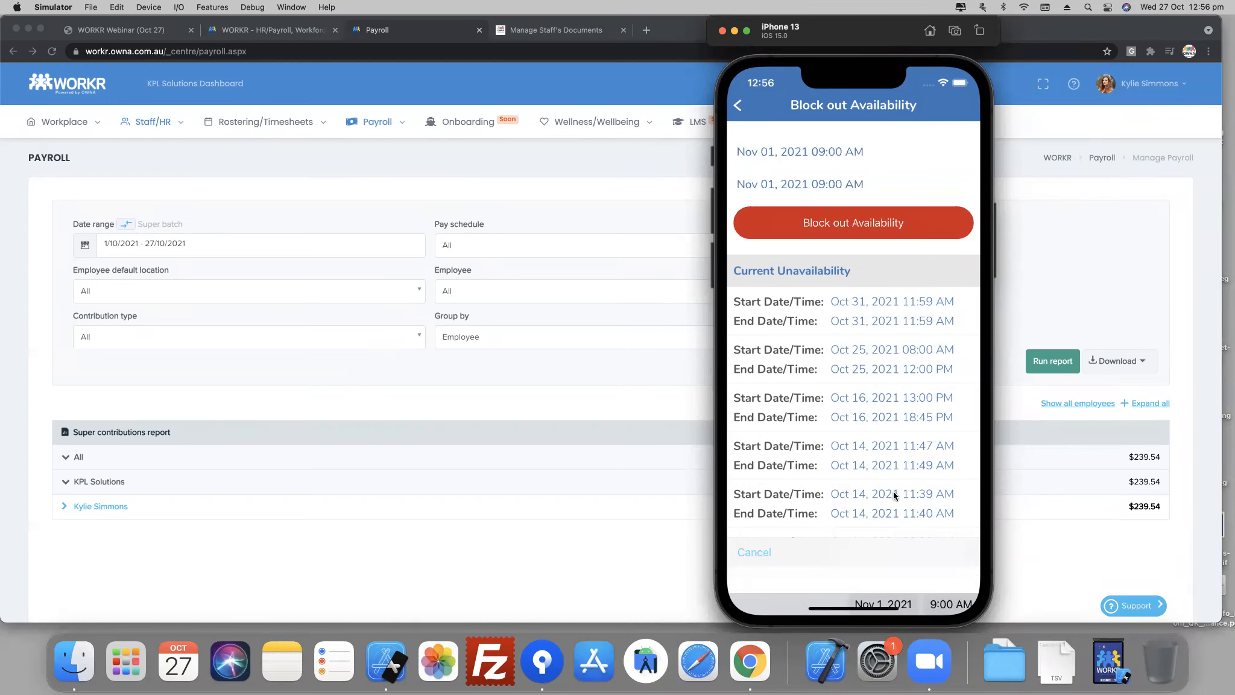
- Set the end of the blocked-out period to Nov 01, 2021 17:00 and submit the unavailability
left_click(832, 183)
left_click(950, 604)
left_click_drag(846, 524, 834, 423)
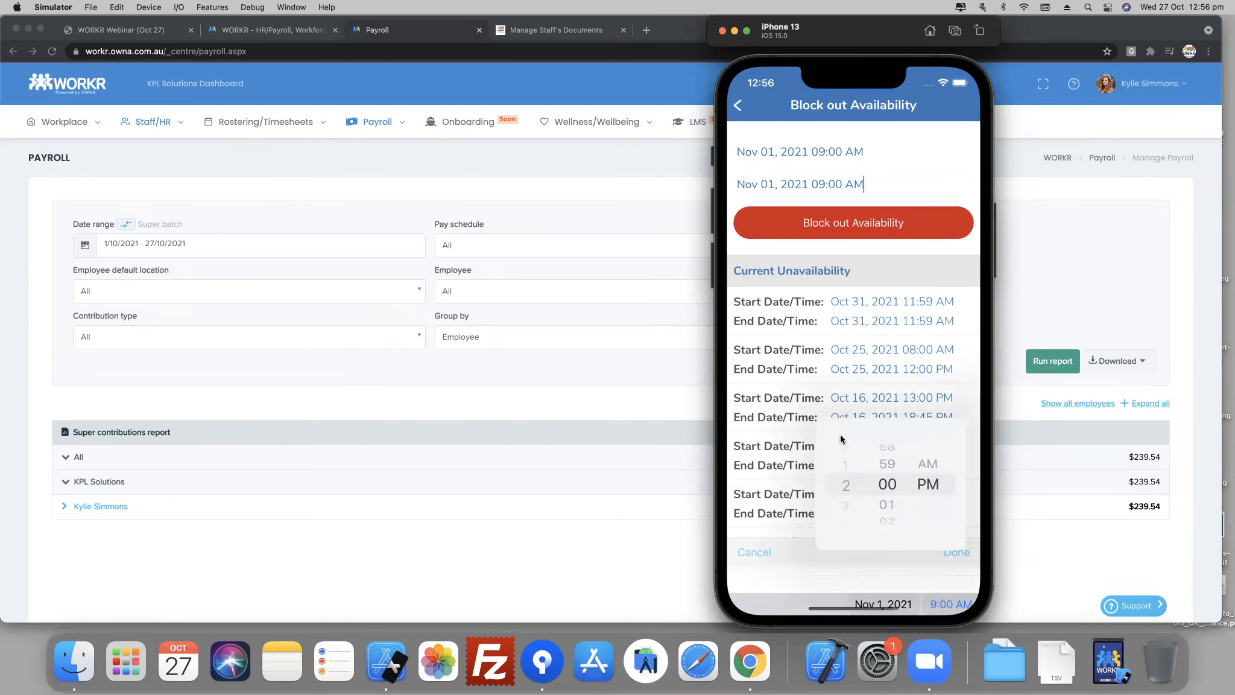
left_click(910, 562)
left_click(957, 553)
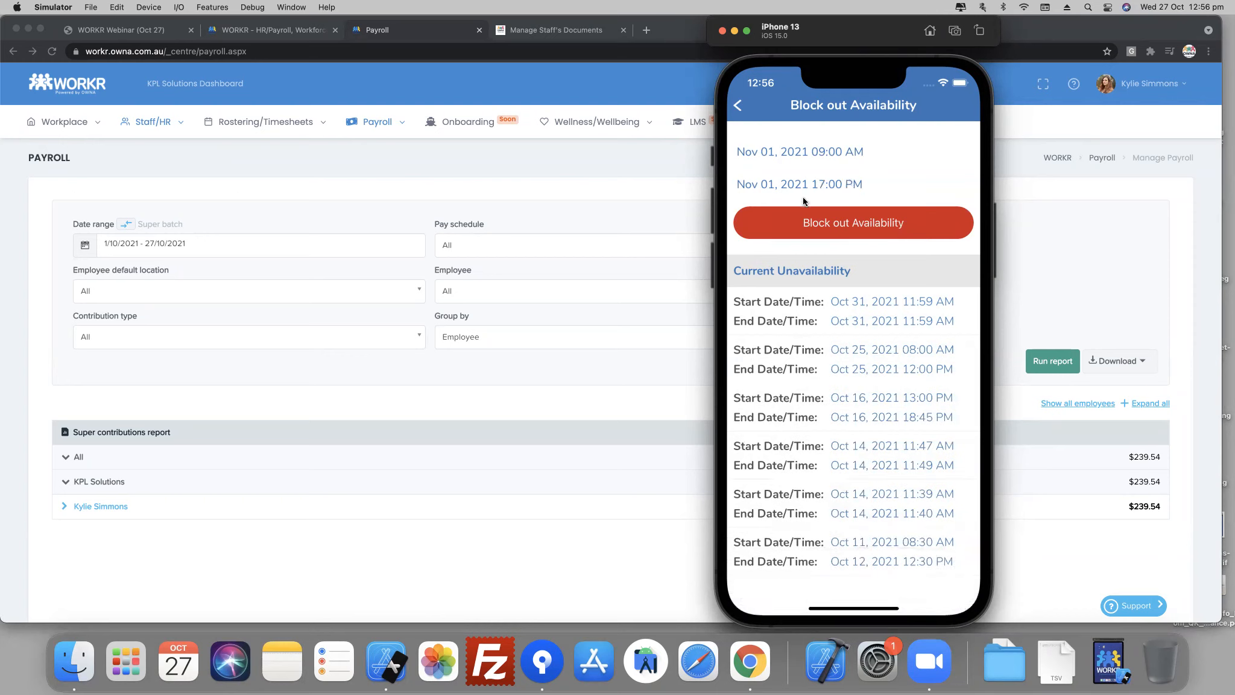
left_click(836, 228)
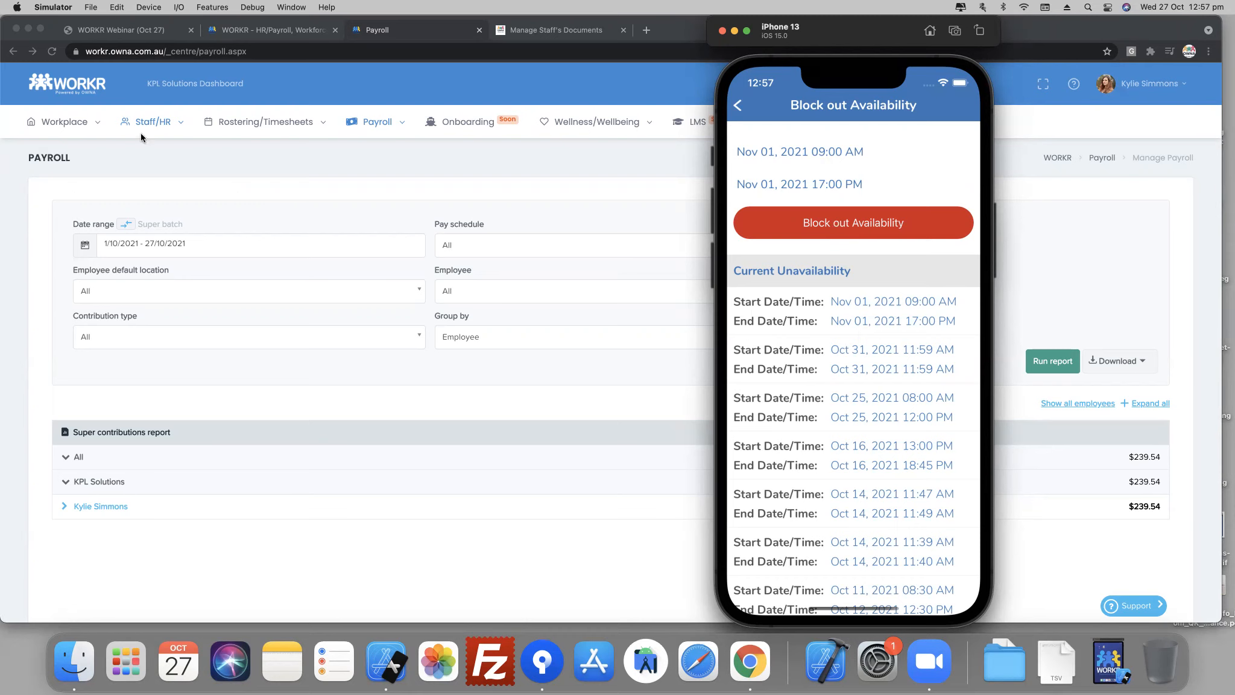
- Open Build Roster in Chrome for the week starting 2021-11-01 and look through the draft roster
left_click(239, 127)
left_click(240, 222)
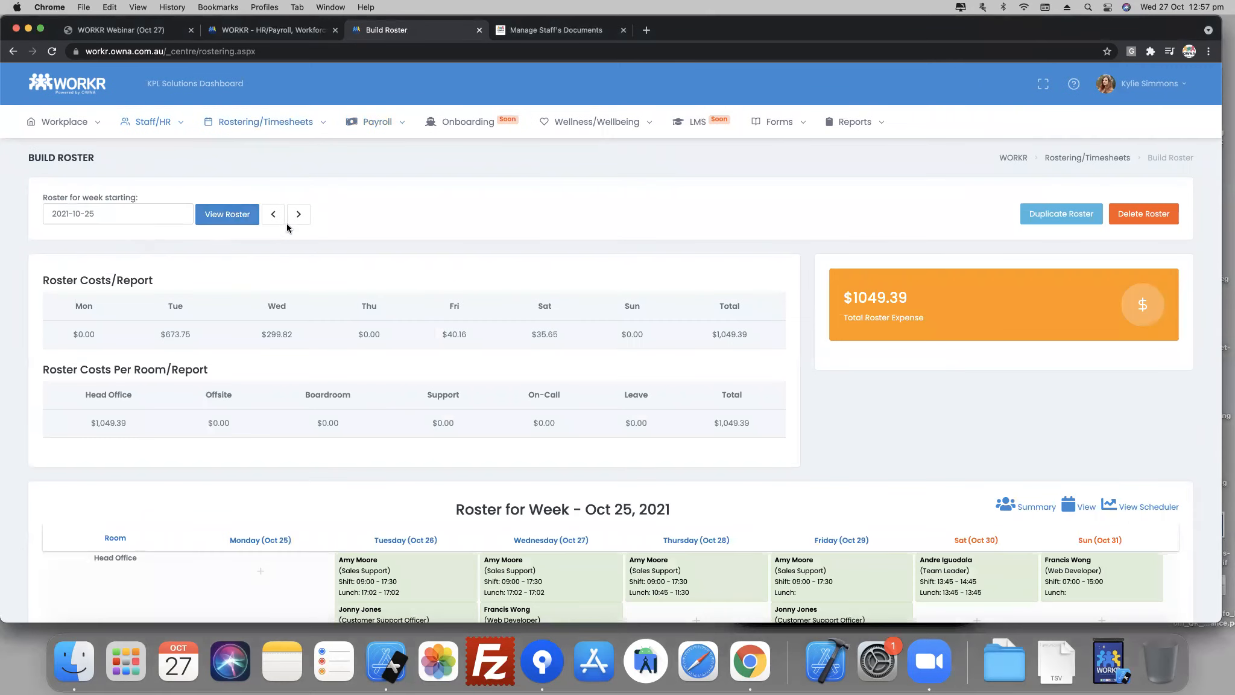
left_click(298, 215)
scroll(368, 296, "down", 5)
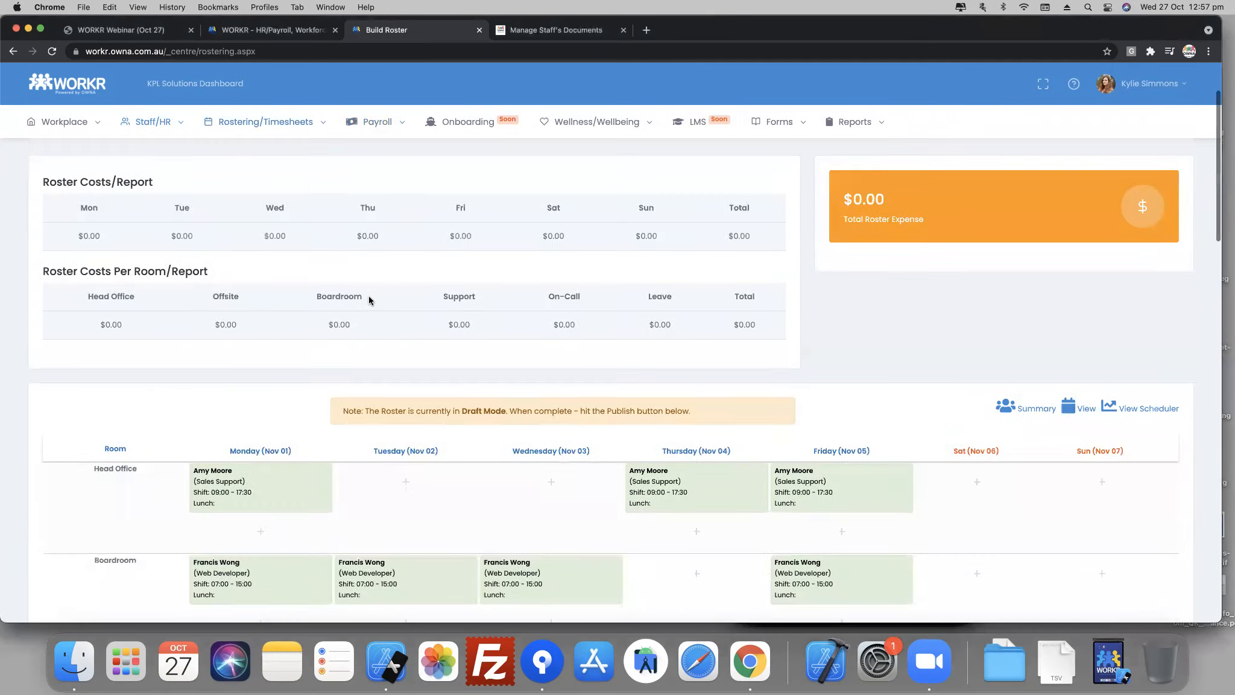
scroll(360, 304, "down", 8)
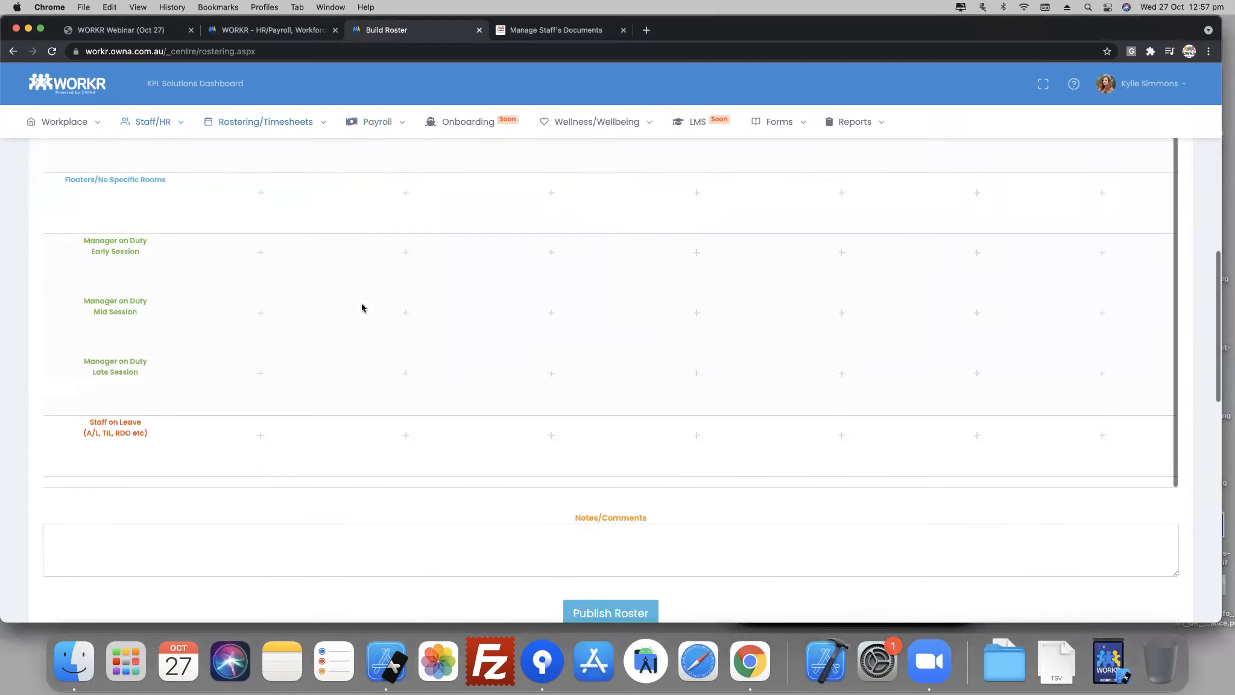
scroll(357, 311, "up", 15)
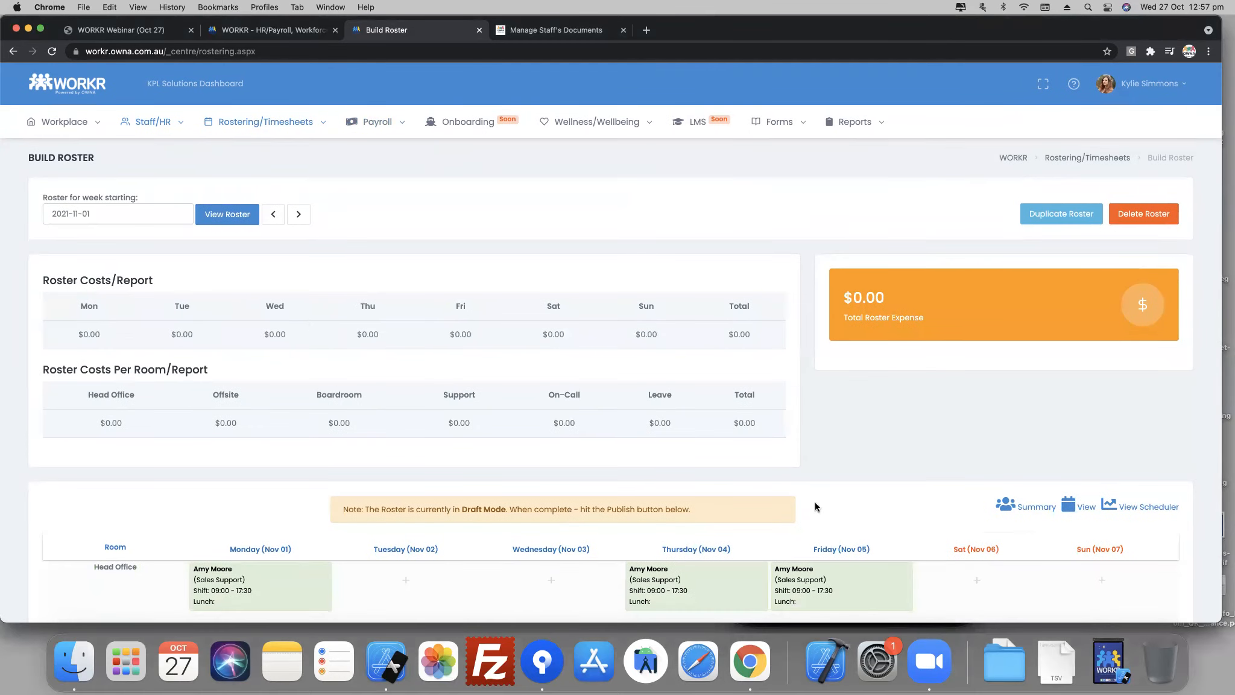
scroll(796, 505, "down", 5)
- View the staffing summary for that week and examine the employee's blocked-out time on Monday, Nov 01
left_click(1002, 272)
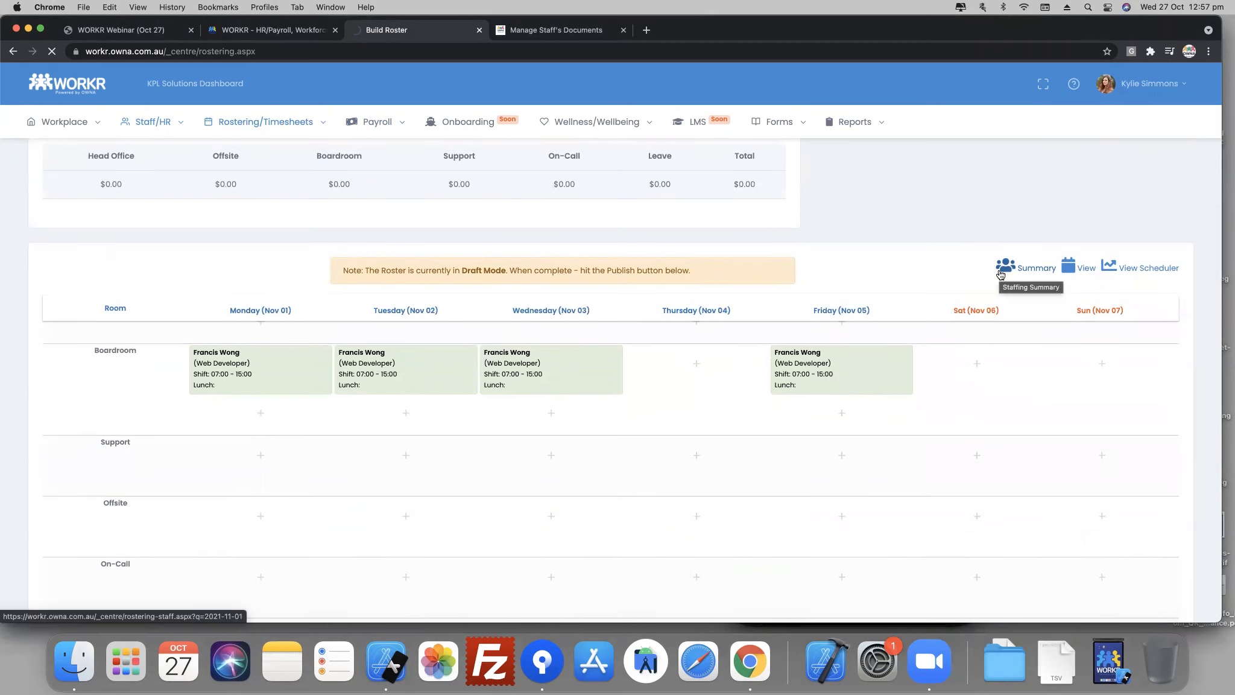
scroll(634, 386, "down", 5)
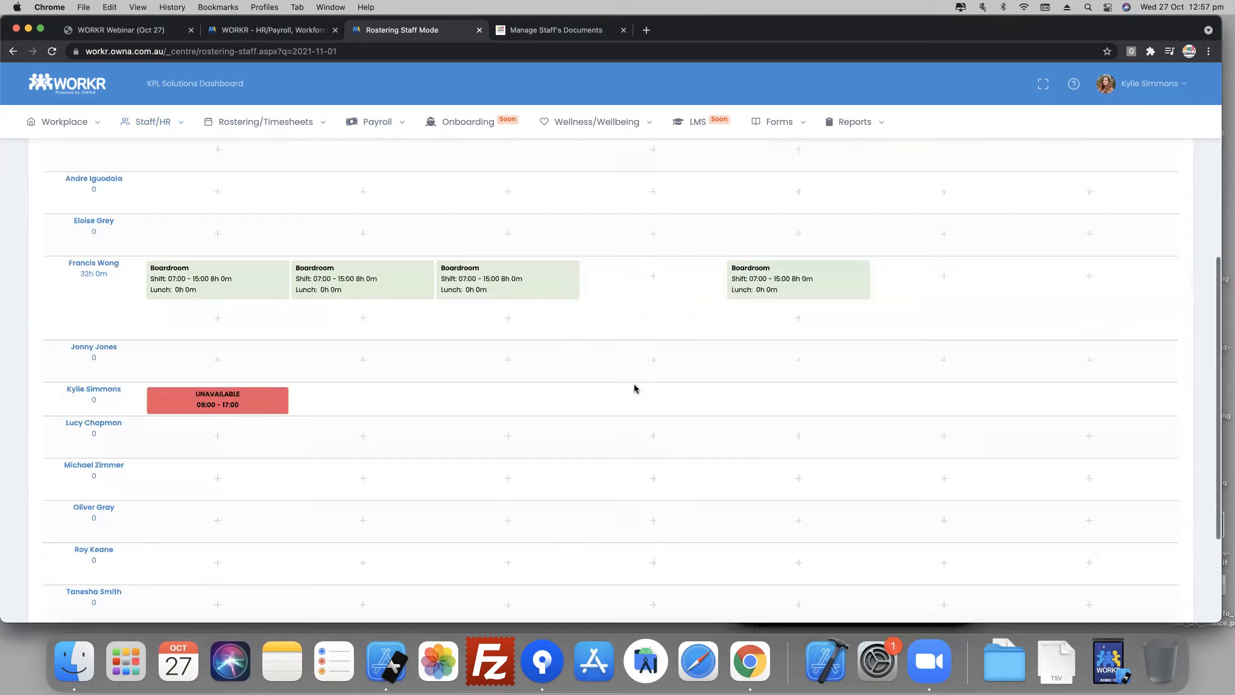
scroll(205, 398, "up", 6)
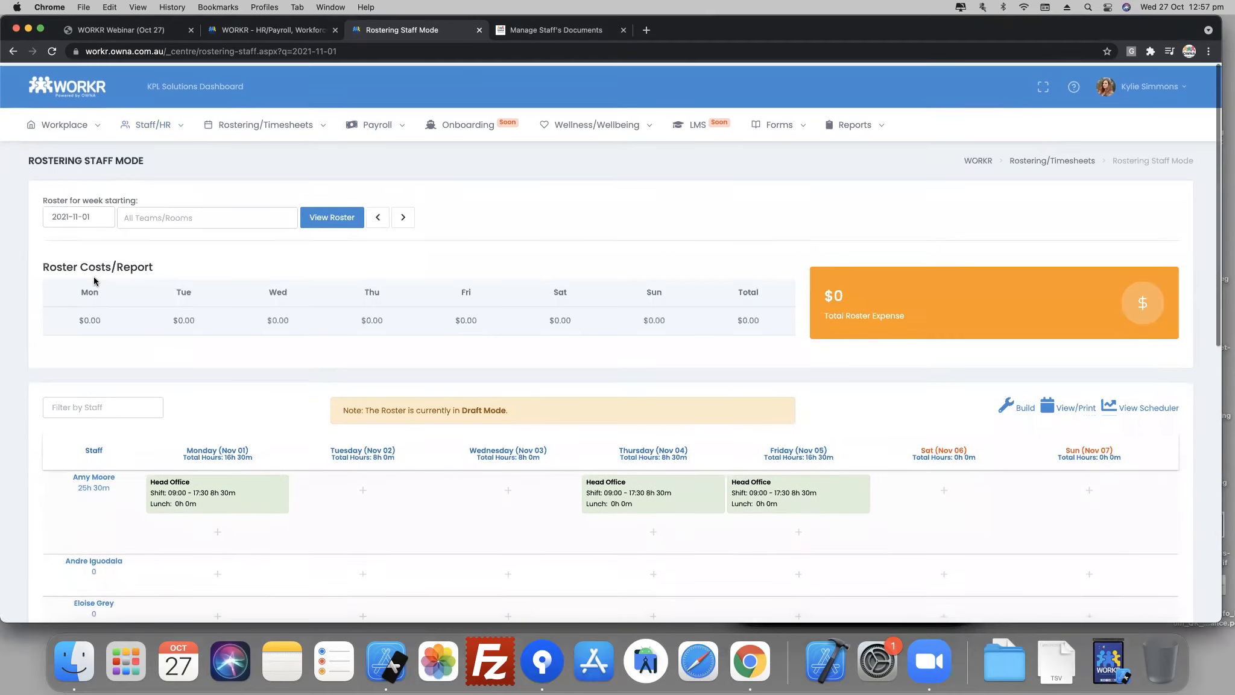
scroll(312, 485, "down", 5)
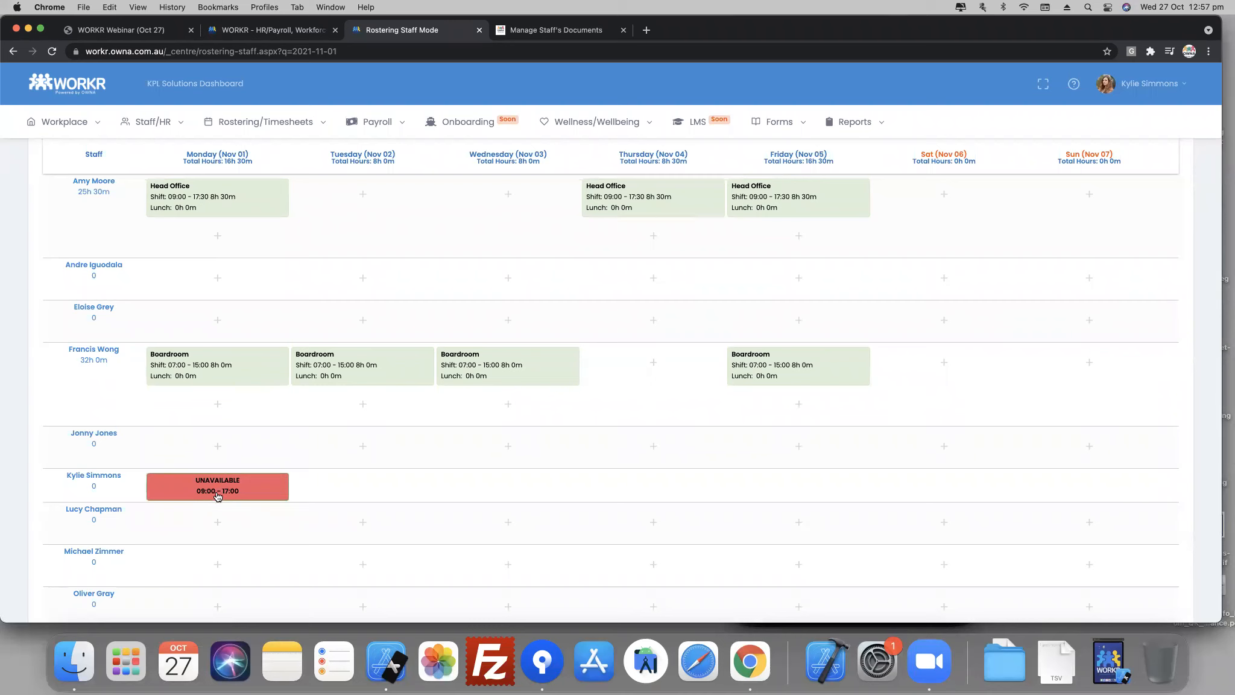
scroll(217, 496, "up", 5)
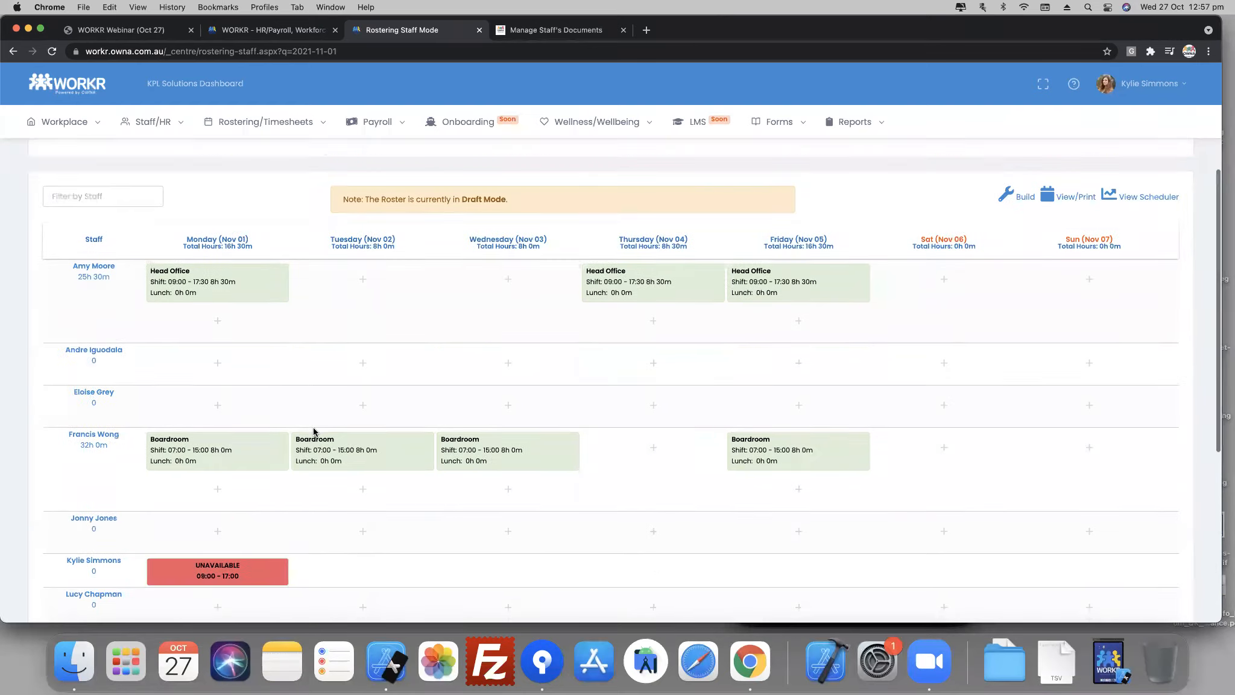
- Open Build Roster and go to the draft roster for the week starting Nov 01, 2021
left_click(262, 133)
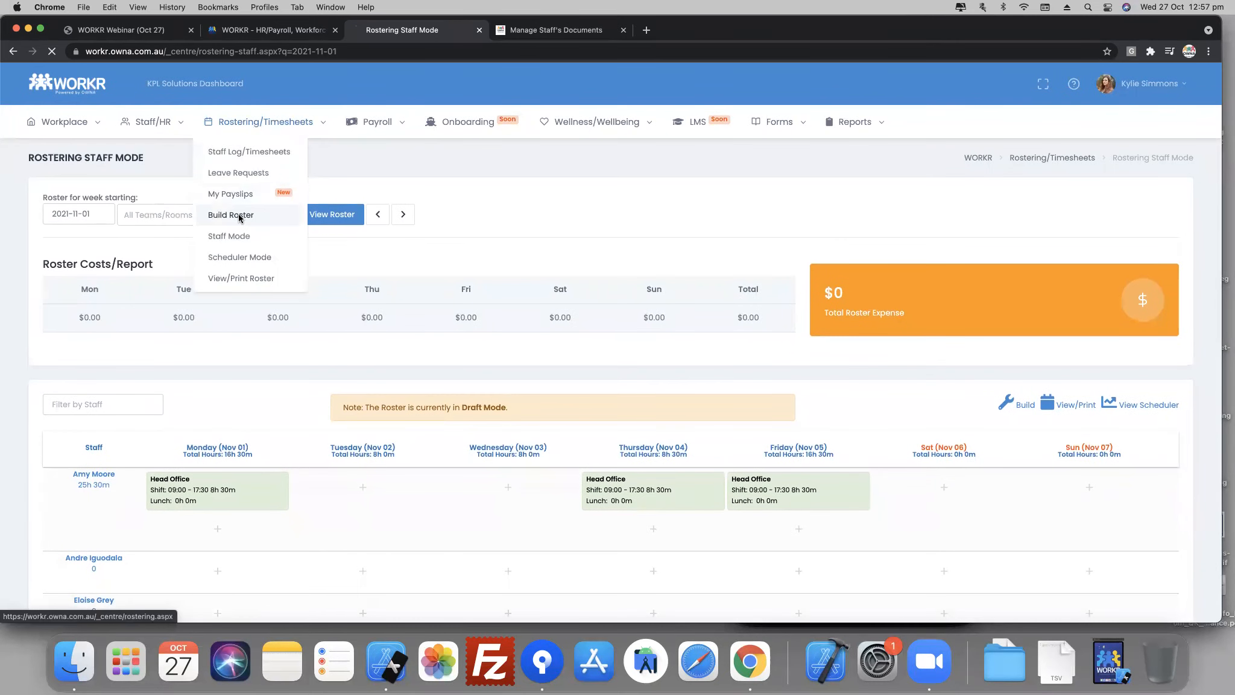
left_click(236, 217)
scroll(217, 450, "down", 3)
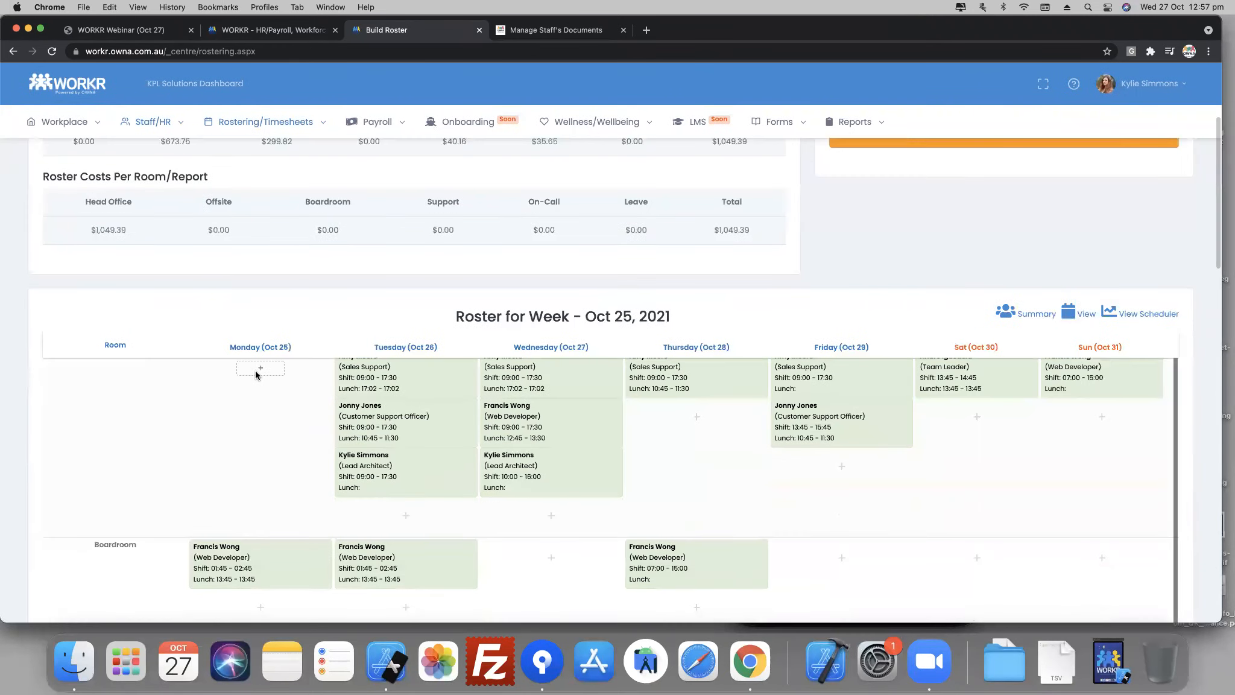
scroll(173, 301, "up", 3)
left_click(298, 209)
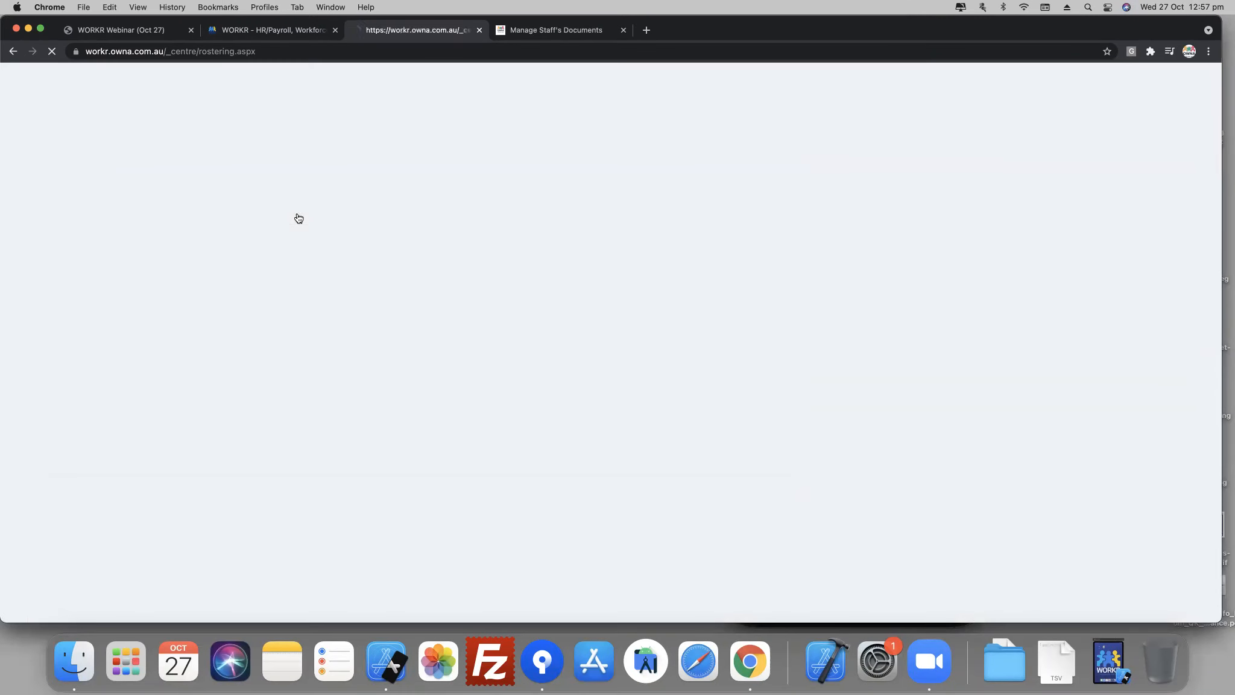
scroll(234, 442, "down", 5)
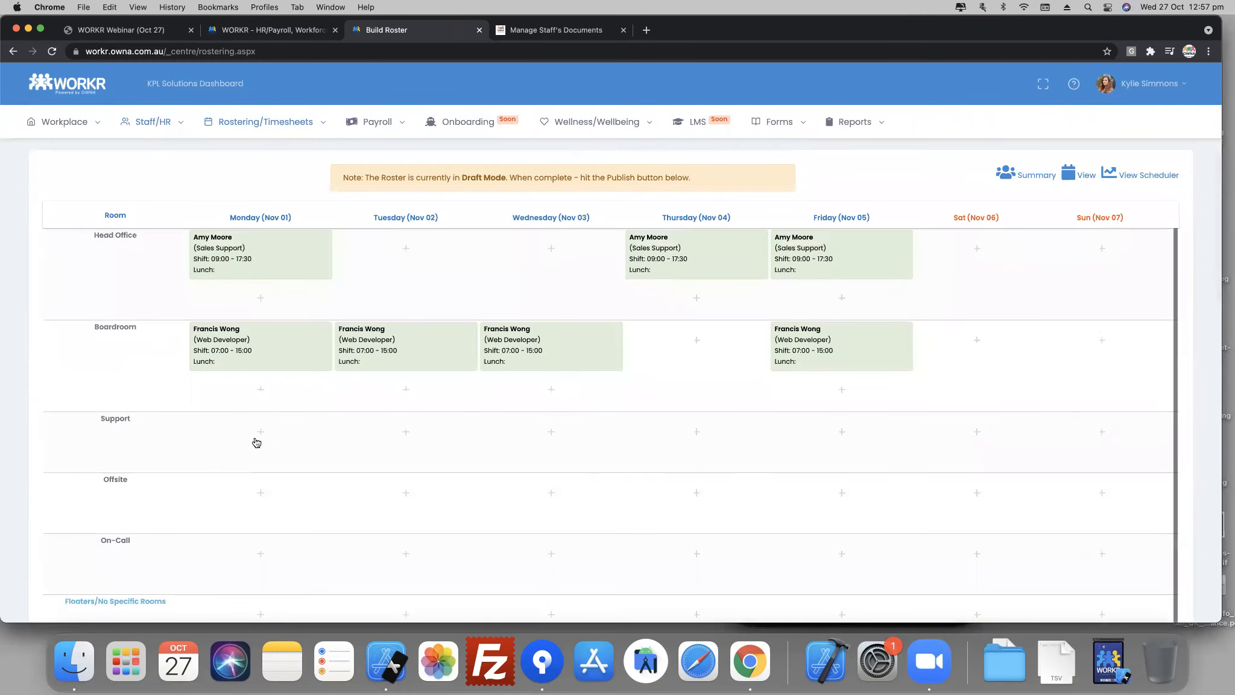
- Try to roster the blocked-out employee in the Boardroom on Monday, Nov 01 for the 09:00 - 17:30 shift
left_click(268, 398)
left_click(510, 146)
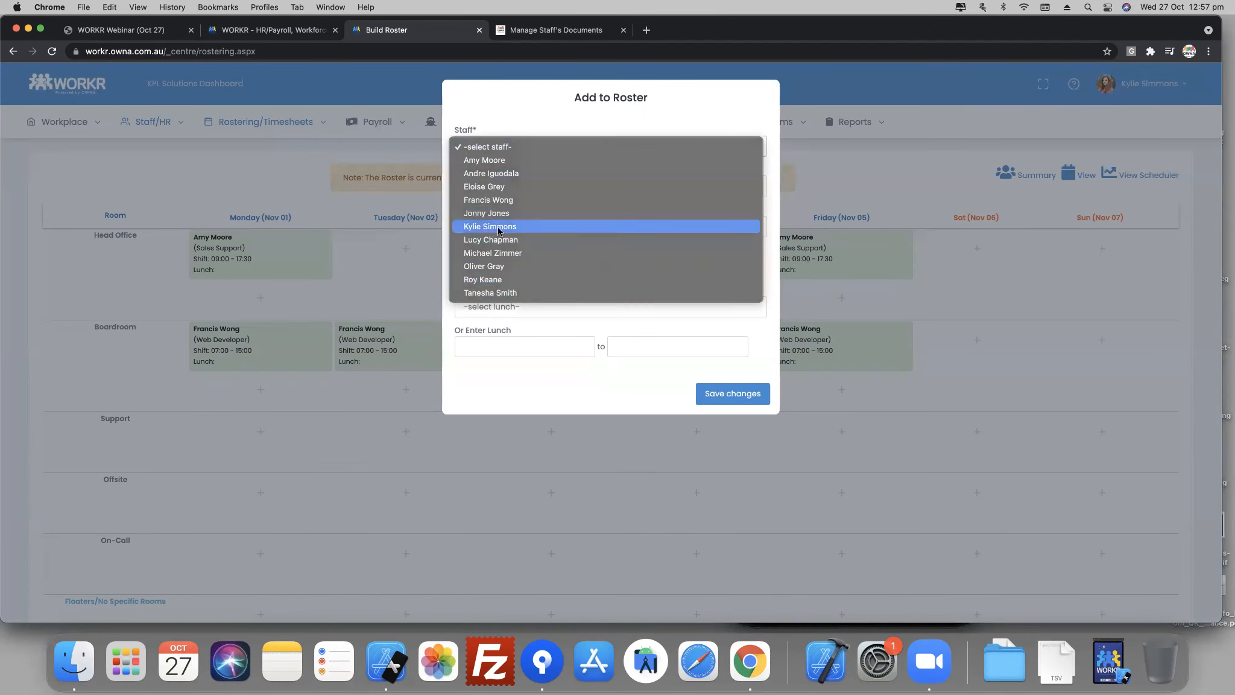
left_click(491, 226)
left_click(502, 187)
left_click(501, 211)
left_click(503, 228)
left_click(522, 238)
left_click(719, 398)
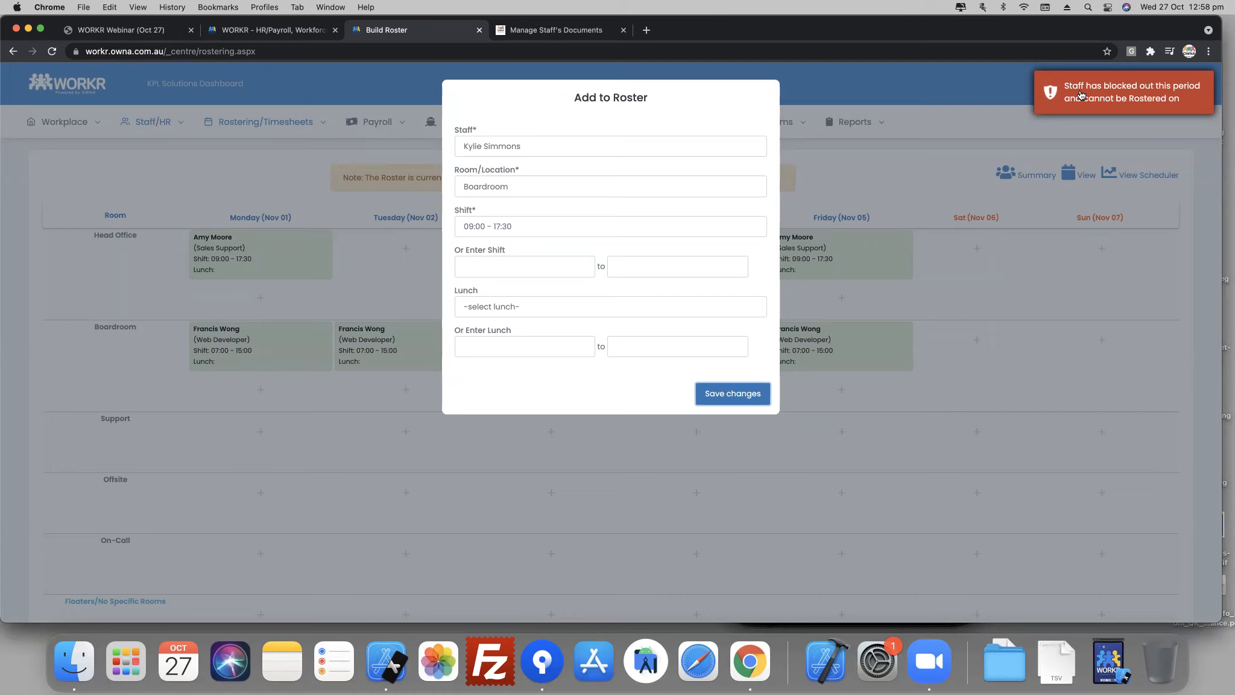
- Leave the Add to Roster form, reopen Build Roster and look through the roster for the week of Oct 25, 2021
left_click(161, 129)
mouse_move(211, 127)
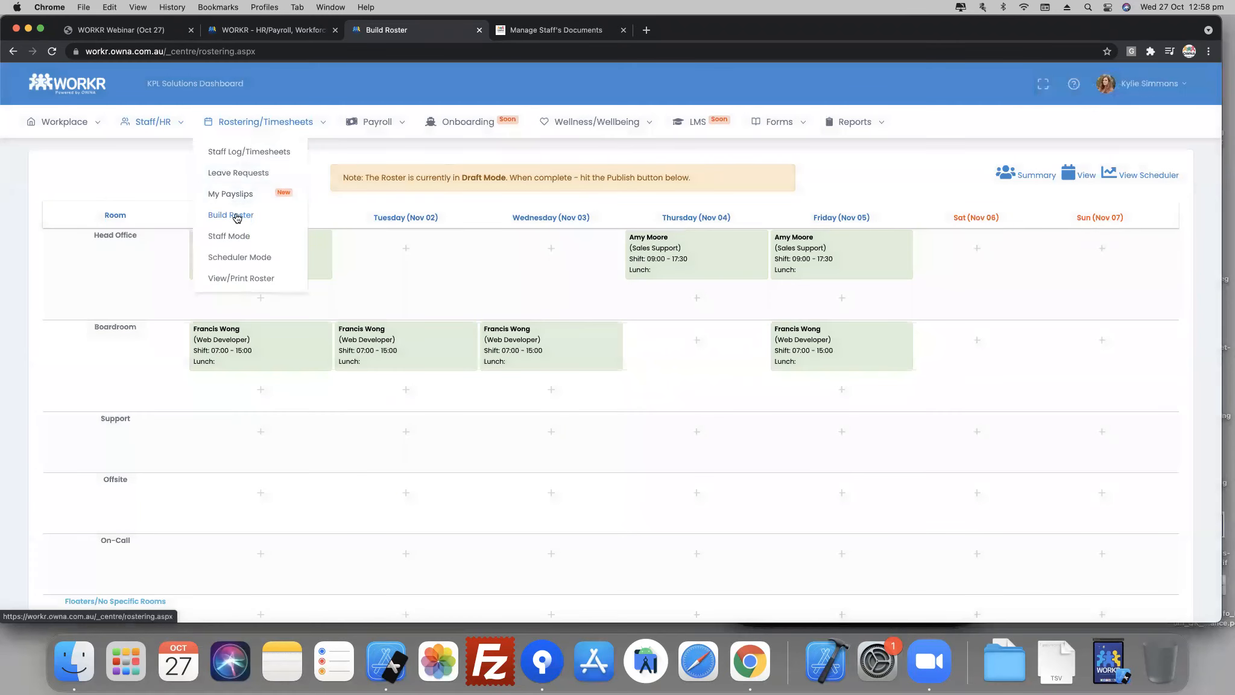
left_click(235, 216)
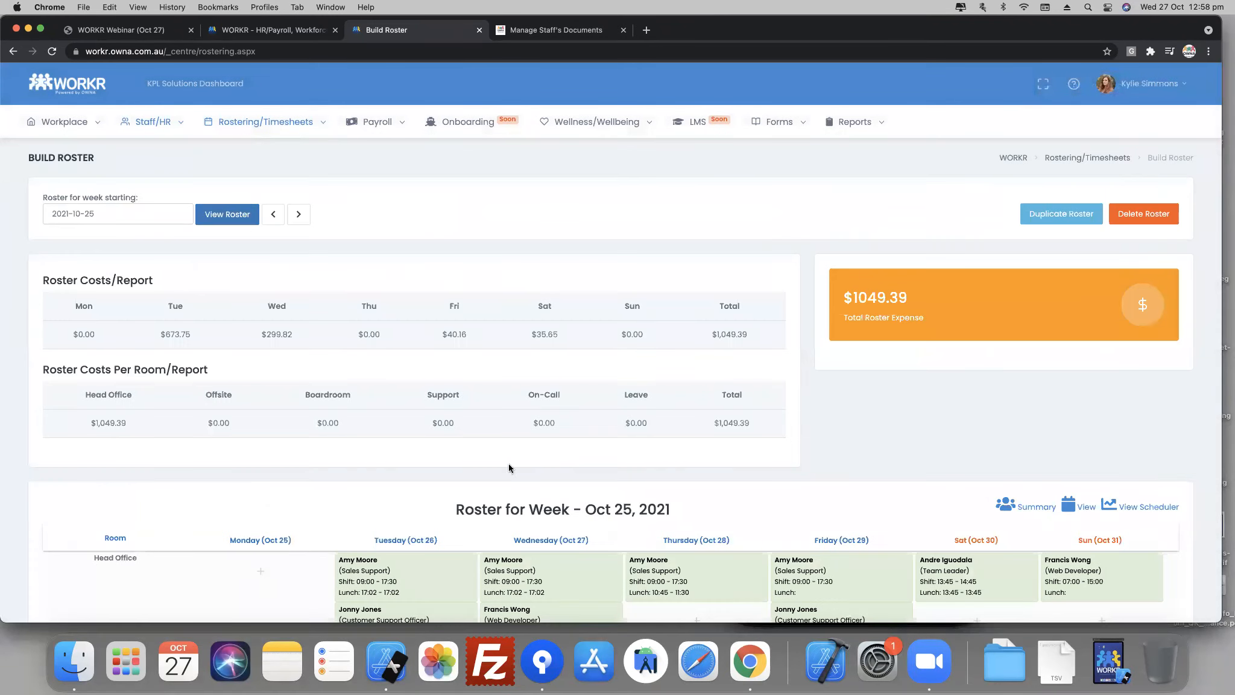
scroll(510, 461, "down", 2)
scroll(512, 460, "down", 6)
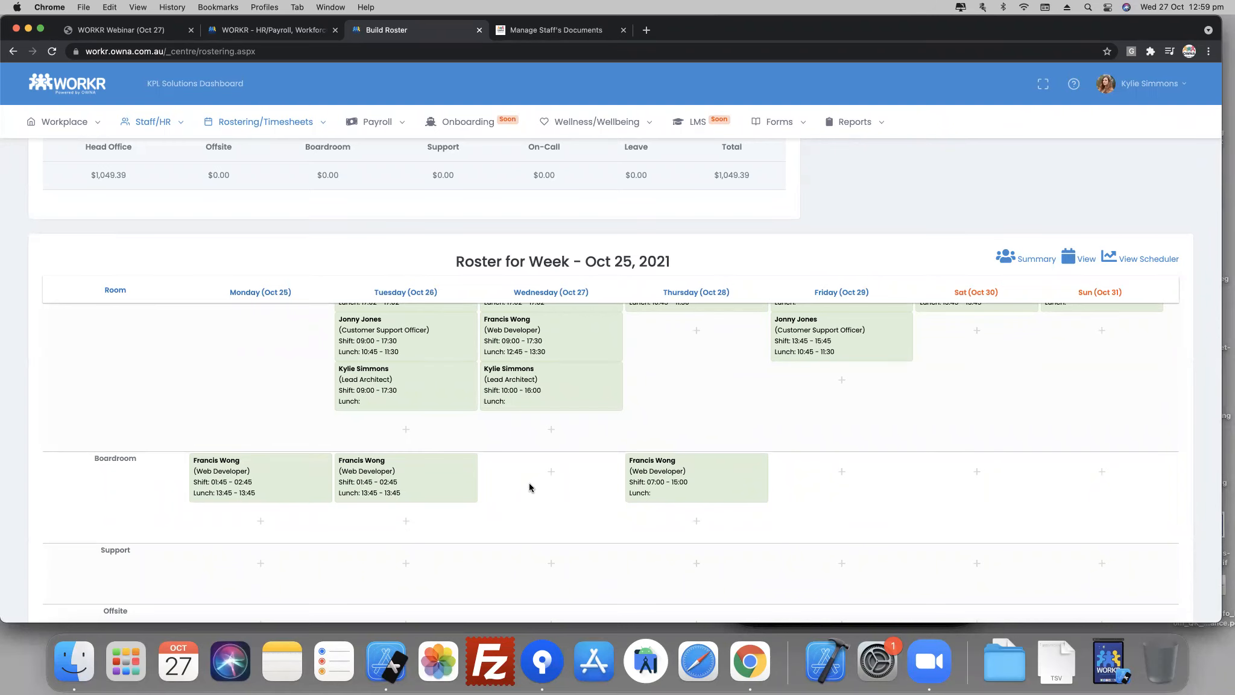
- Switch to the Simulator, open Manage Leave Requests from the mobile roster and look through the existing requests
key("super+Tab")
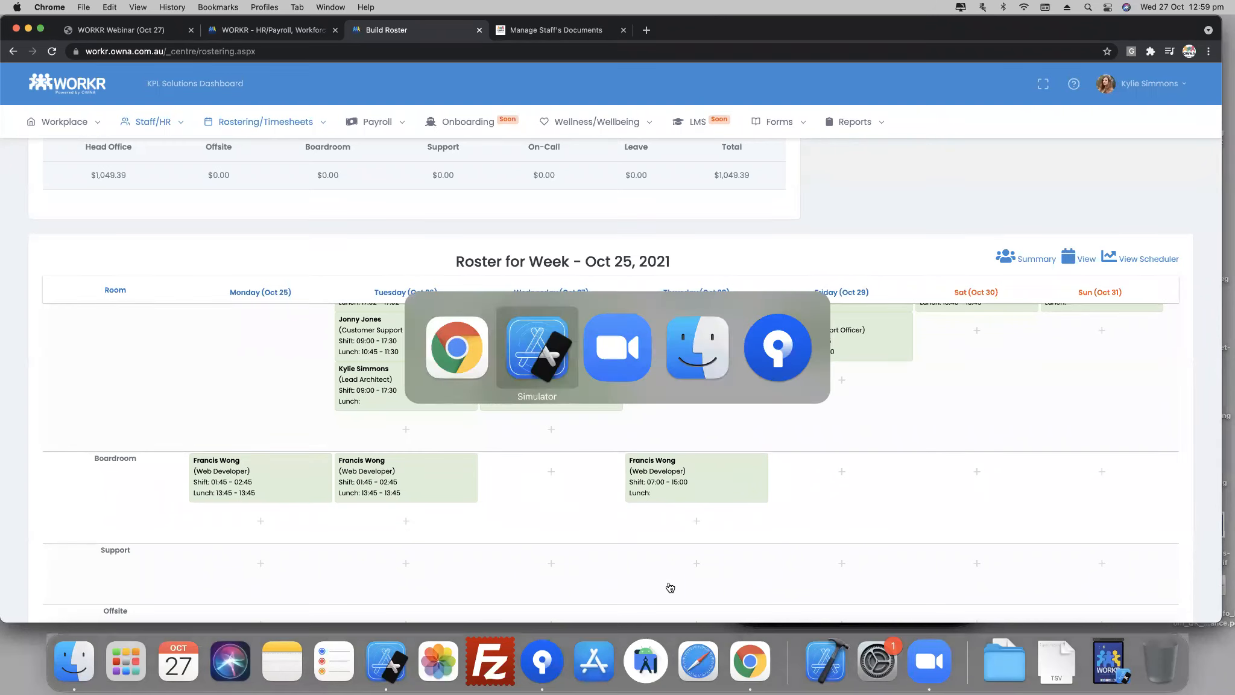
left_click(738, 106)
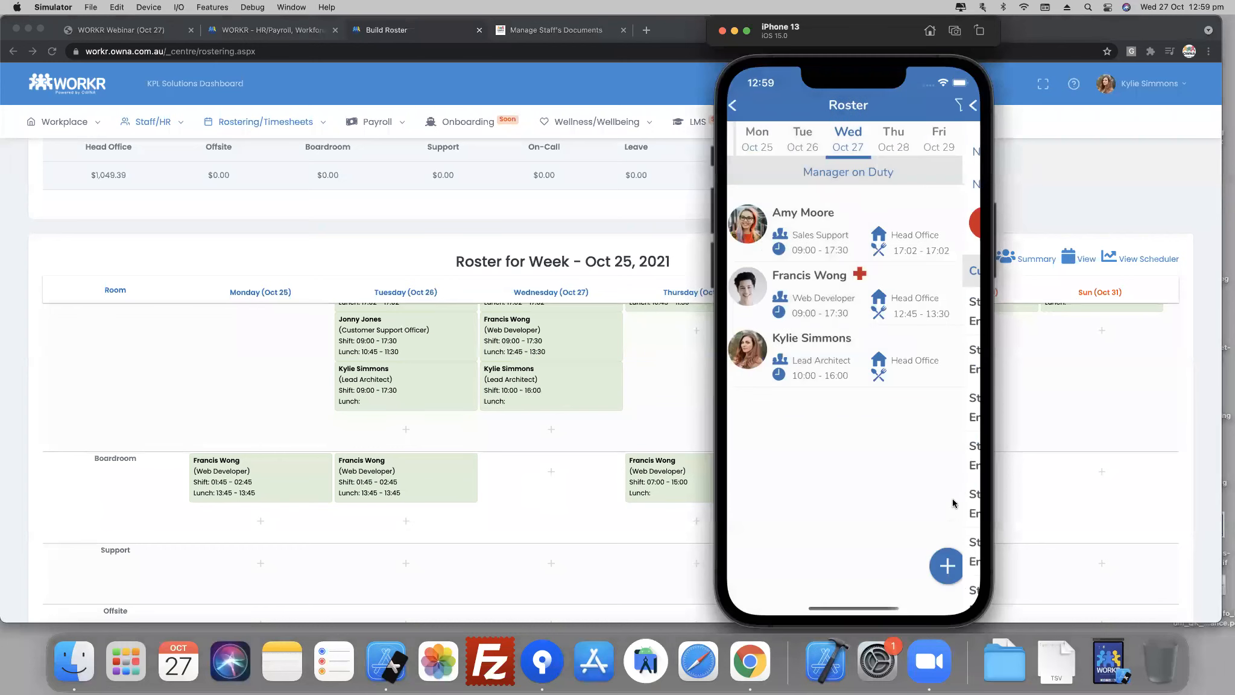
left_click(948, 576)
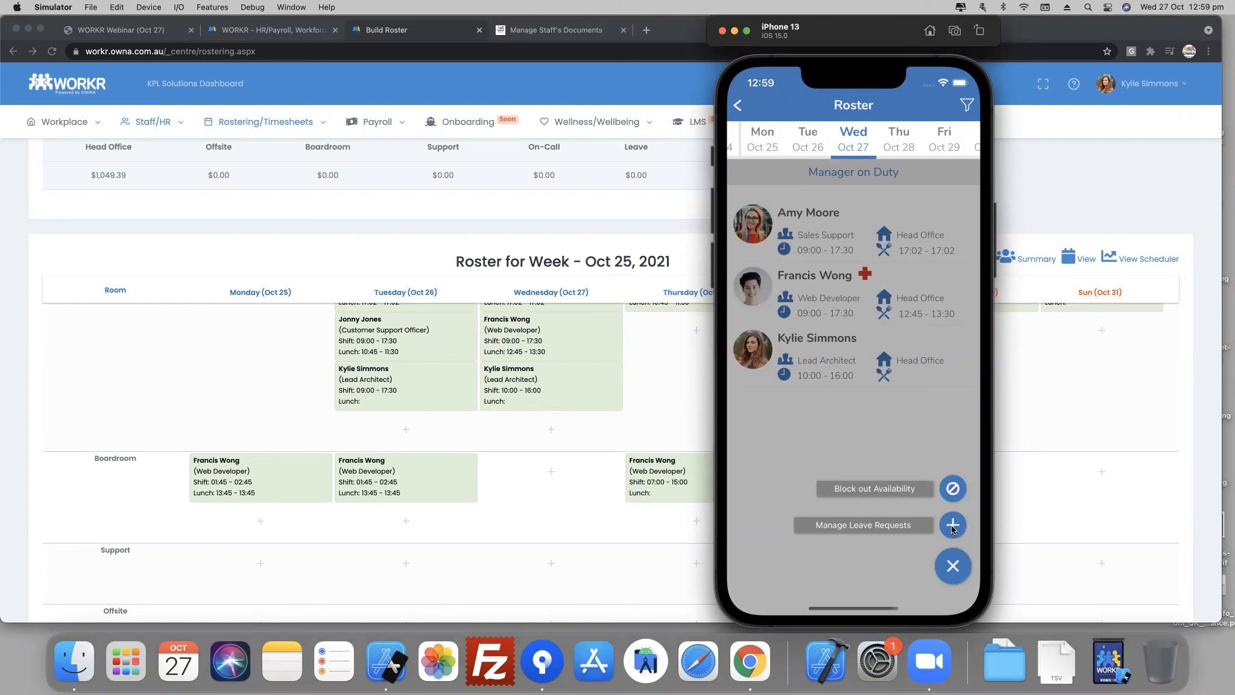
left_click(952, 524)
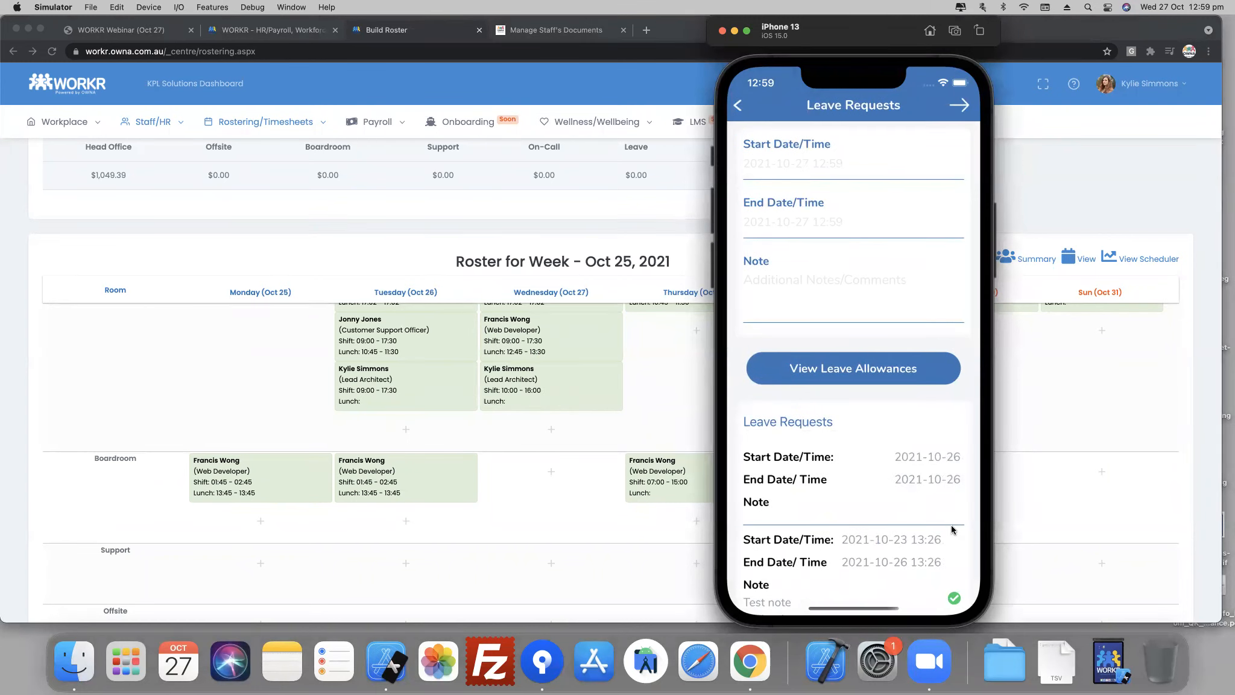
left_click_drag(947, 525, 932, 334)
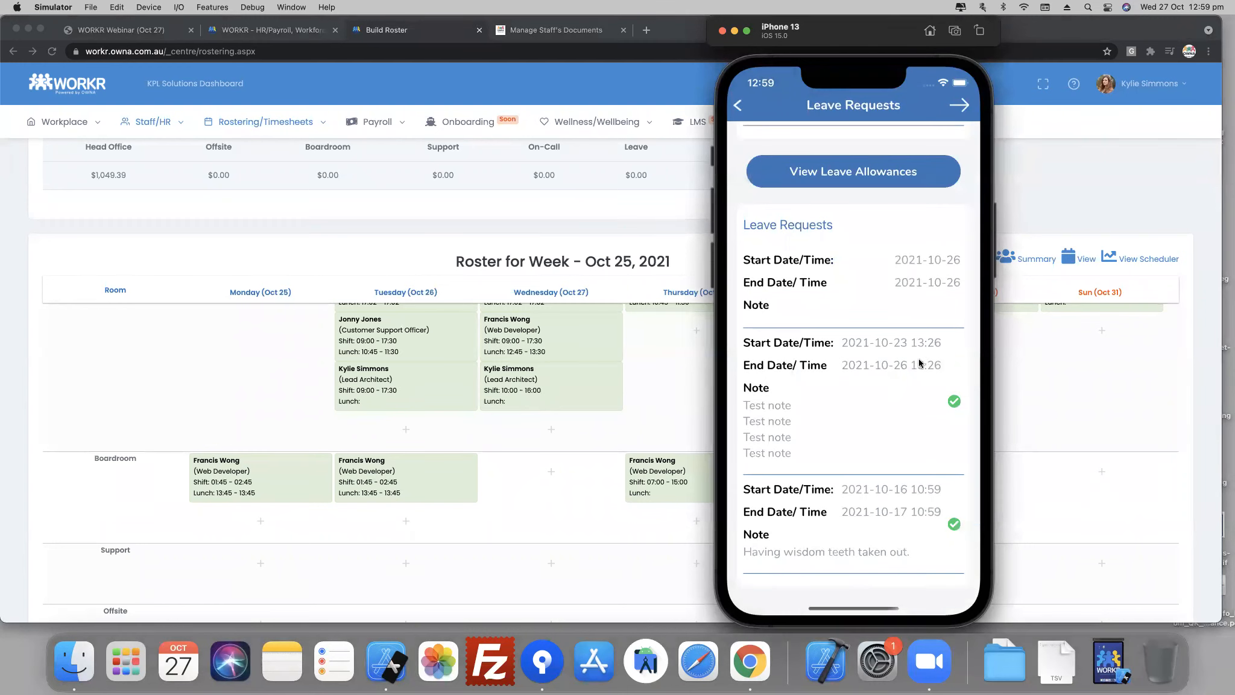
scroll(877, 425, "up", 2)
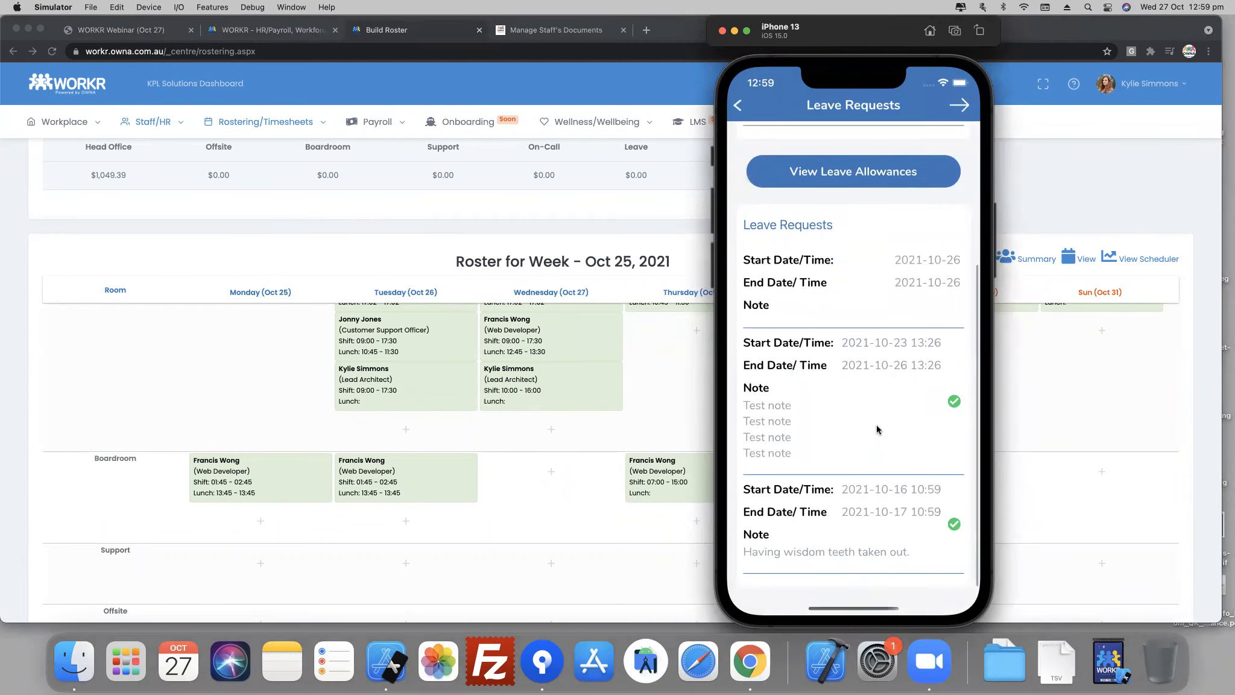
left_click_drag(870, 322, 857, 540)
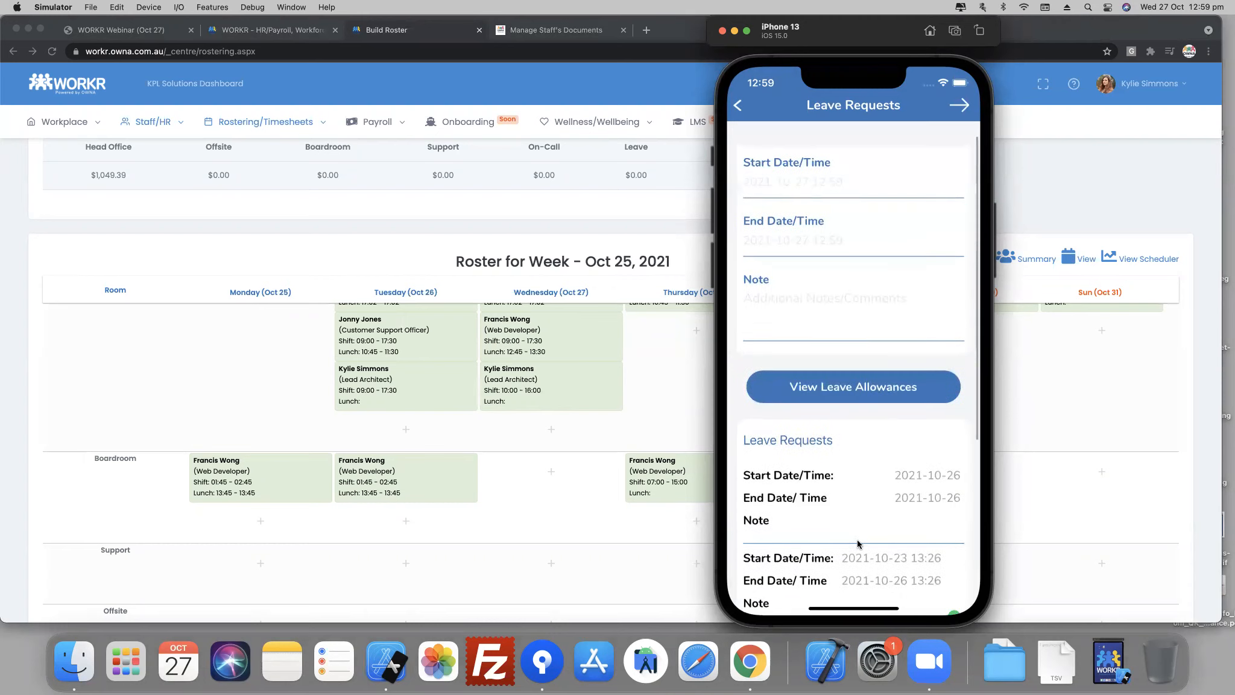
- Set the start of the new leave request to Nov 02, 2021 at 8:00 AM
left_click(773, 162)
left_click_drag(823, 370, 831, 311)
scroll(832, 311, "down", 3)
scroll(833, 325, "down", 1)
scroll(854, 356, "up", 2)
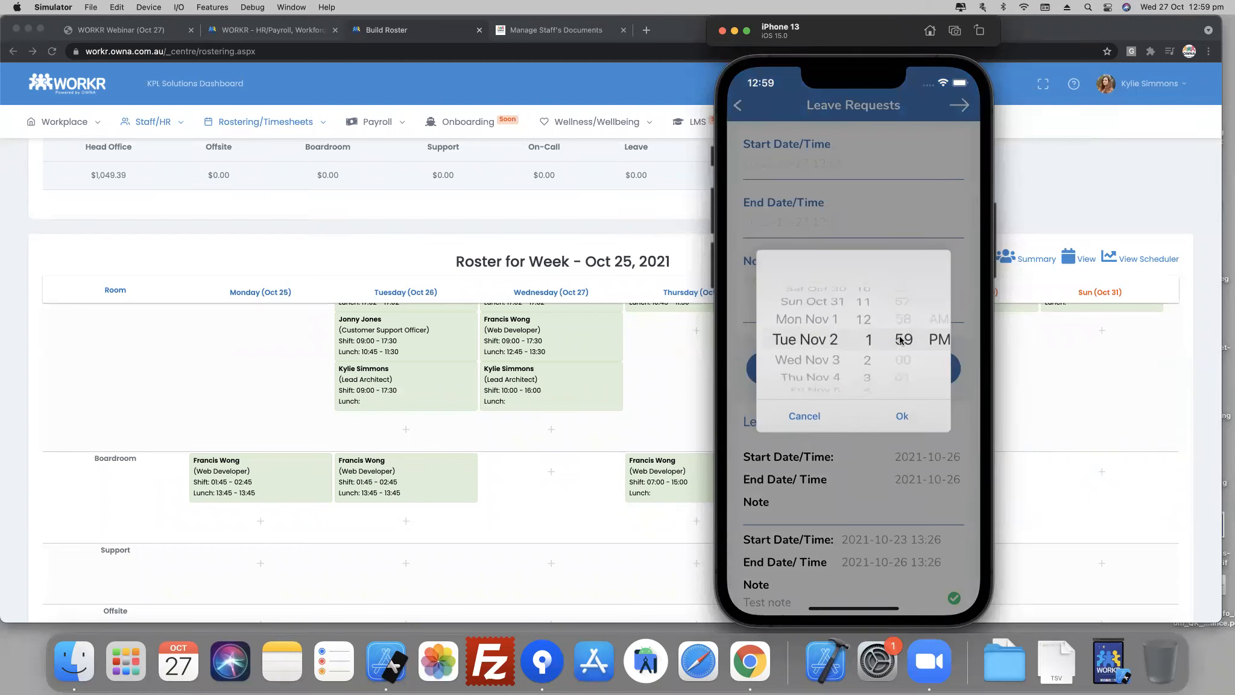
scroll(861, 395, "up", 3)
scroll(912, 359, "down", 1)
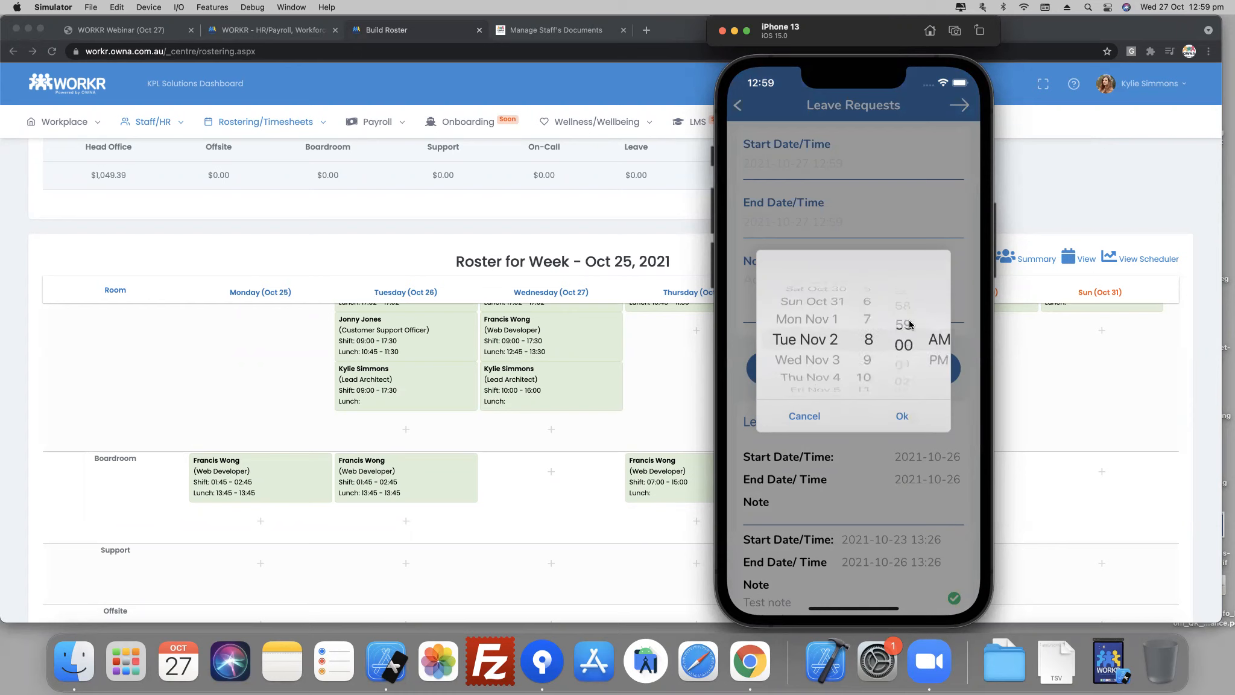
left_click(909, 410)
- Set the end of the leave request to Nov 02, 2021 at 17:00
left_click(804, 223)
scroll(867, 368, "down", 7)
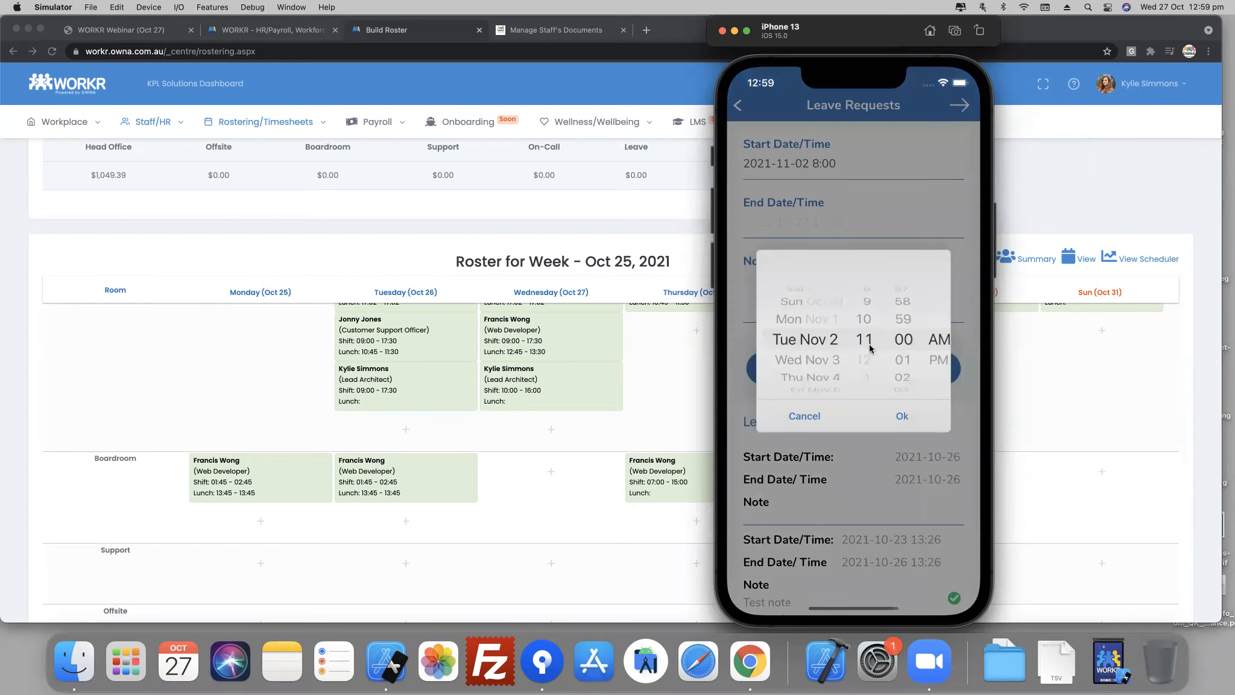
scroll(866, 368, "down", 3)
scroll(868, 374, "up", 1)
left_click(905, 412)
- Add the note "Off to the races." to the leave request and submit it
left_click(808, 314)
type("Off to the races.")
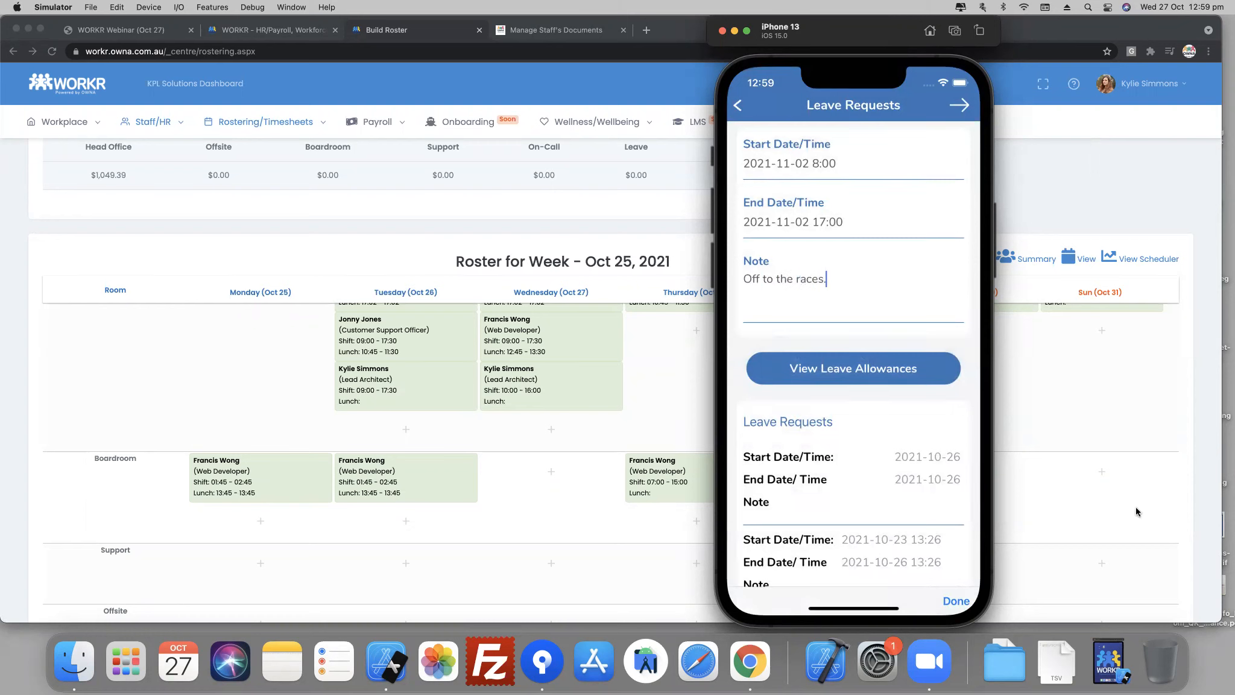
left_click(958, 106)
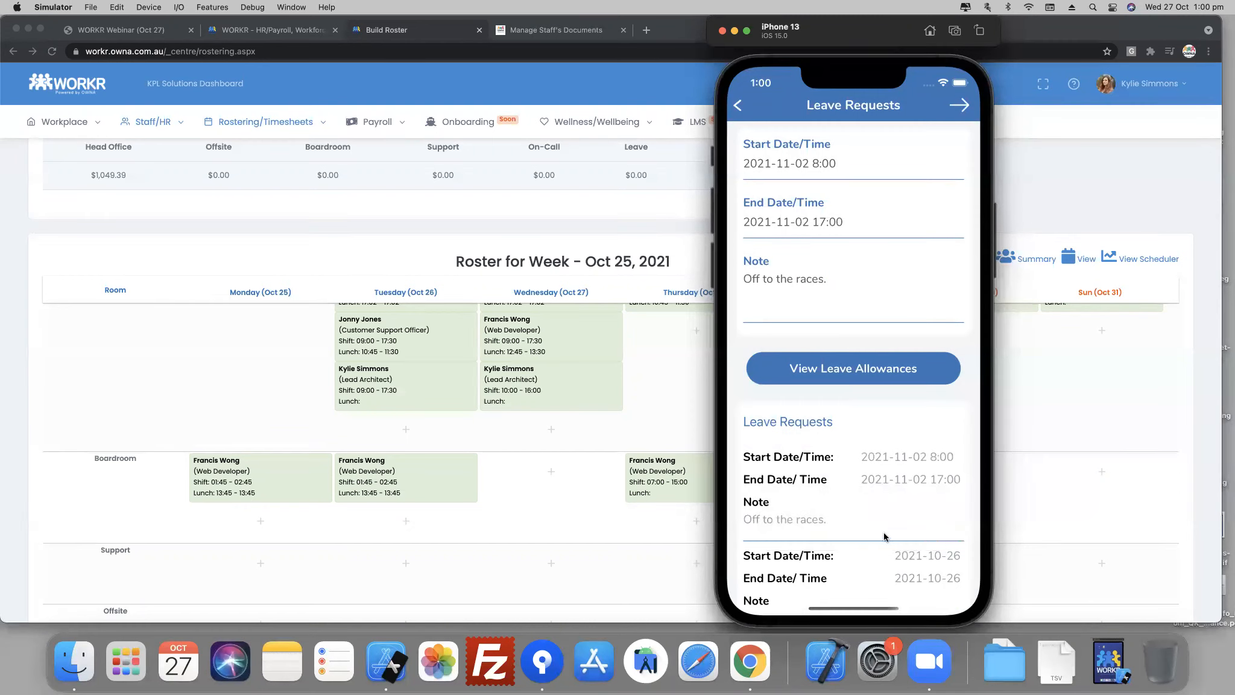
- View the edit form of the Nov 02 leave request without changing it, and check the leave allowances
left_click_drag(895, 505, 789, 500)
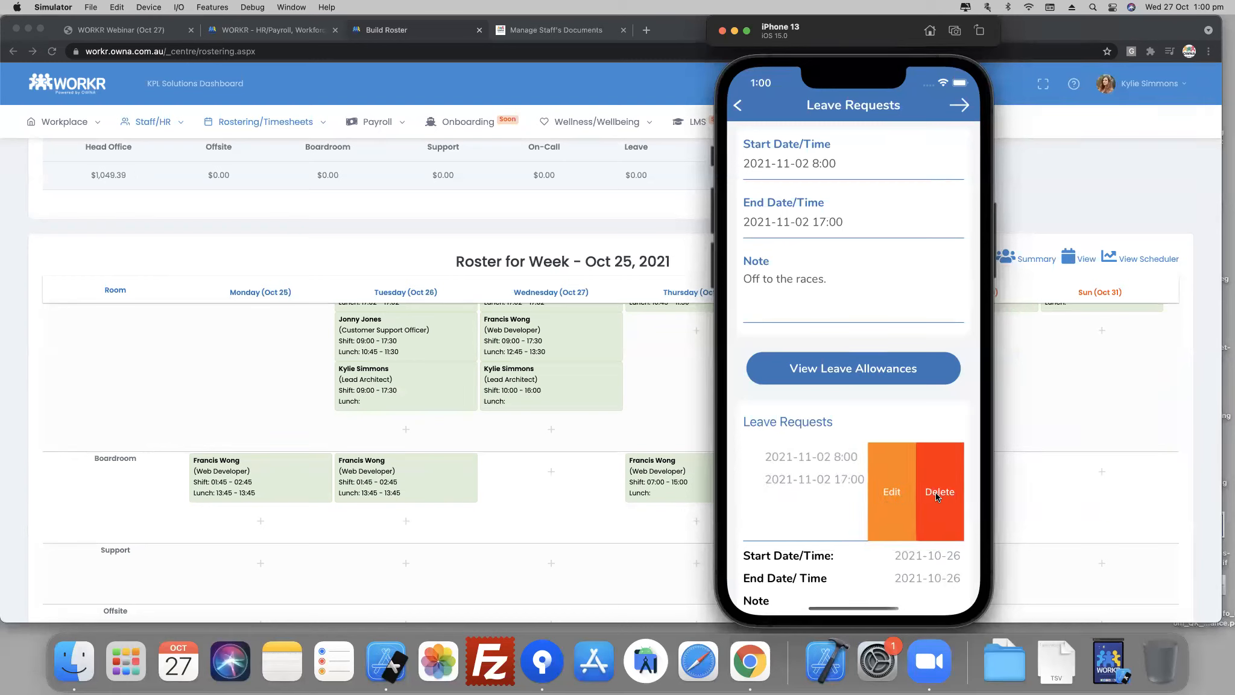
left_click(886, 491)
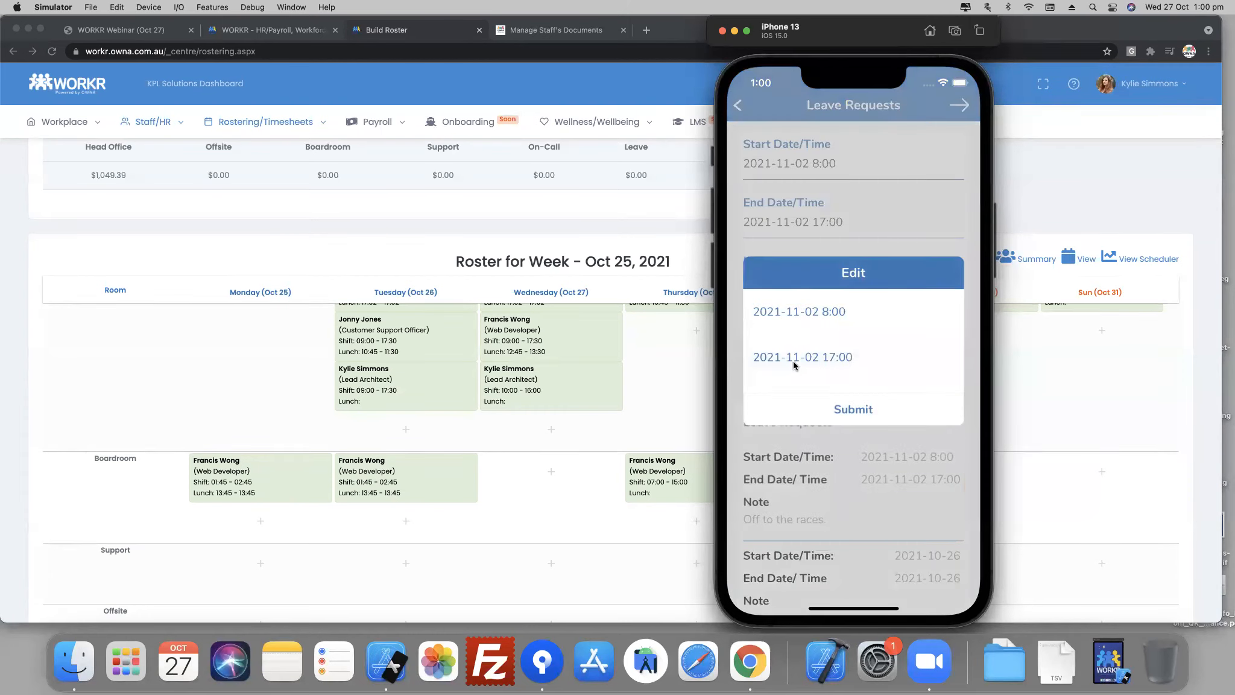
left_click(858, 486)
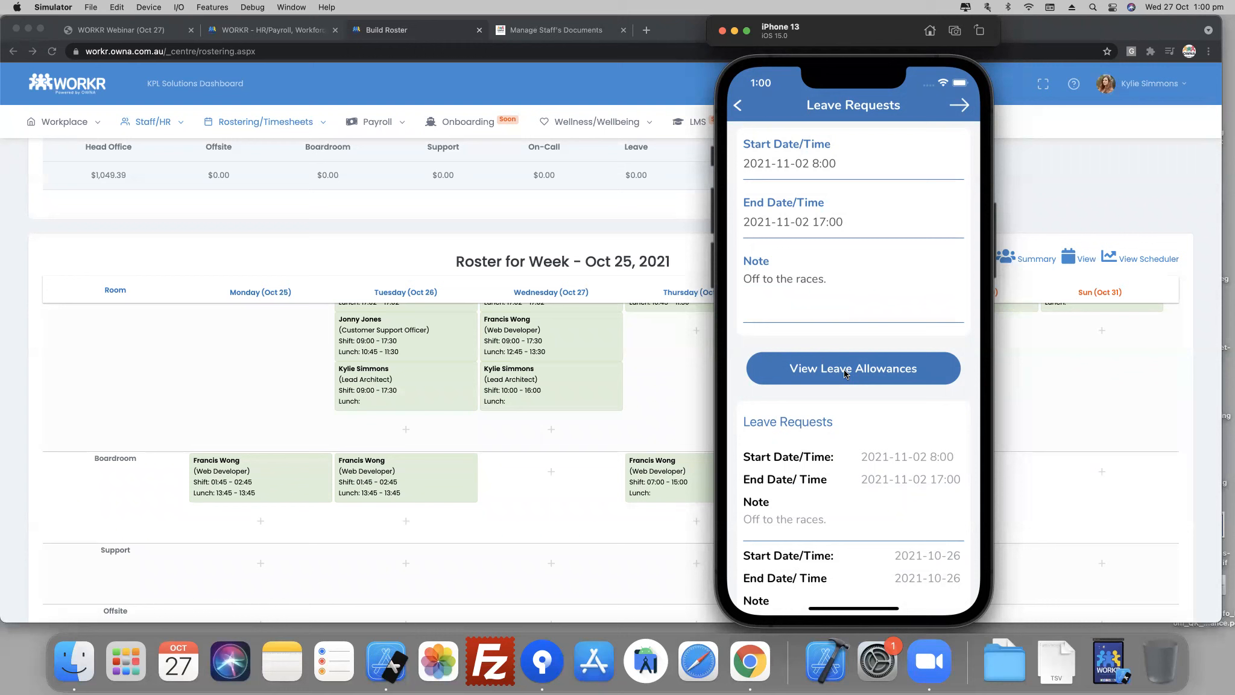
left_click(844, 373)
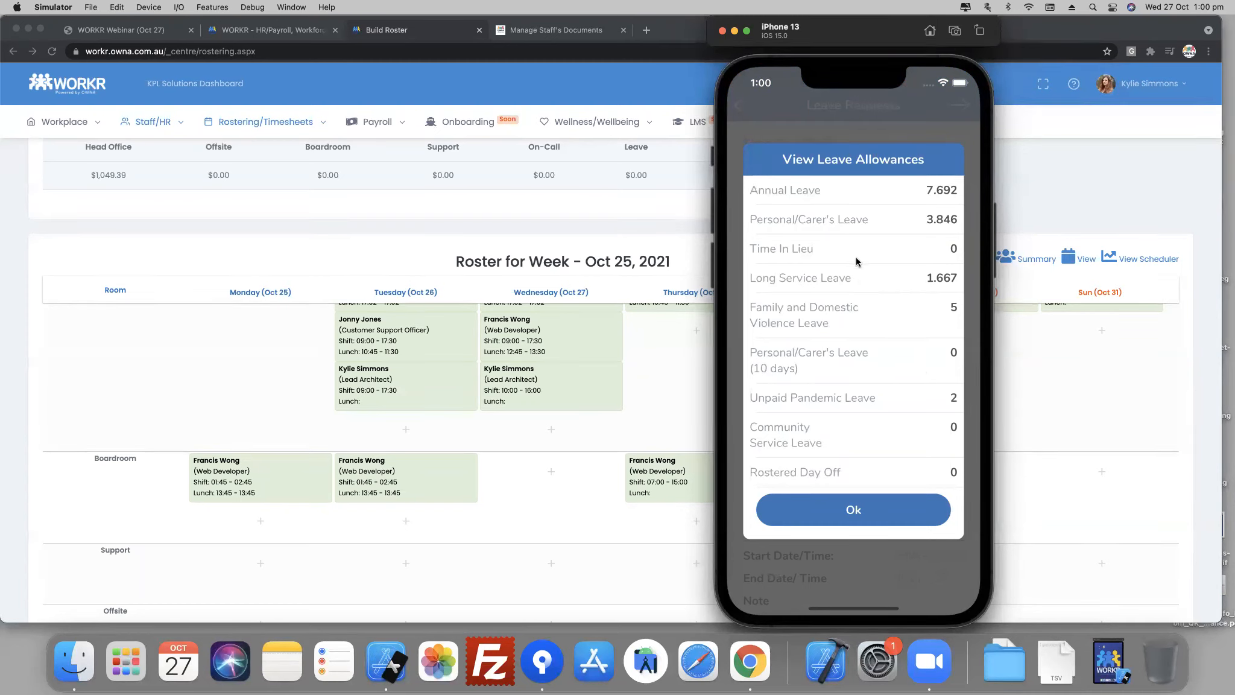
left_click(862, 513)
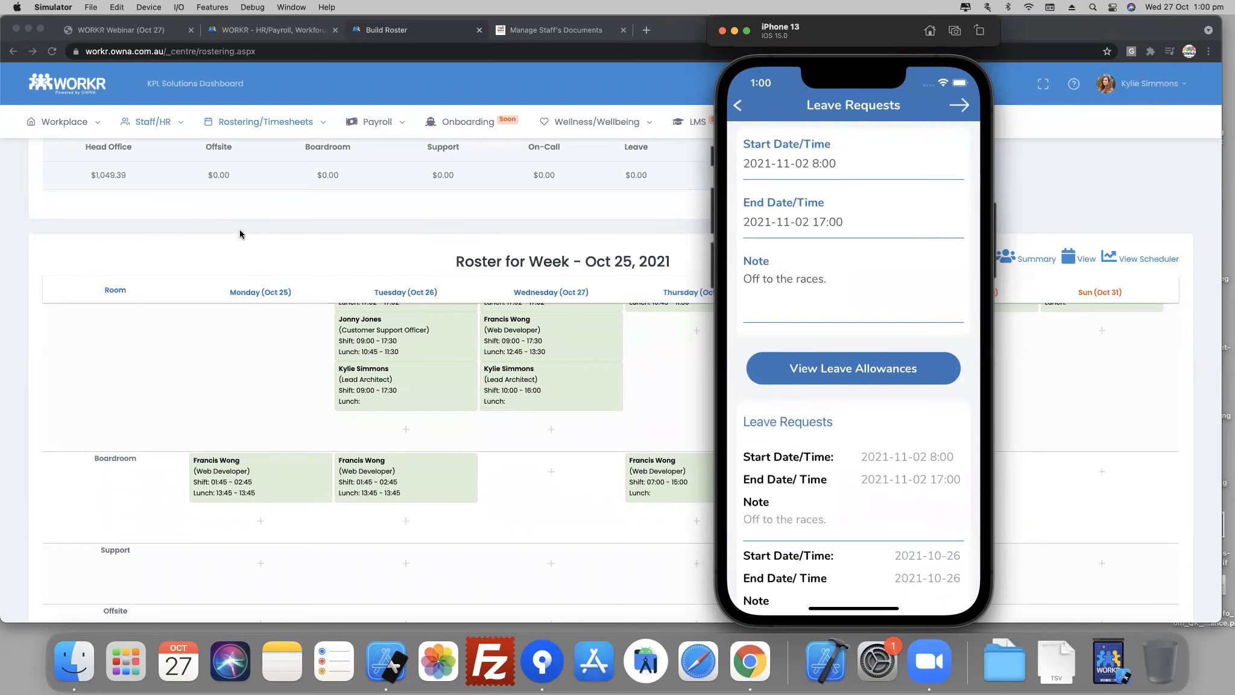
- Open the Leave Requests page in Chrome and examine the Current Unavailability entry for Nov 01, 2021
left_click(152, 122)
mouse_move(260, 122)
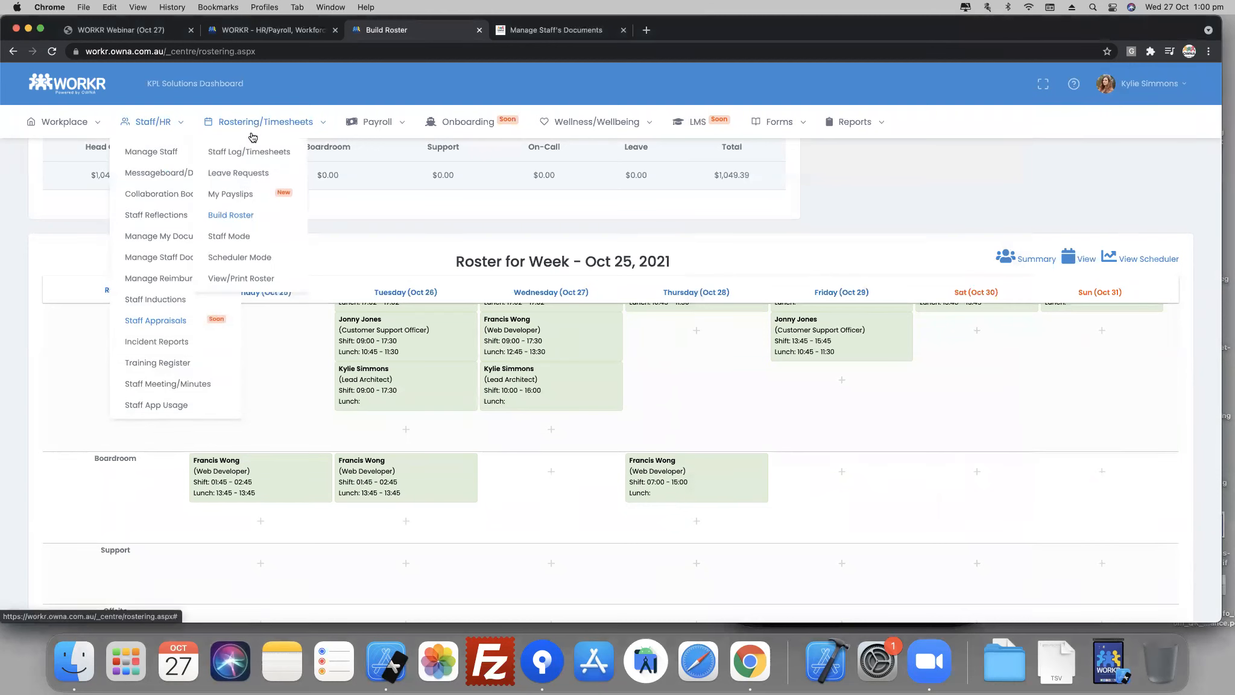
left_click(244, 173)
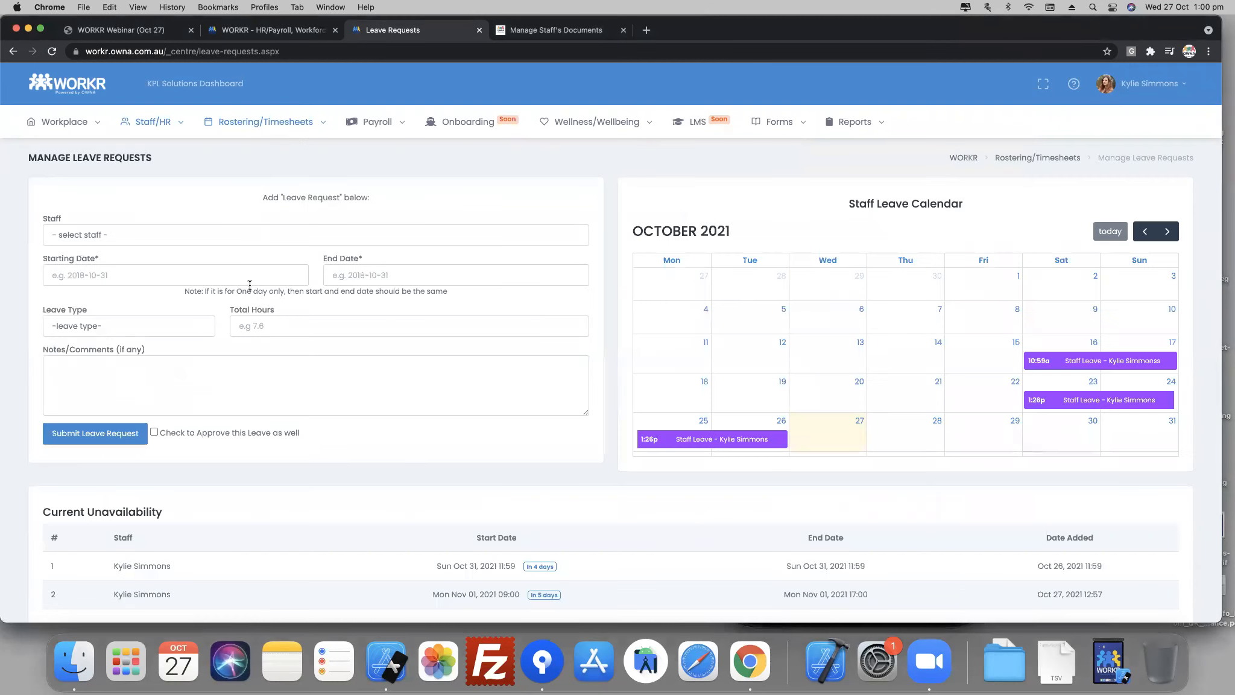
scroll(303, 367, "down", 3)
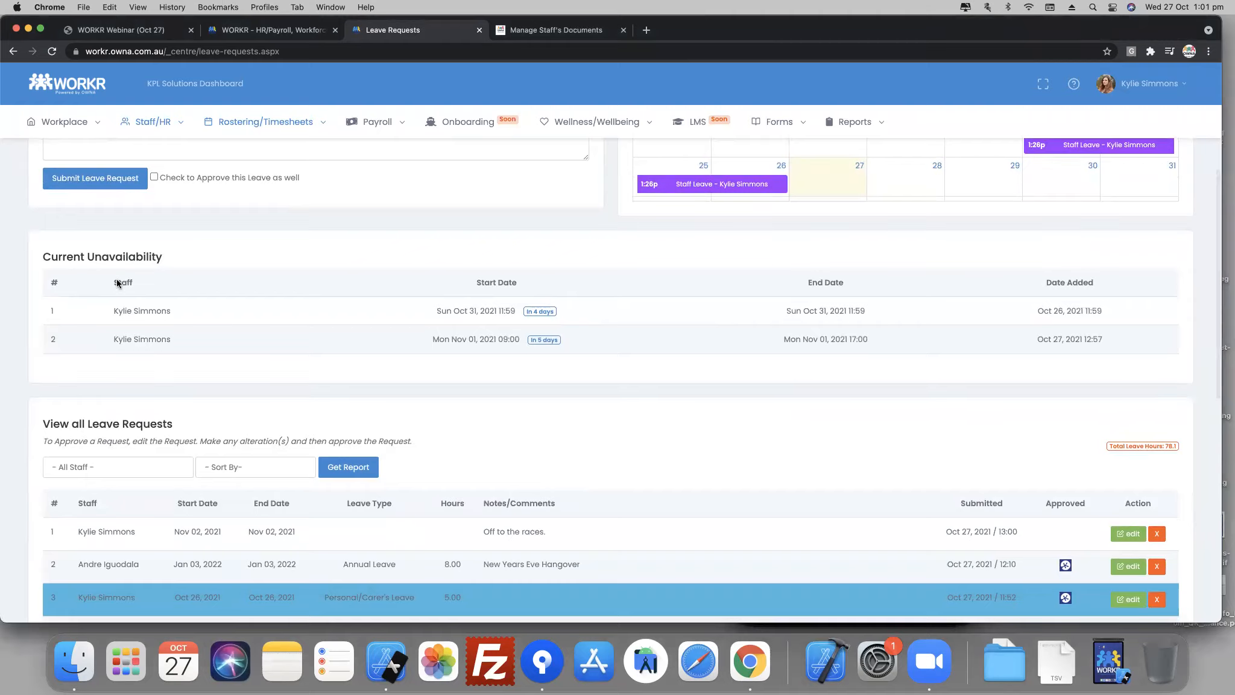
scroll(211, 227, "up", 5)
scroll(262, 345, "down", 3)
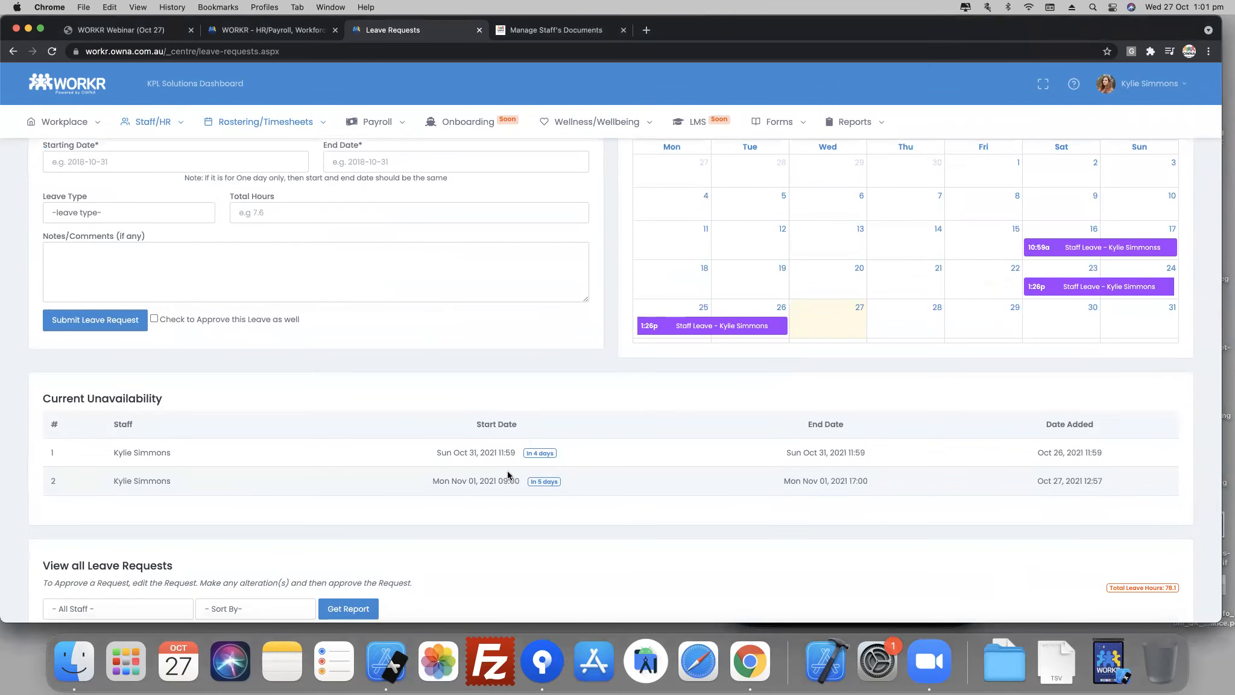
left_click_drag(133, 480, 494, 493)
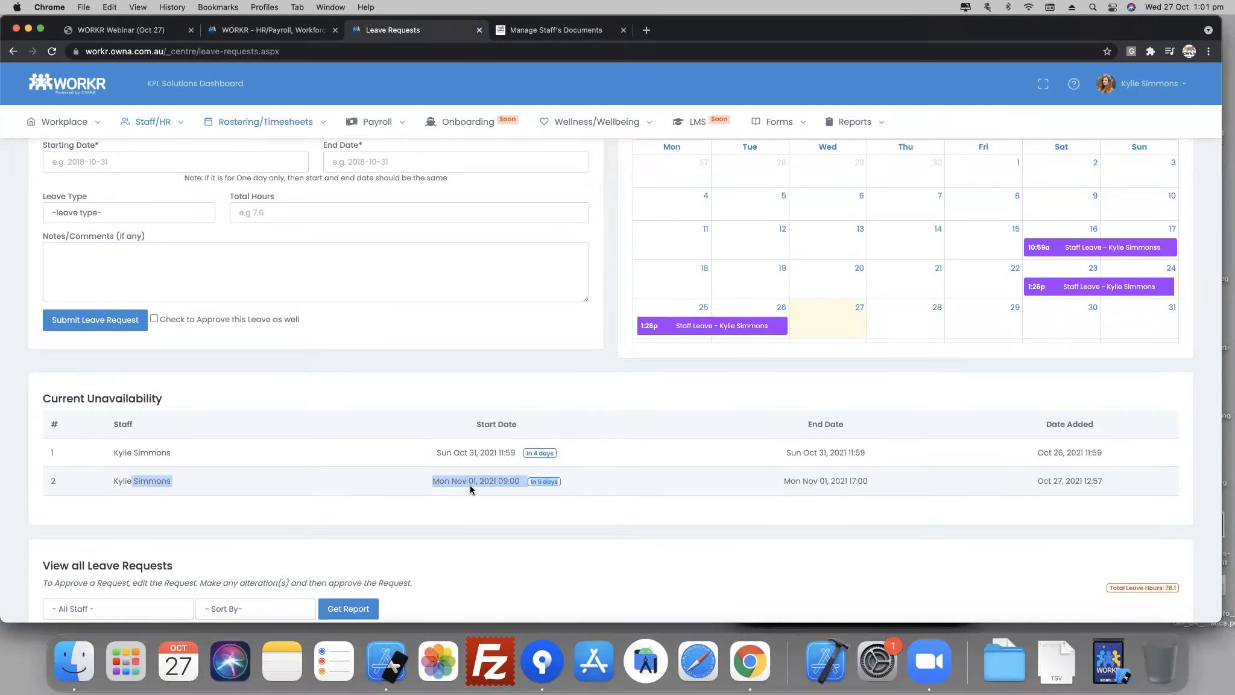
left_click(470, 484)
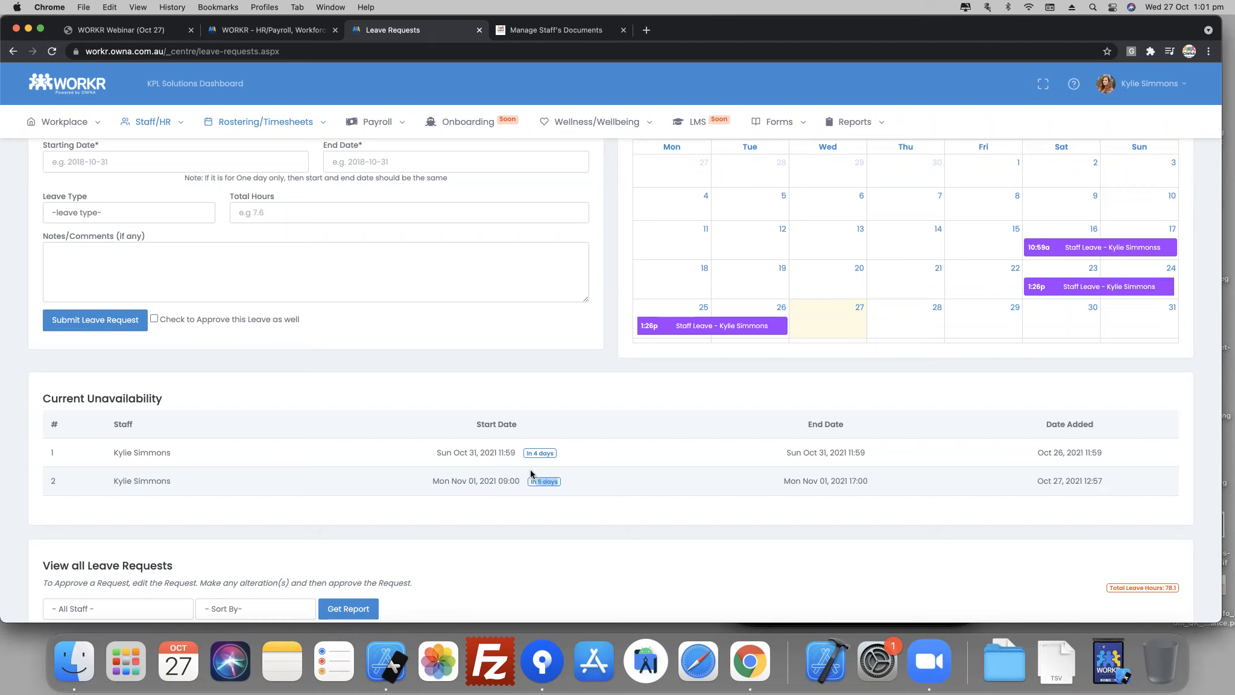
- Look through the list of all leave requests, including the Nov 02 request and the approval statuses
scroll(529, 469, "down", 5)
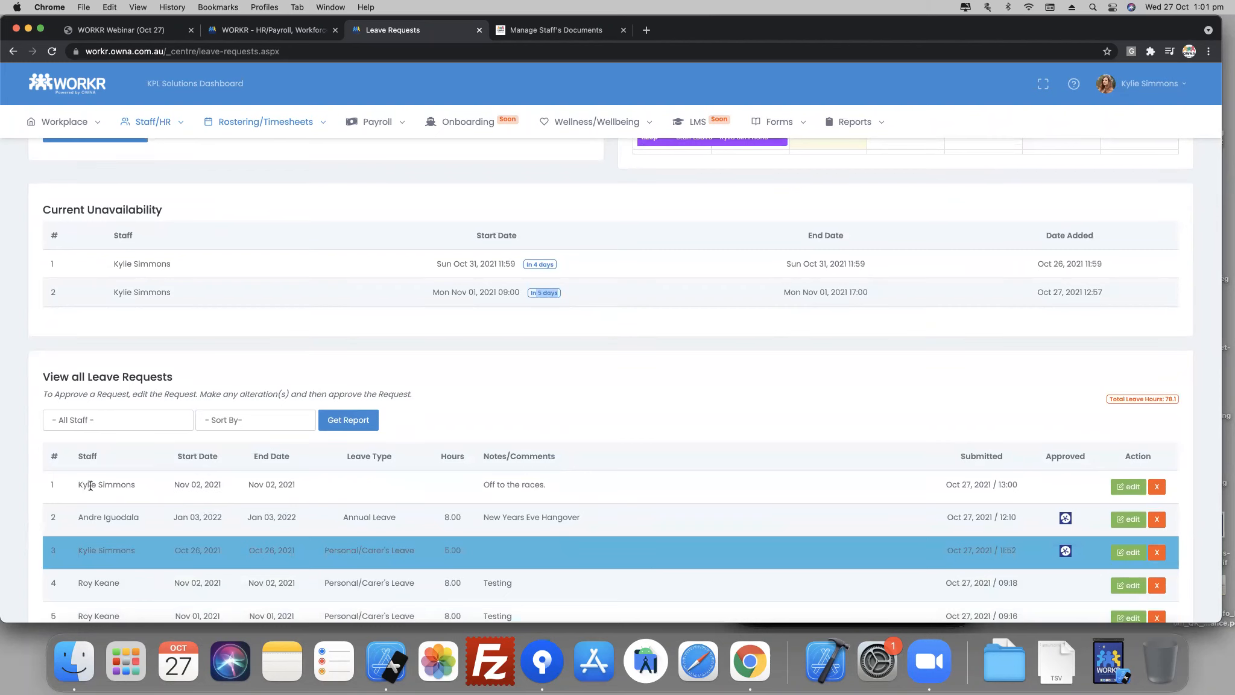
scroll(1073, 504, "down", 10)
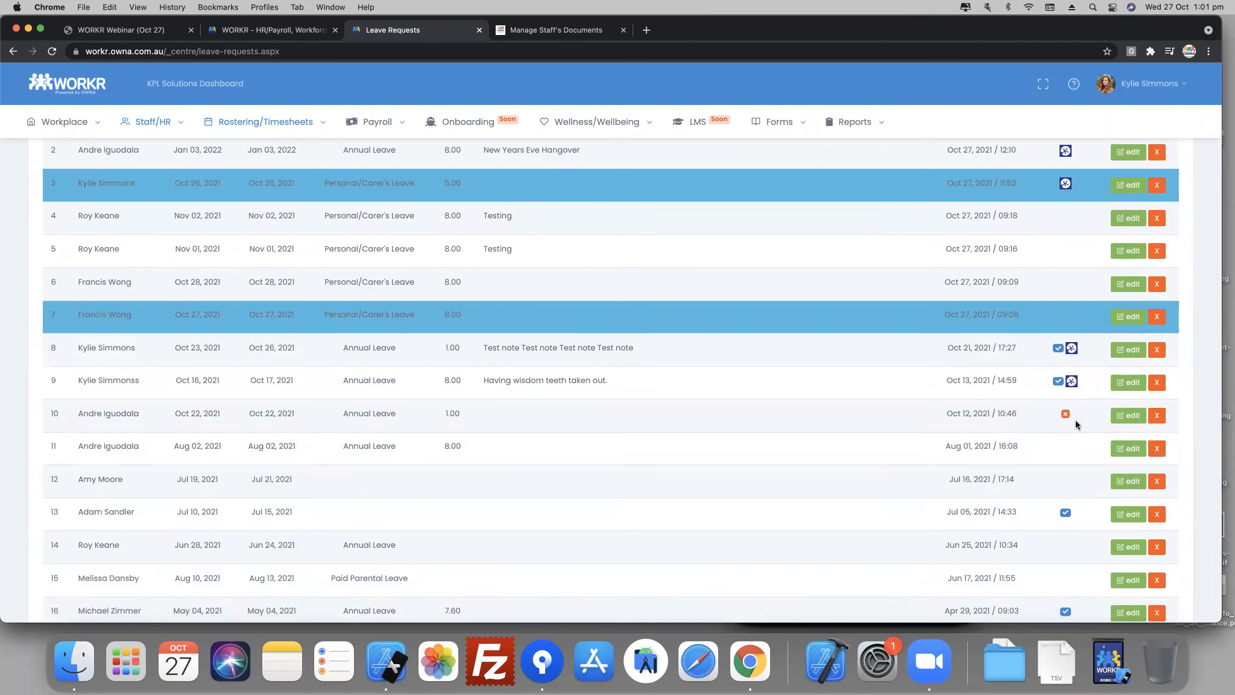
scroll(1061, 392, "up", 4)
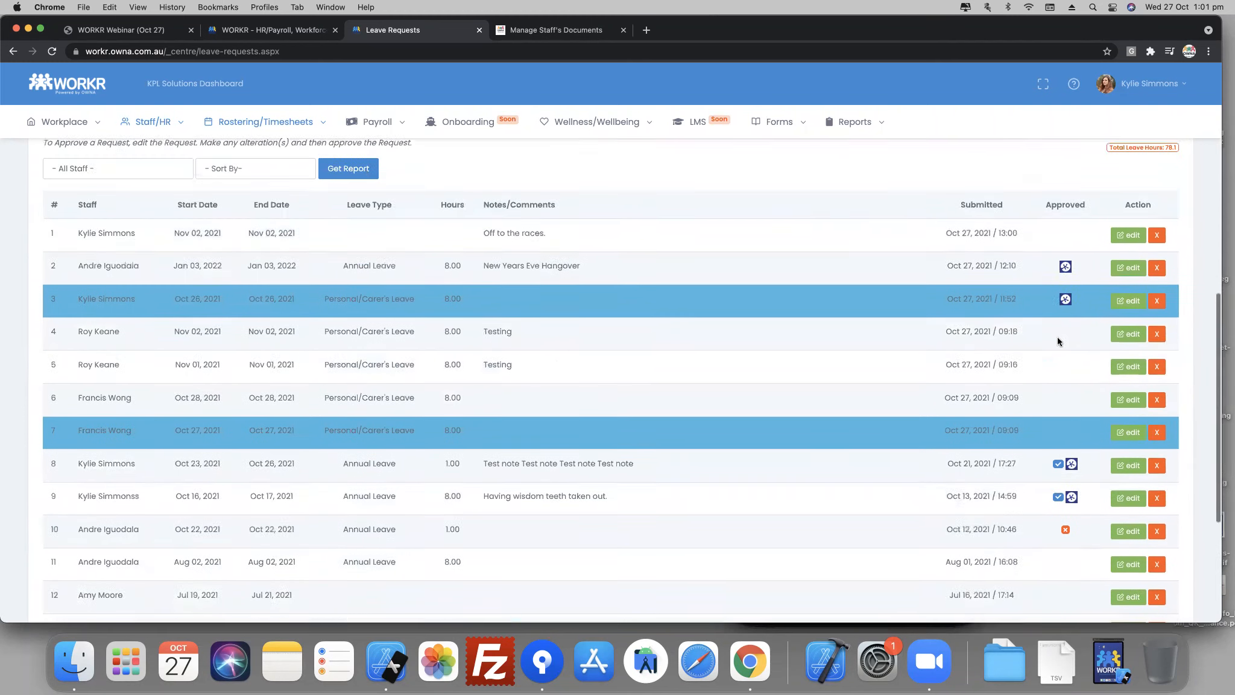
- Open the "Off to the races." leave request for Nov 02, 2021 for editing and review the staff member's leave balances
scroll(1065, 323, "up", 1)
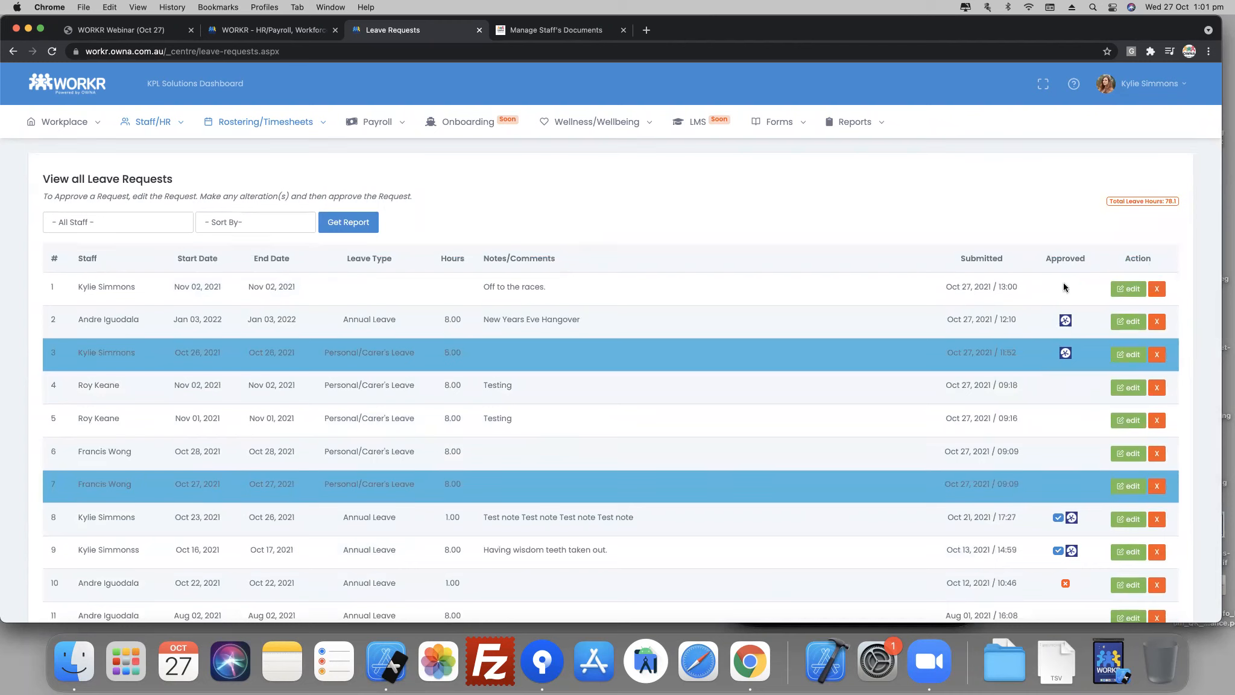
left_click(1130, 289)
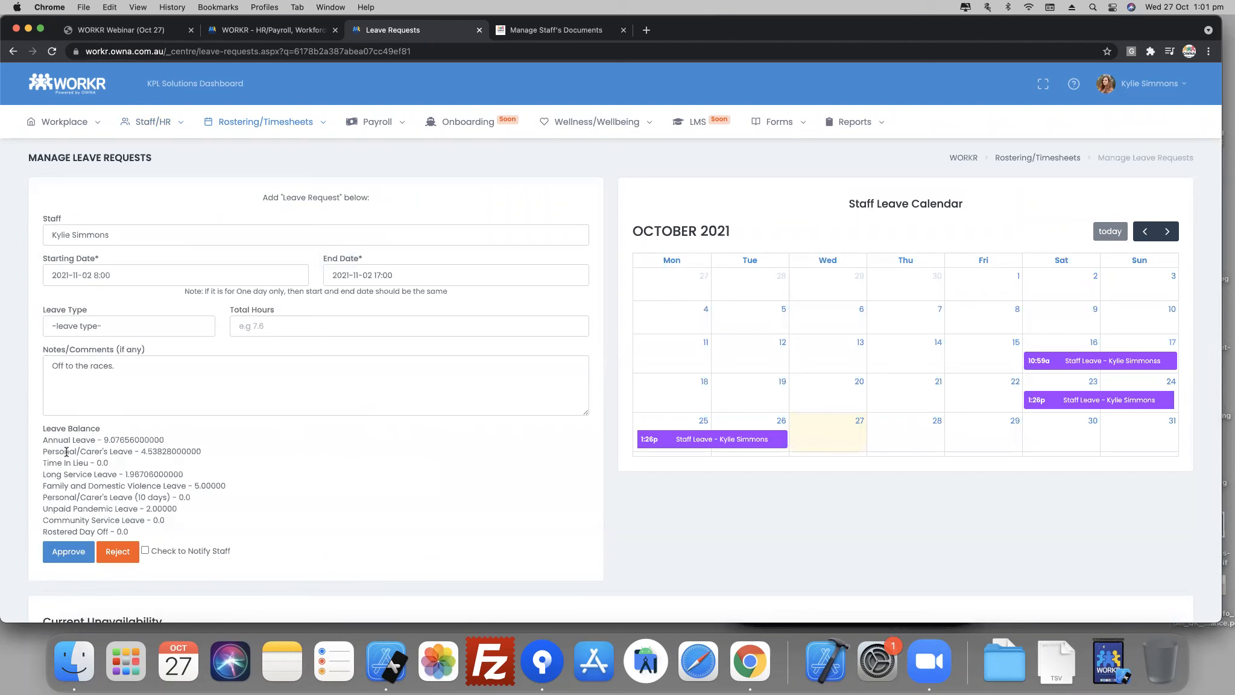
left_click_drag(64, 440, 181, 532)
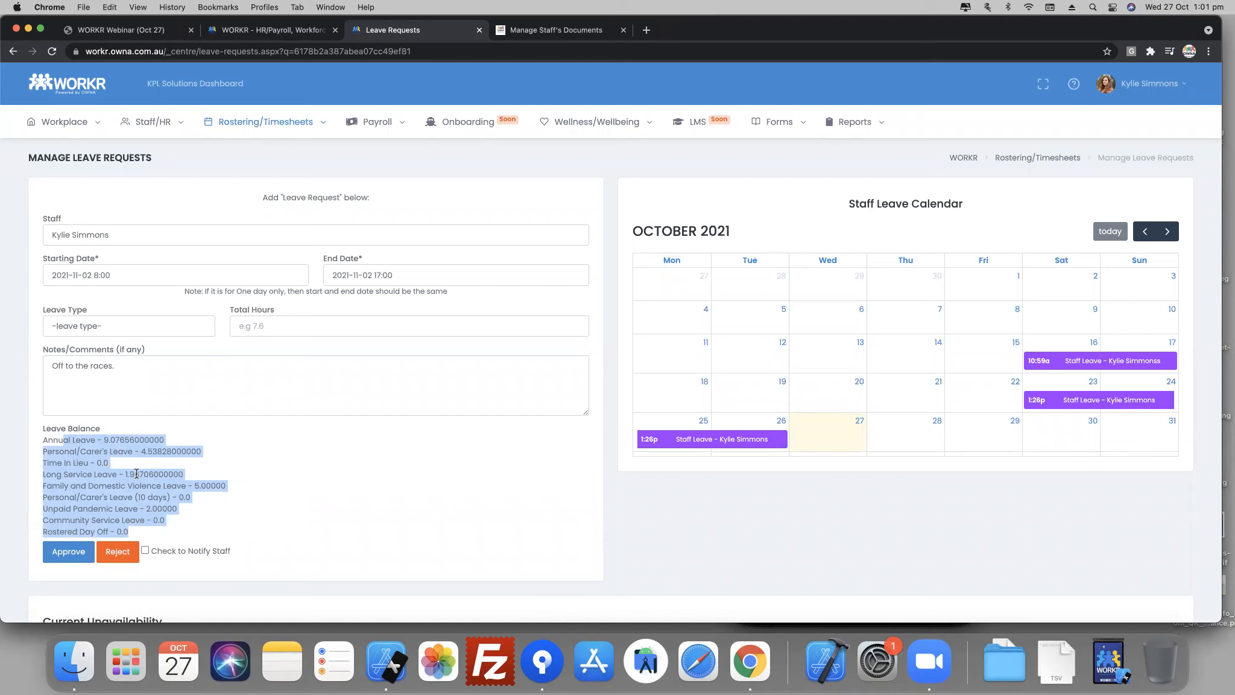
- Set the request to Annual Leave with 8 total hours, and approve it with staff notification enabled
left_click(140, 333)
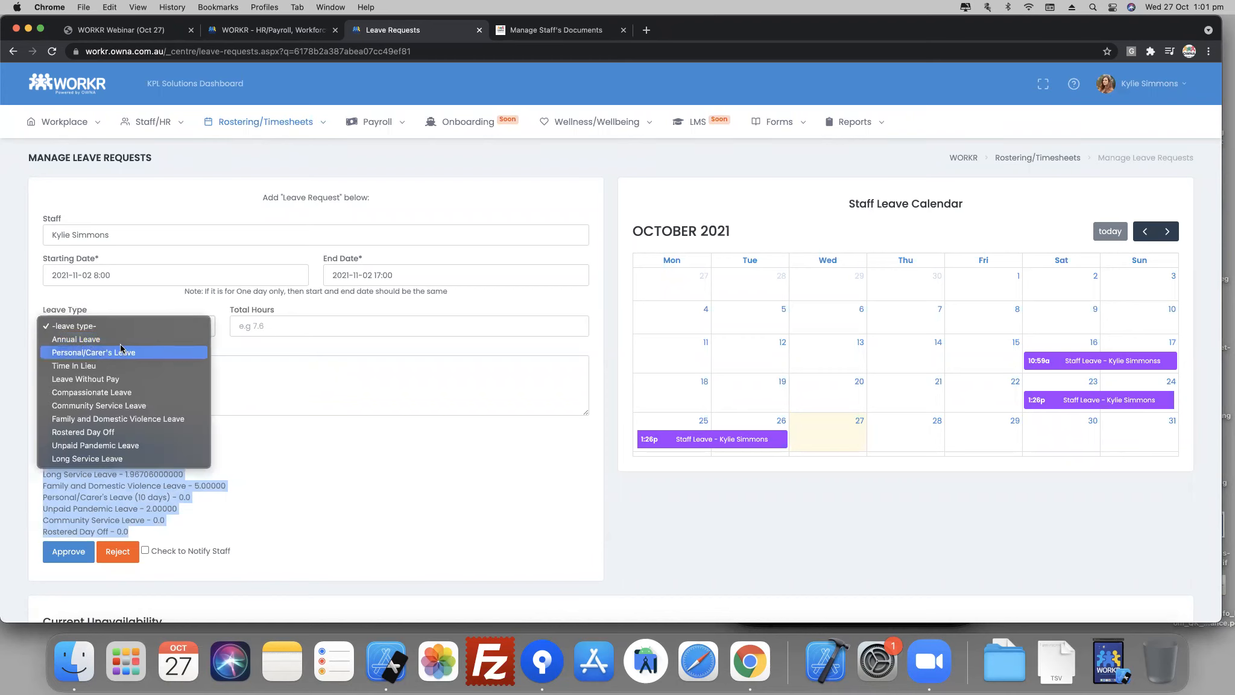
left_click(76, 339)
left_click(283, 329)
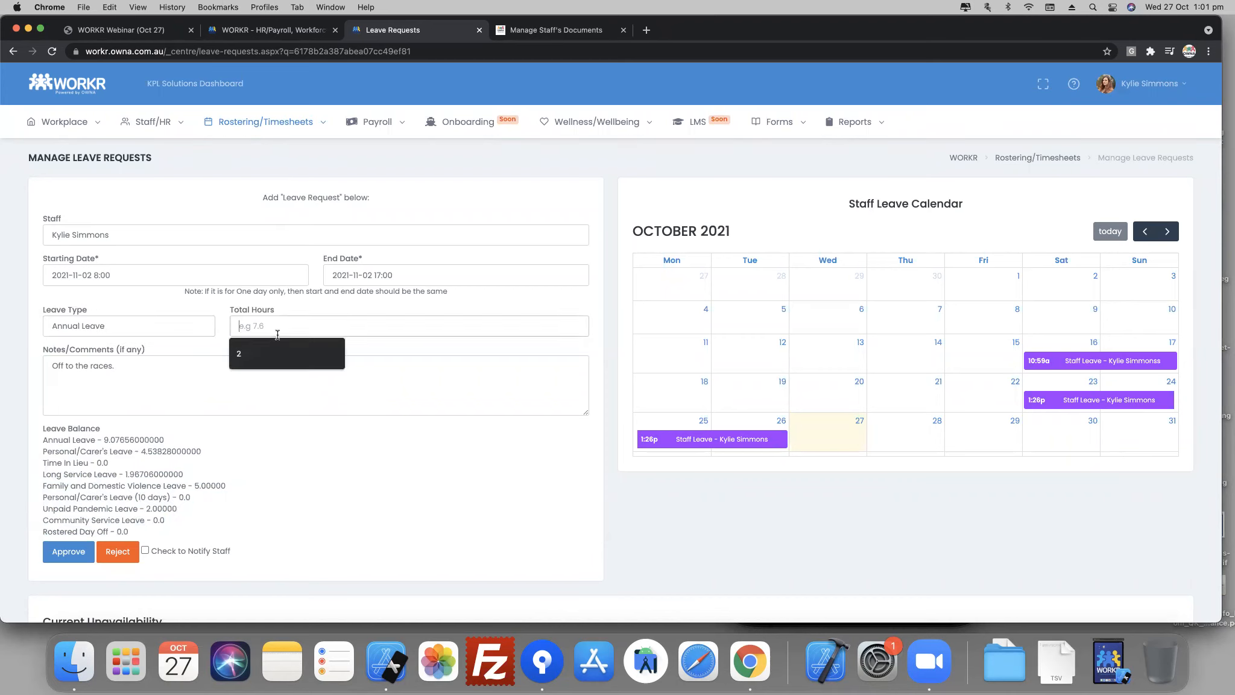
type("8")
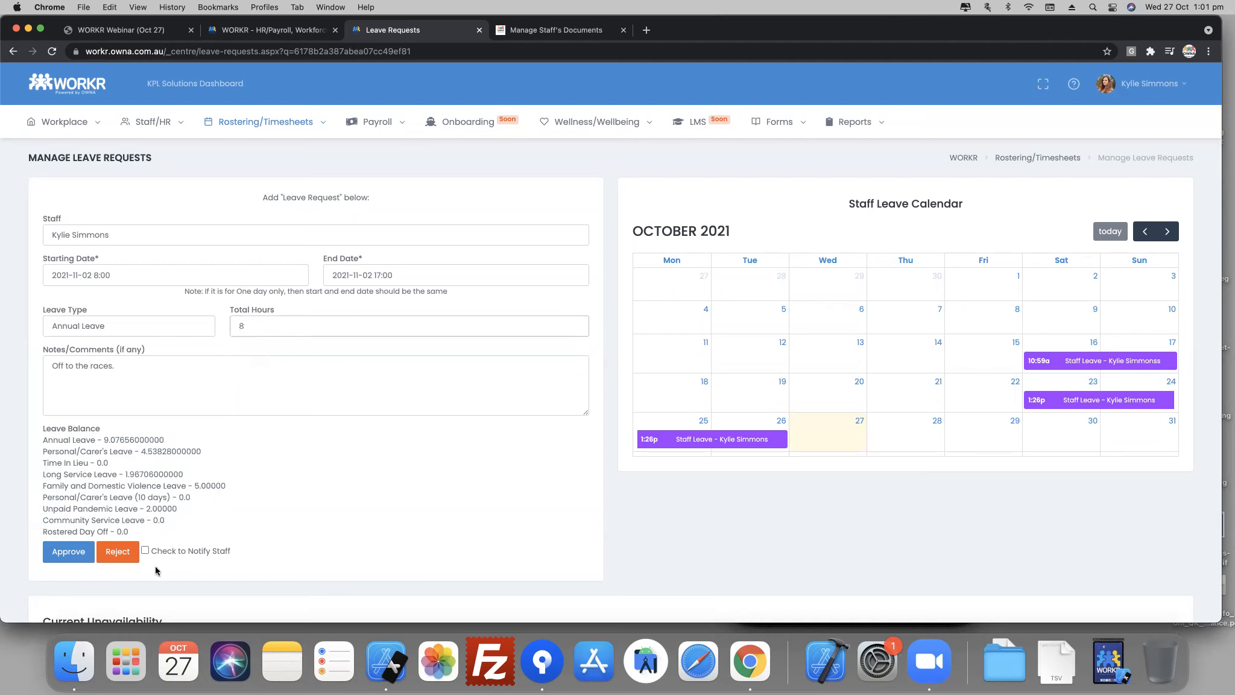
left_click(145, 550)
left_click(65, 554)
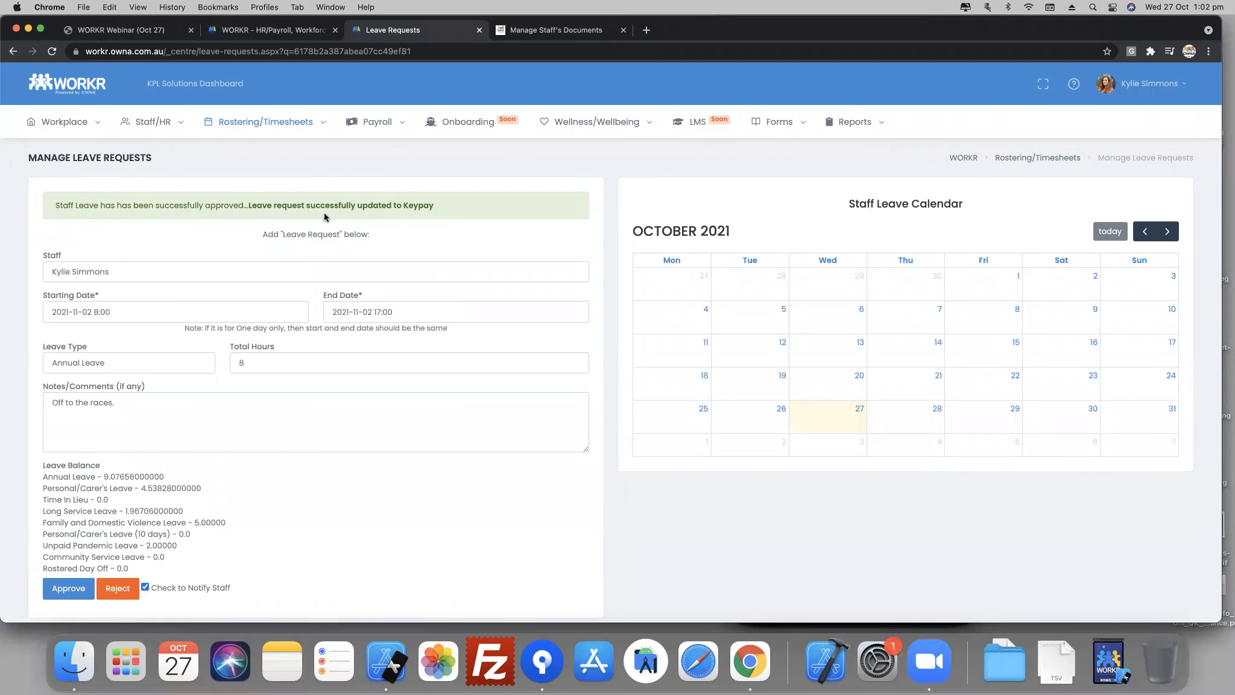
- Open the approved leave calendar in Payroll and view the details of the November 2 leave entry
mouse_move(377, 125)
left_click(382, 150)
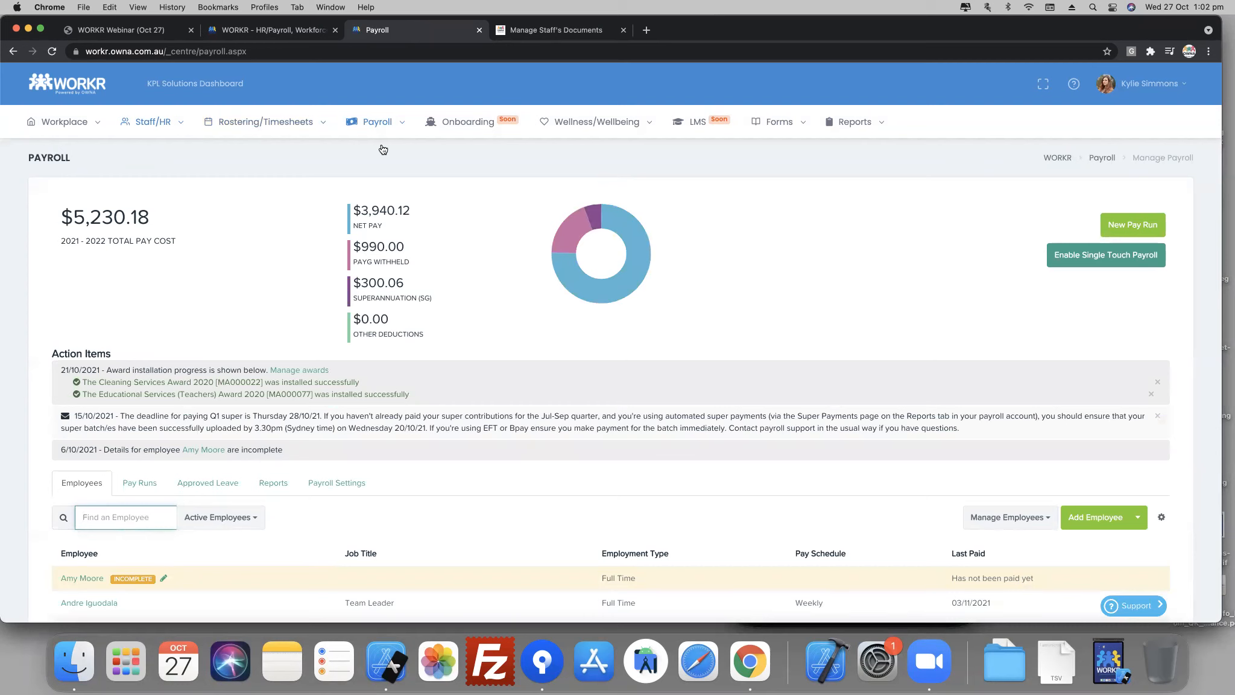
left_click(210, 487)
scroll(208, 481, "down", 3)
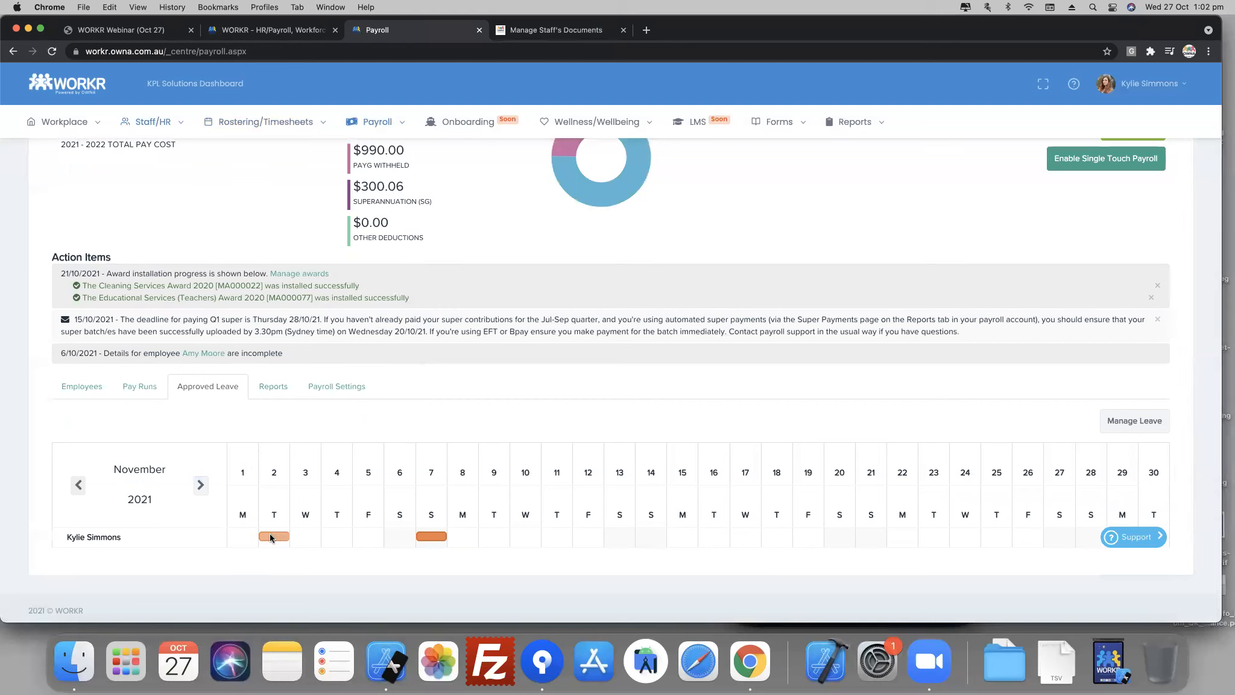
mouse_move(265, 538)
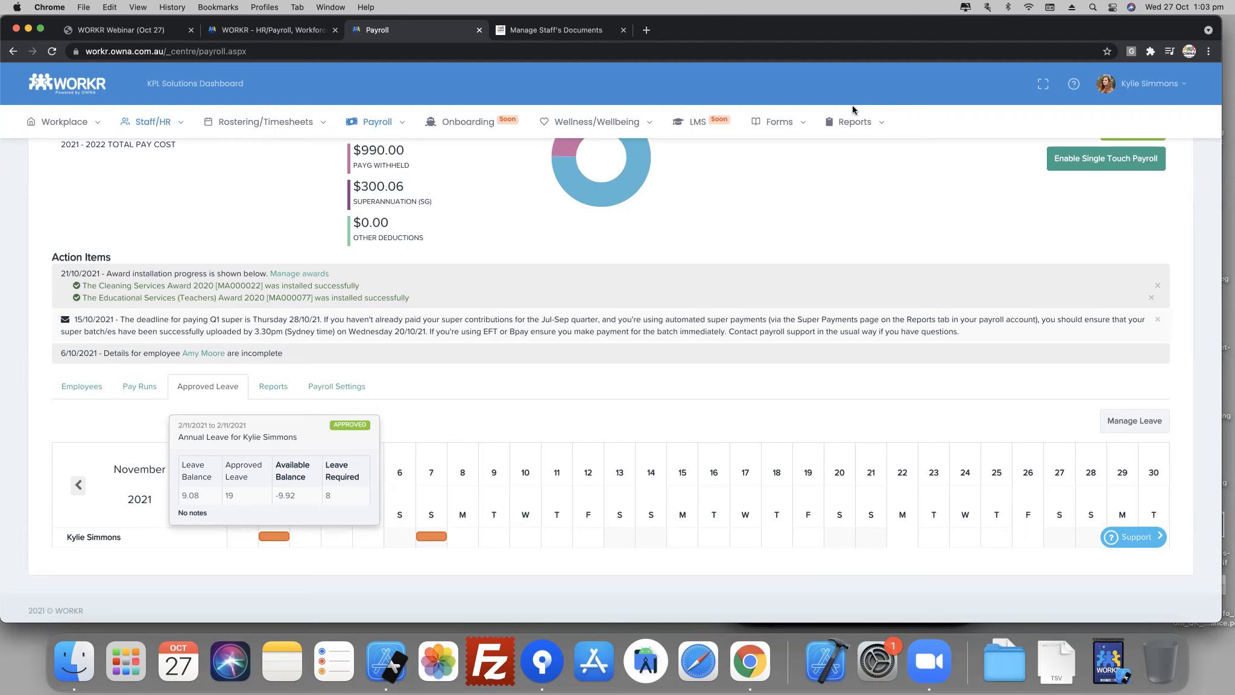
- Return to the main dashboard and look through its widgets, including the Staff Diary and the System Audit History entries
left_click(852, 107)
left_click(51, 89)
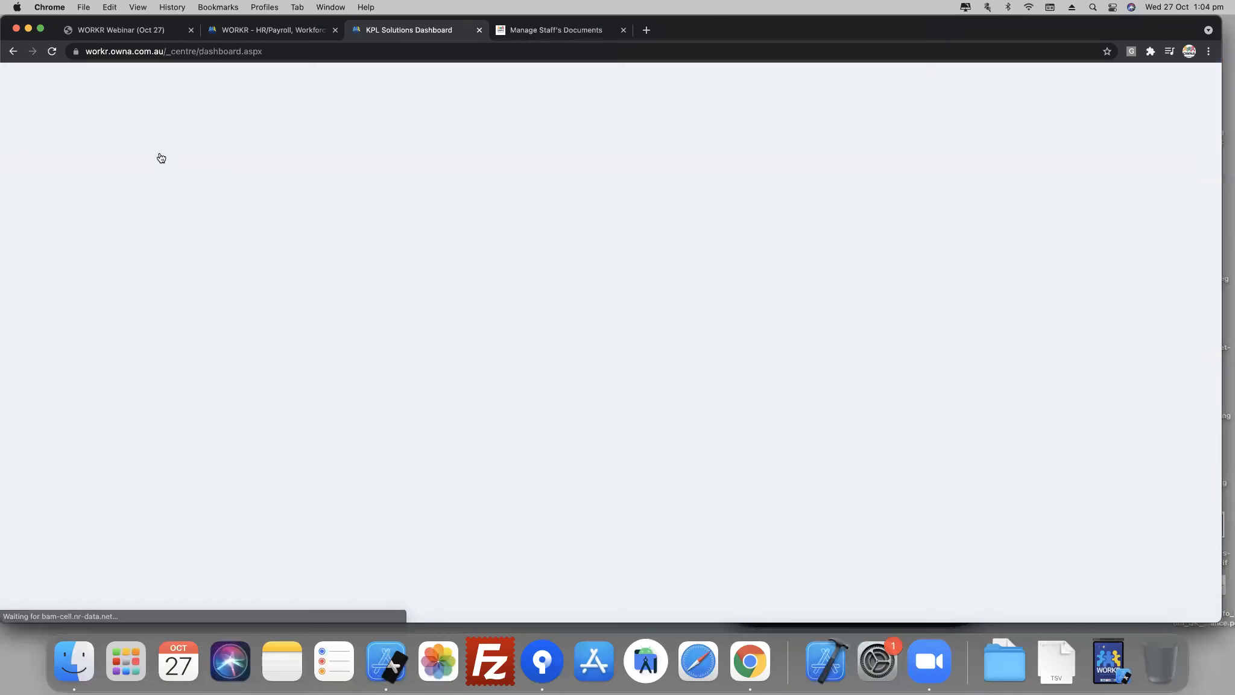
scroll(784, 386, "down", 3)
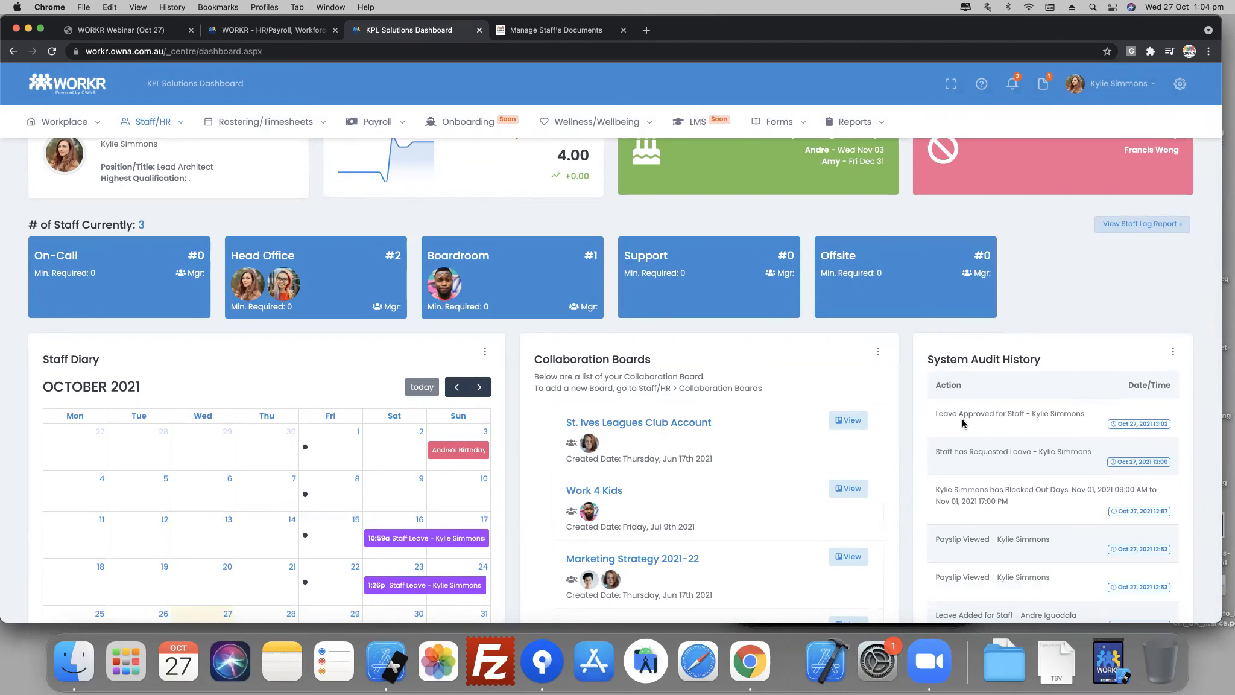
scroll(964, 426, "down", 1)
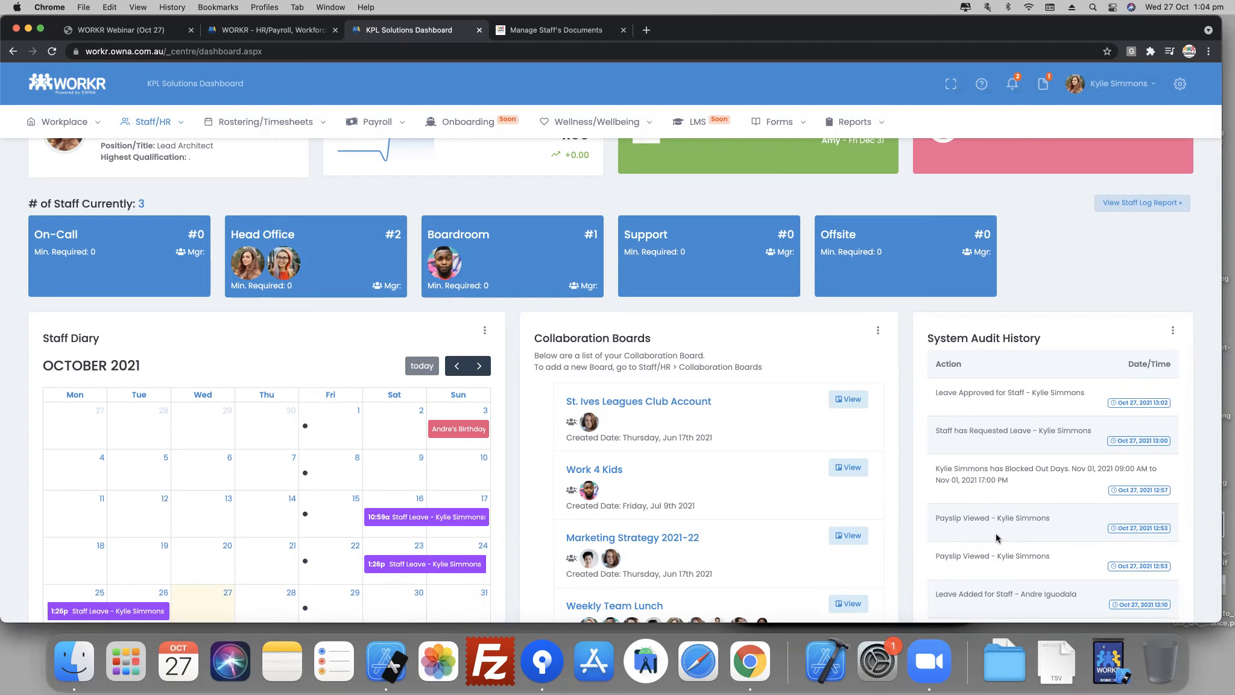
scroll(1034, 505, "down", 4)
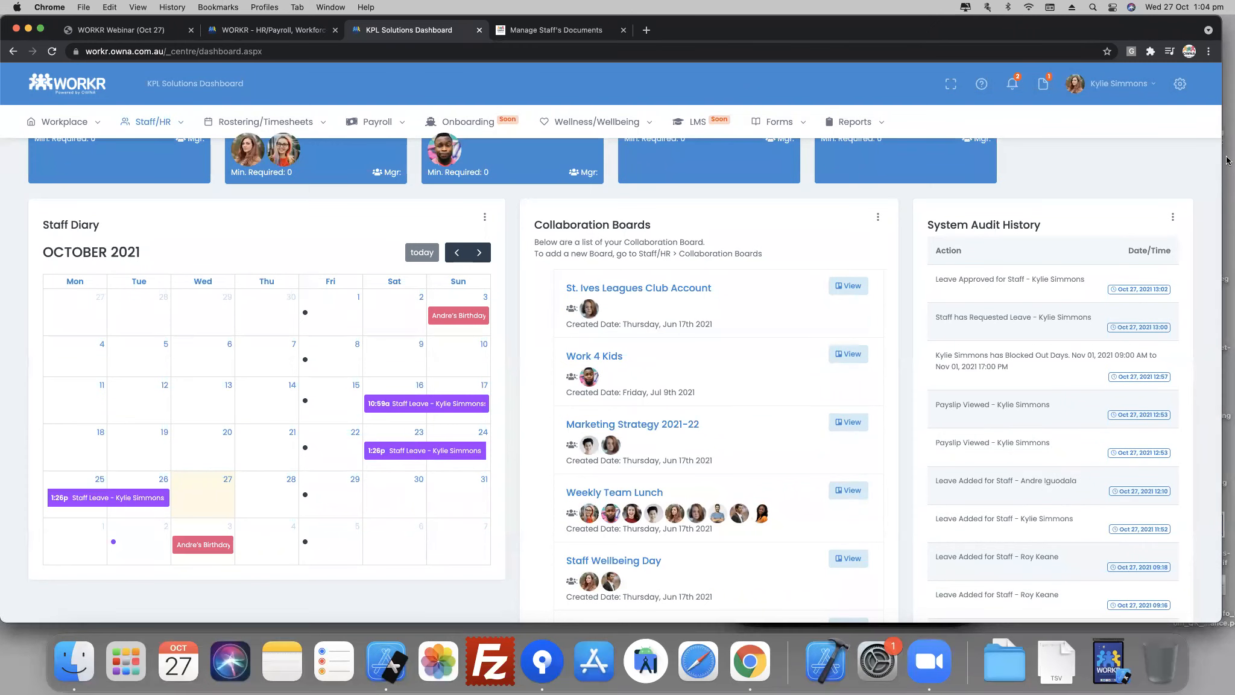
scroll(1064, 398, "down", 5)
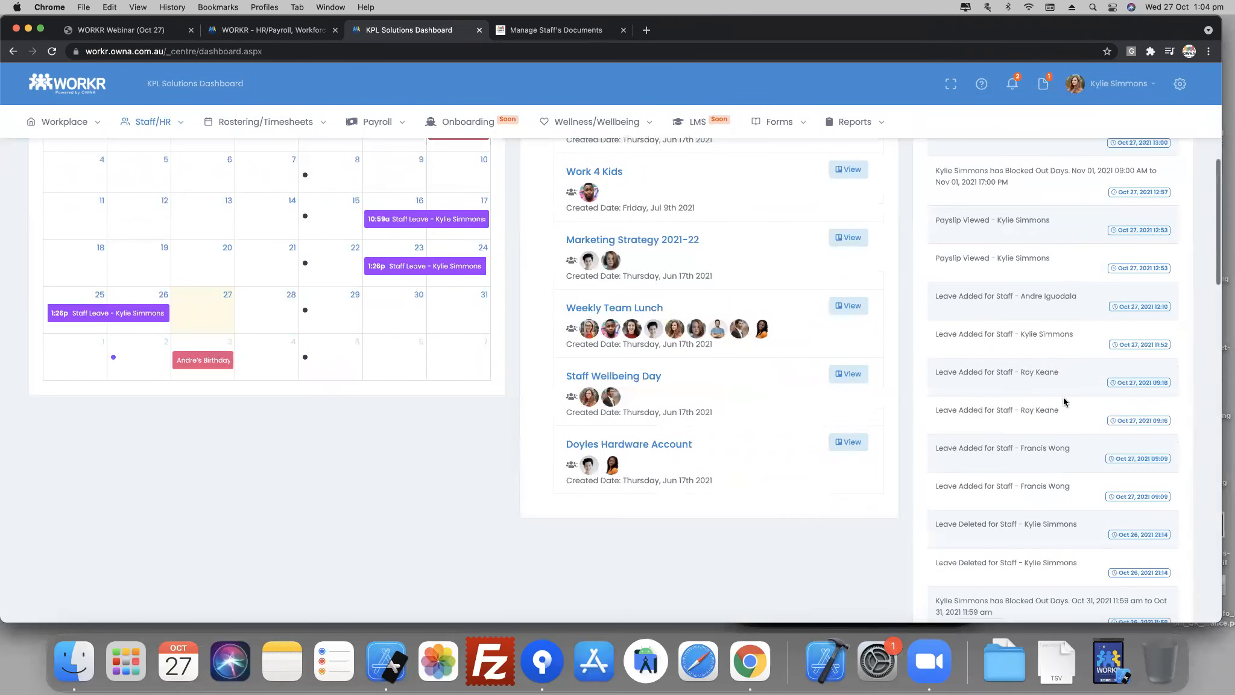
scroll(1015, 450, "up", 10)
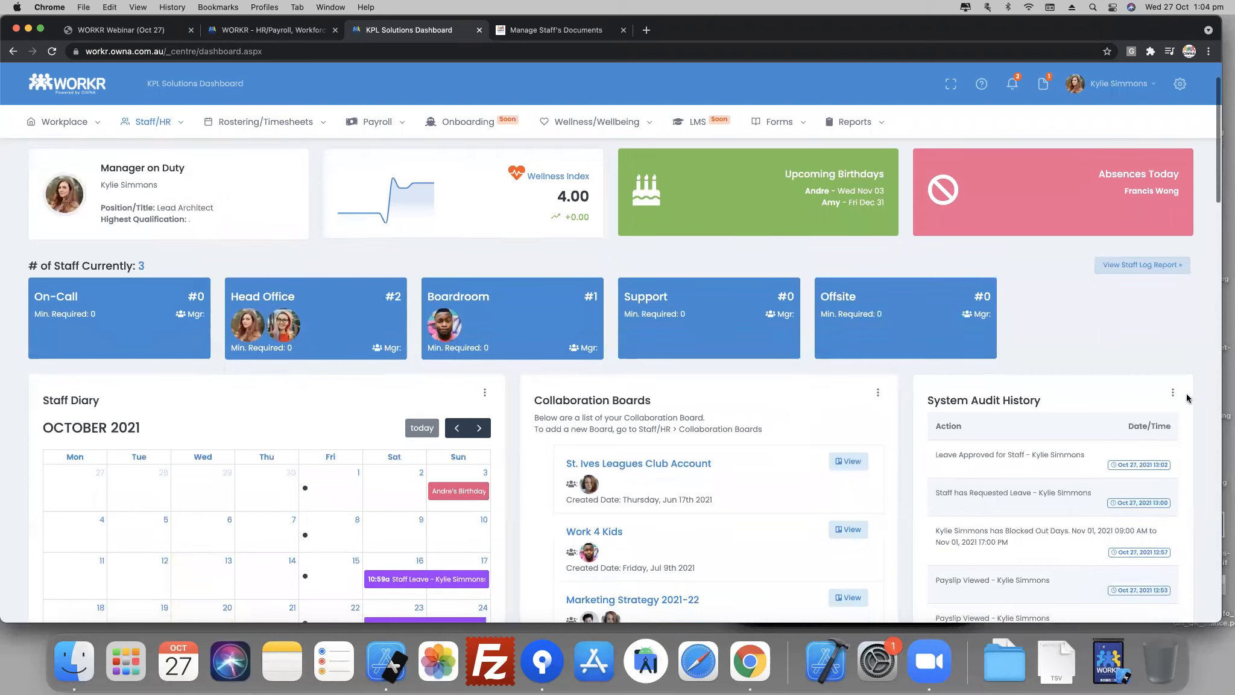
- Generate the full System Audit History report for 2021-10-20 to 2021-10-27
left_click(1173, 393)
left_click(1139, 414)
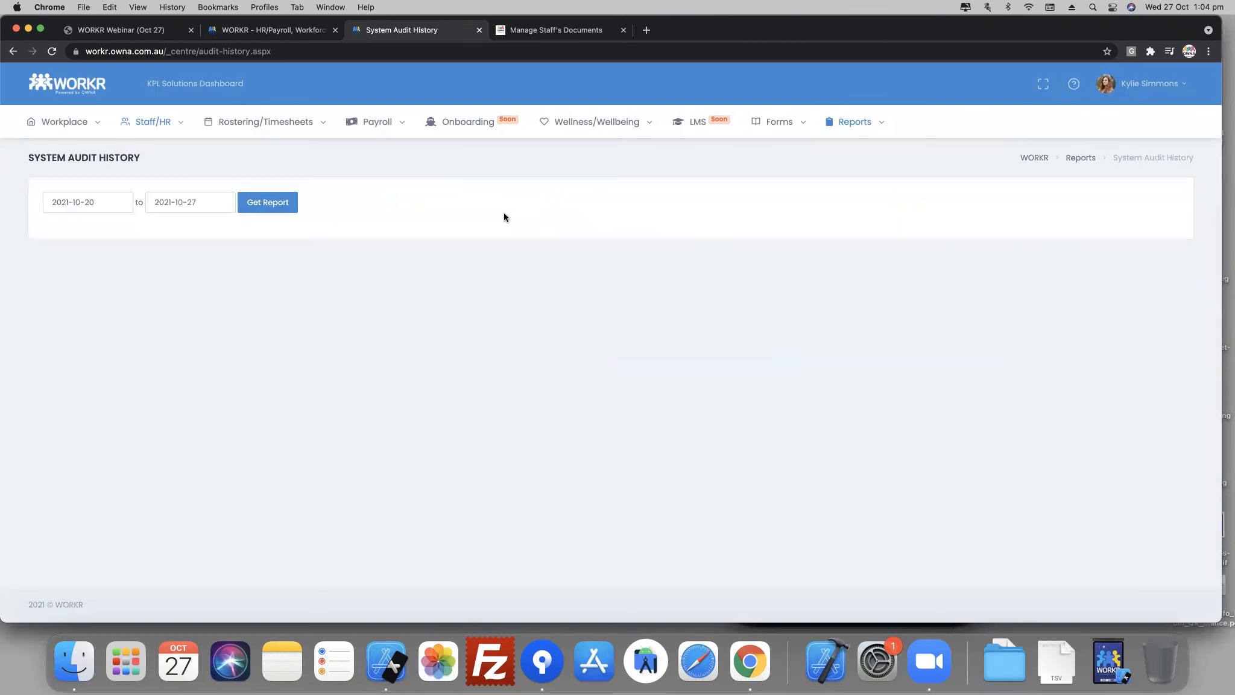
left_click(272, 204)
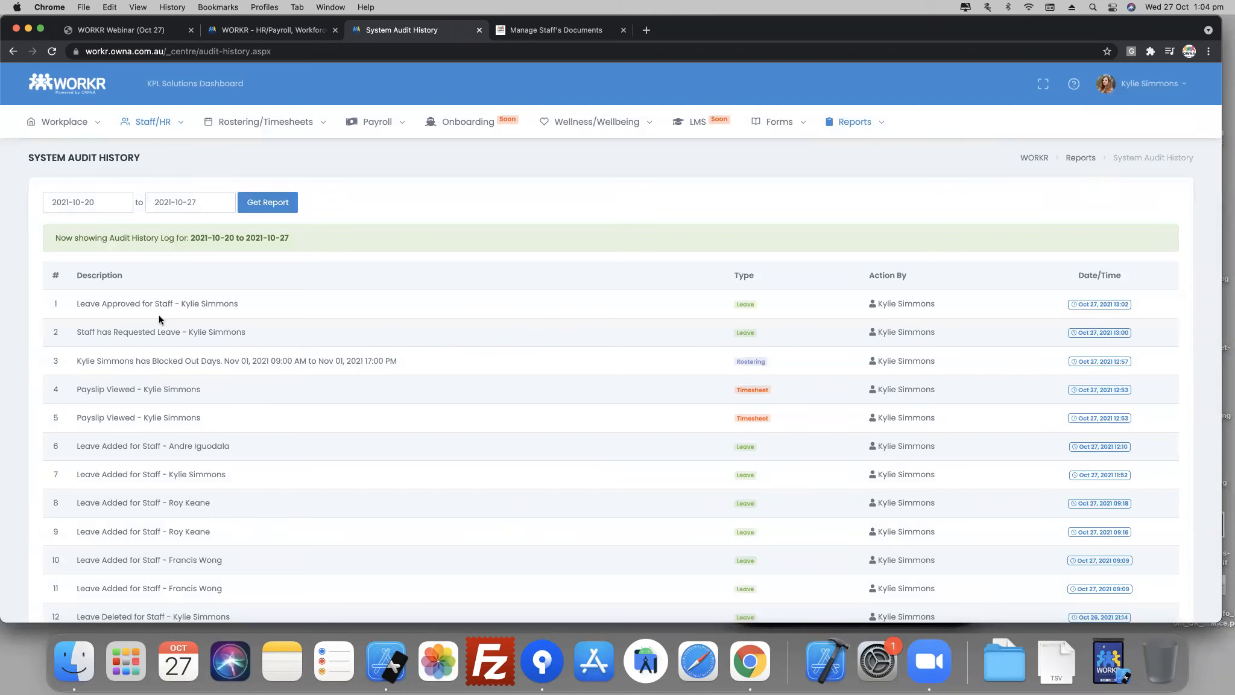
- Review the audit report's leave, rostering and timesheet entries, including the blocked-out day on Nov 01 and who performed each action
left_click_drag(96, 309, 214, 309)
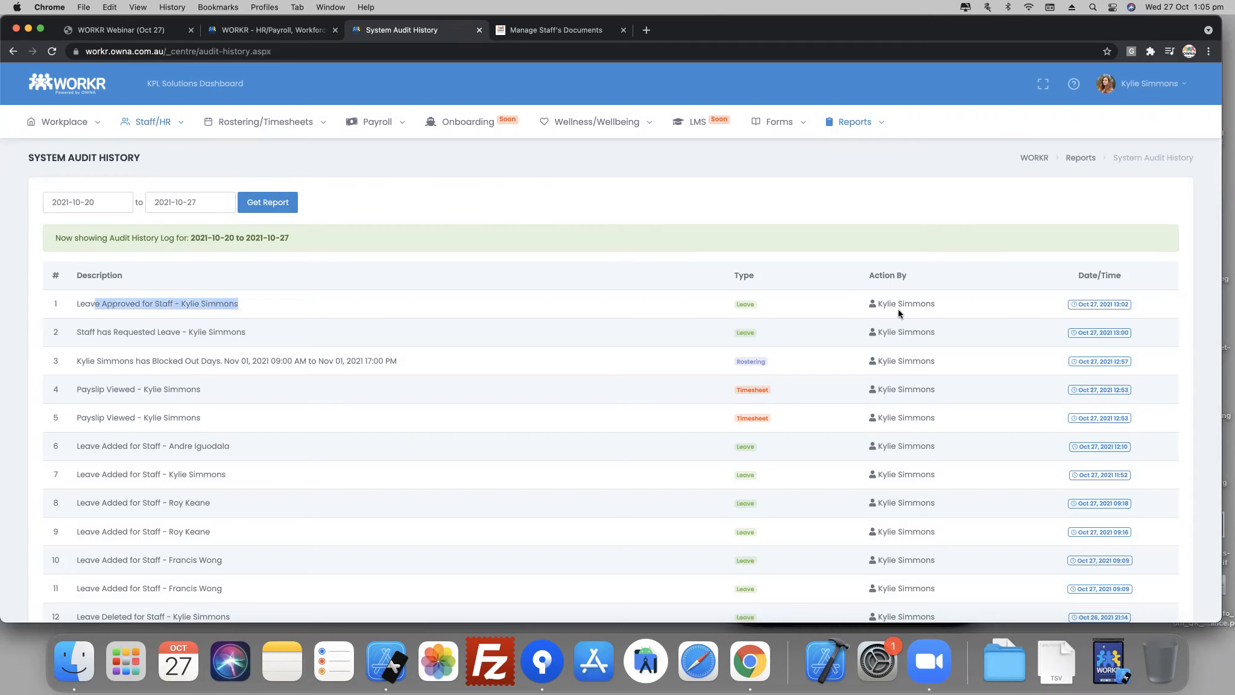
left_click_drag(737, 309, 759, 310)
left_click_drag(111, 361, 418, 374)
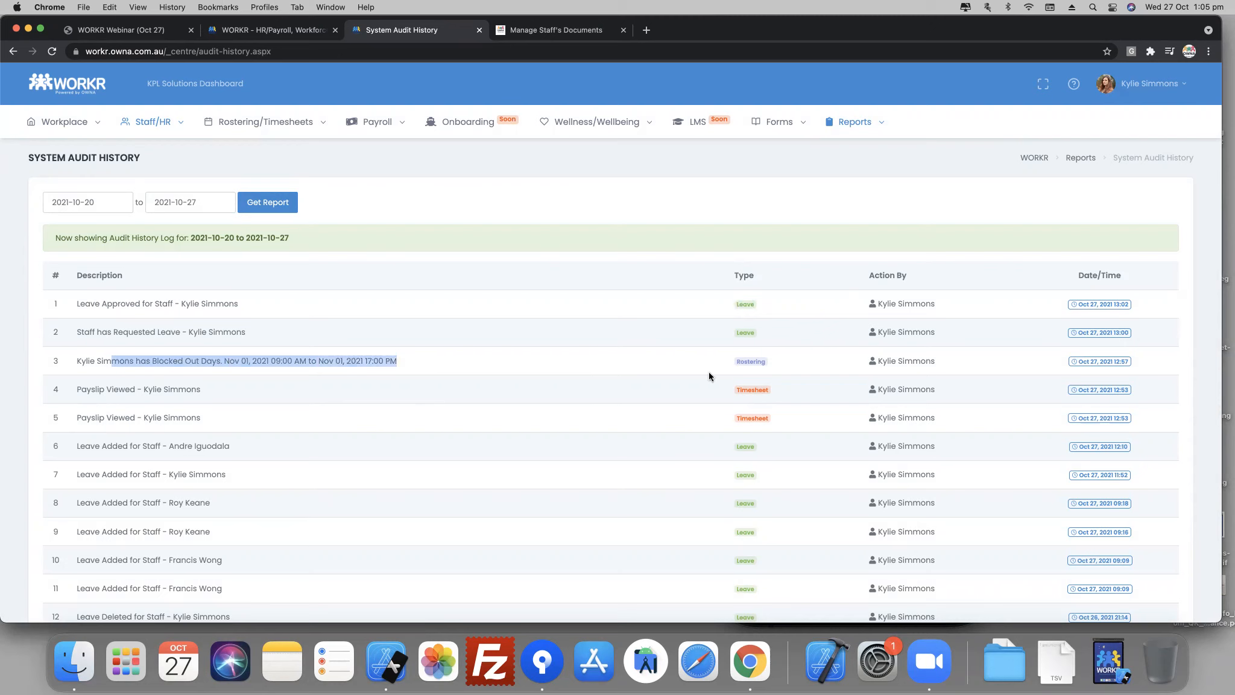
left_click_drag(882, 361, 918, 365)
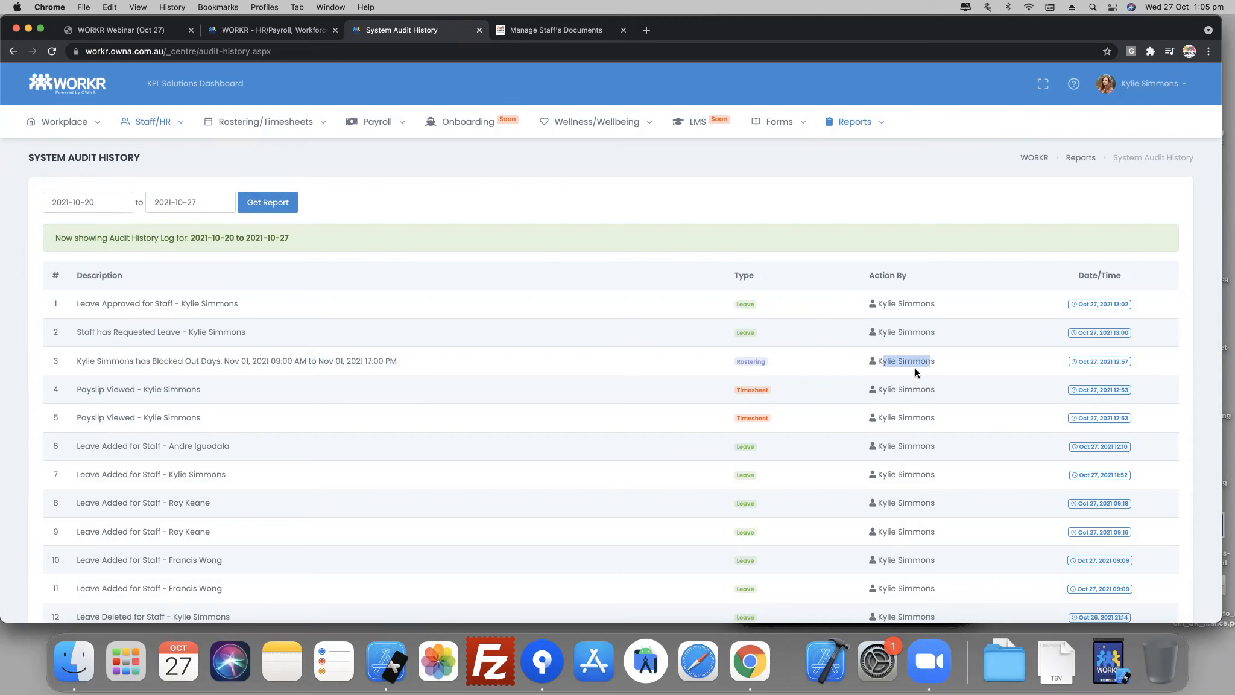
scroll(754, 395, "down", 10)
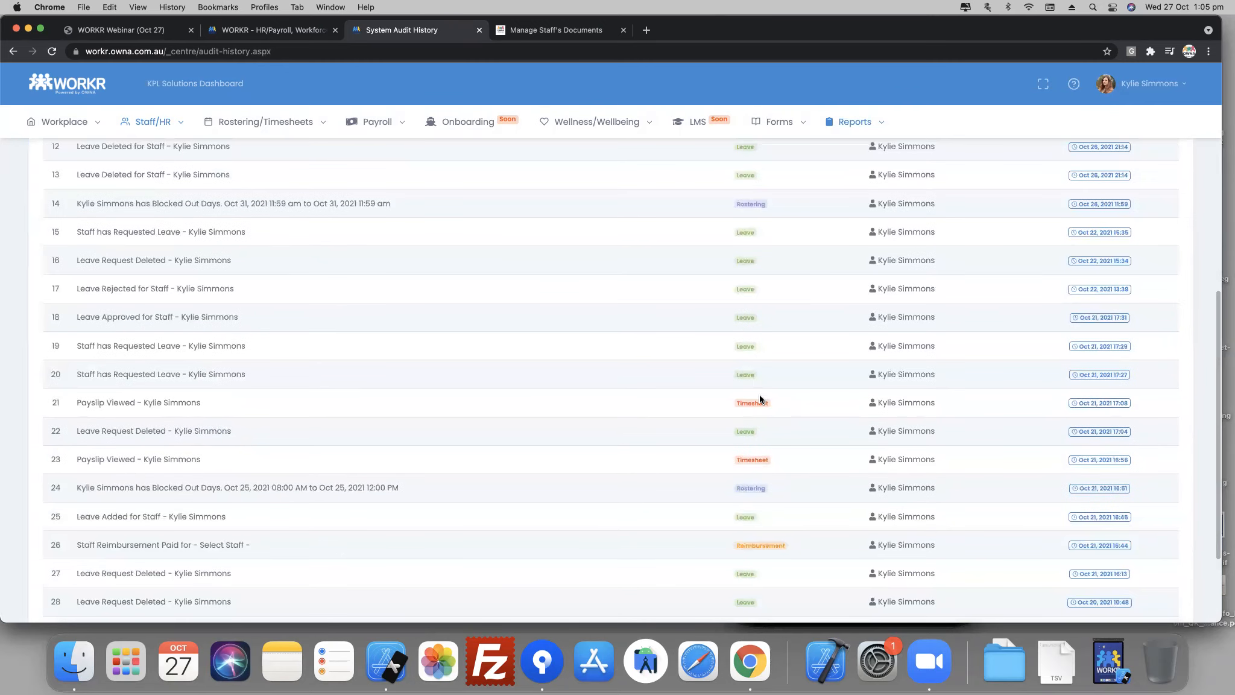
scroll(982, 395, "up", 10)
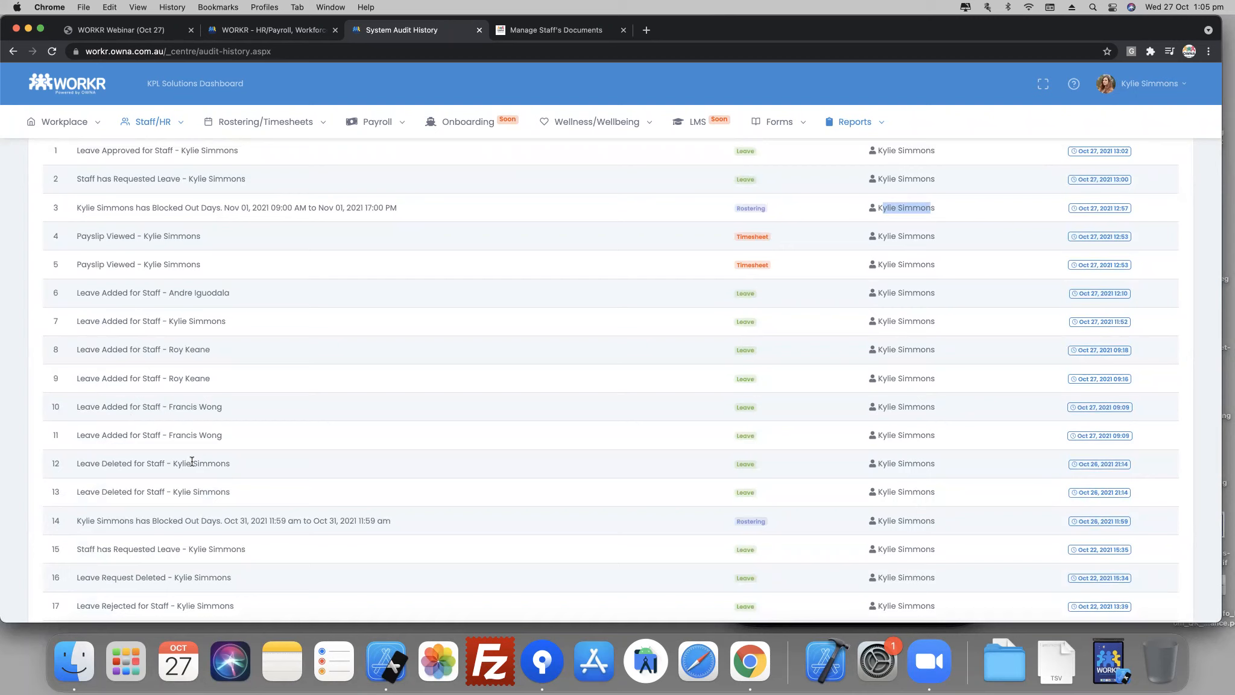
scroll(192, 462, "up", 5)
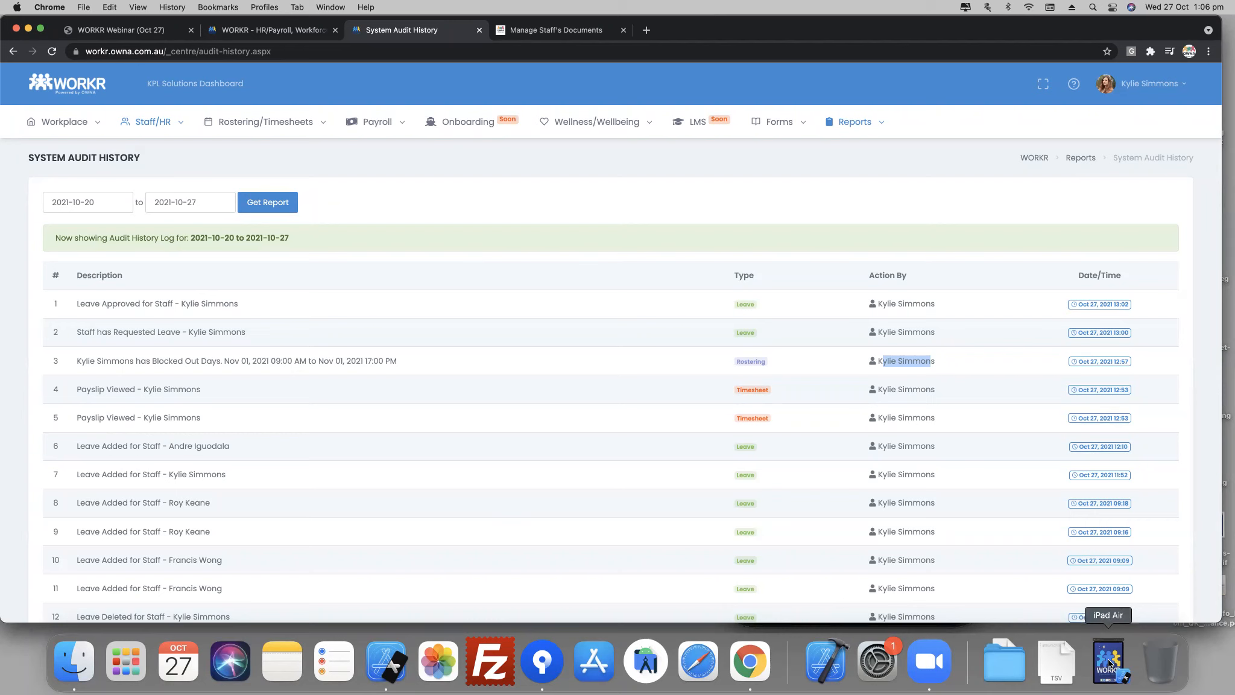
- Switch to the iPhone simulator and view the Nov 02 staff leave entry in the Staff Communication Diary
key("super+Tab")
key("super+Tab")
key("super+Tab")
key("super+Tab")
key("super+Tab")
key("super+Tab")
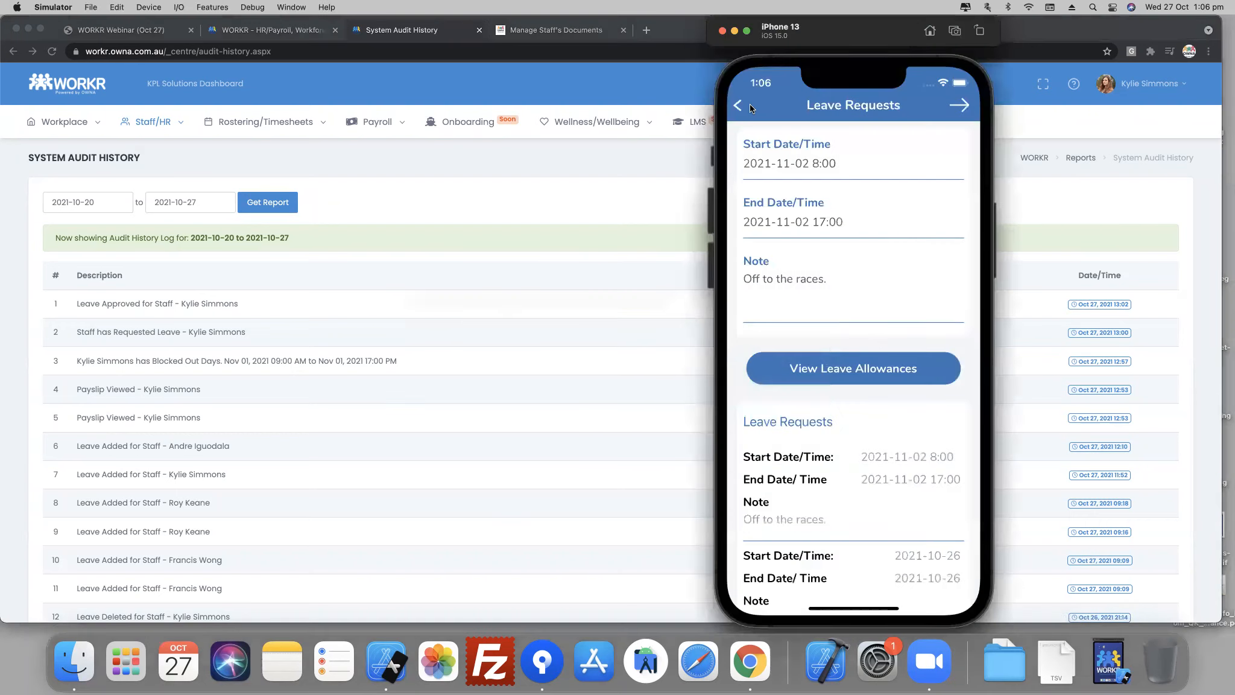
left_click(737, 105)
left_click(736, 105)
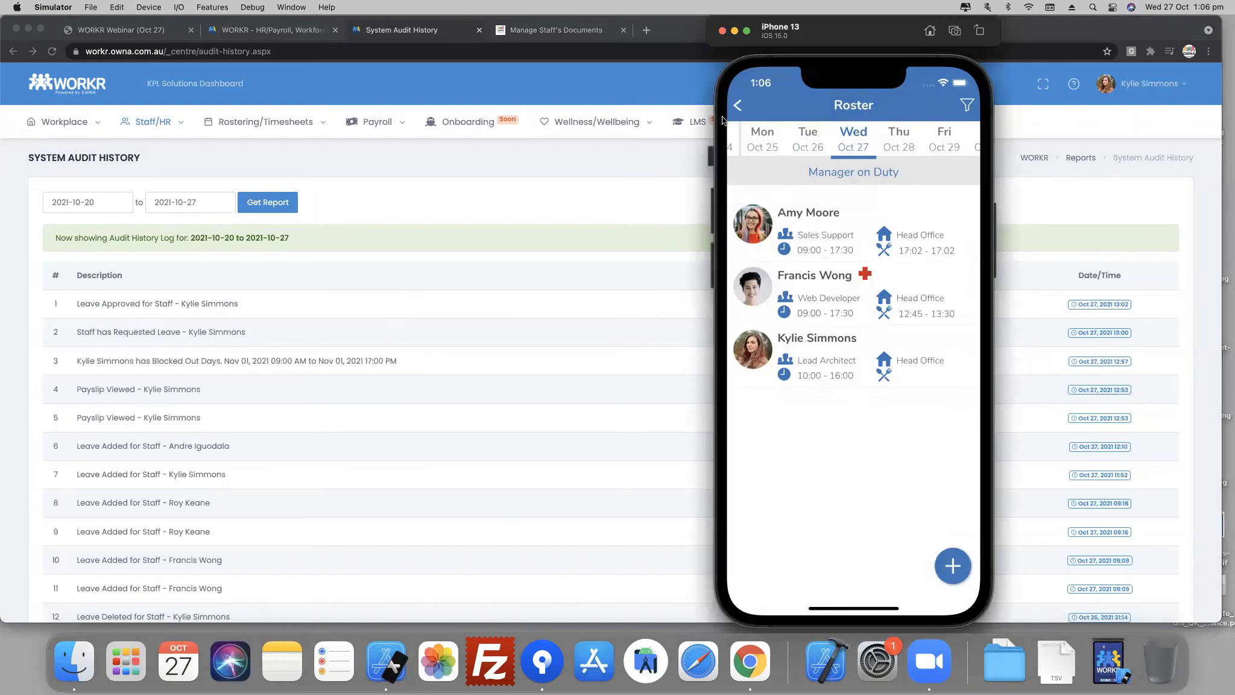
left_click(848, 251)
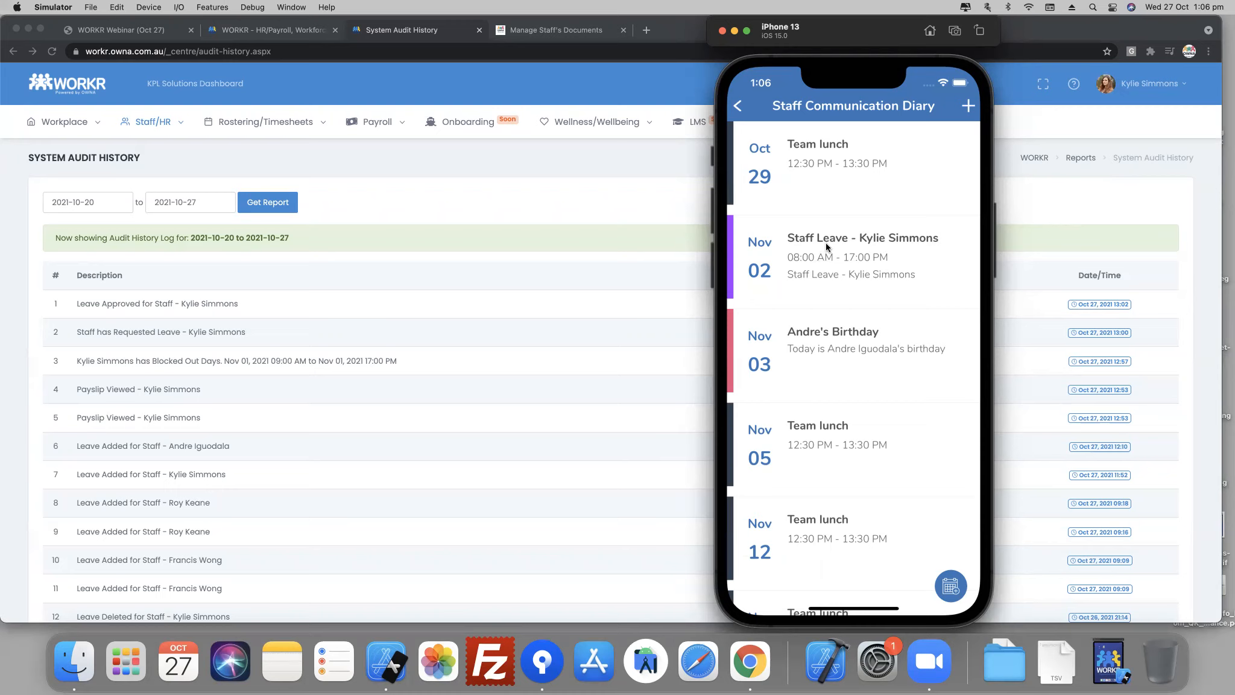
- Switch back to Chrome, open the Manage Leave Requests page and show November 2021 in the Staff Leave Calendar
left_click(148, 122)
mouse_move(233, 133)
left_click(238, 178)
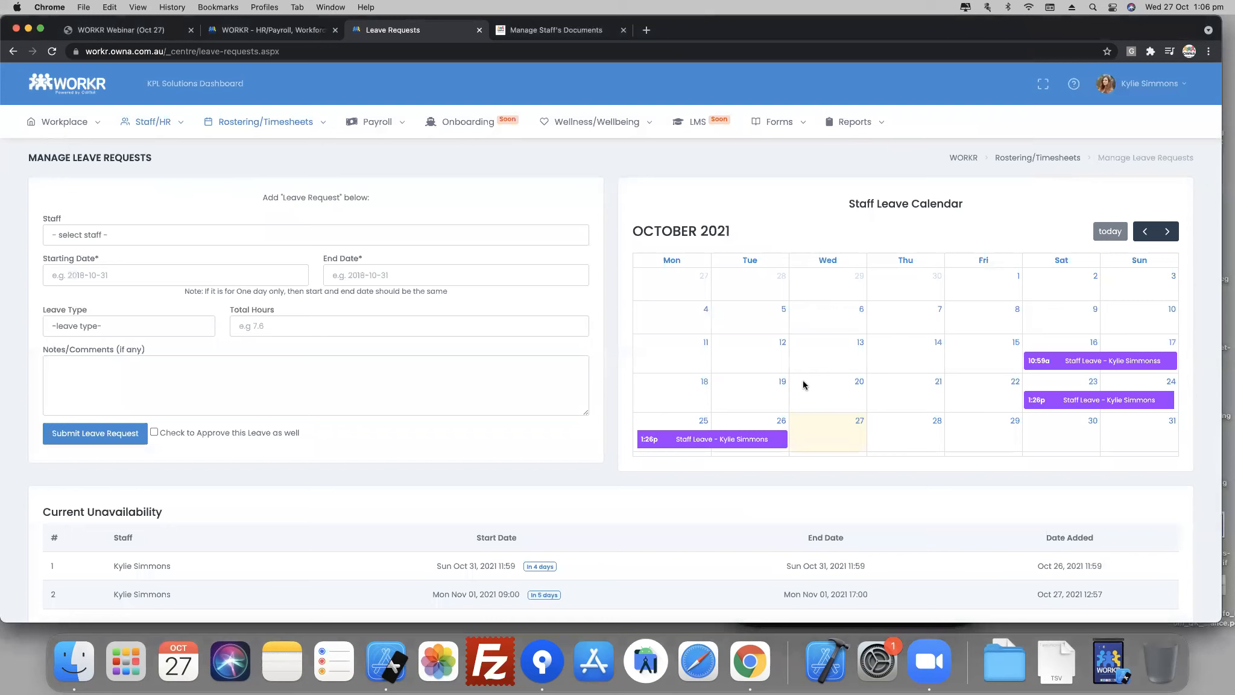
left_click(1168, 231)
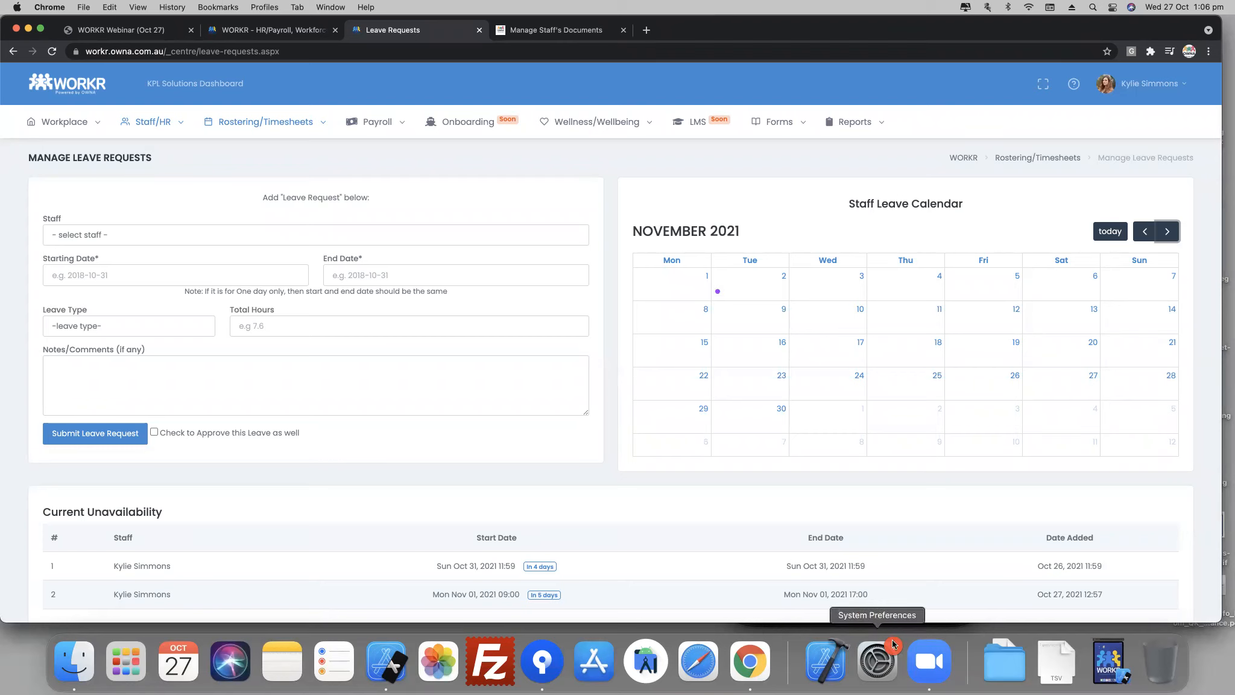
- Switch to the iPhone simulator, leave the Staff Communication Diary and open the Reimbursements list
key("super+Tab")
key("super+Tab")
key("super+Tab")
key("super+Tab")
key("super+Tab")
key("super+Tab")
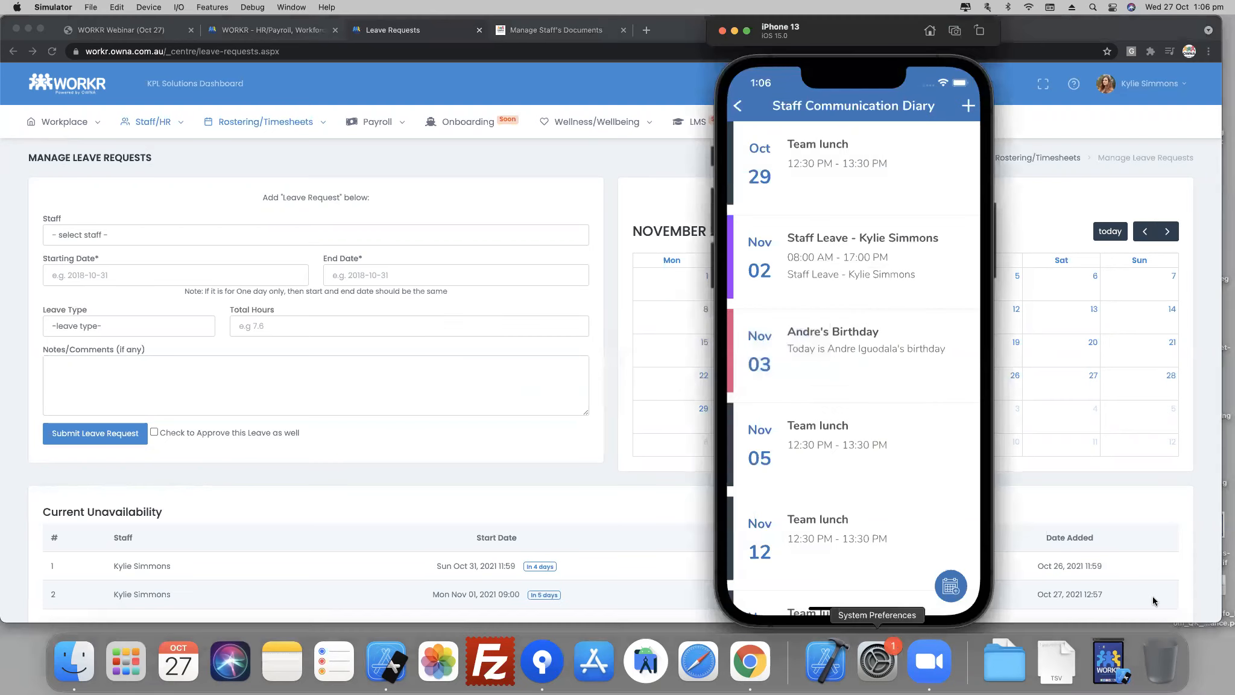
left_click(737, 106)
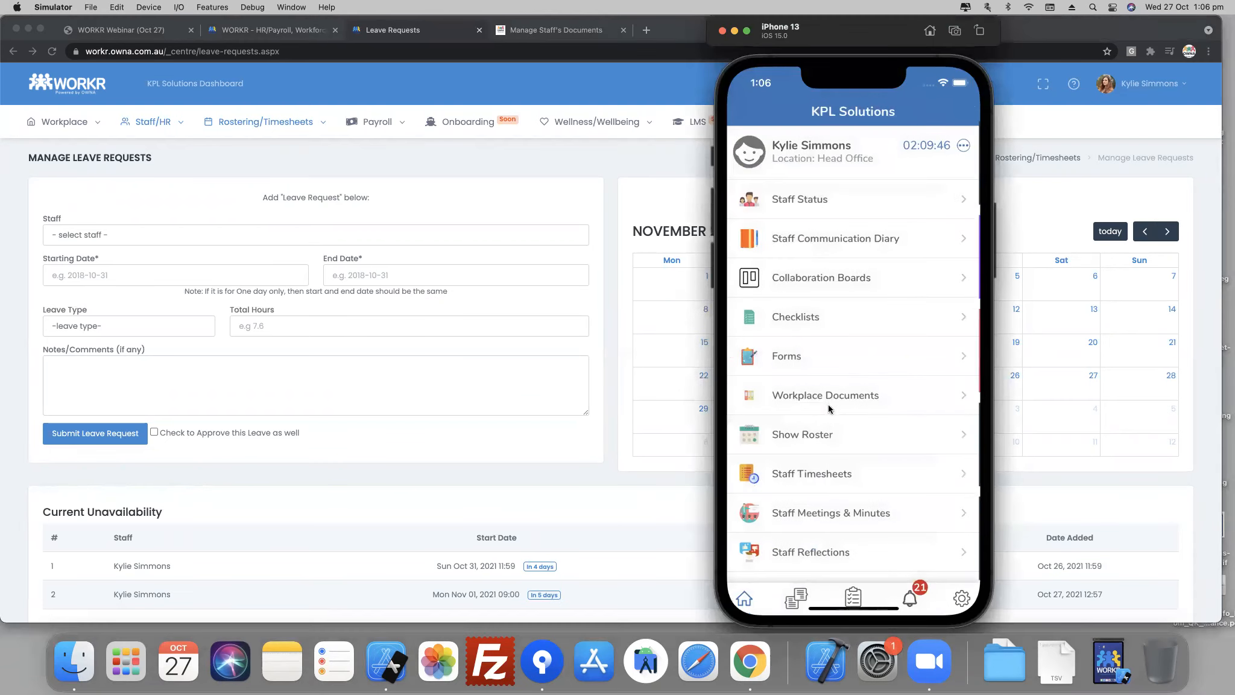
left_click_drag(850, 377, 857, 269)
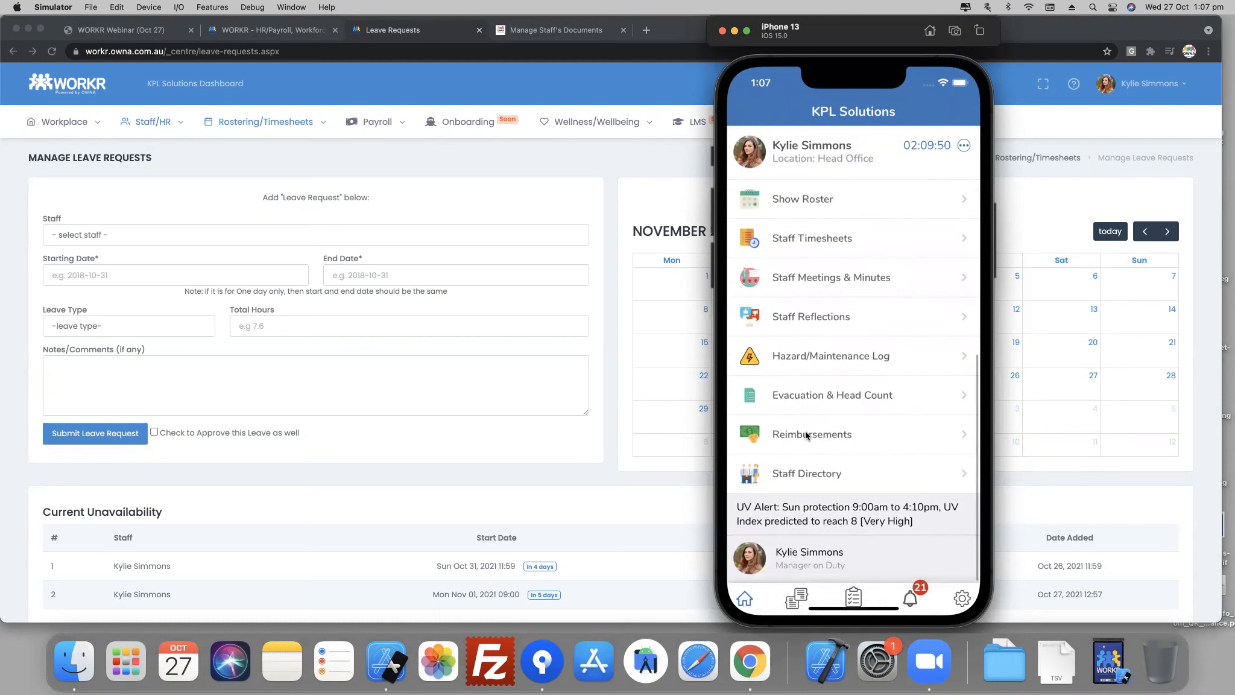
left_click(808, 433)
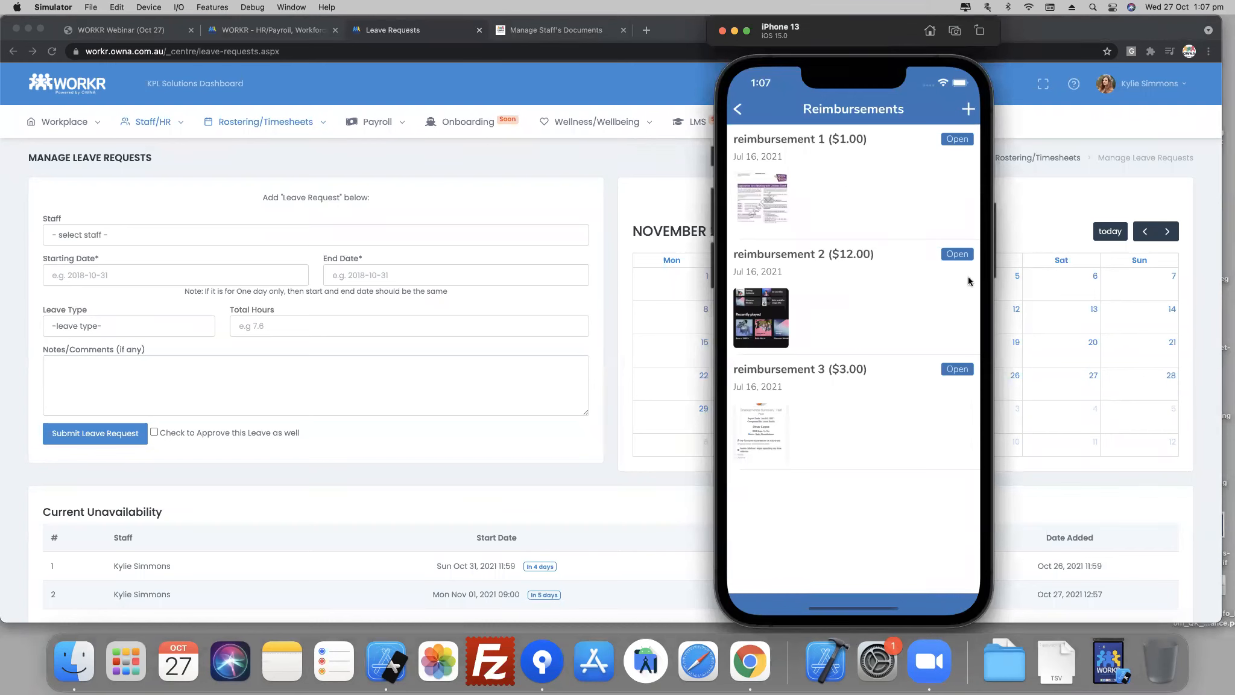
- Start a new reimbursement for "Lunch for the Team" with an amount of 100
left_click(966, 107)
left_click(795, 141)
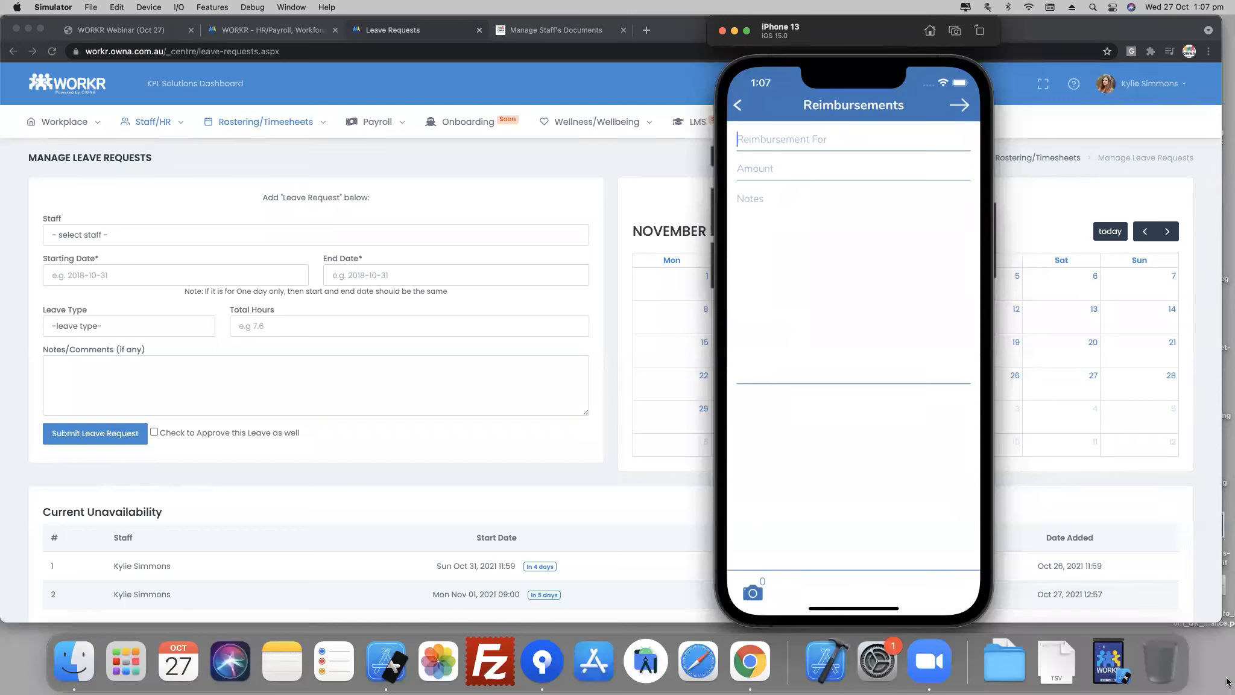
type("Lunch for the Team")
key("Tab")
type("30")
key("BackSpace")
key("BackSpace")
type("100")
key("Tab")
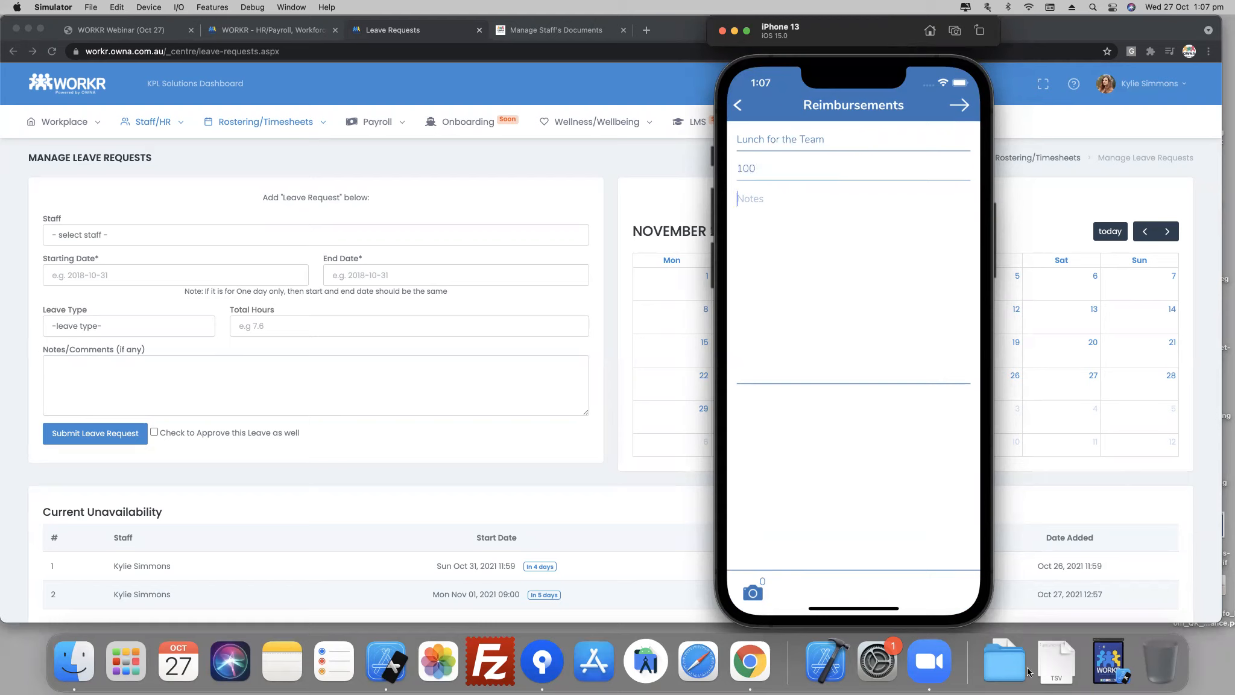
- Attach the WORKR logo image from the gallery to the reimbursement, allowing access to all photos
left_click(753, 588)
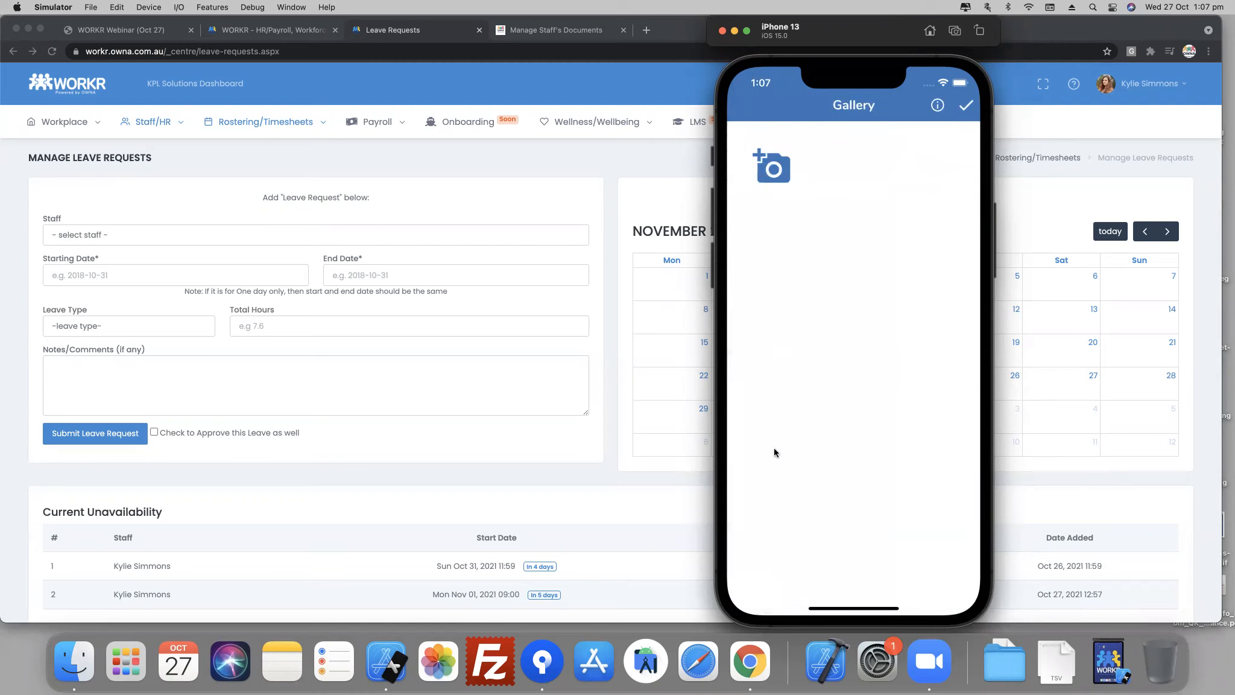
left_click(890, 389)
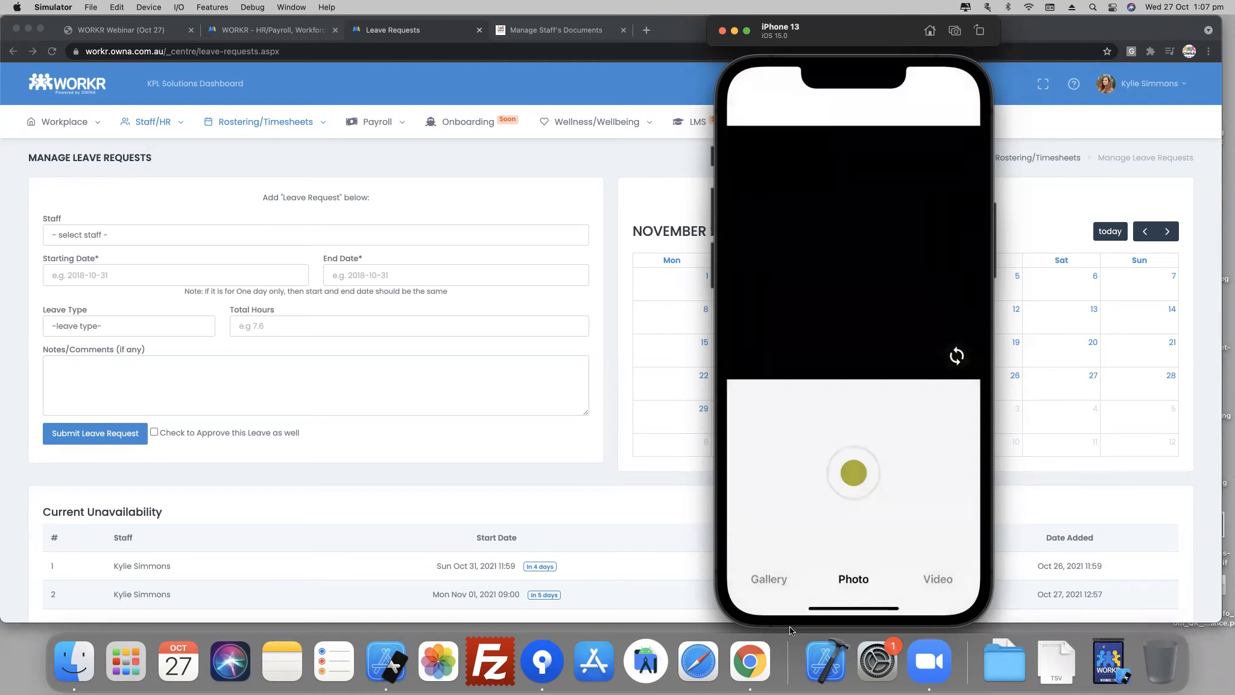
left_click(769, 584)
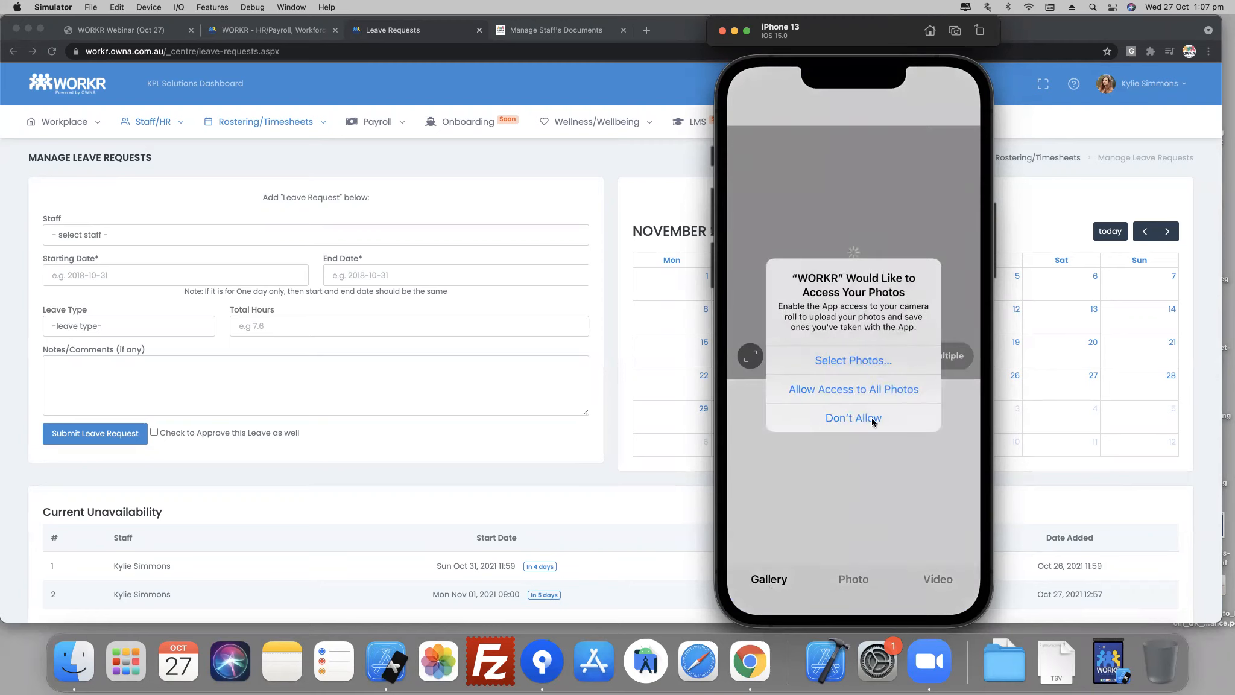
left_click(859, 389)
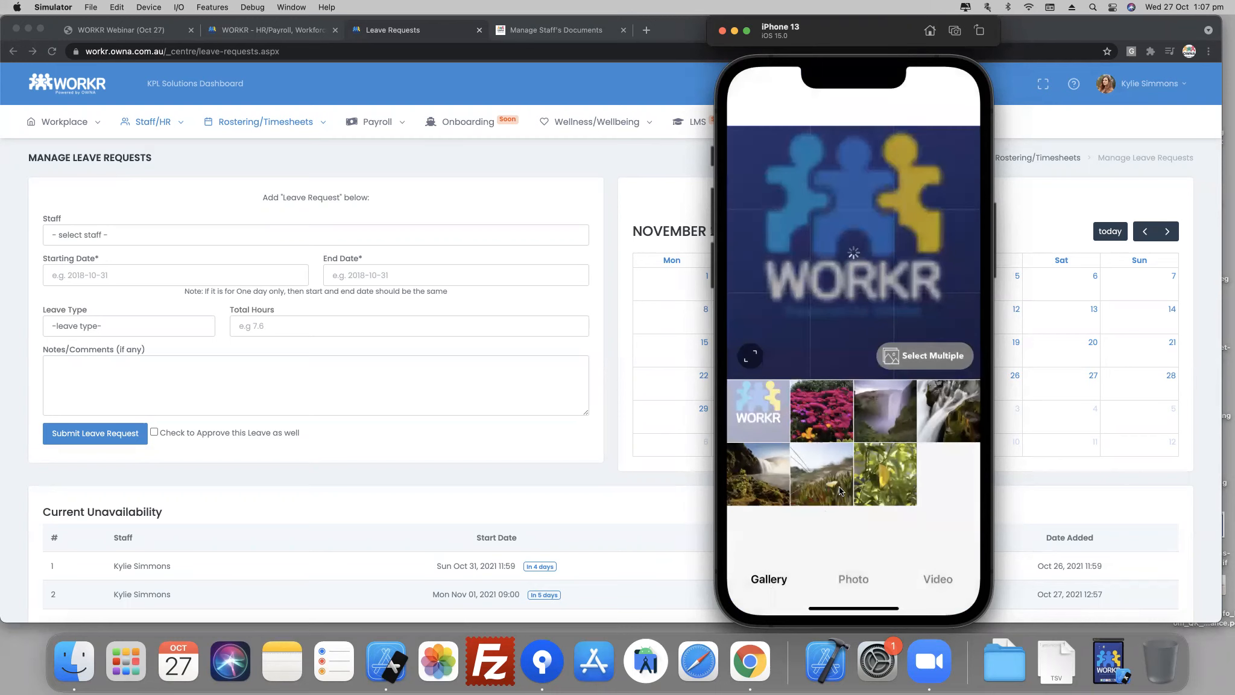
left_click(928, 355)
left_click(928, 356)
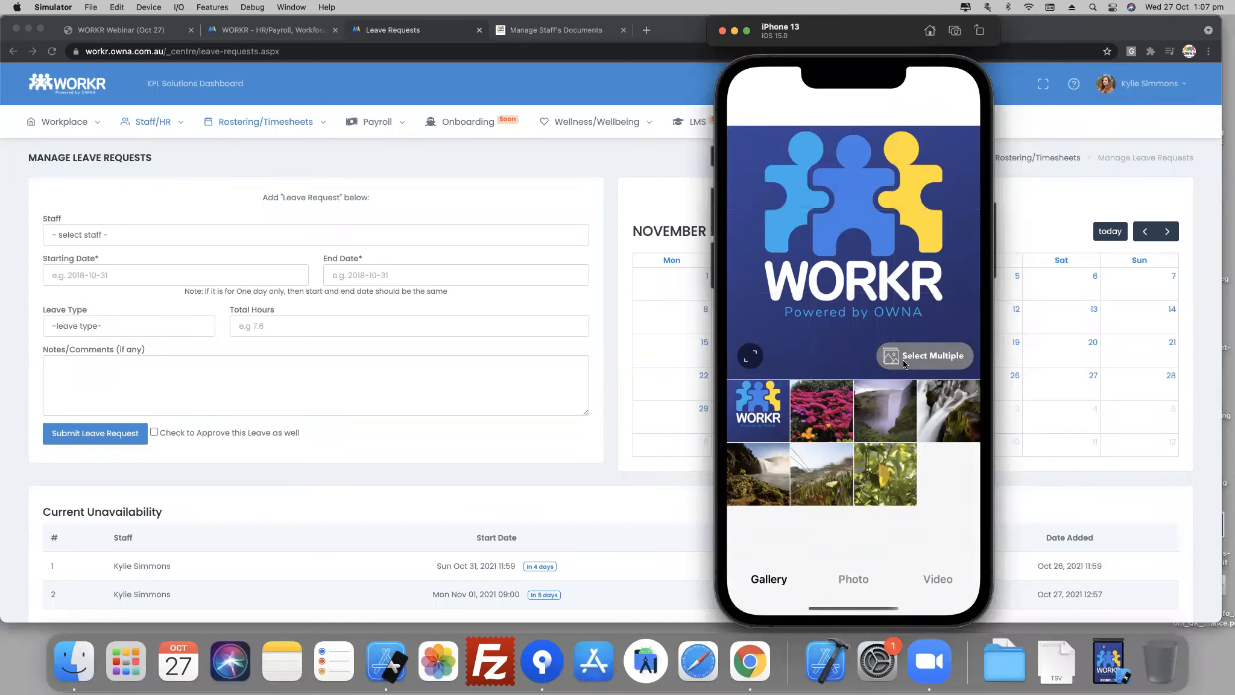
left_click(755, 408)
left_click(962, 107)
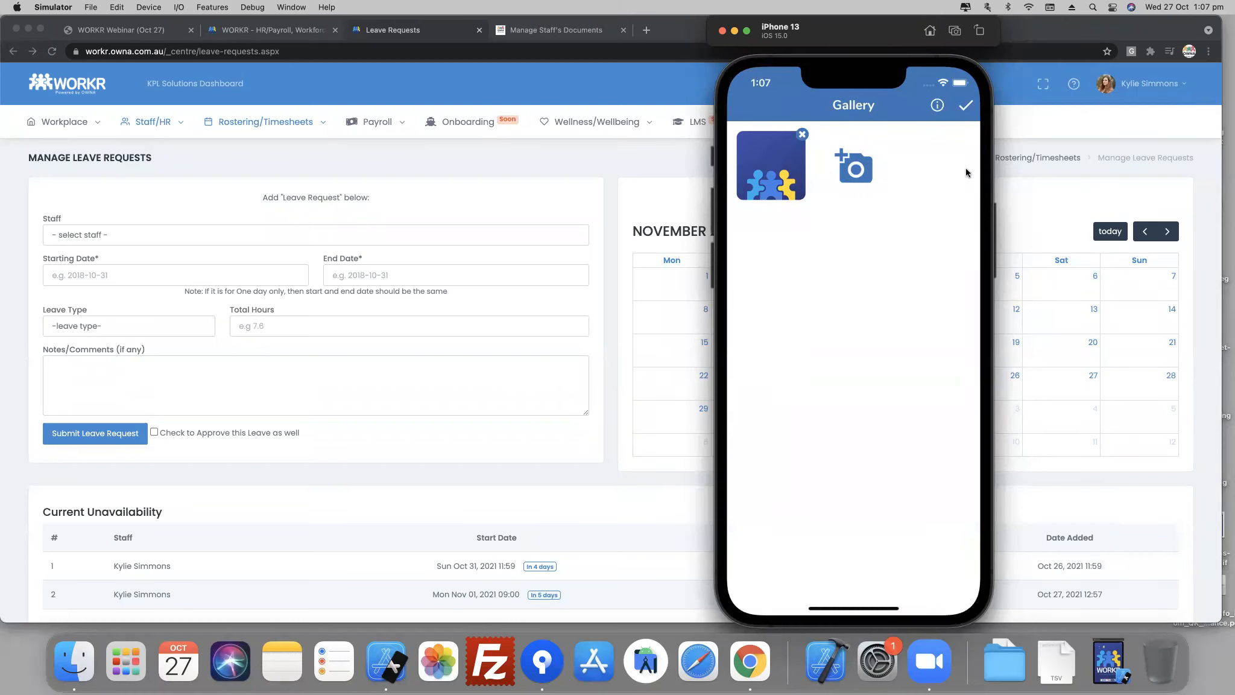
left_click(964, 108)
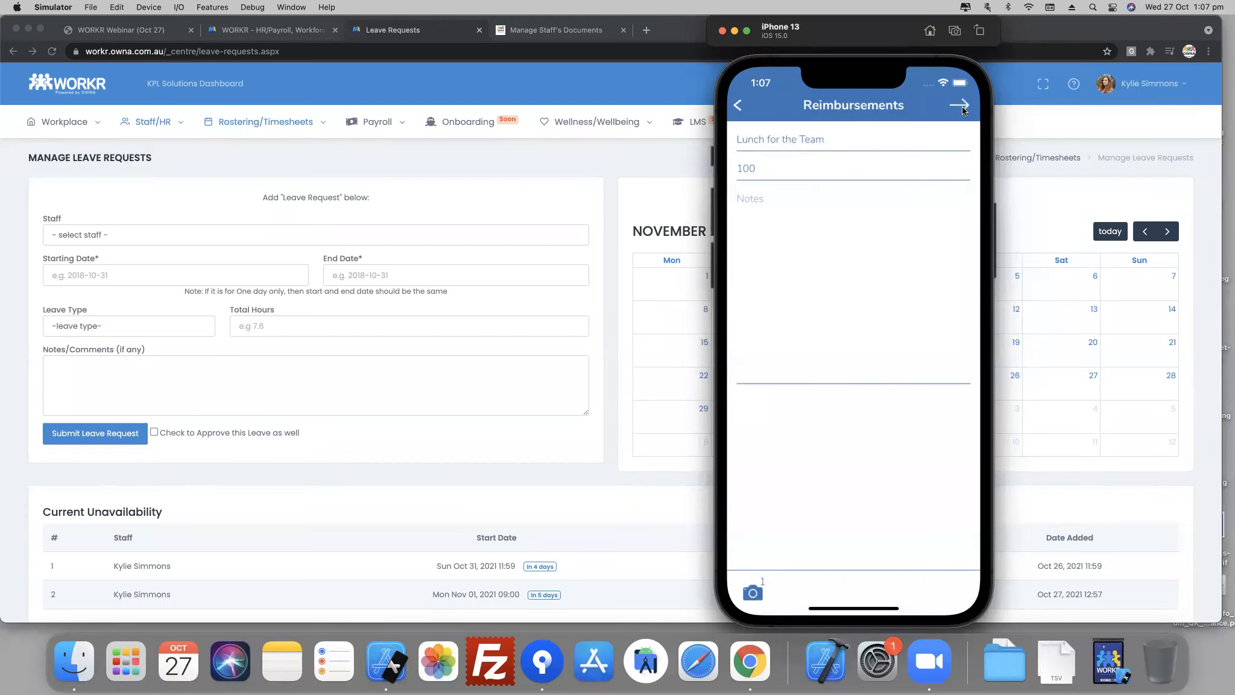
- Add the note "Lunch for my team." to the reimbursement and submit it
left_click(962, 106)
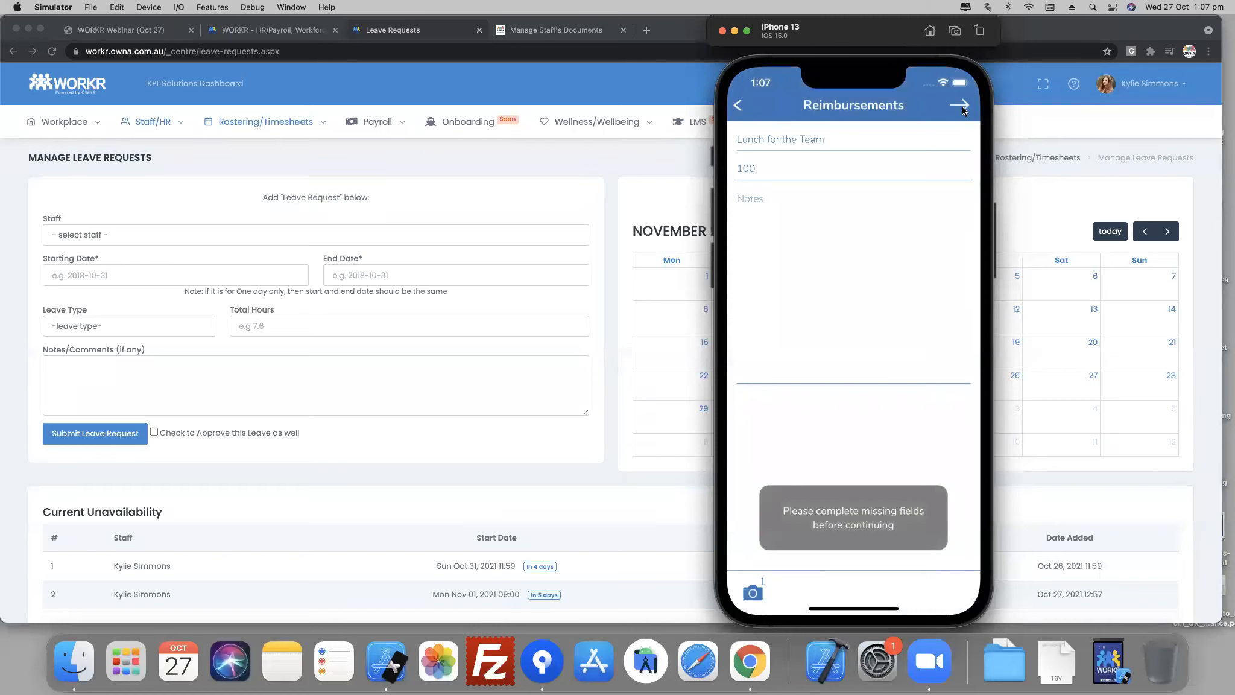
left_click(833, 244)
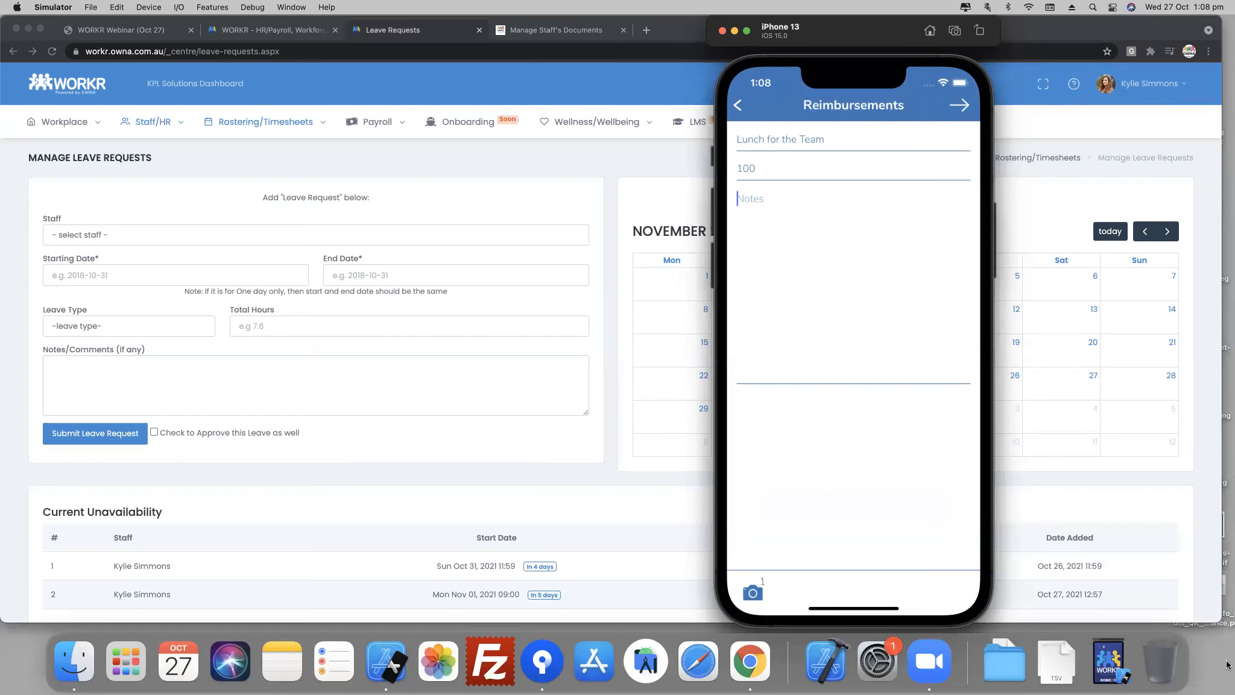
type("Lunch for my team.")
left_click(960, 106)
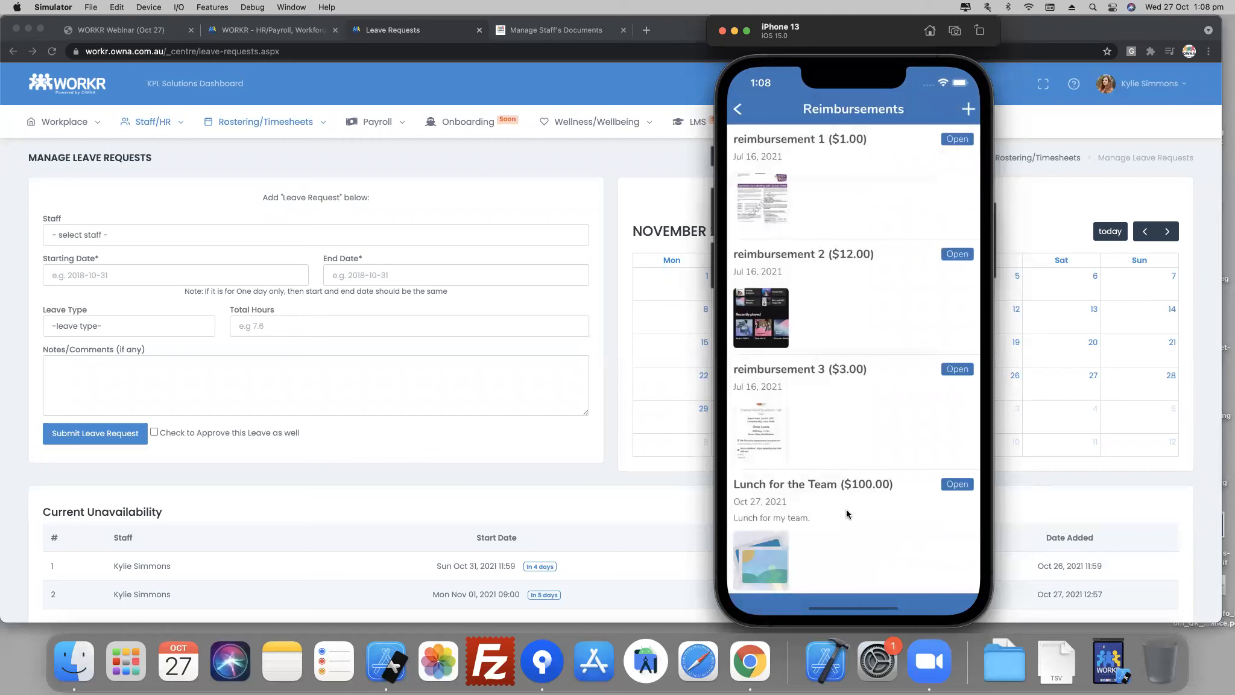
- Reveal the edit and delete options for the "Lunch for the Team" reimbursement, then dismiss them
left_click_drag(824, 547, 830, 474)
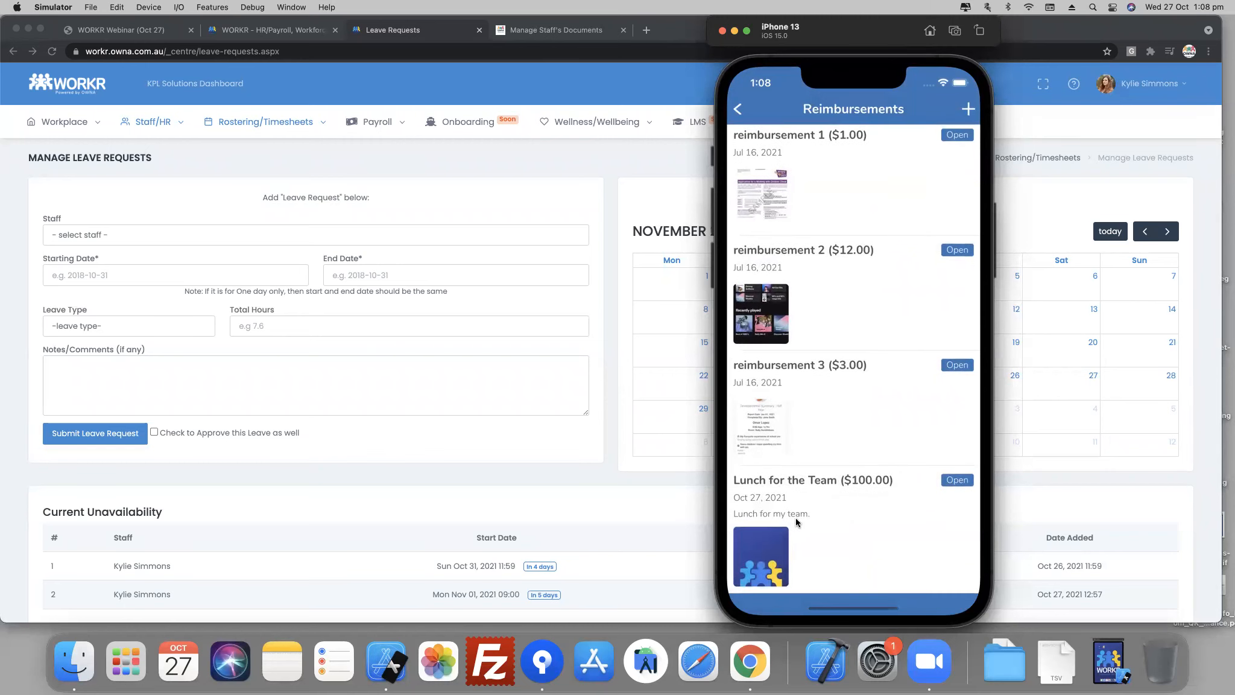
left_click_drag(890, 521, 778, 513)
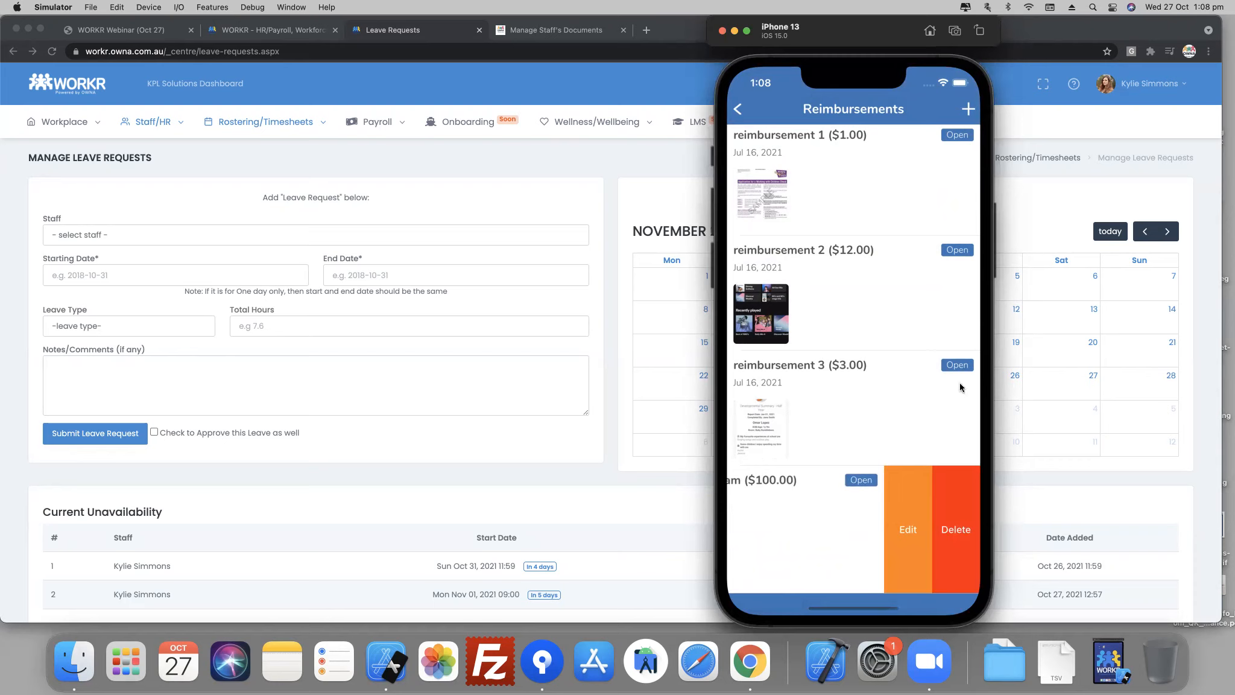
left_click(825, 514)
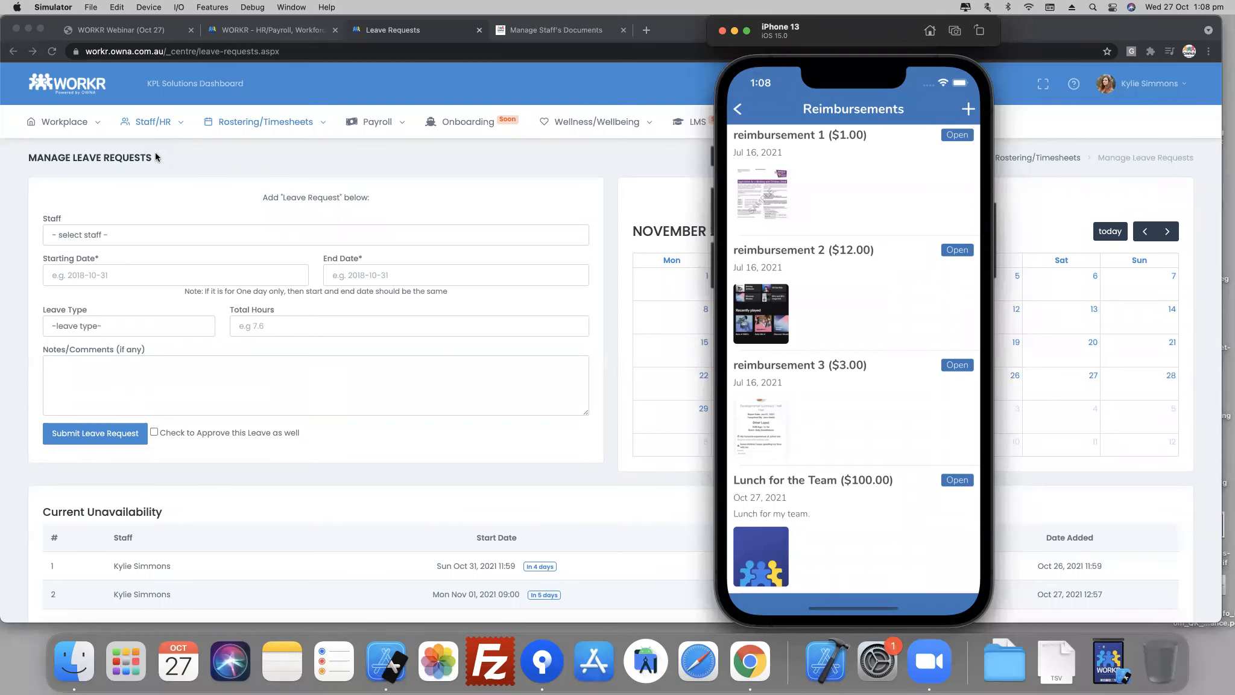
- Switch to Chrome, try to open the Manage Reimbursements page, and go back to the leave requests page
left_click(158, 122)
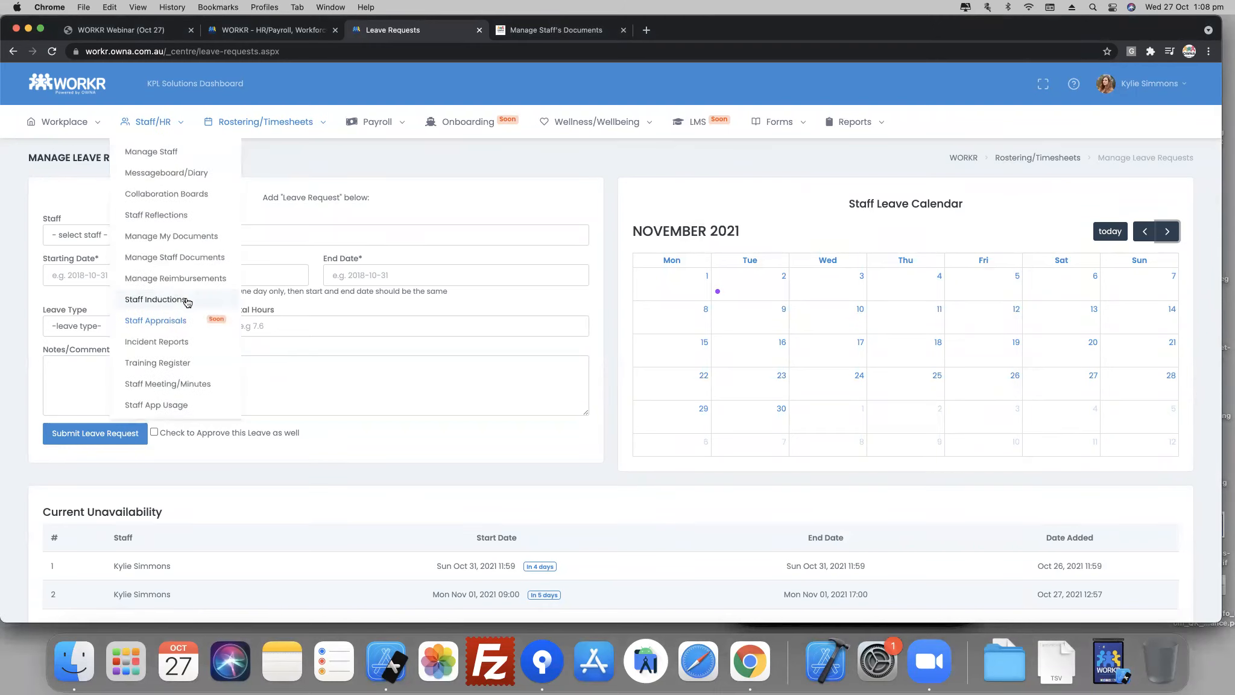
left_click(179, 278)
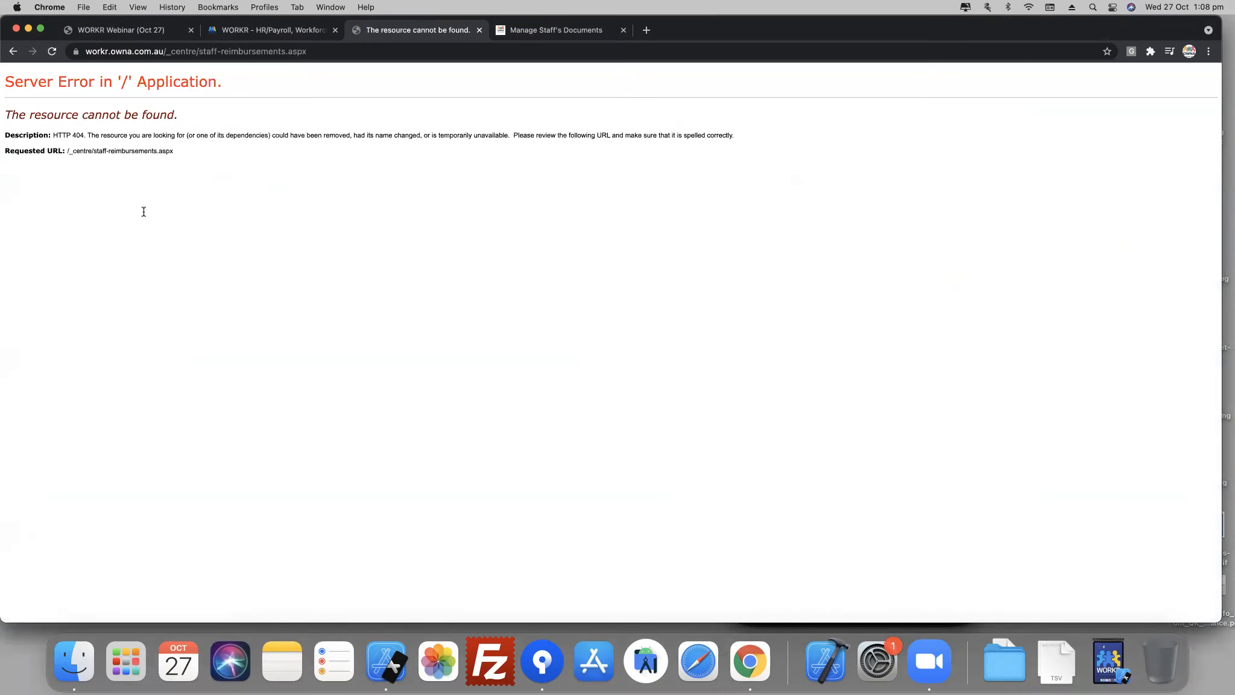
left_click(14, 51)
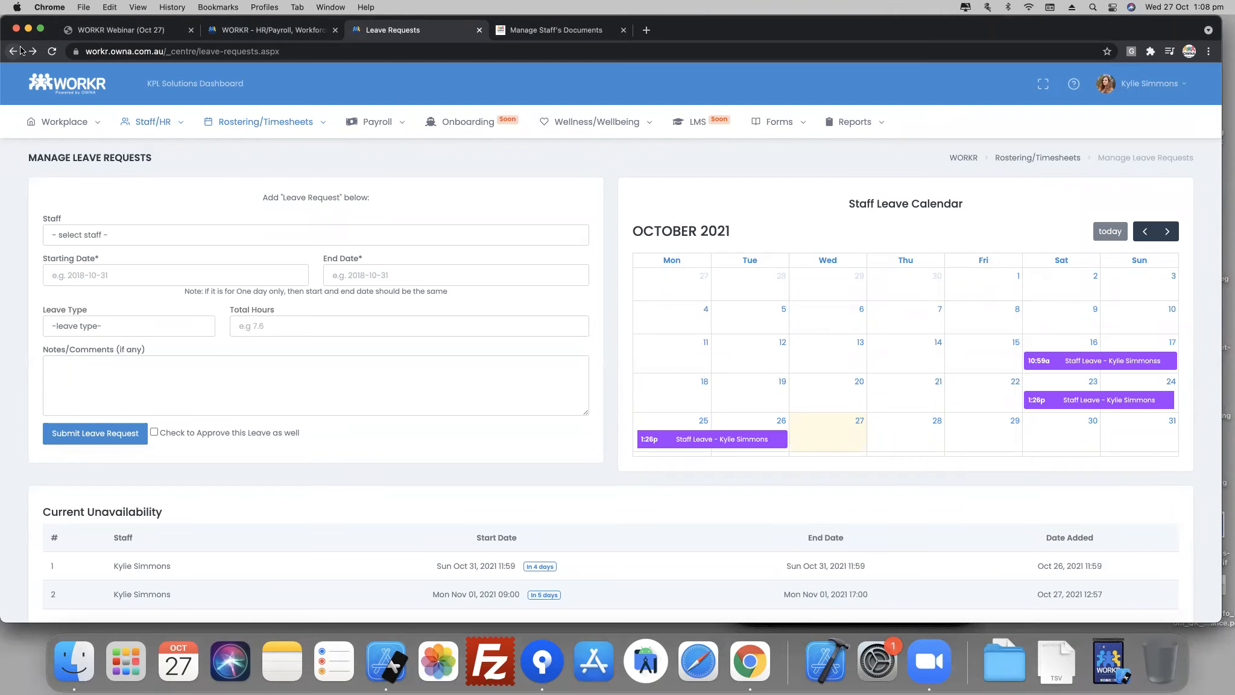
- Return to the dashboard and review the System Audit History entries
left_click(13, 50)
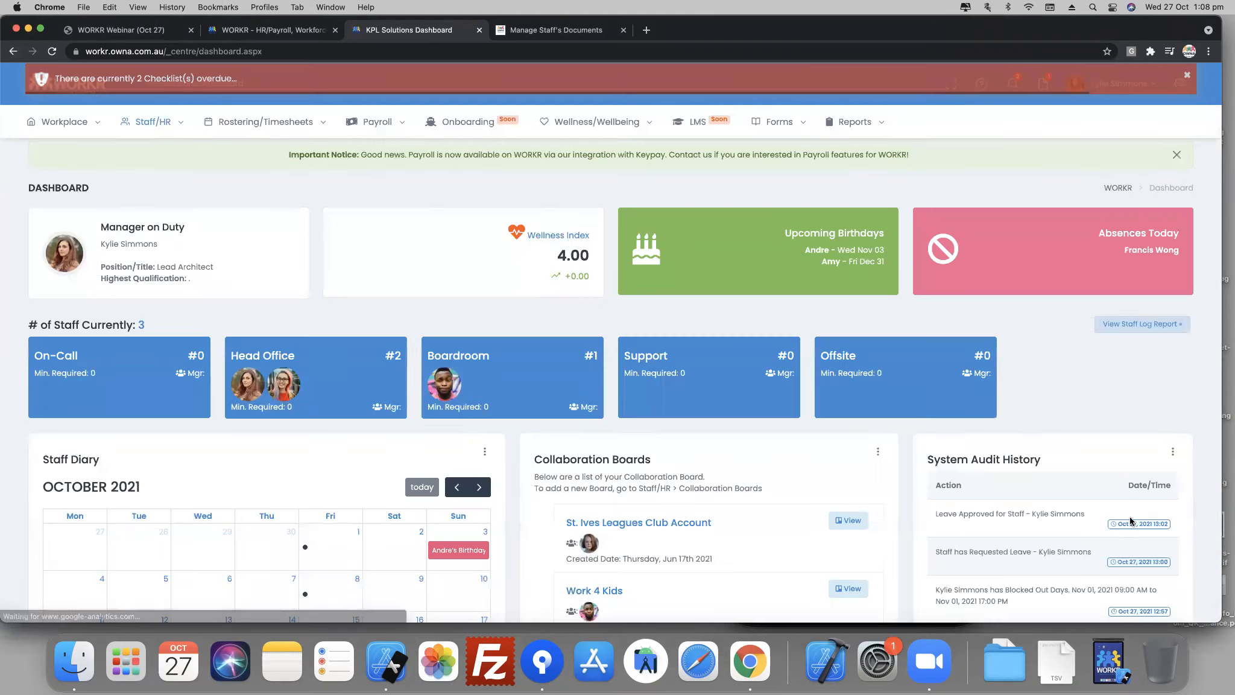
scroll(1103, 515, "down", 3)
scroll(1093, 519, "down", 4)
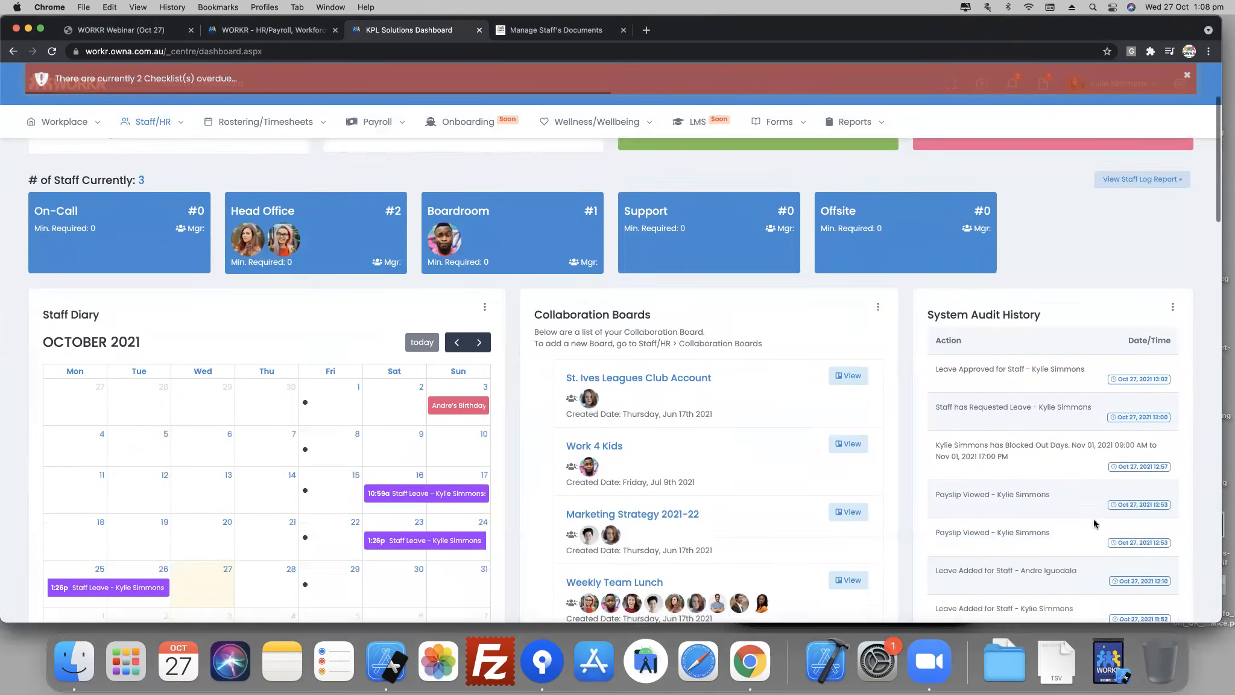
scroll(1083, 515, "down", 4)
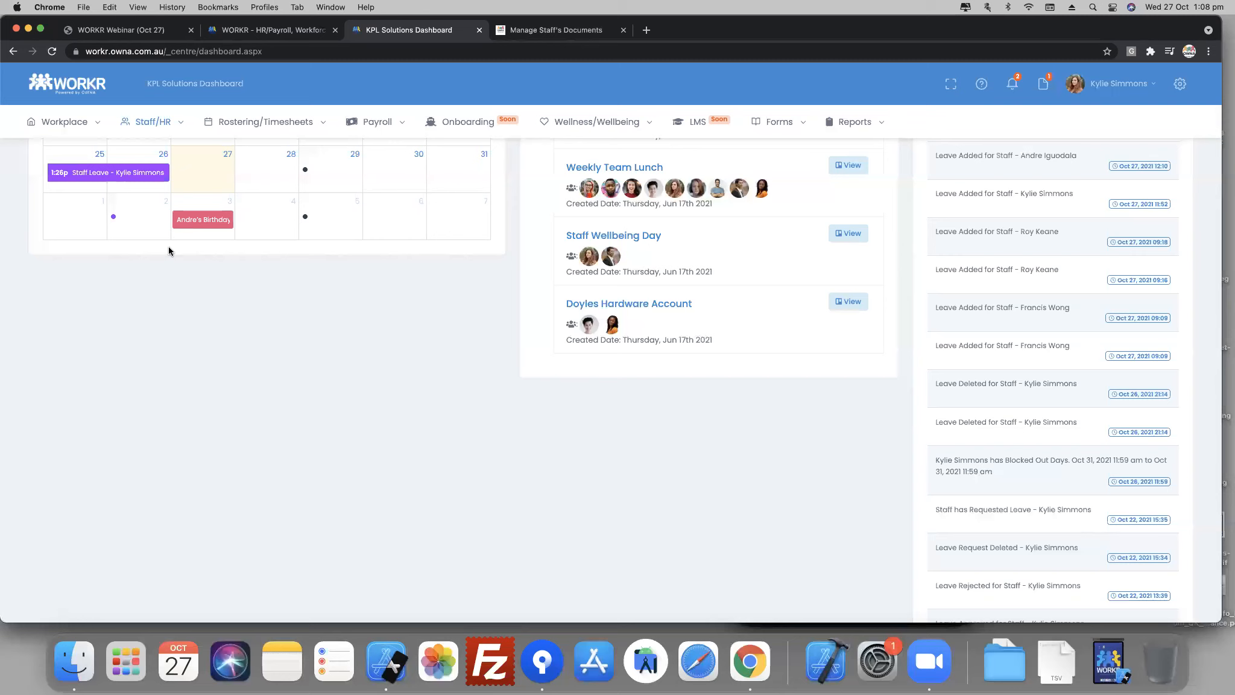
scroll(1009, 379, "up", 10)
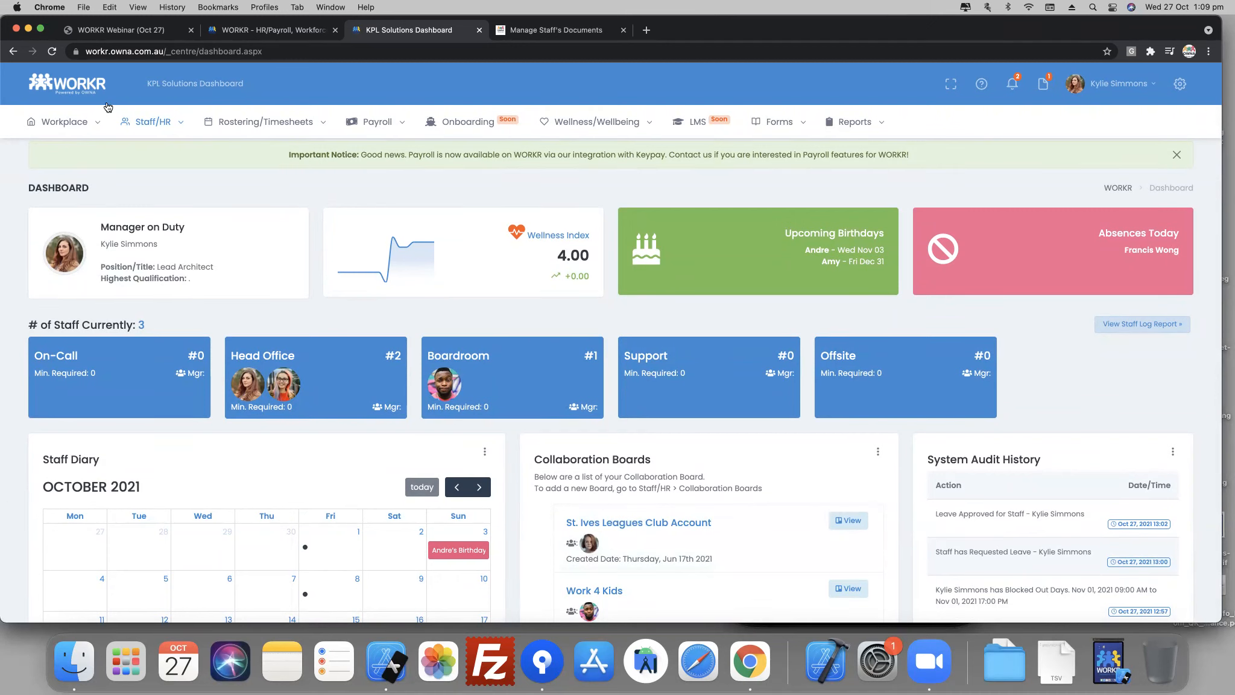
- Open the workplace Asset Registry and review the logged assets with their prices and staff allocations
left_click(37, 126)
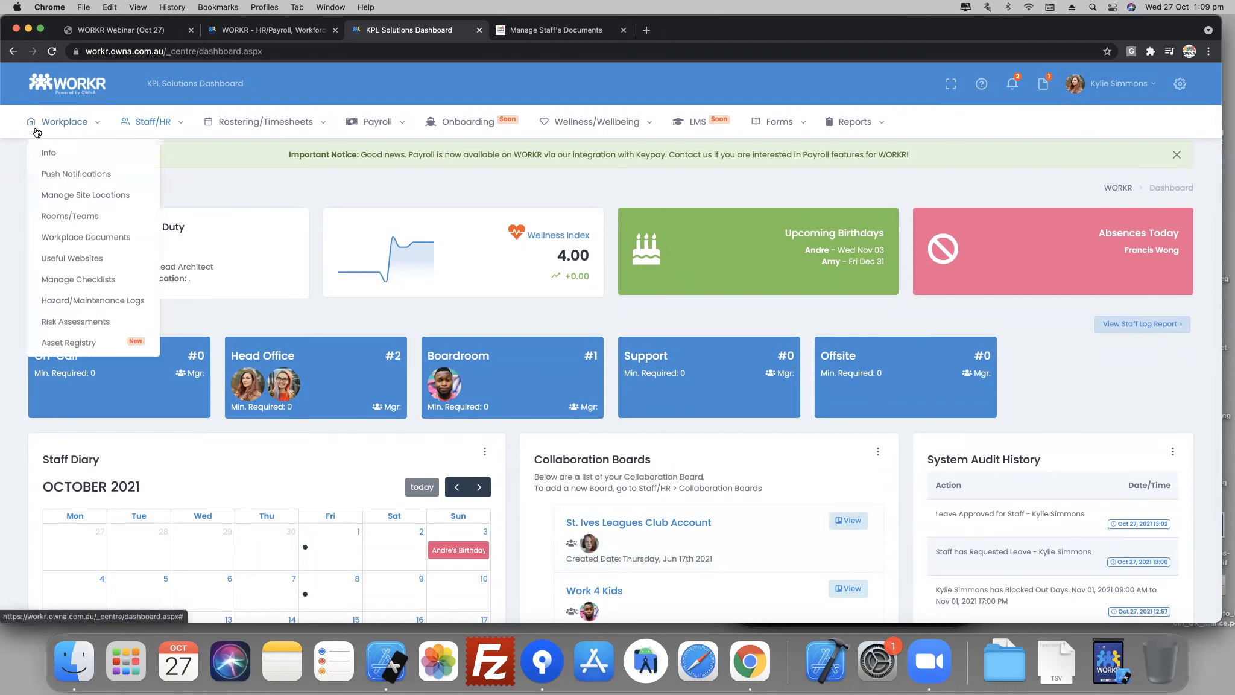
left_click(77, 341)
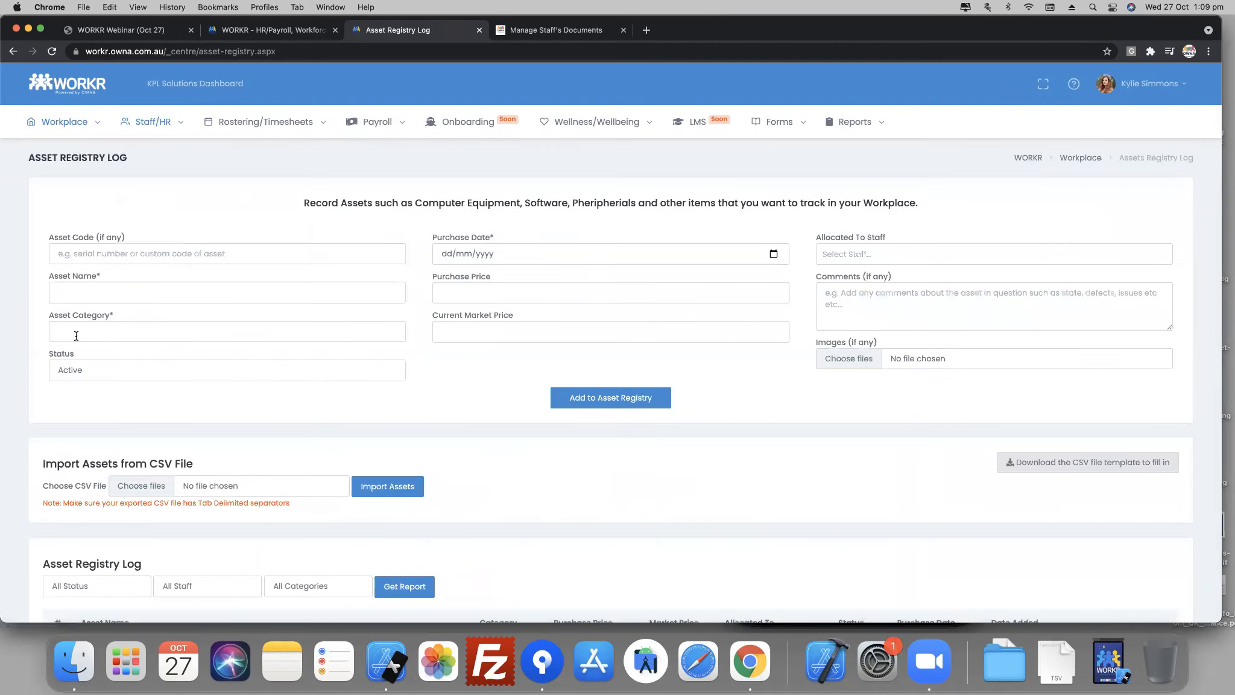
scroll(445, 494, "down", 6)
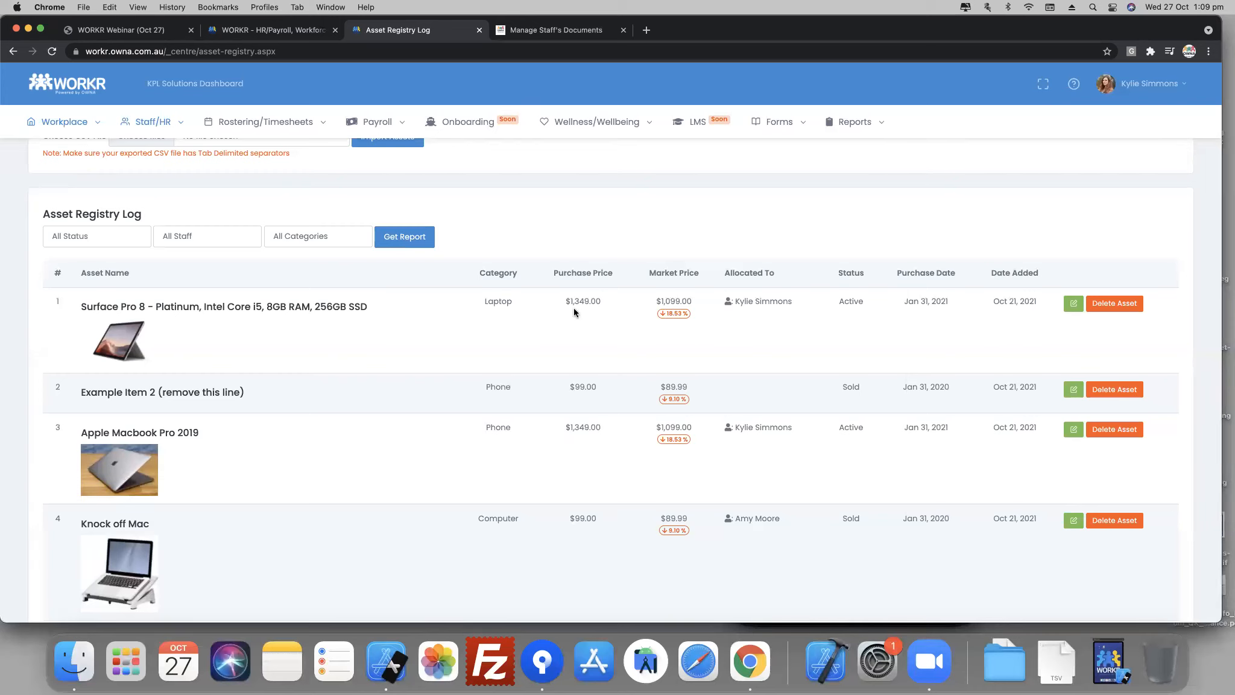
left_click_drag(572, 303, 706, 308)
left_click_drag(740, 519, 772, 519)
scroll(289, 463, "up", 6)
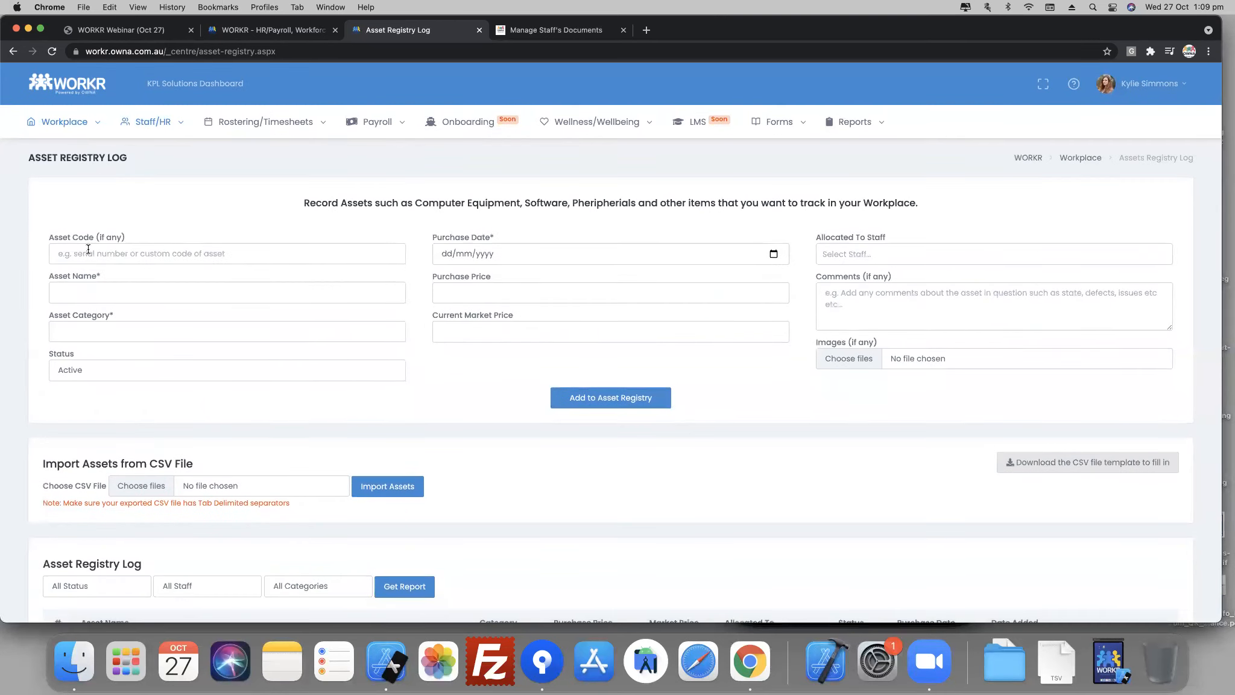
- Enter a new asset named "iMac 2015 21inch" in category Computer, keeping its status as Active
left_click(72, 291)
type("iMac 20")
type("15 21")
type("inch")
type("Computer")
left_click(93, 375)
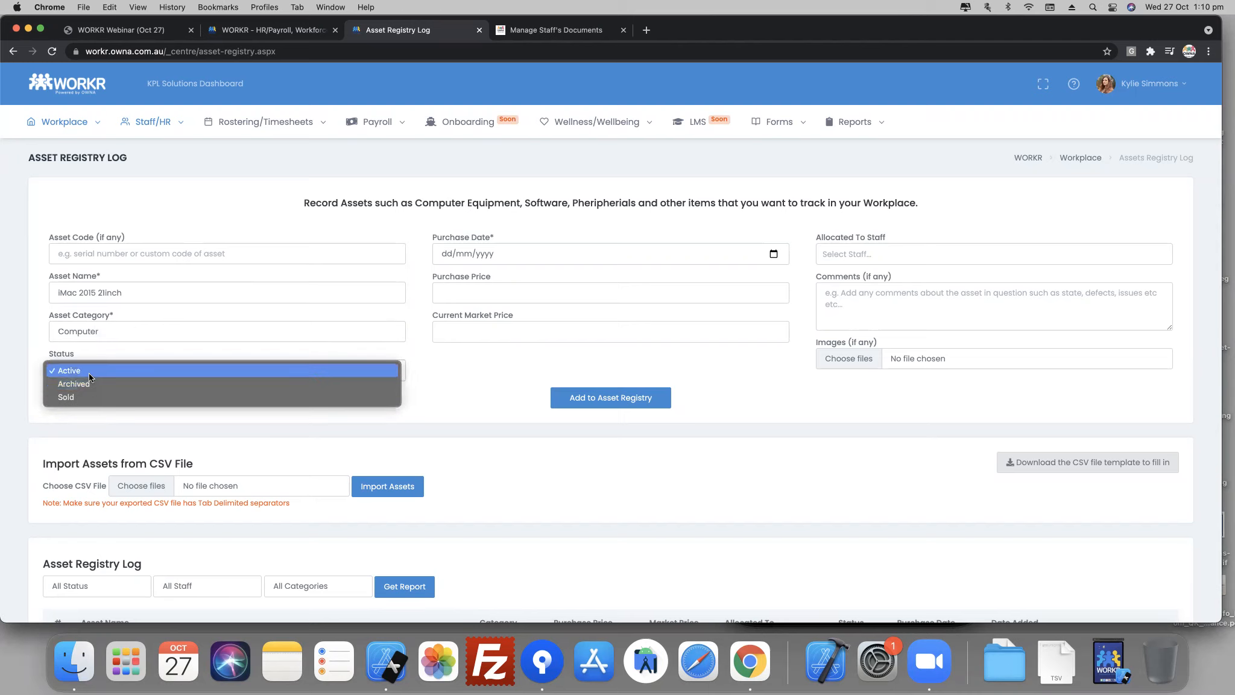
left_click(529, 381)
- Set the asset's purchase date to 30/06/2016, purchase price to 2500 and current market price to 999
left_click(561, 252)
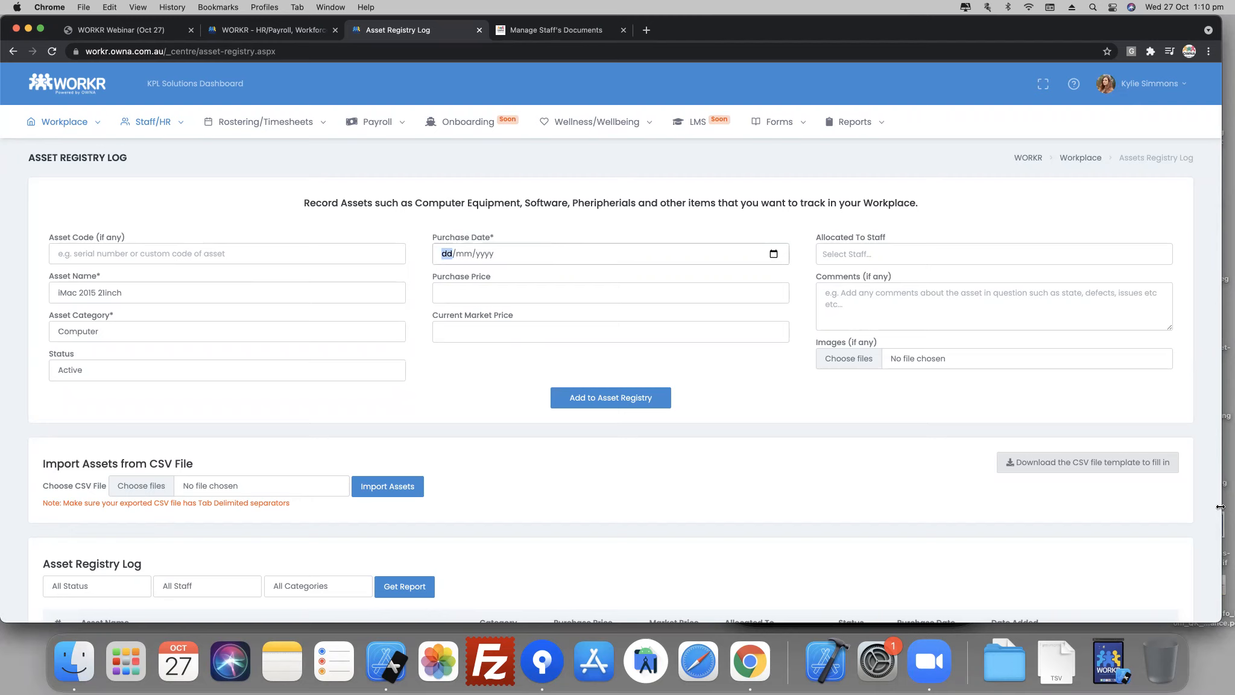
type("30/06/2016")
left_click(570, 294)
type("2500")
left_click(525, 331)
type("999")
- Allocate the iMac to the second staff member in the list and add it to the asset registry
left_click(869, 255)
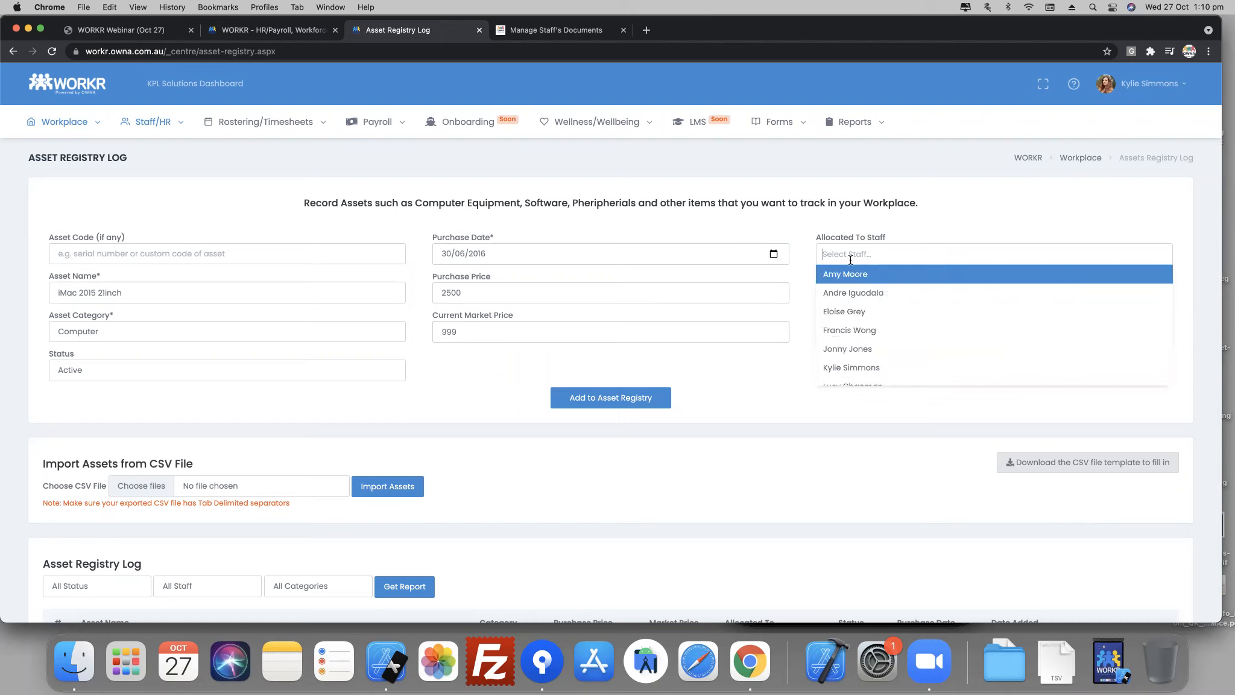
left_click(862, 294)
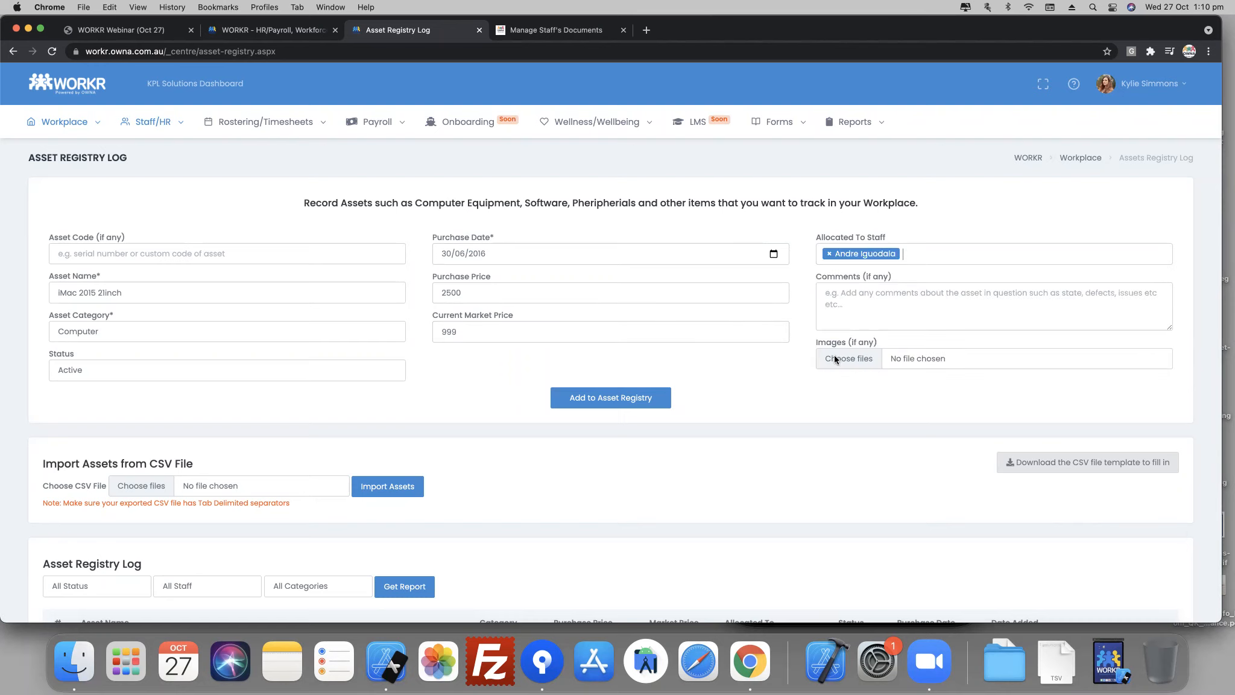
left_click(622, 412)
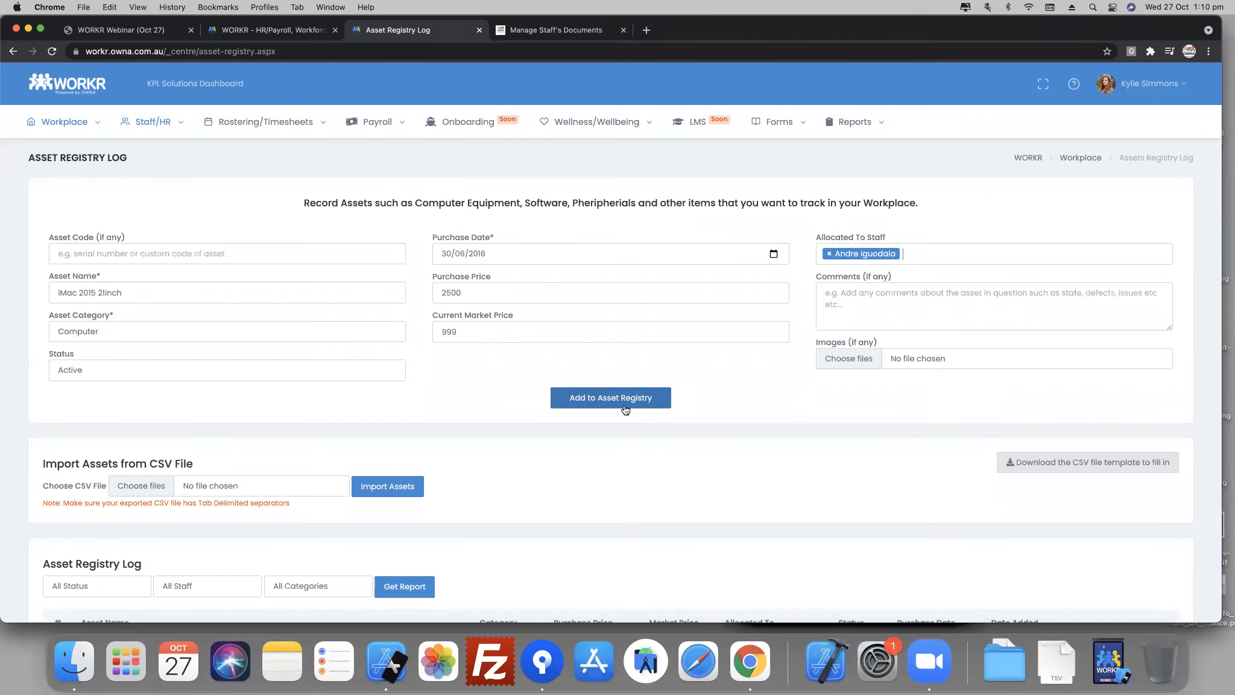
left_click(624, 404)
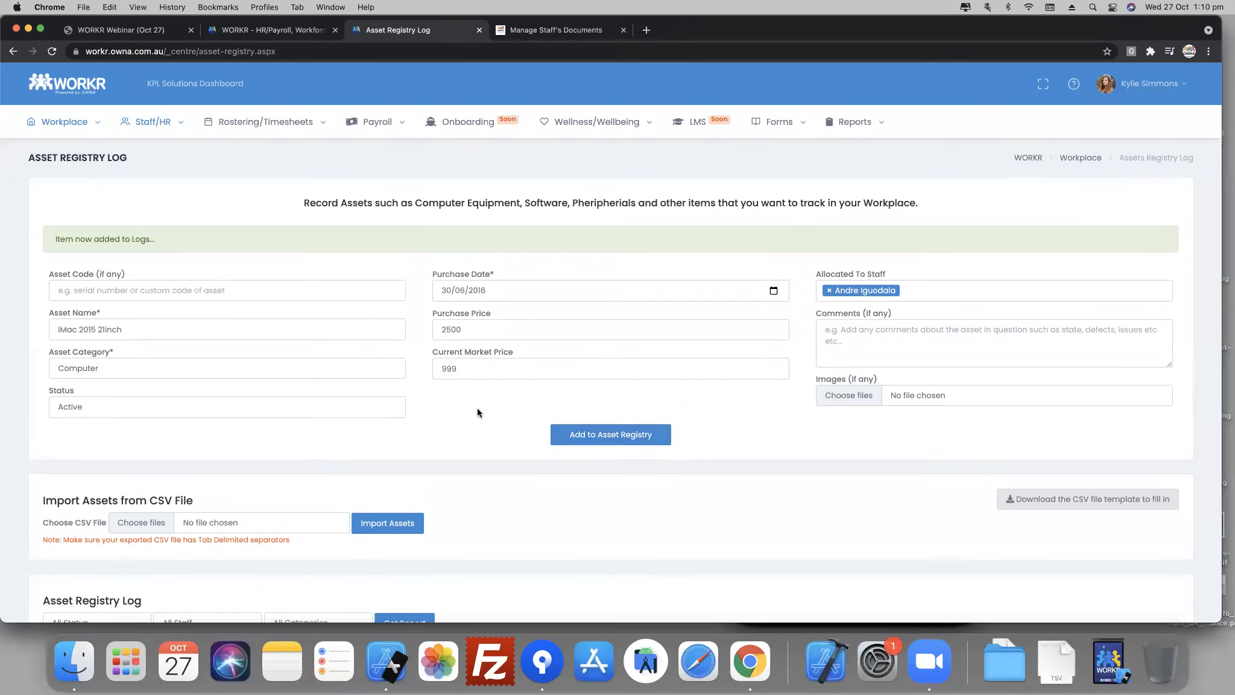
- Review the new iMac entry and the other assets in the Asset Registry Log
scroll(477, 407, "down", 5)
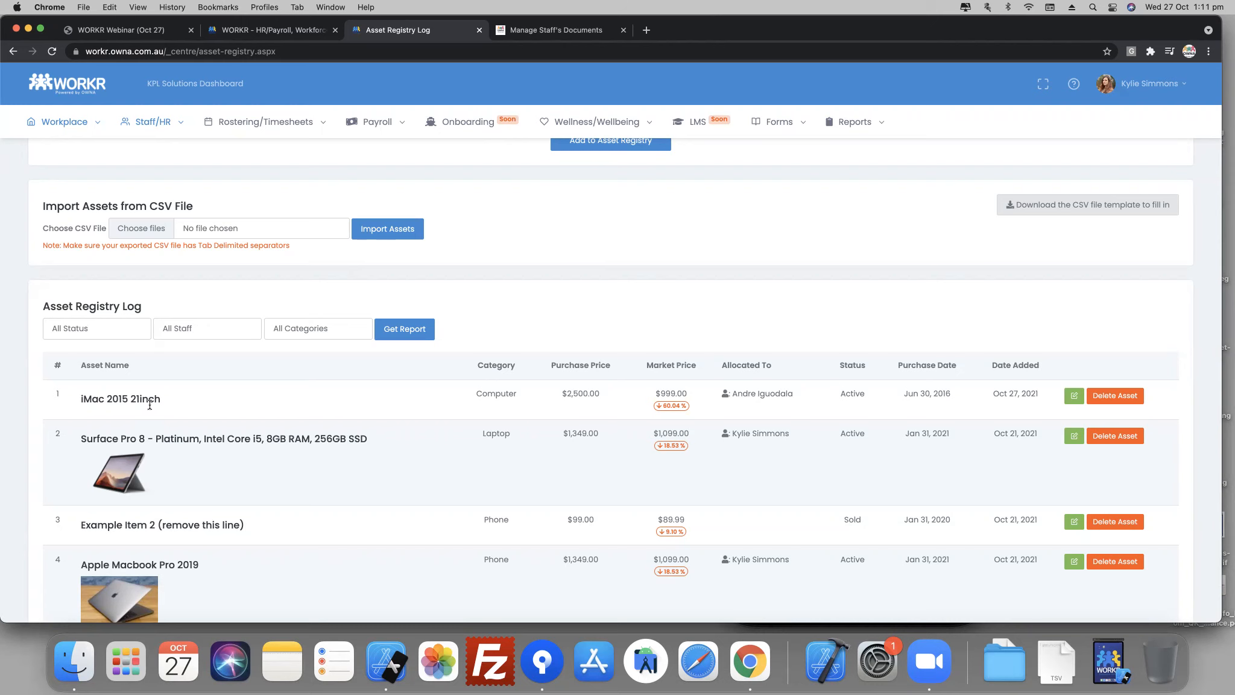
scroll(362, 453, "up", 5)
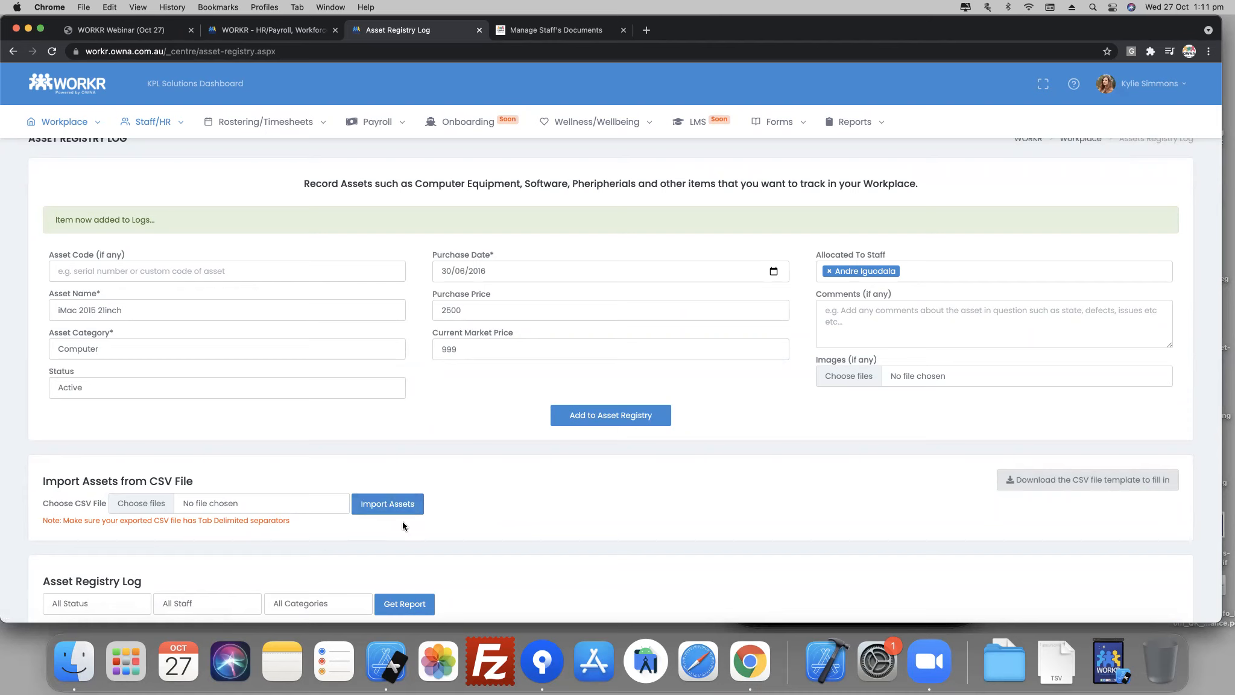
scroll(459, 511, "down", 1)
scroll(458, 515, "down", 6)
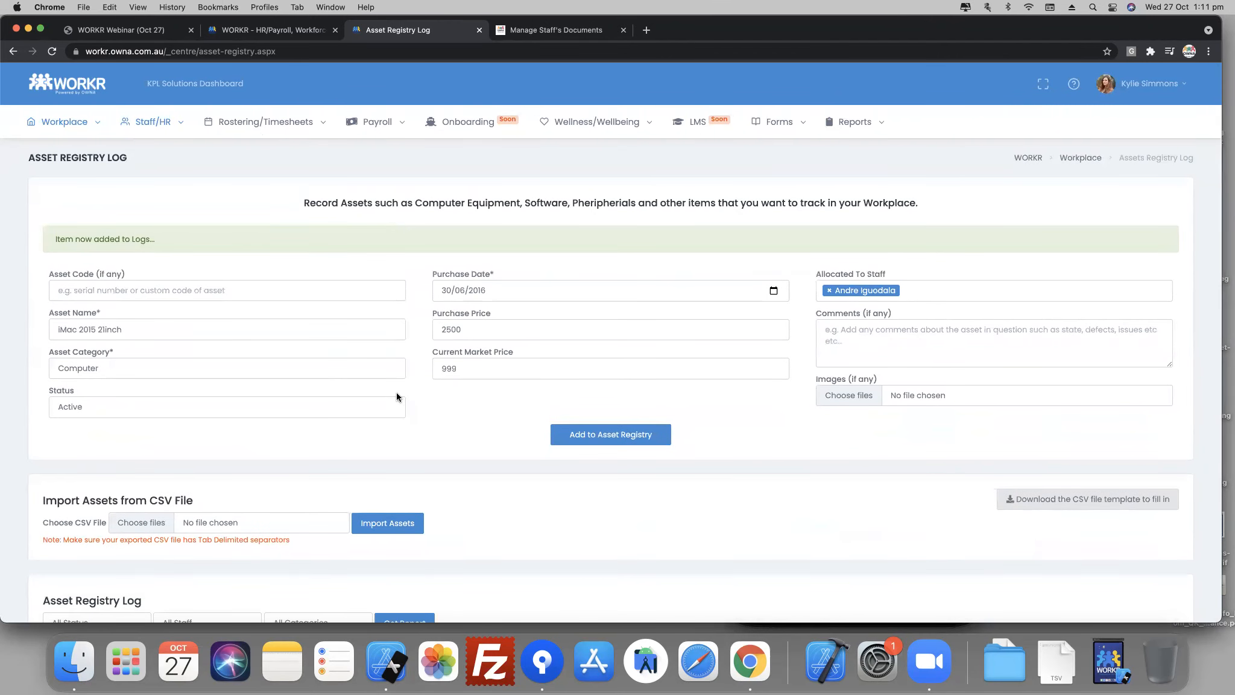
- Open the Wellness Index from the dashboard and examine the staff wellness graph and feedback ratings
left_click(68, 90)
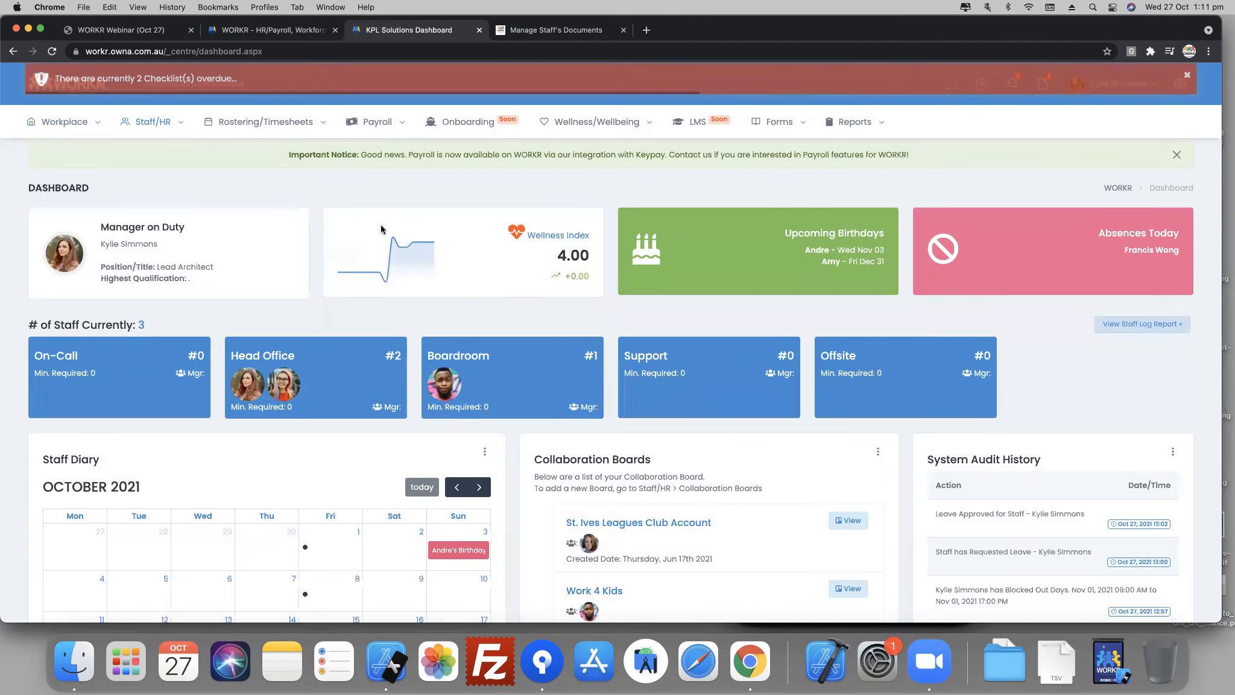
mouse_move(384, 224)
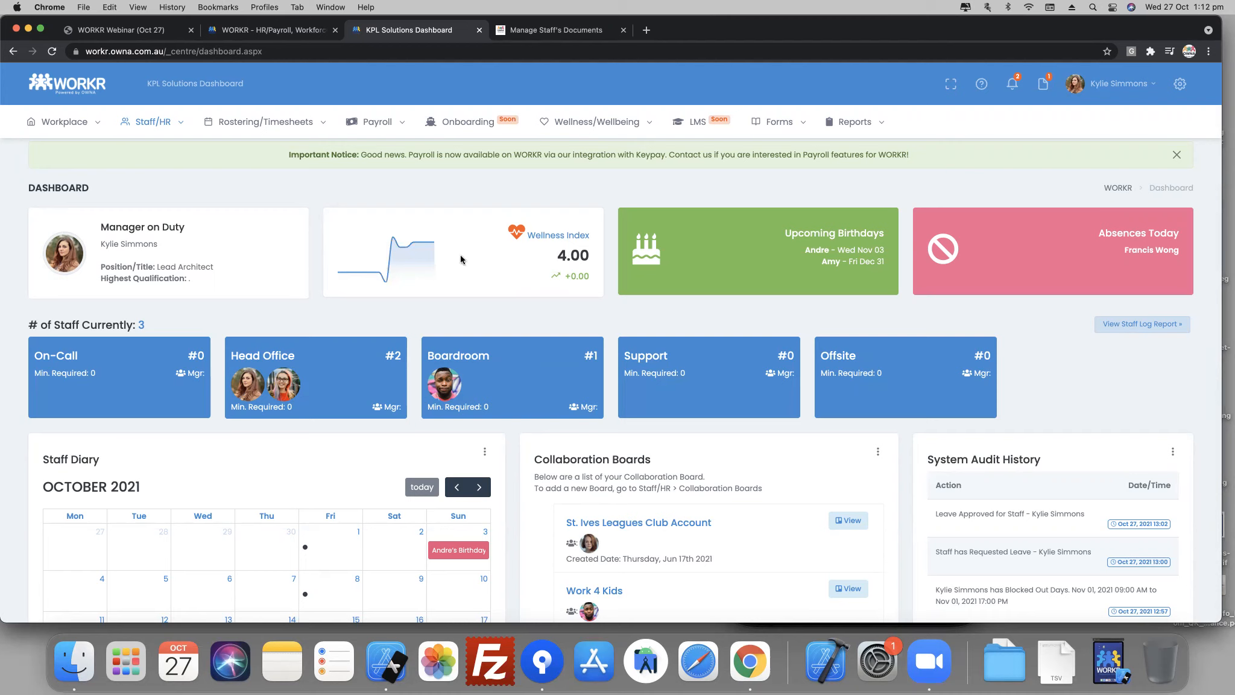
mouse_move(424, 259)
left_click(564, 239)
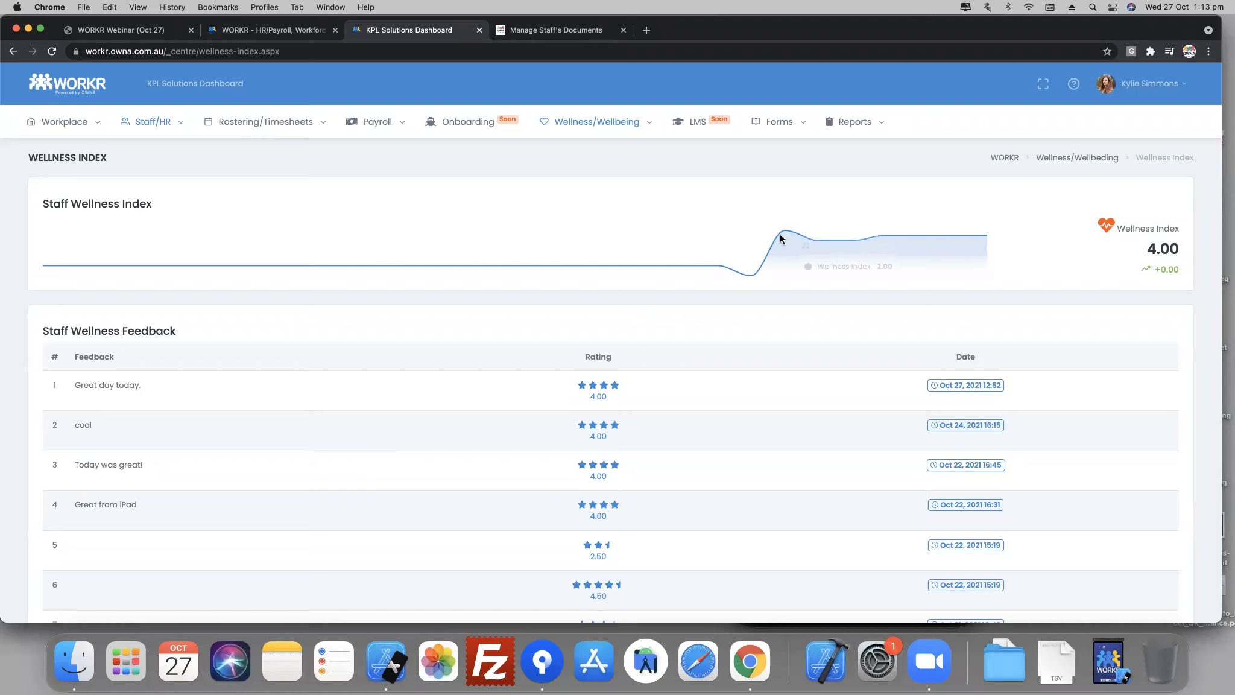
mouse_move(796, 237)
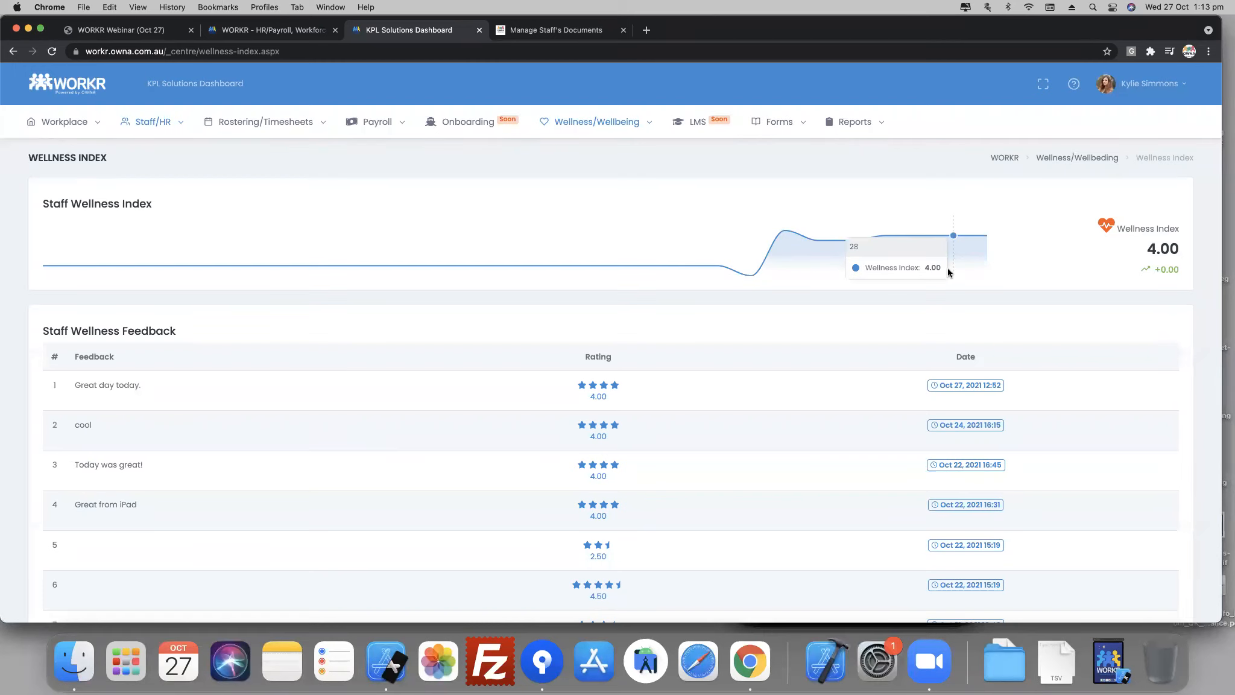
- Leave the Wellness Index, open Manage Checklists and review the options for adding and replicating checklists
left_click(66, 91)
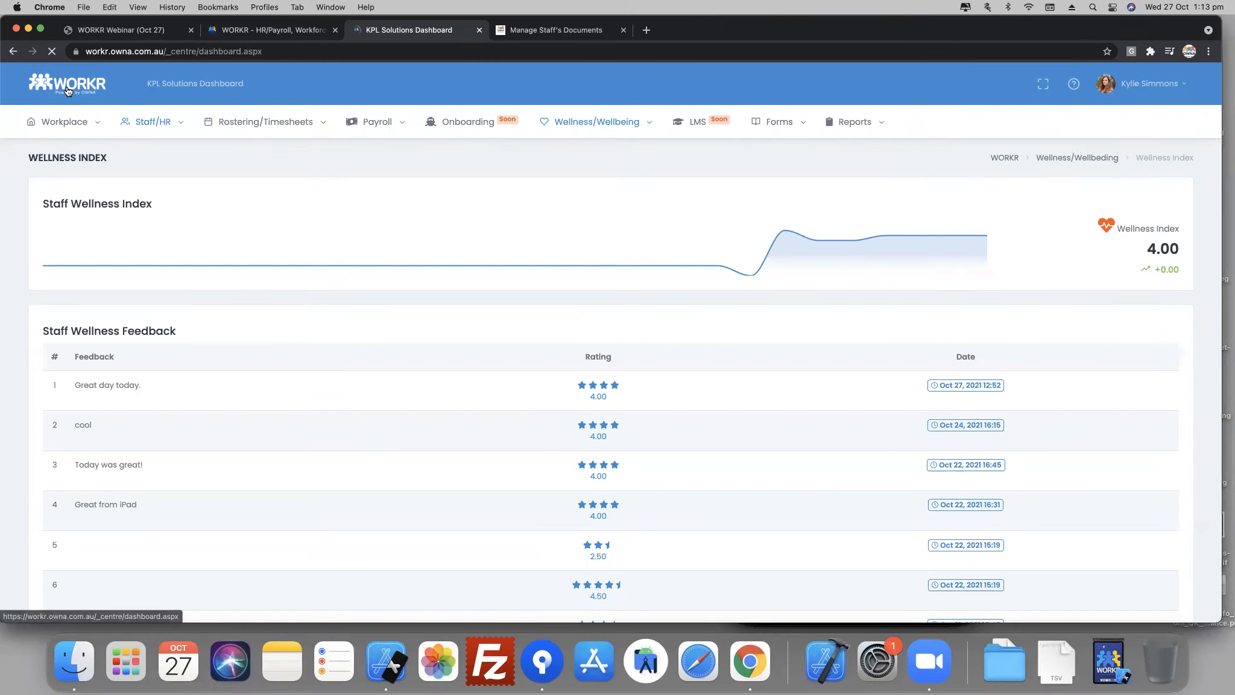
mouse_move(74, 126)
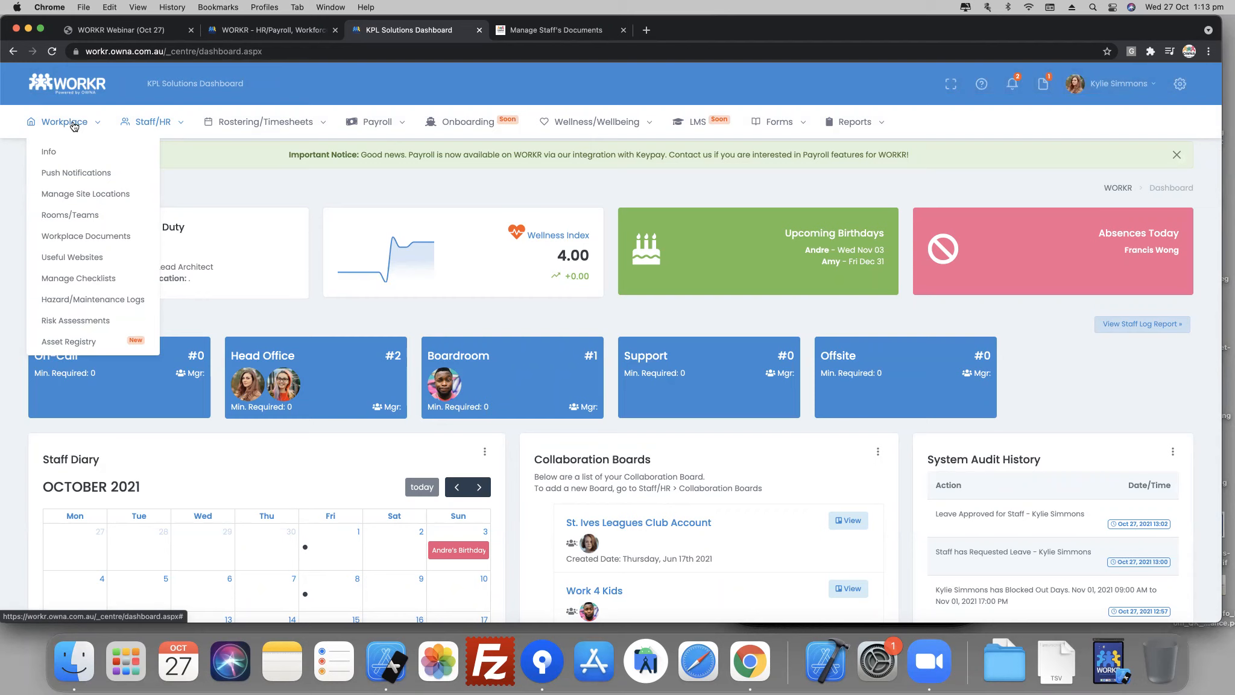
left_click(88, 287)
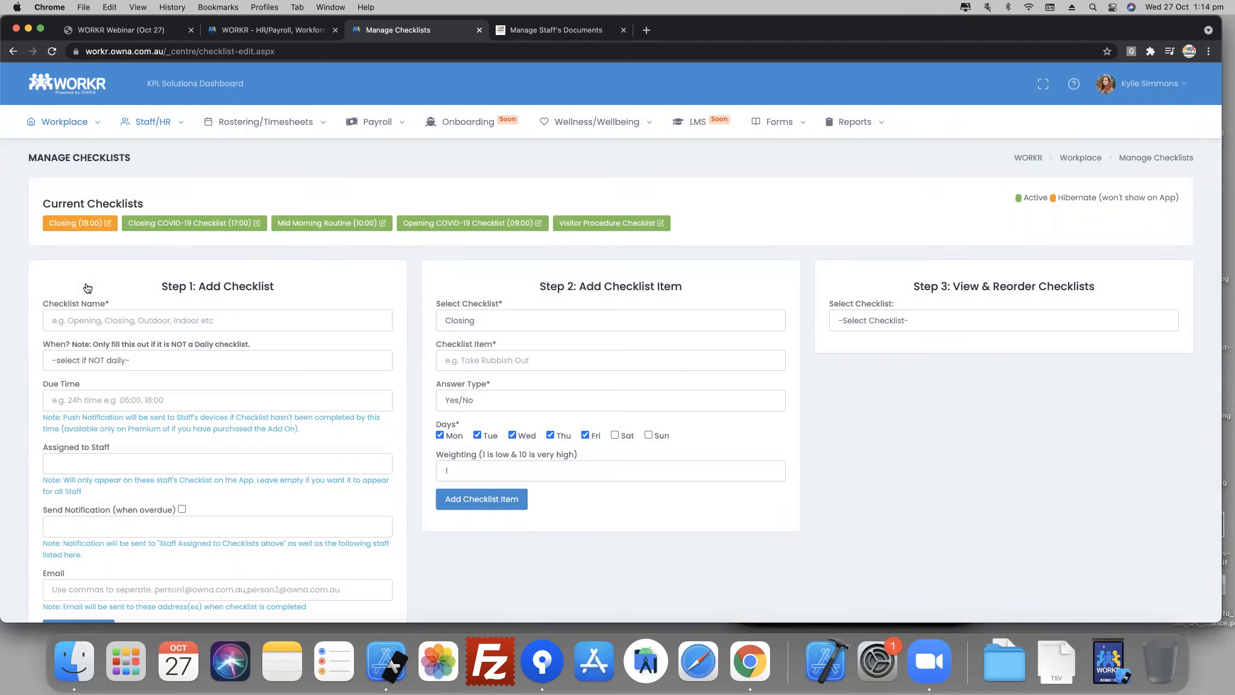
scroll(148, 313, "down", 3)
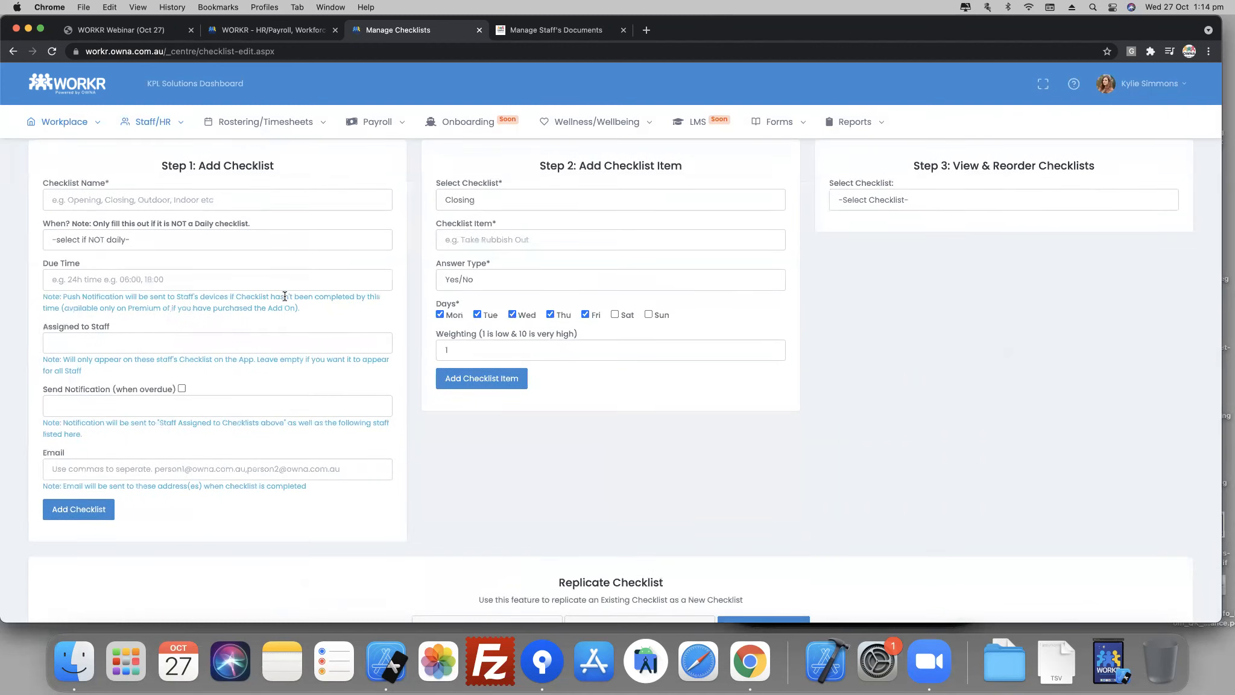
scroll(287, 300, "down", 2)
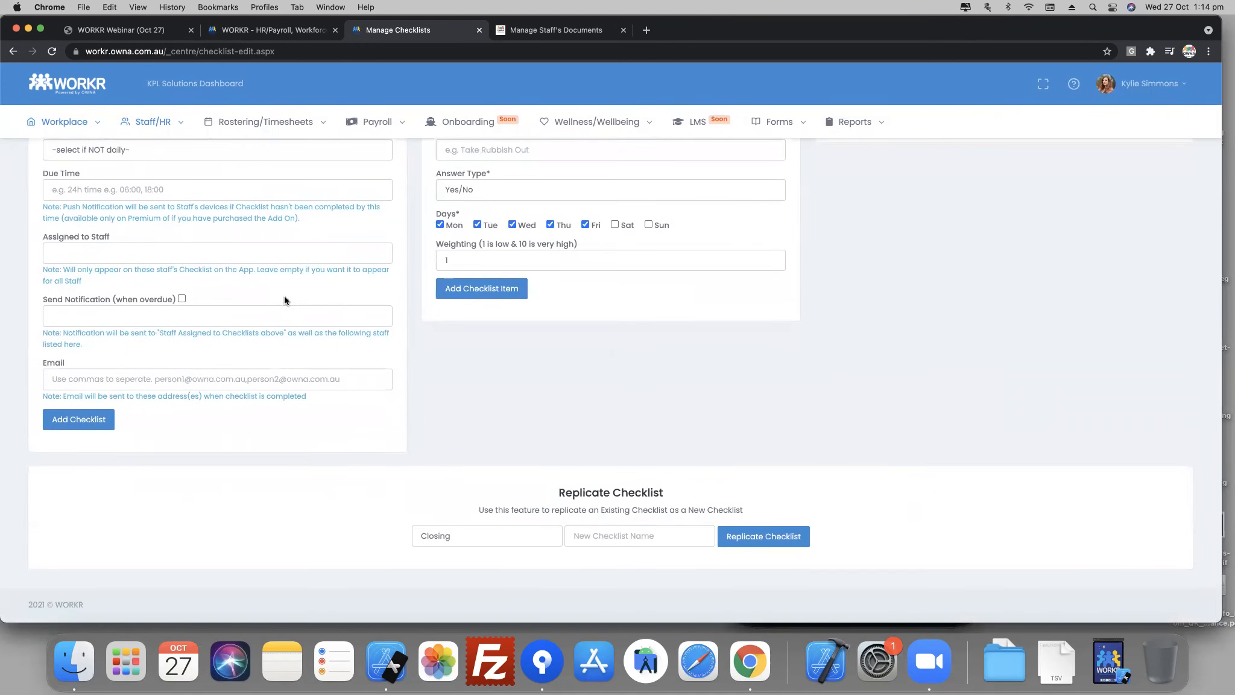
scroll(381, 296, "up", 3)
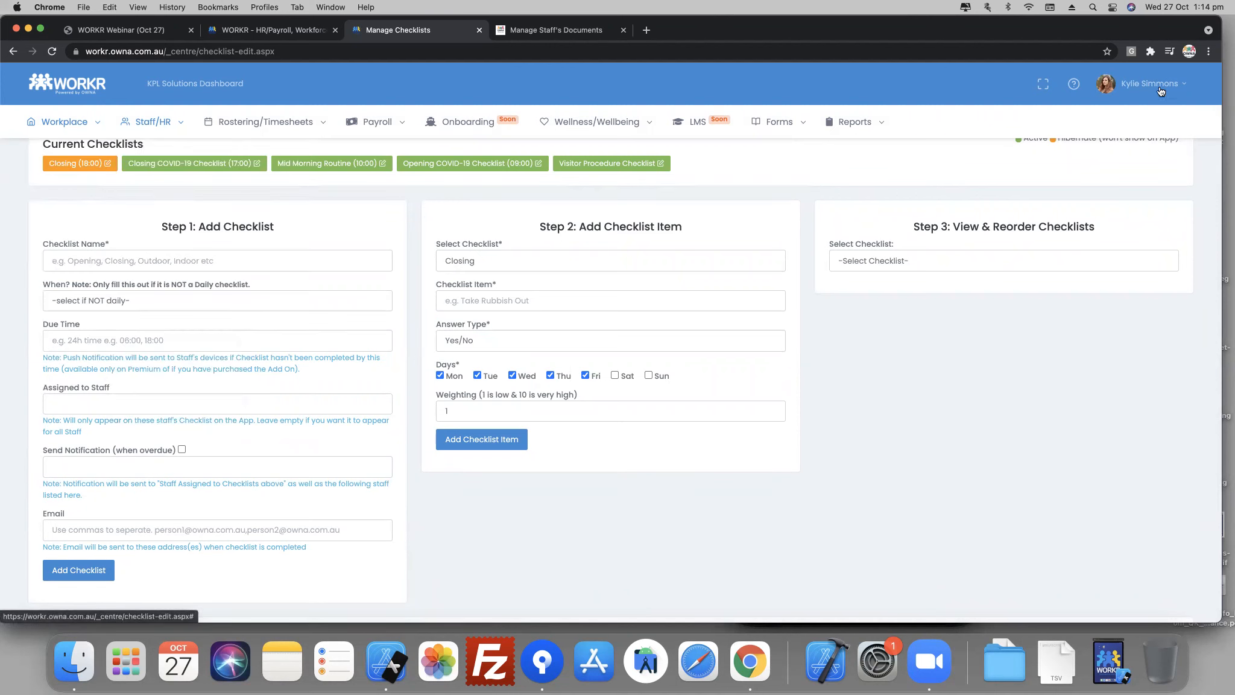
- View the signed-in account's menu options and return to the dashboard
left_click(1155, 92)
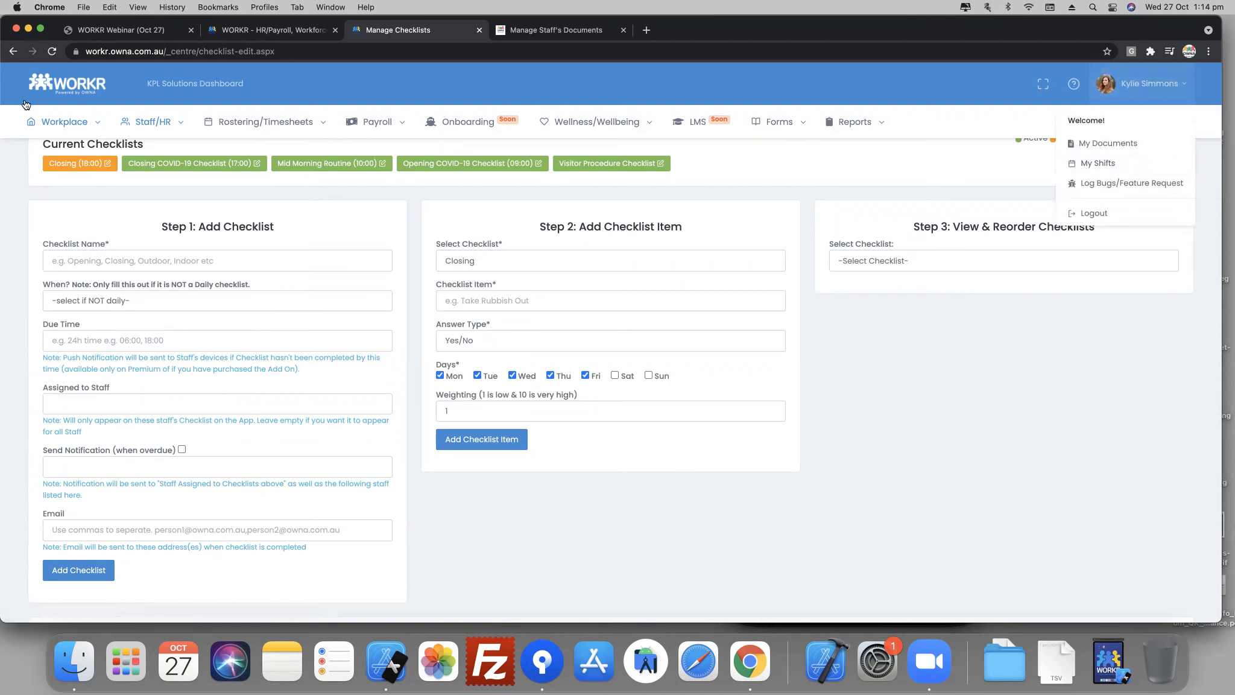
left_click(53, 92)
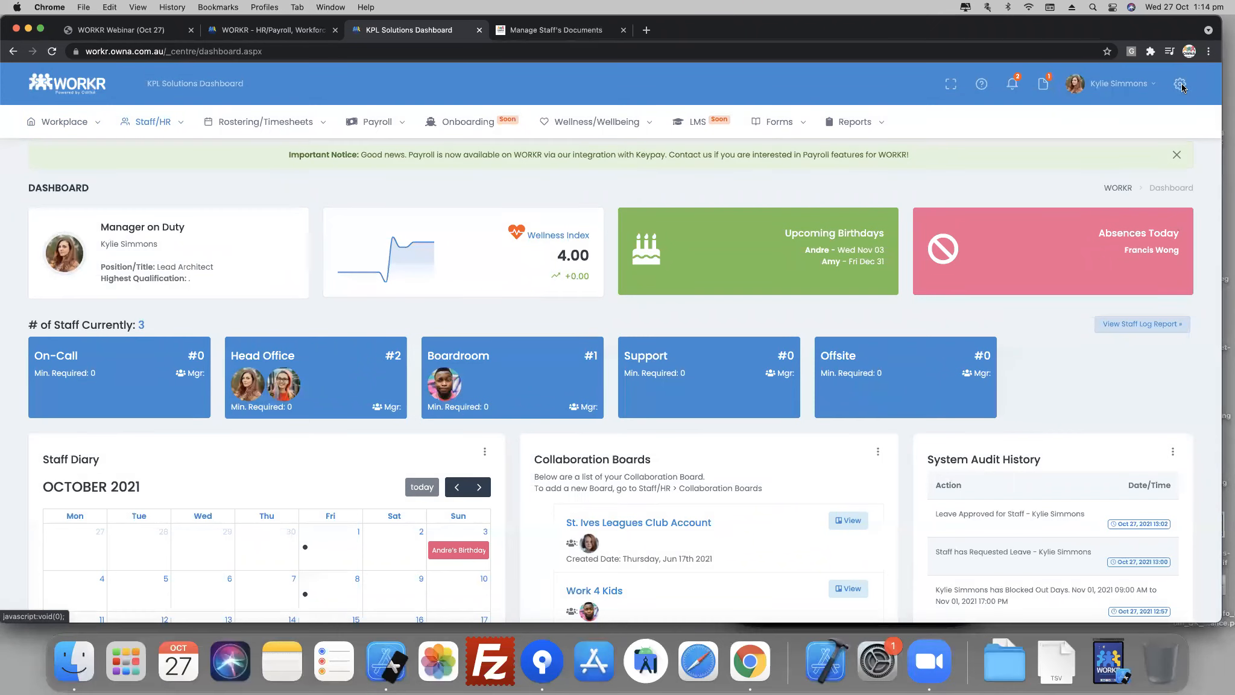
- Switch the dashboard's colour scheme to Dark Mode in the Theme Settings and close the settings
left_click(1181, 85)
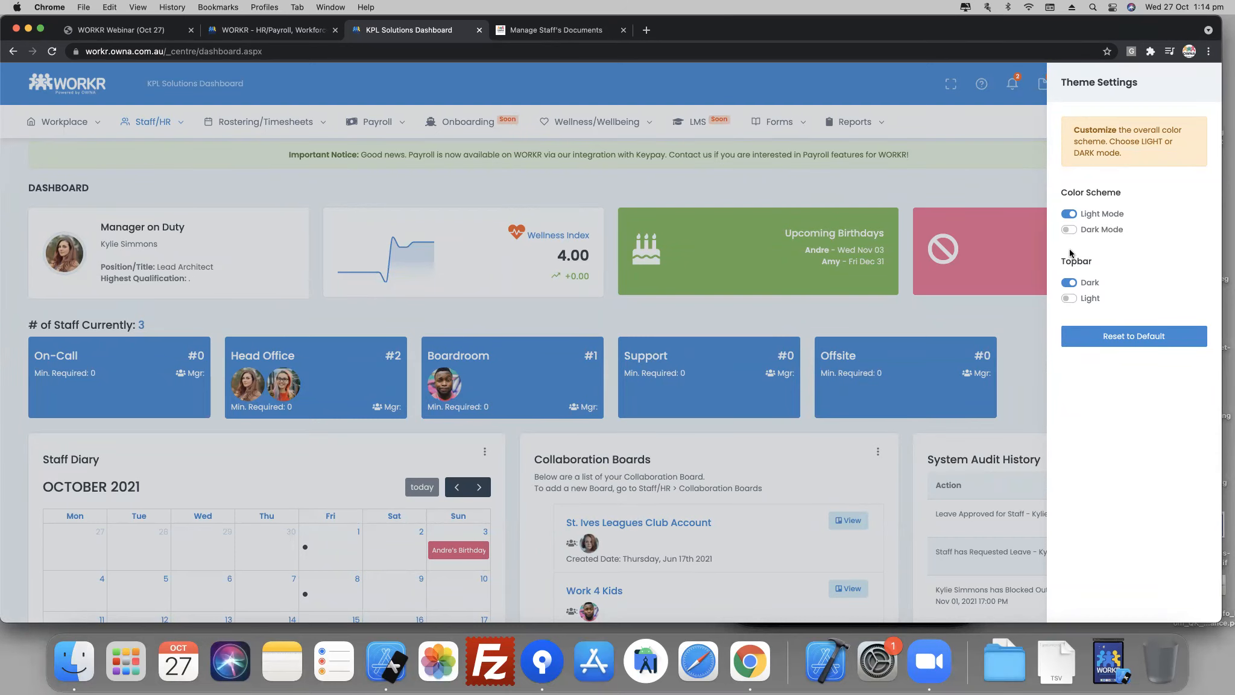
left_click(1070, 229)
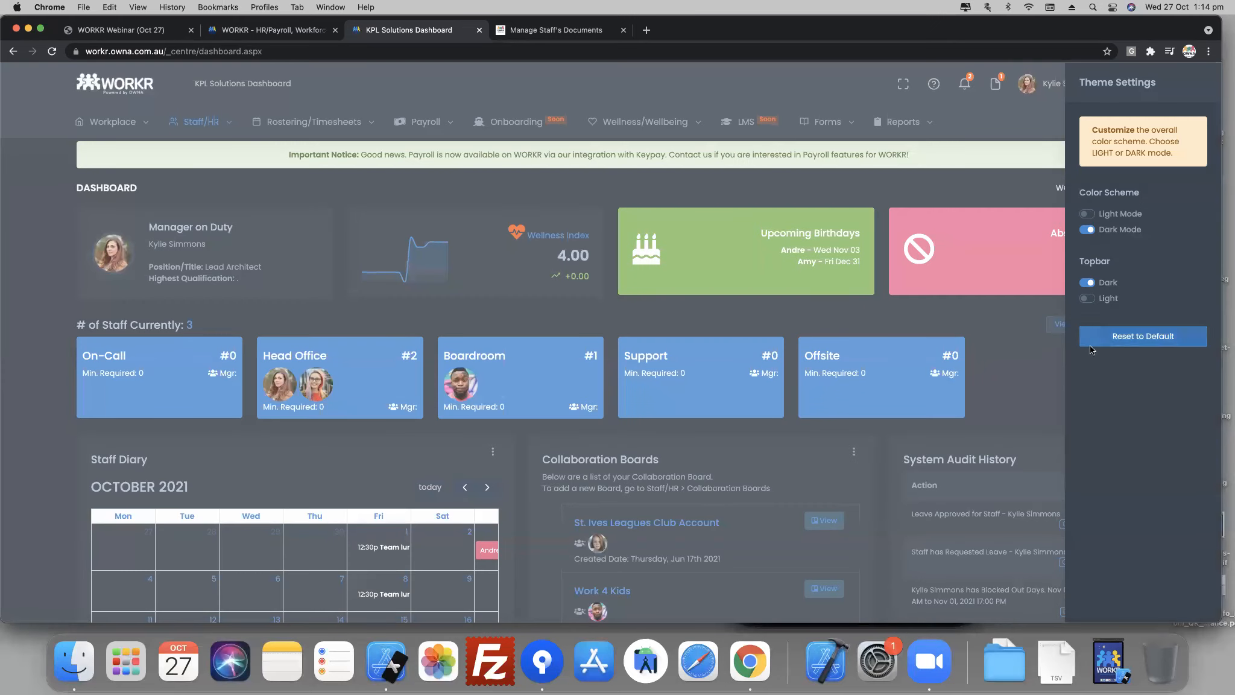
left_click(1036, 361)
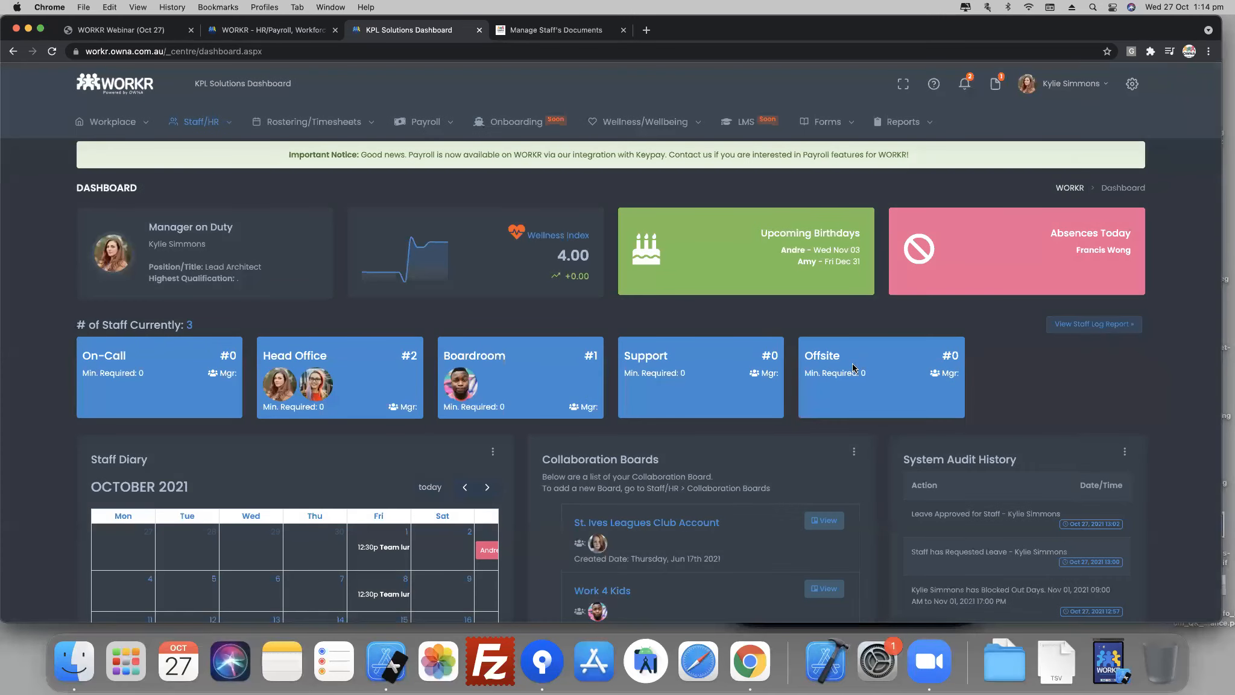
- View the Build Roster page in the dark colour scheme and return to the dashboard
mouse_move(198, 123)
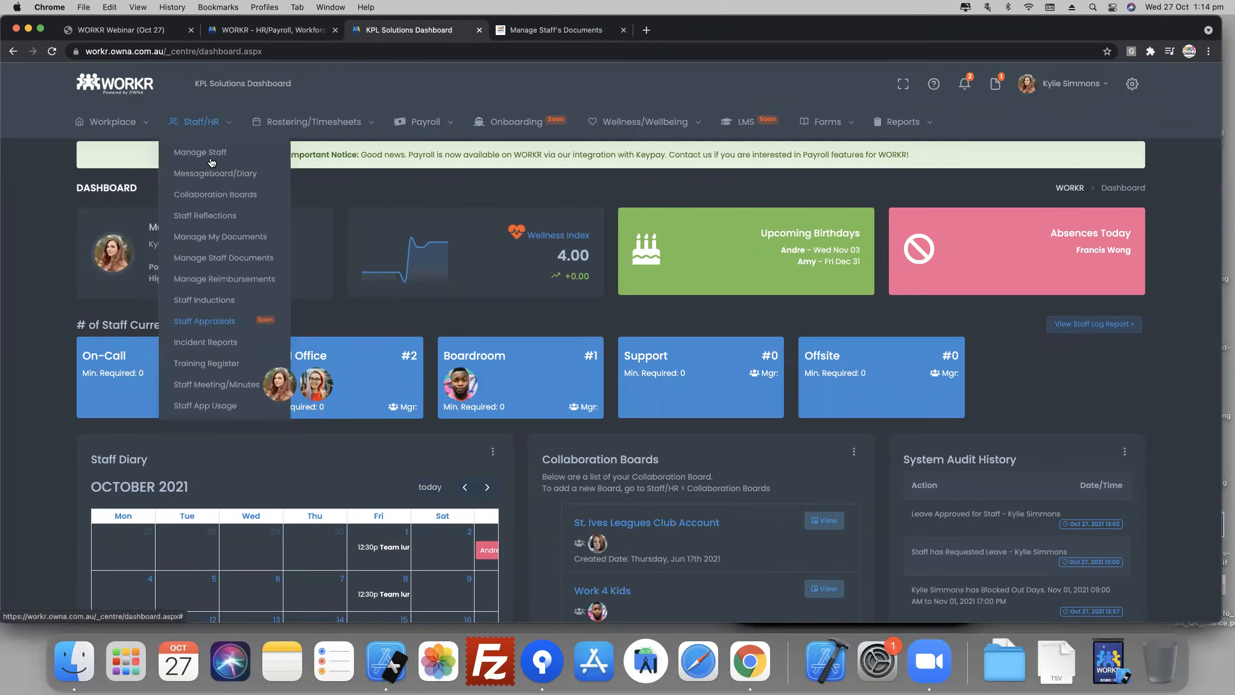
mouse_move(290, 121)
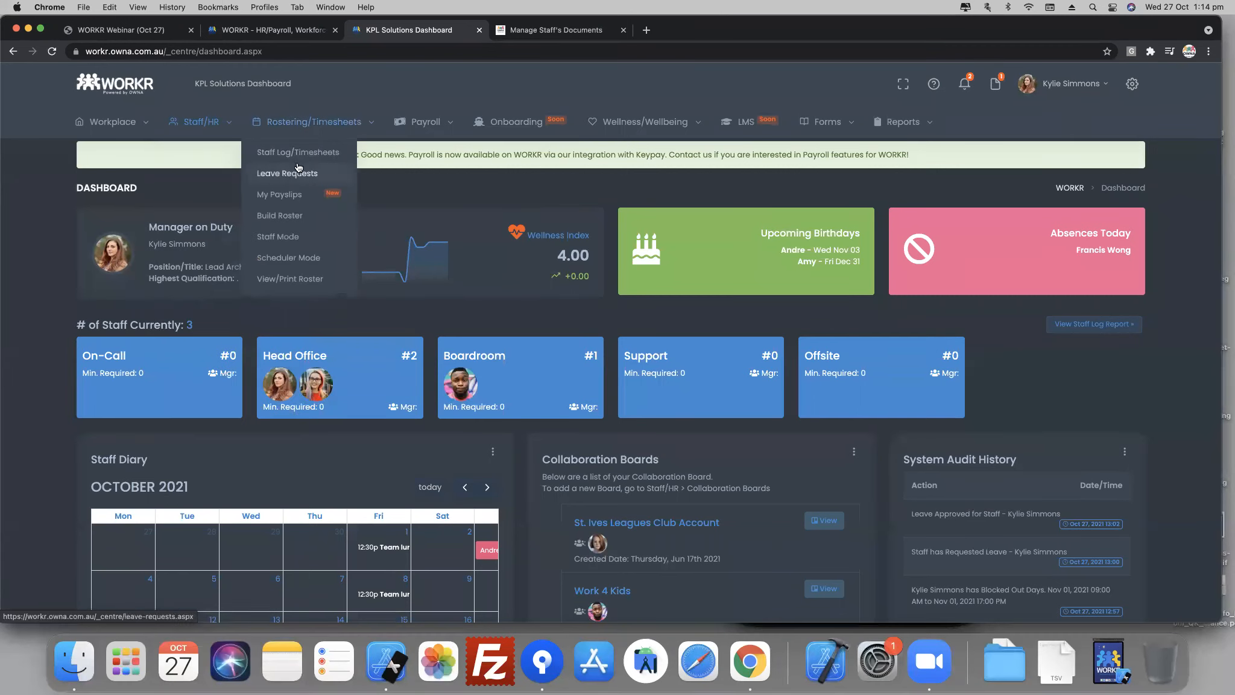
left_click(288, 217)
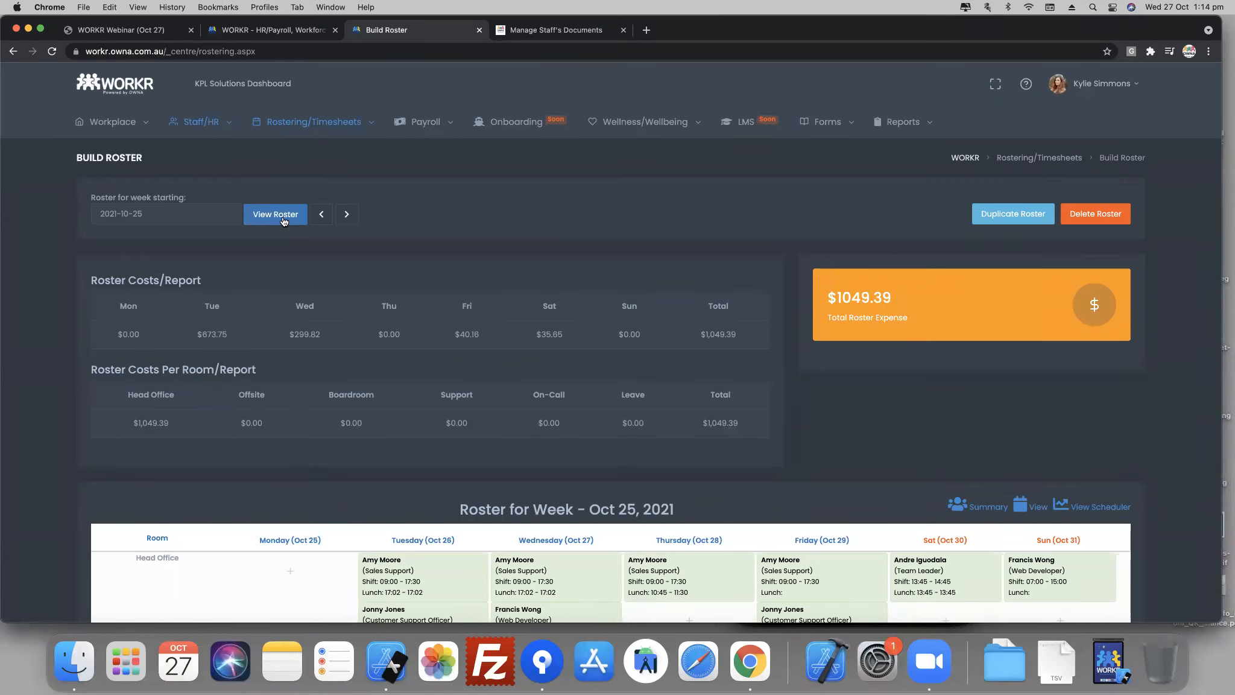
left_click(126, 92)
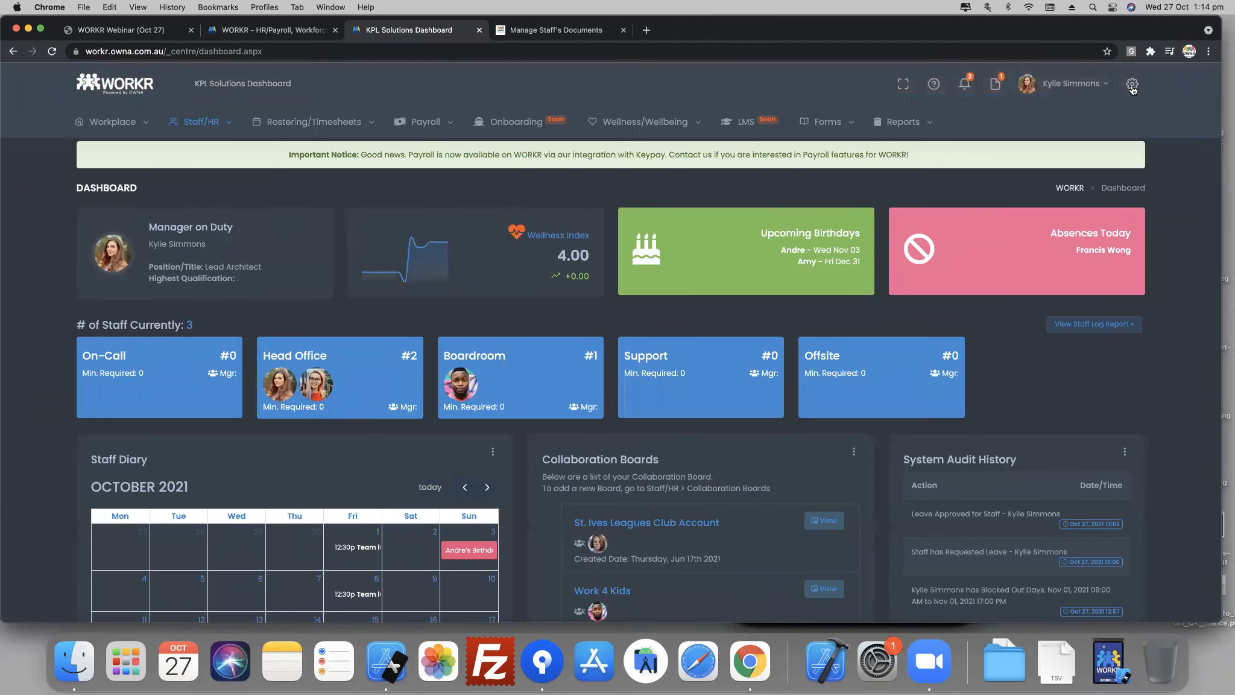
- Restore the Light Mode colour scheme in the Theme Settings and close the settings
left_click(1134, 86)
left_click(1088, 212)
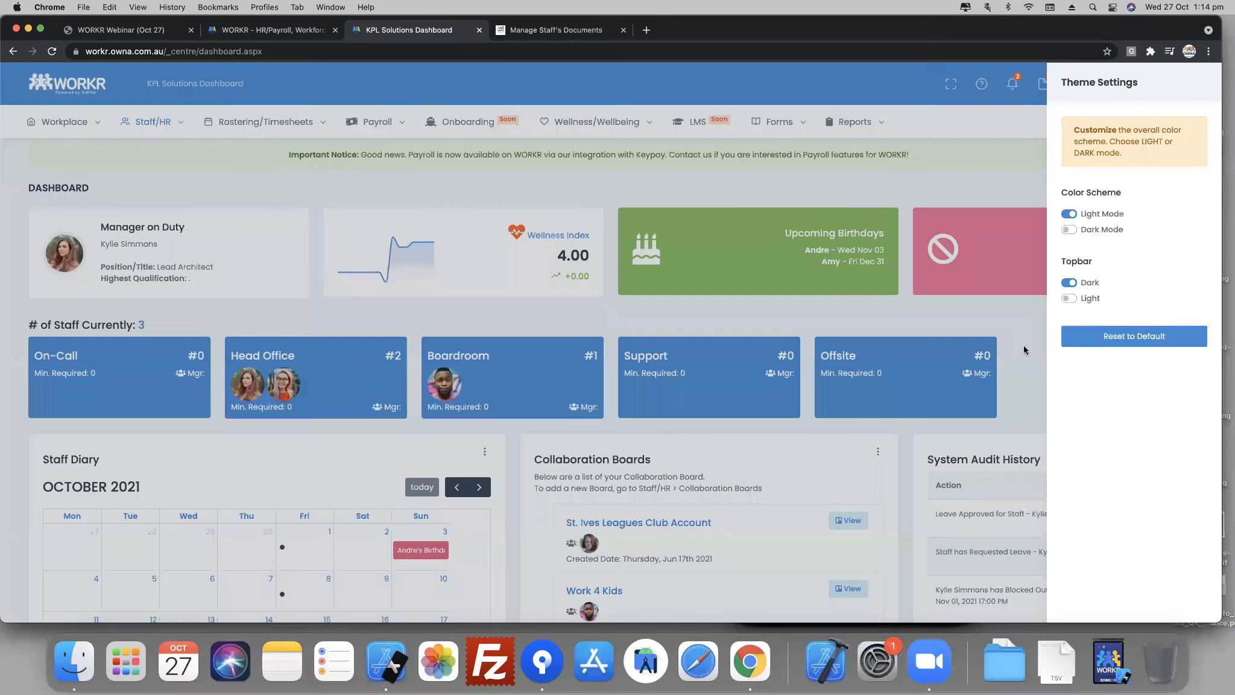
left_click(1012, 336)
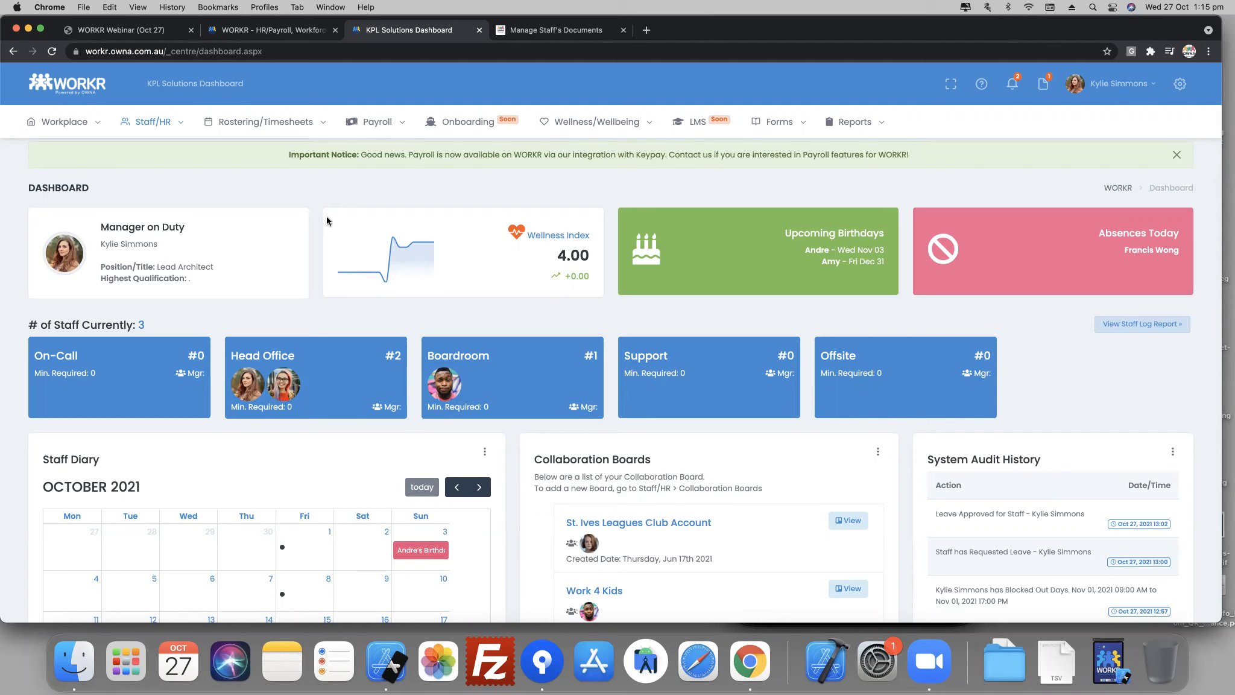
- Open the Manage Staff list and open the Lead Architect's staff record for editing
mouse_move(148, 128)
left_click(153, 152)
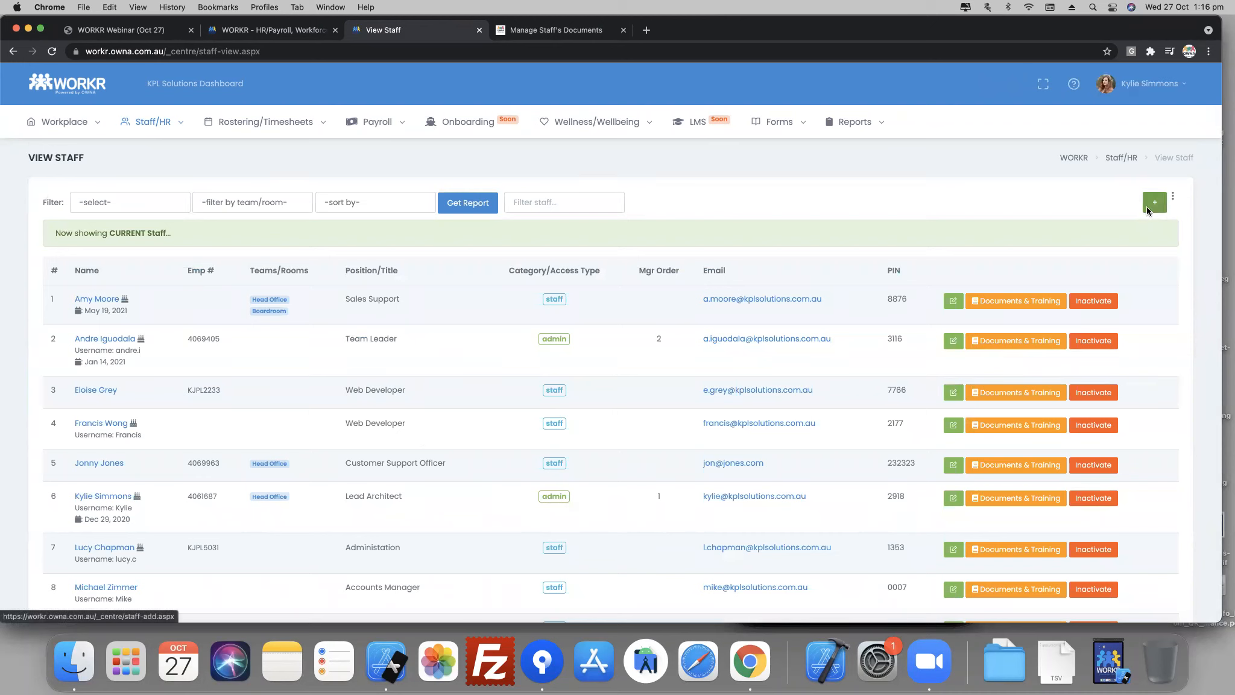
scroll(401, 449, "down", 5)
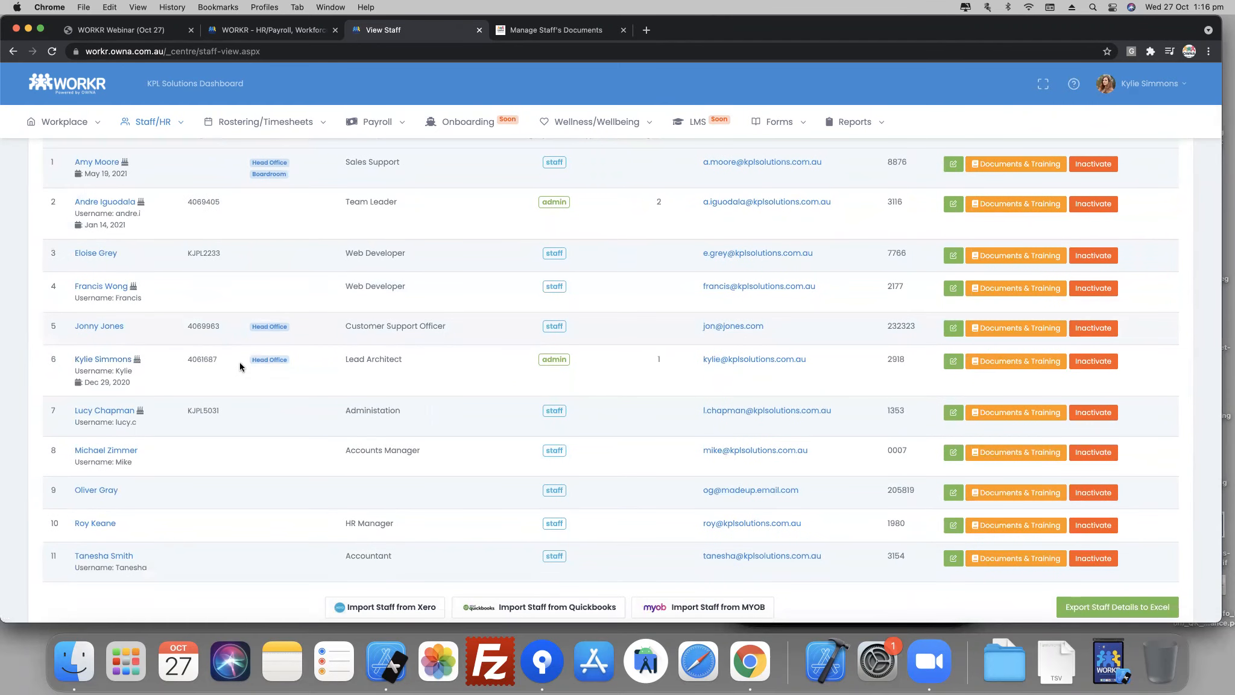
left_click(105, 361)
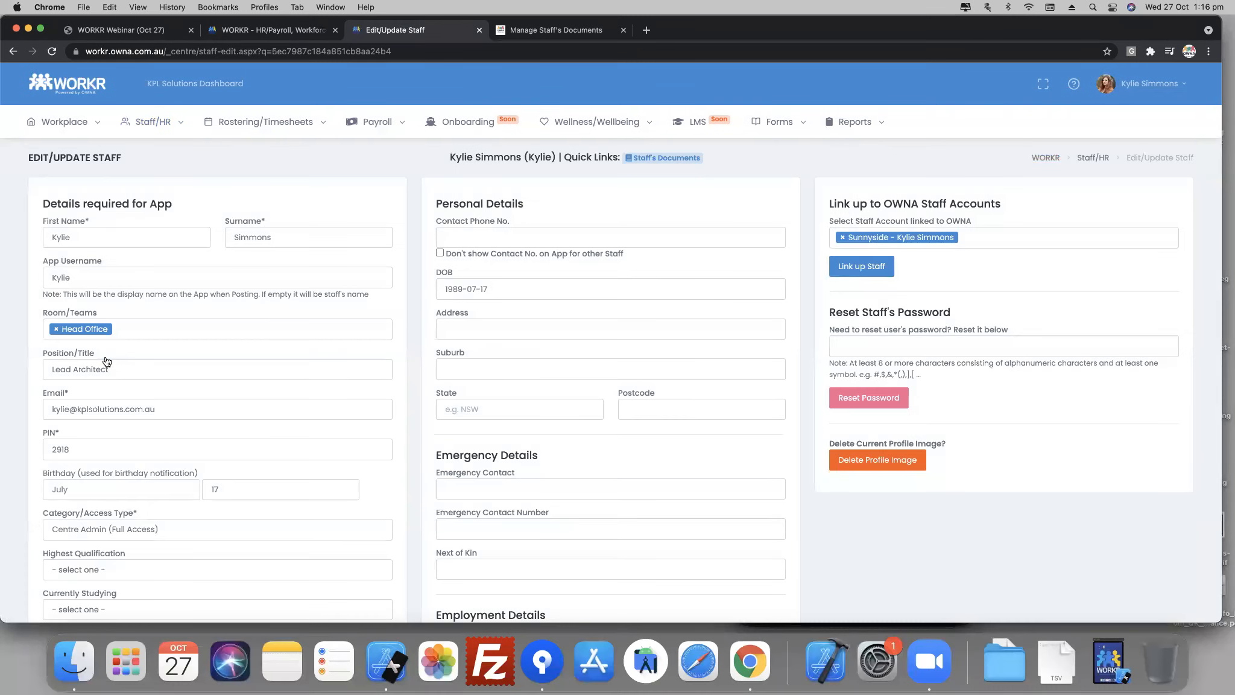
- Review the staff record's app, personal, emergency, employment, banking and superannuation details and the OWNA account link
scroll(139, 310, "down", 3)
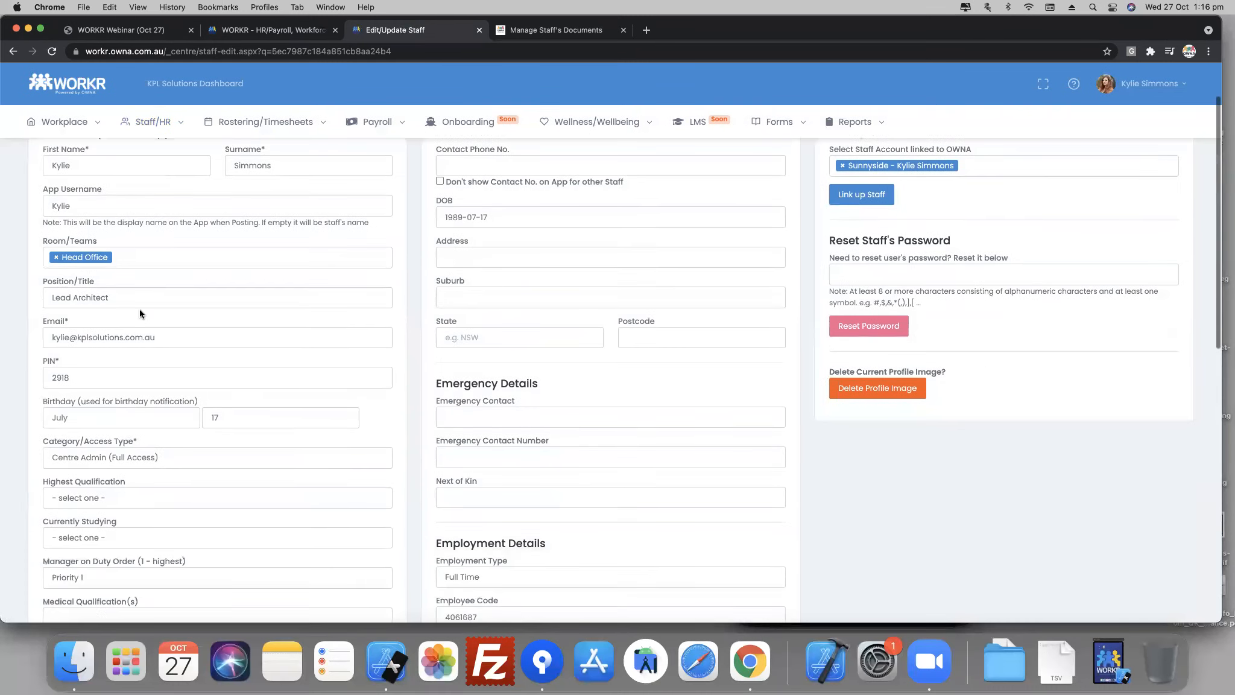
scroll(504, 250, "down", 5)
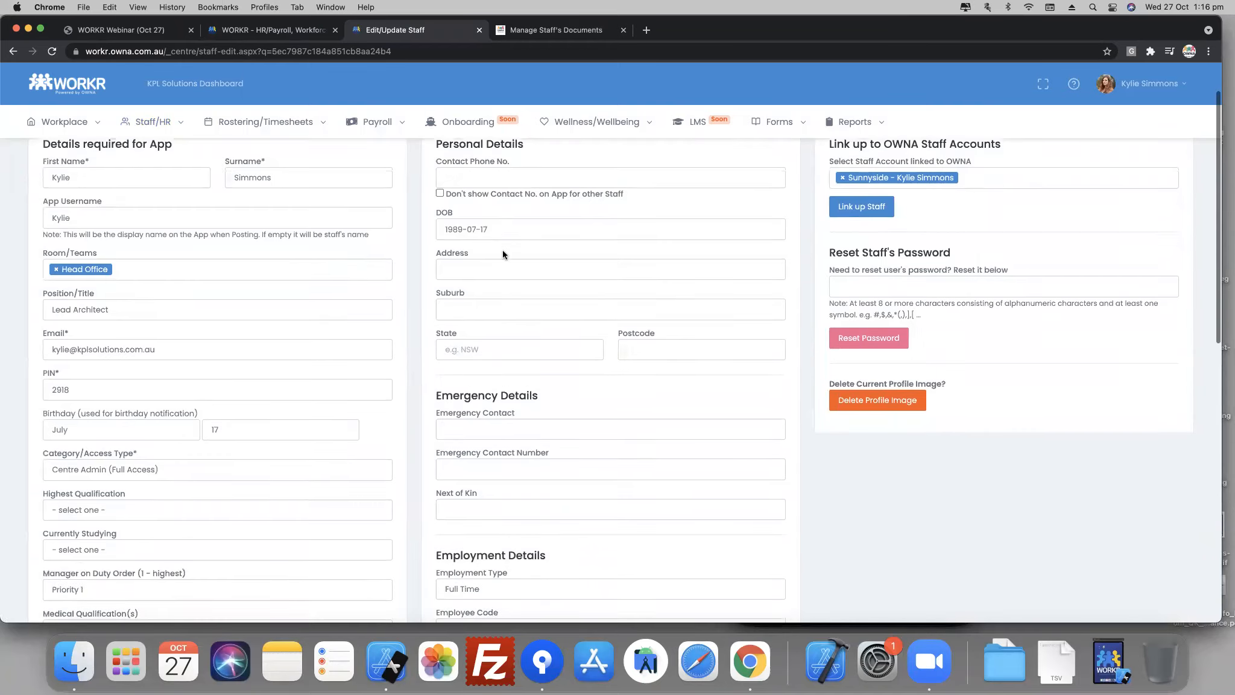
scroll(572, 378, "down", 8)
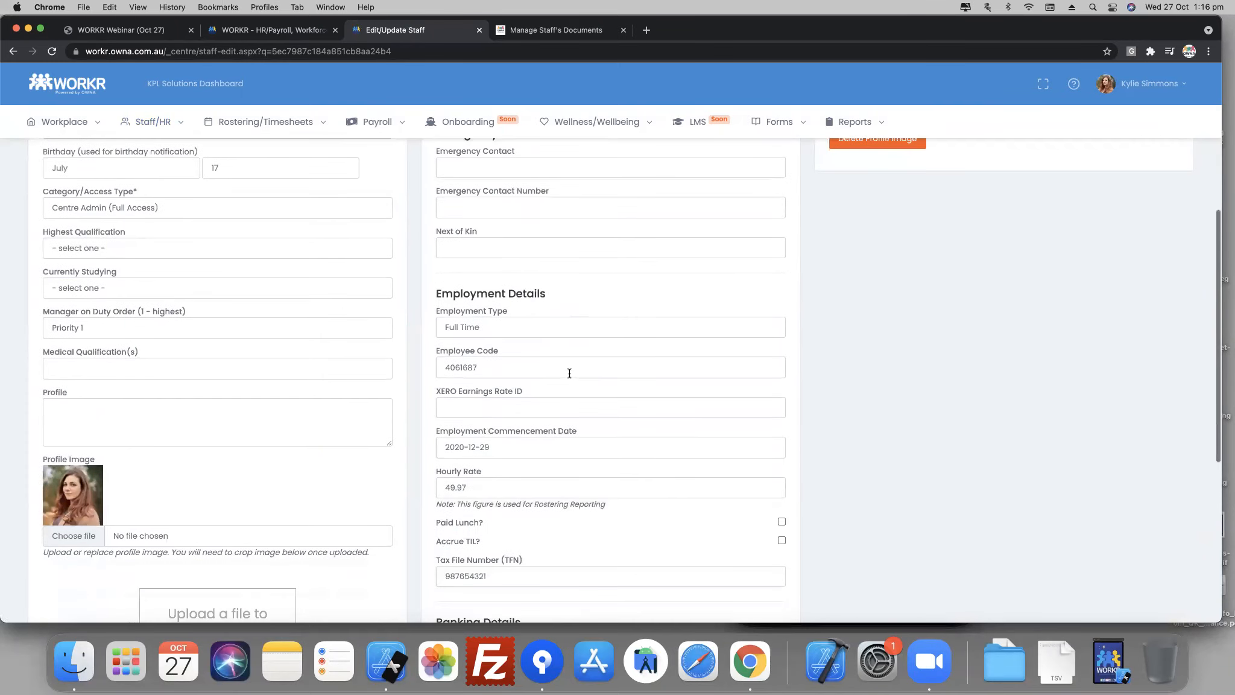
scroll(568, 372, "down", 5)
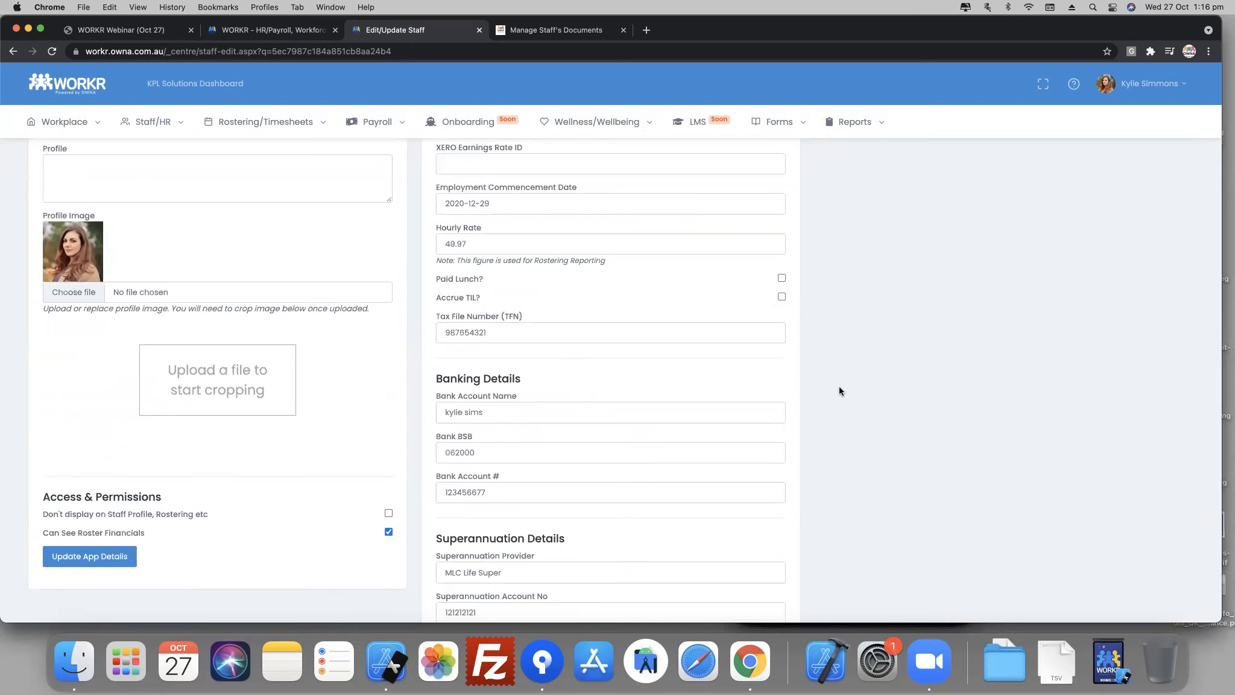
scroll(838, 391, "up", 20)
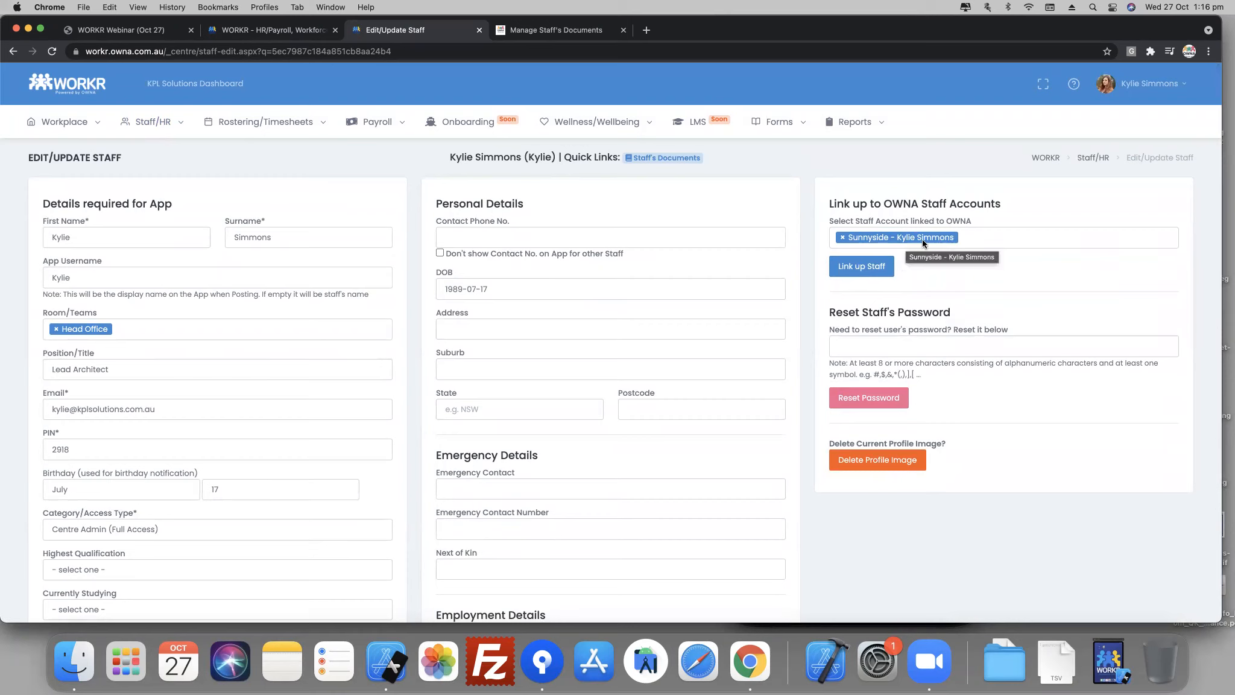
- Clear the linked OWNA staff account and select the same Sunnyside staff account again
left_click(843, 238)
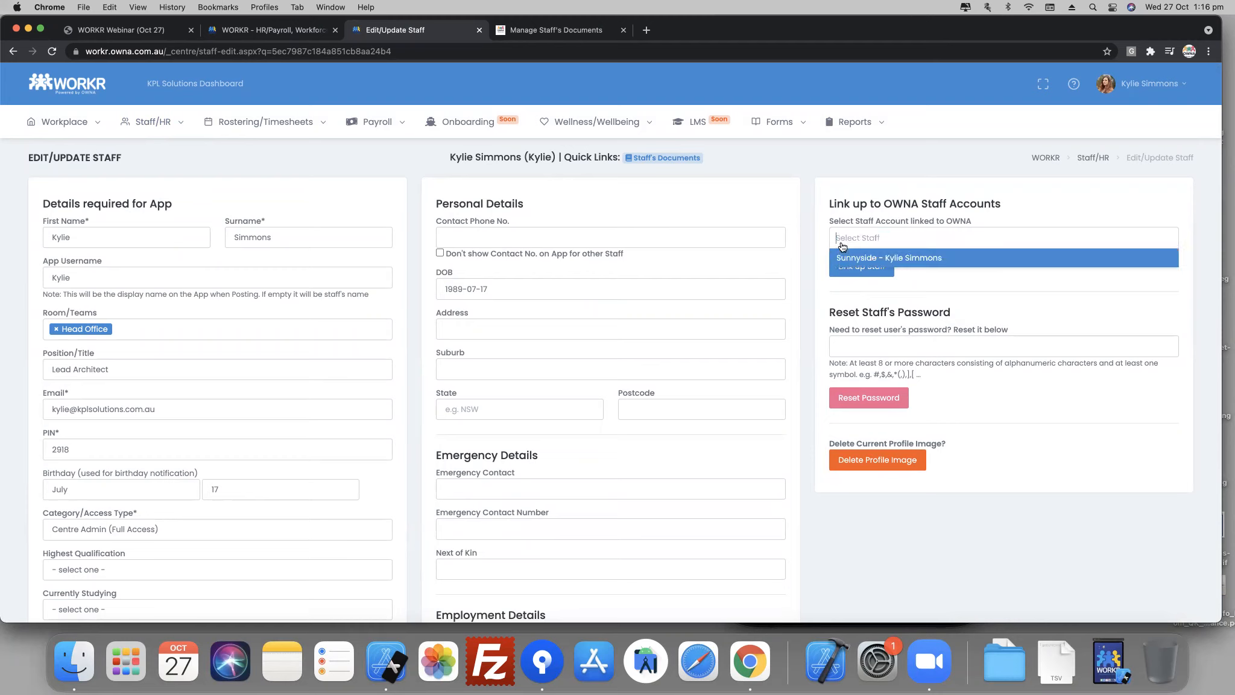
left_click(957, 301)
left_click(912, 236)
left_click(910, 260)
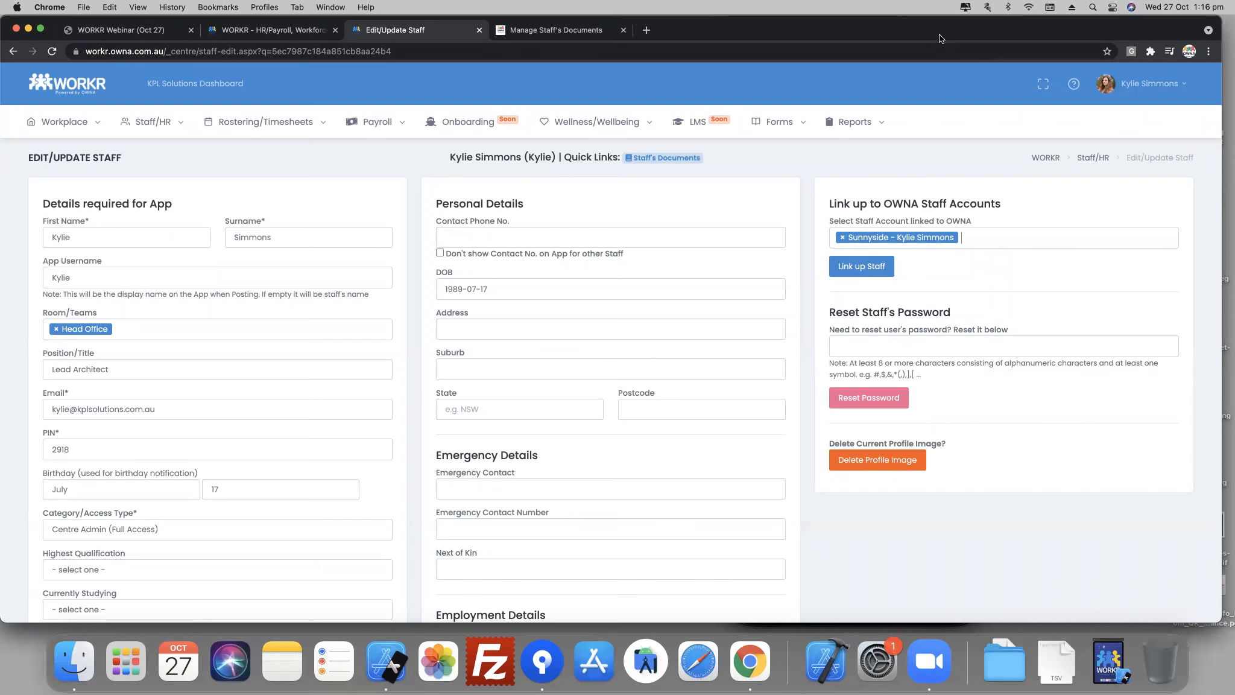
- Switch to the Sunnyside OWNA portal, look at Staff Log/Timesheets and open the Manage Staff list
left_click_drag(939, 38, 939, 78)
left_click(542, 70)
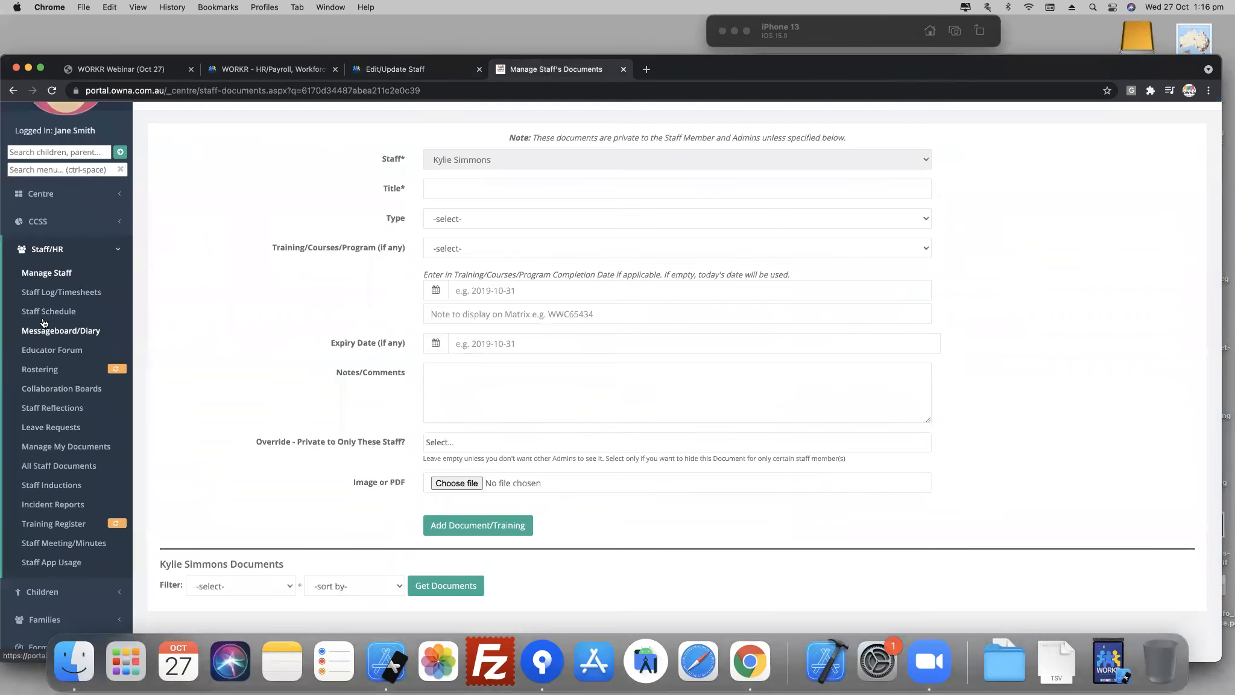
left_click(54, 294)
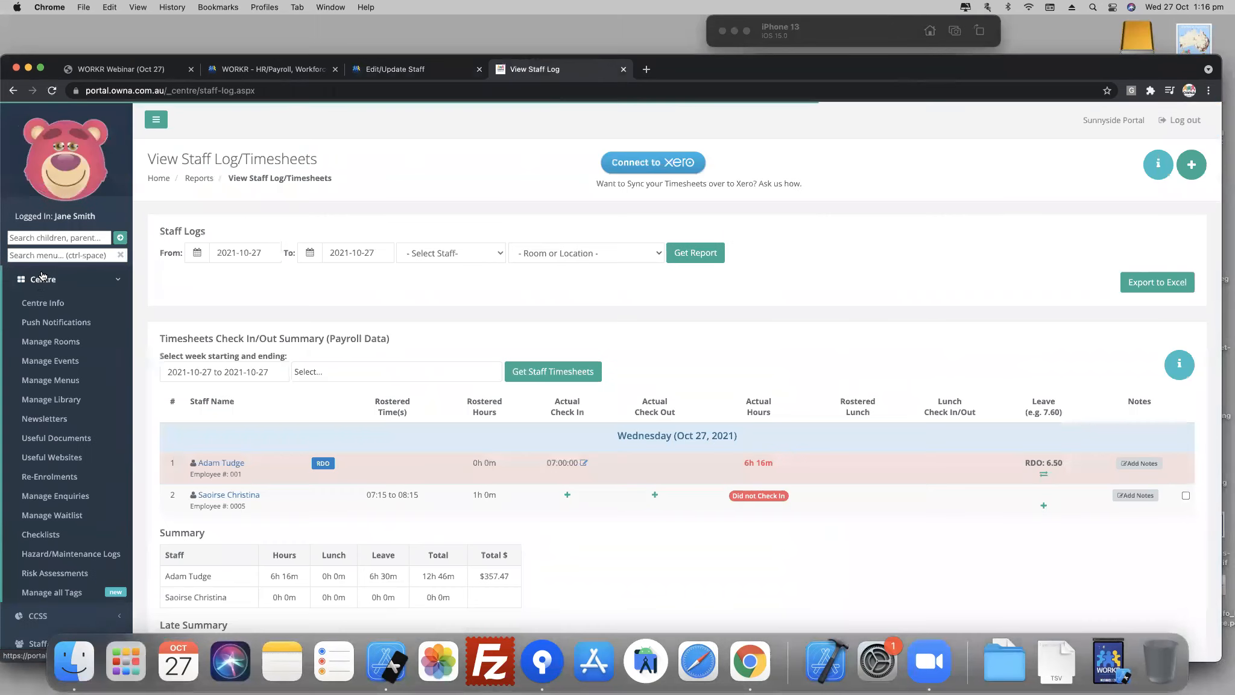
left_click(35, 303)
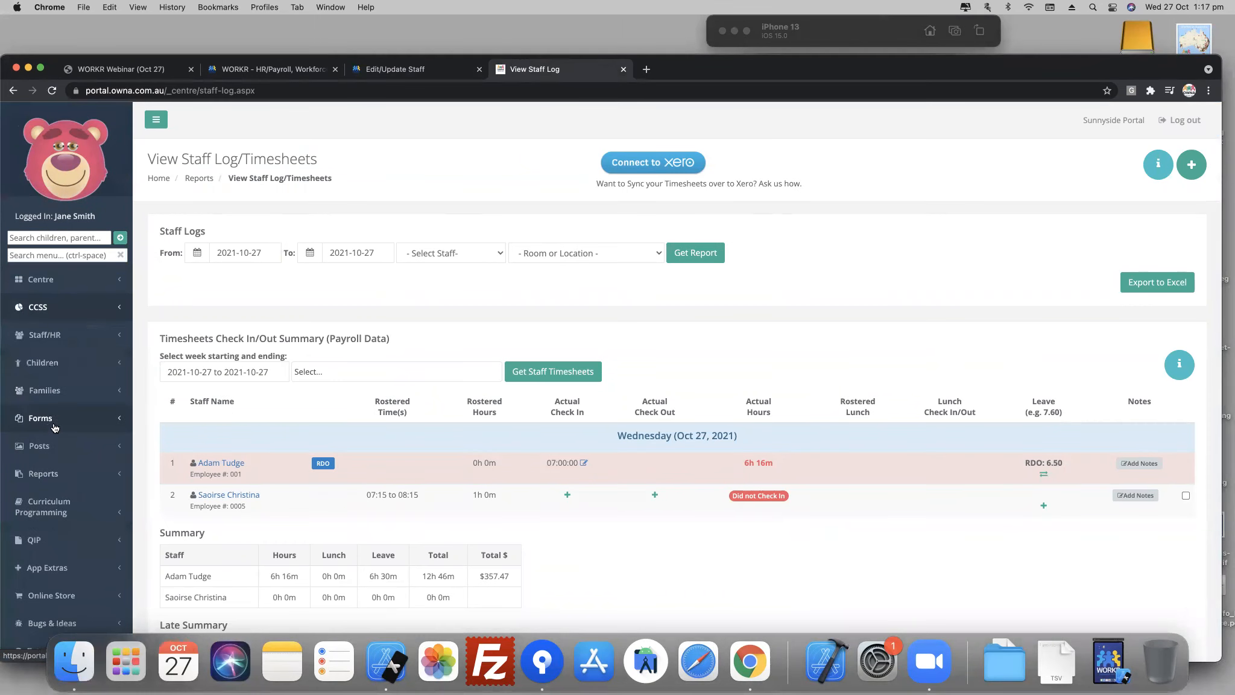
left_click(47, 338)
left_click(46, 361)
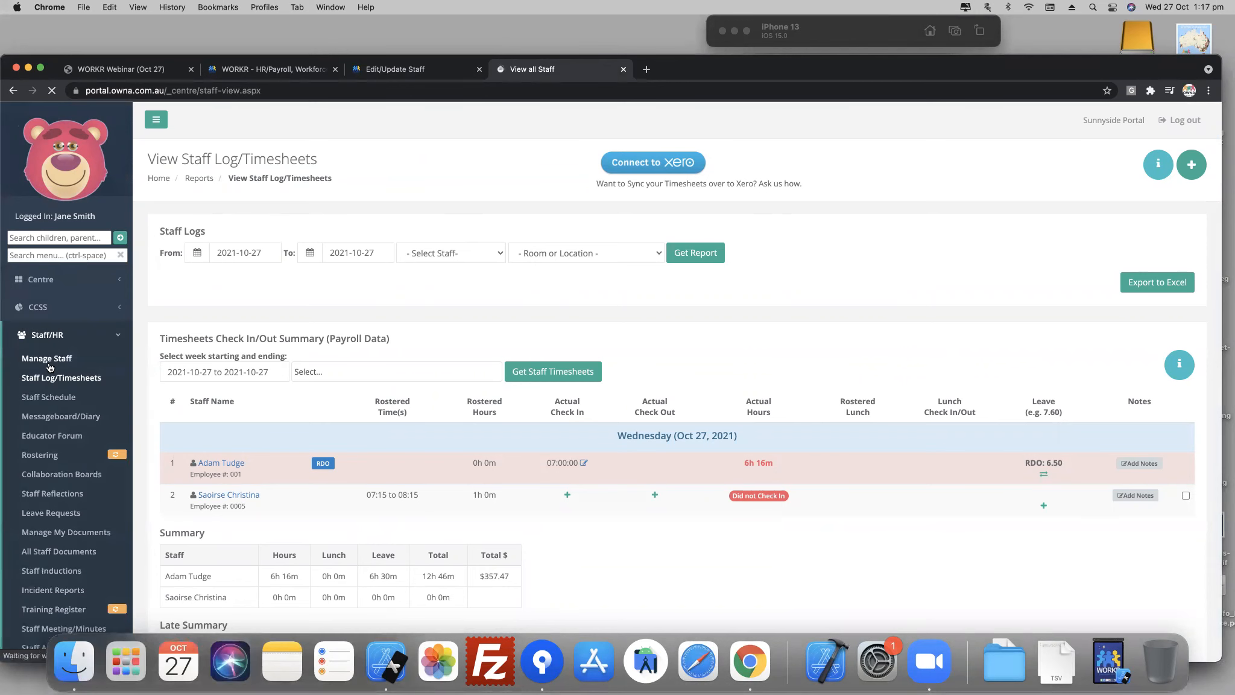
- Find the linked staff member in the Sunnyside staff list and open their details
scroll(304, 342, "down", 10)
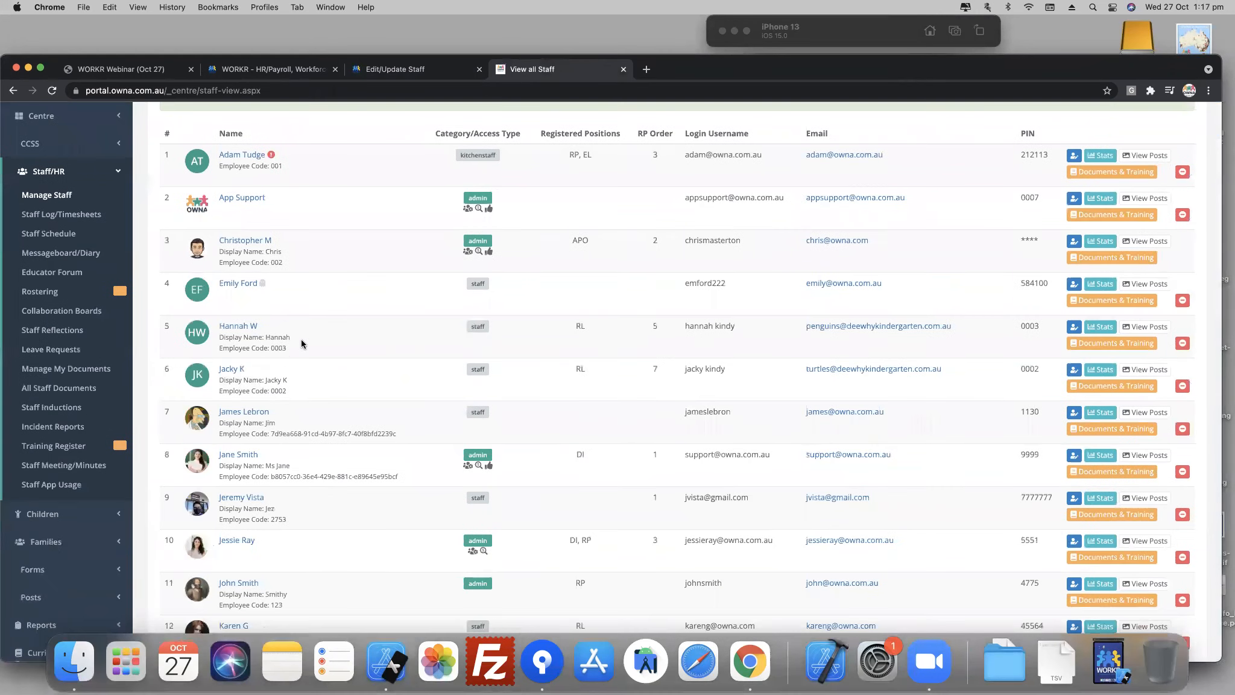
scroll(235, 326, "down", 4)
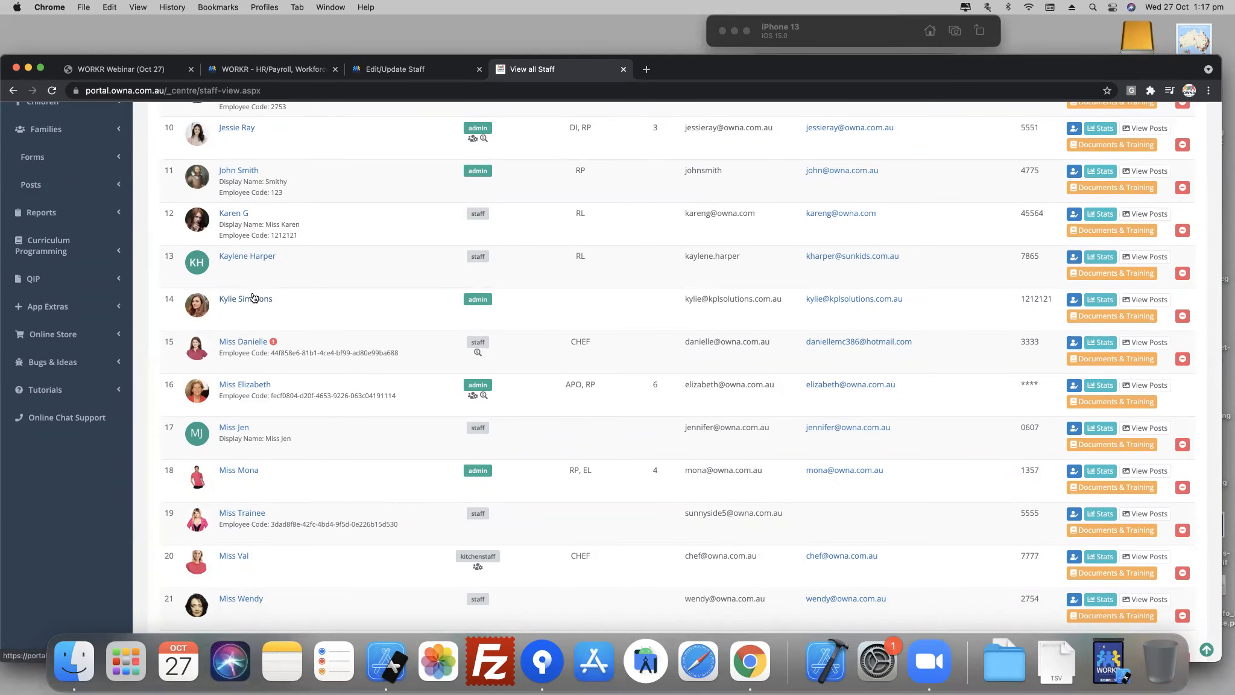
left_click(253, 298)
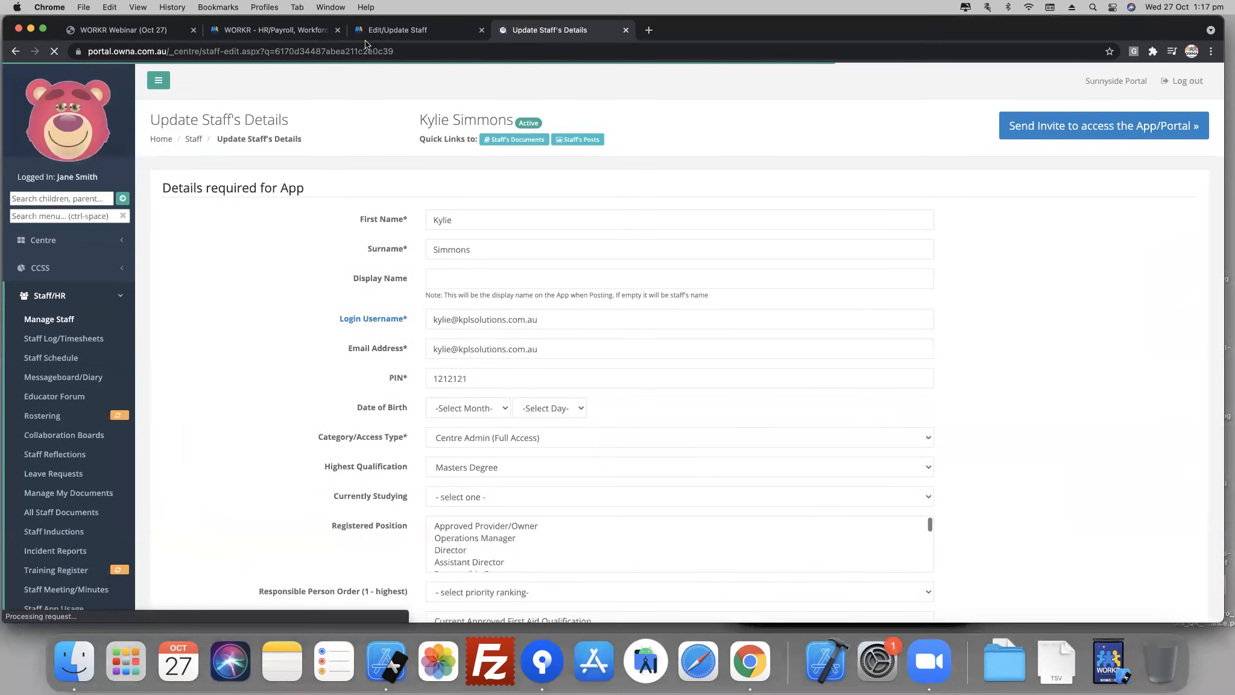
- Return to the Lead Architect's record in WORKR and open the staff member's documents
left_click(375, 30)
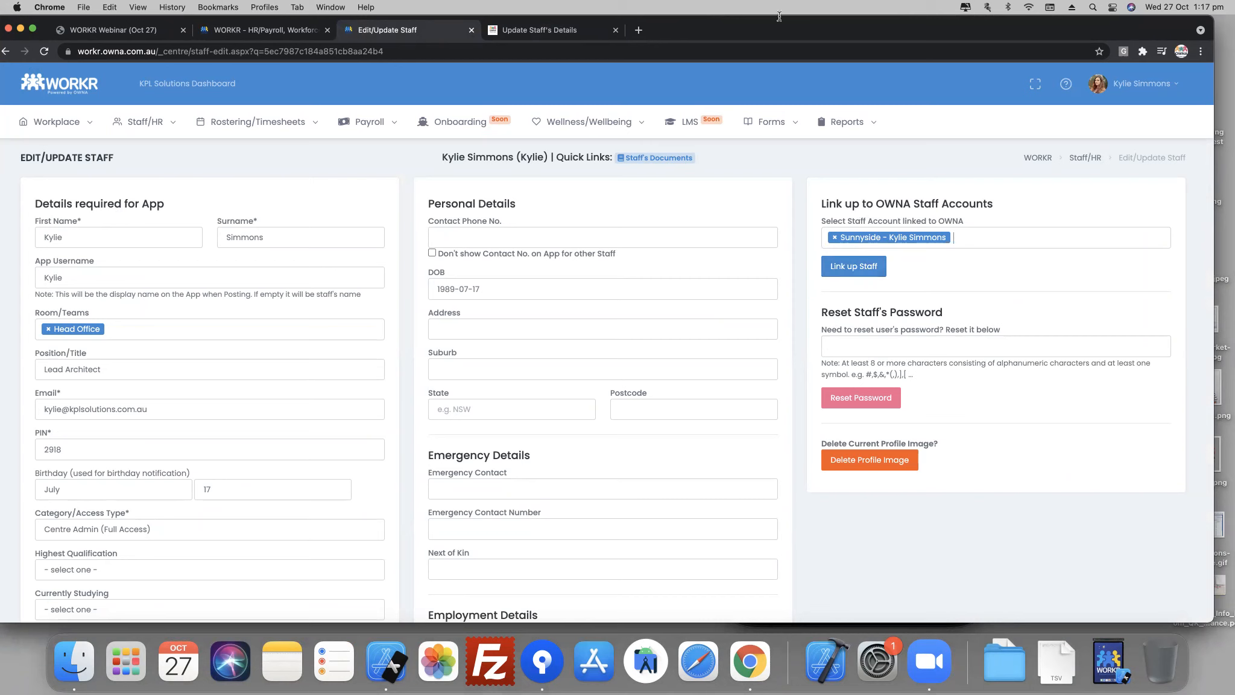
left_click(644, 157)
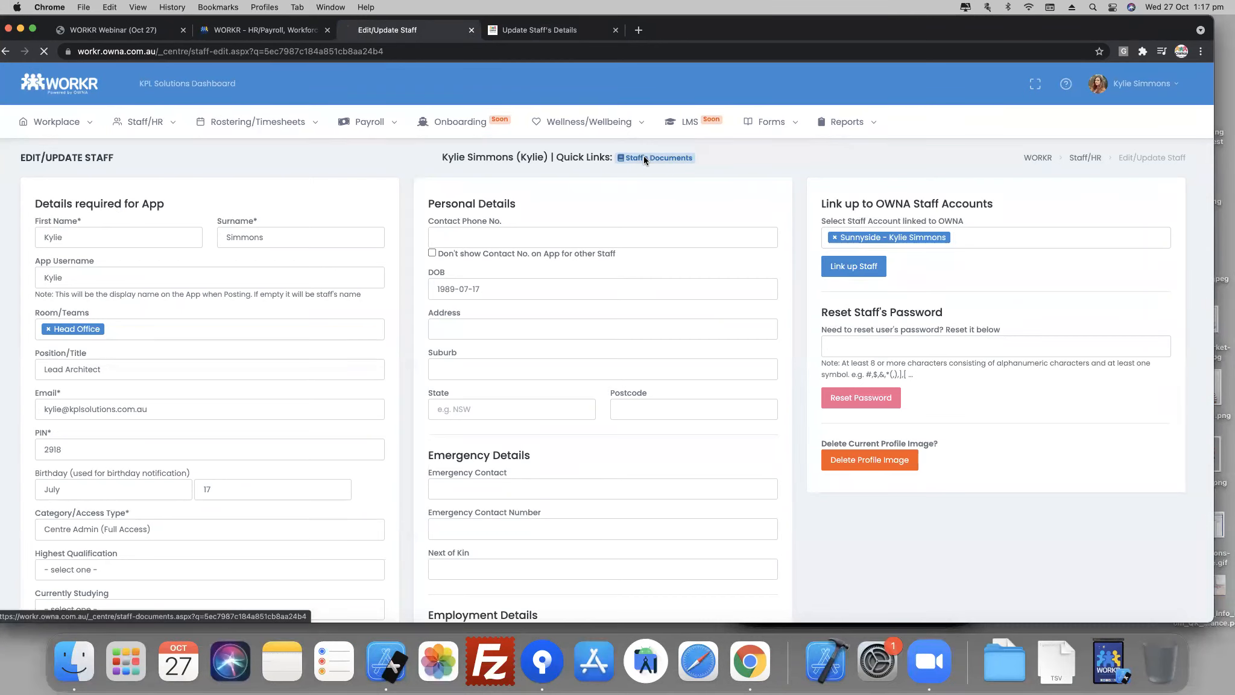
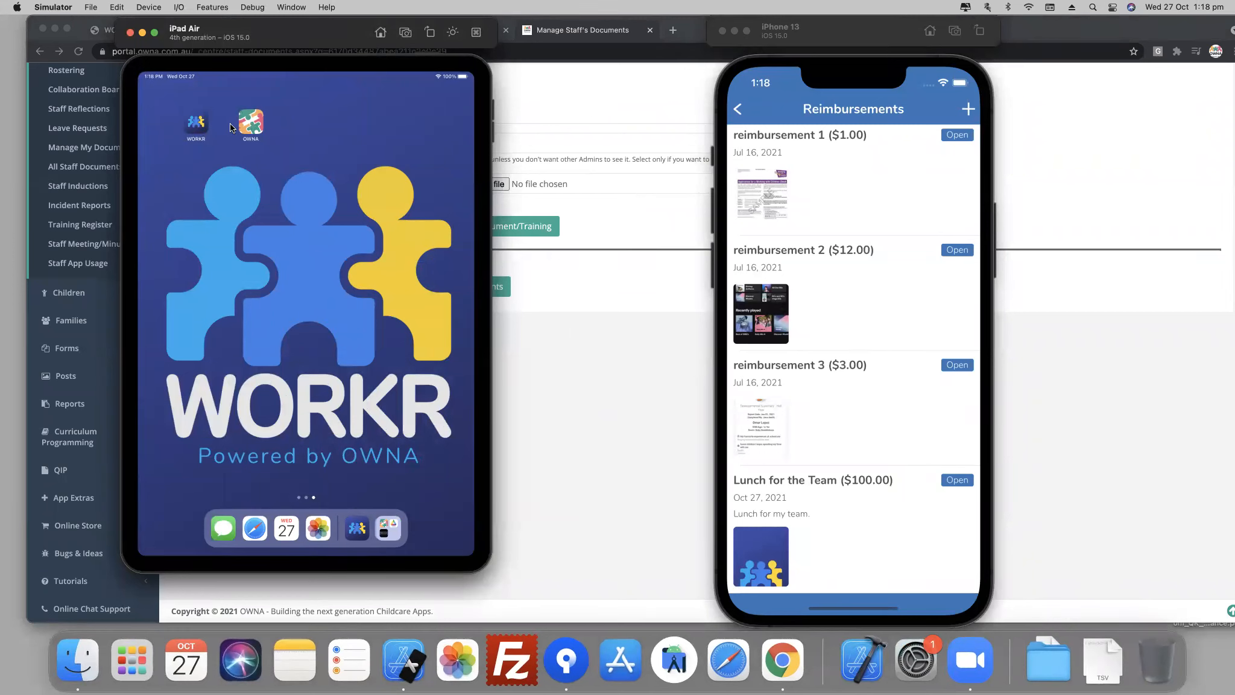
- Switch to the OWNA app on the iPad simulator and open the signed-in staff member's My Documents
left_click(251, 124)
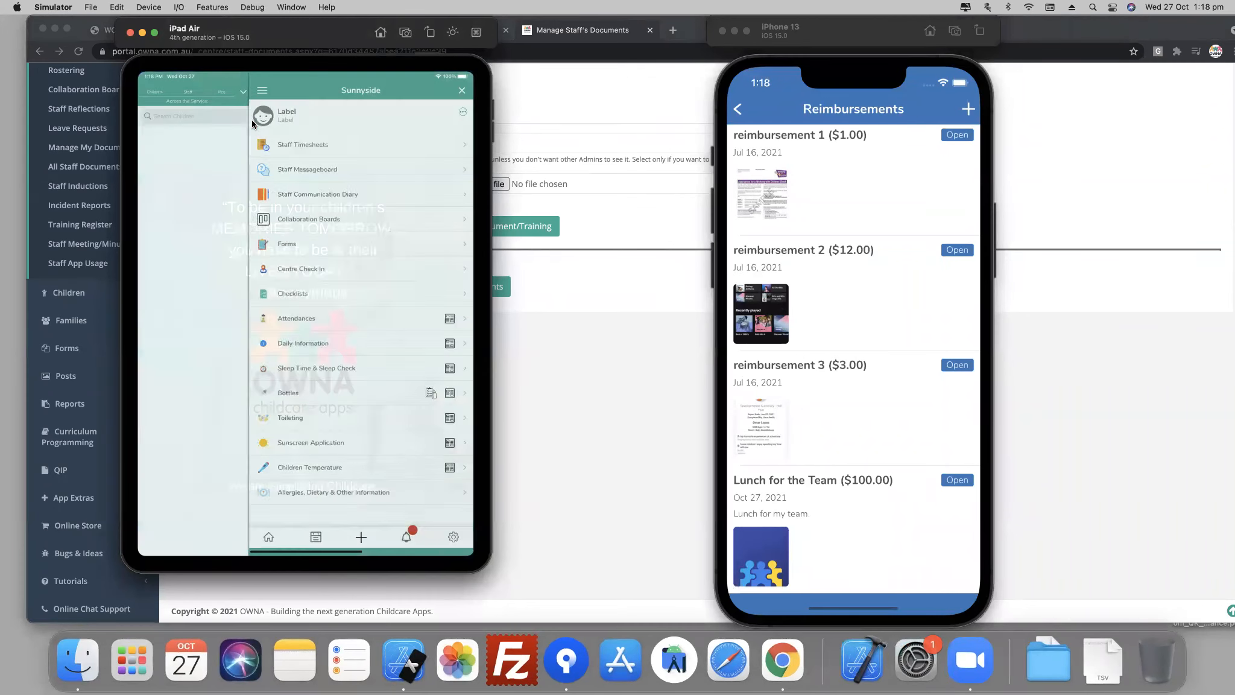
left_click(463, 113)
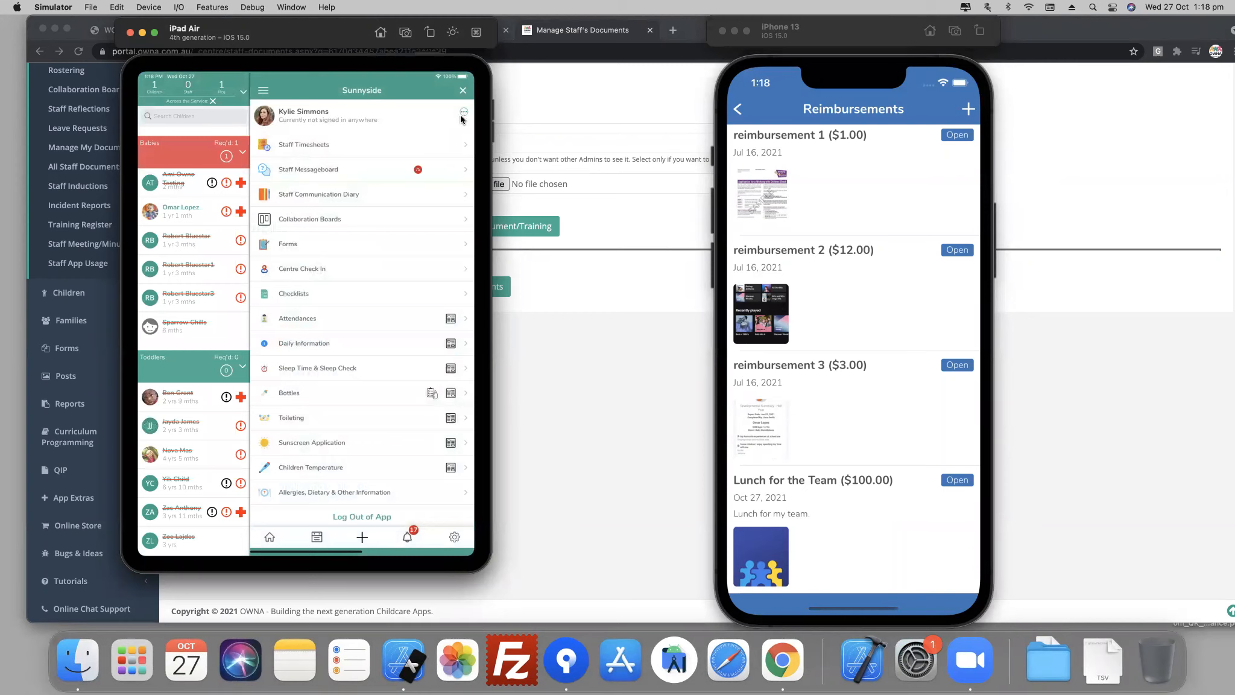
left_click(465, 113)
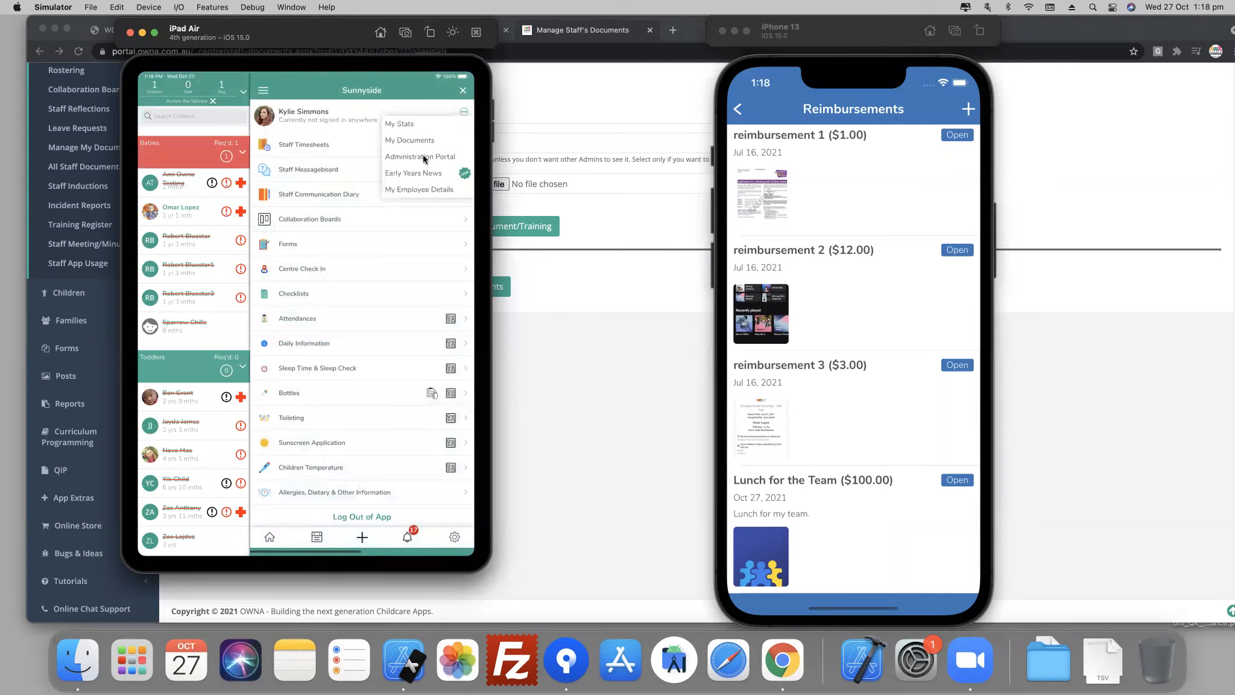
left_click(409, 140)
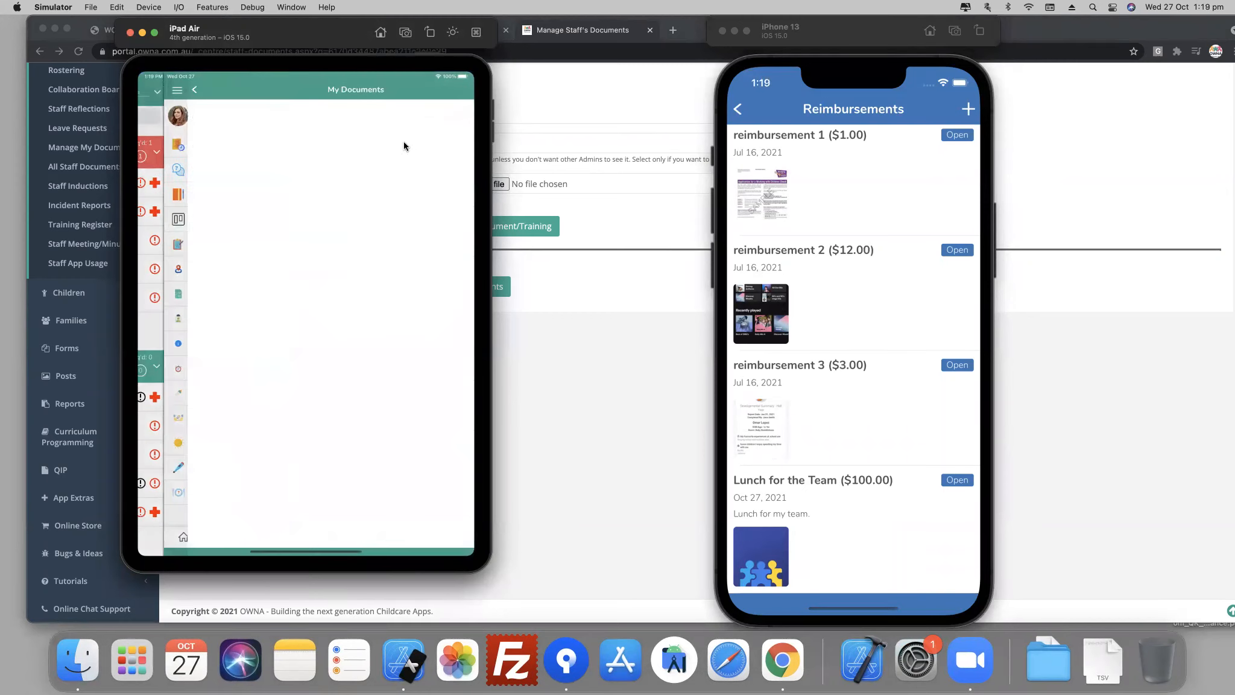
key("super+Tab")
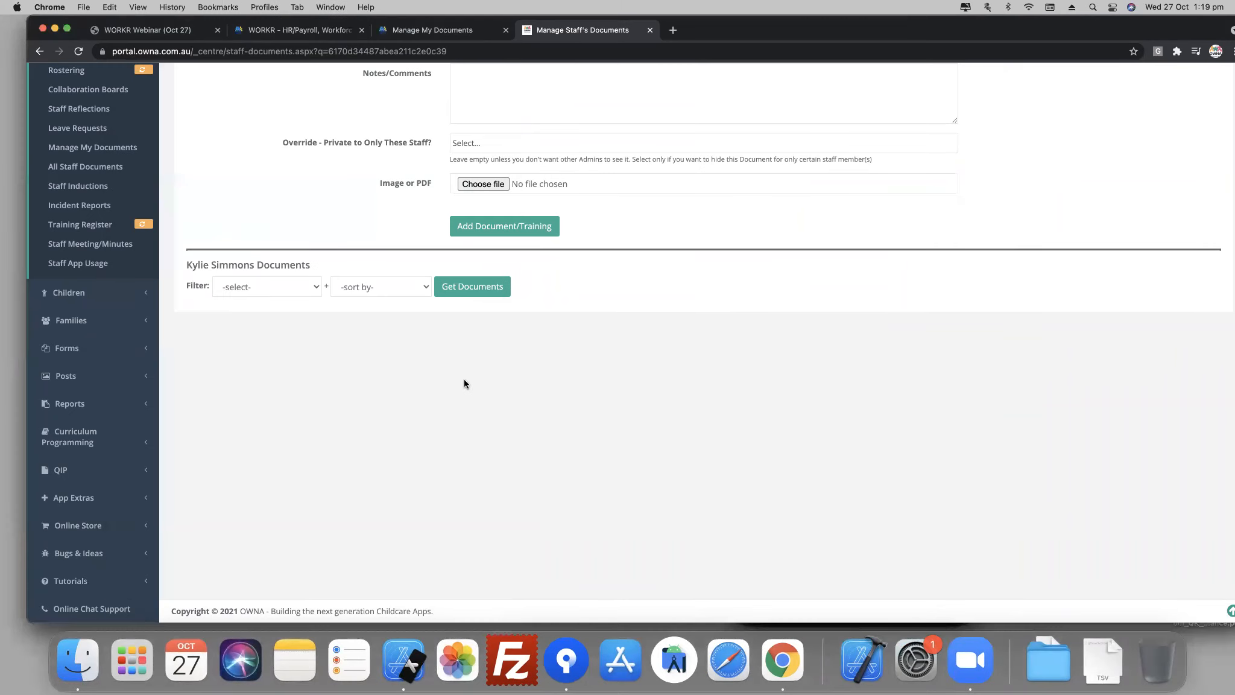
left_click(403, 660)
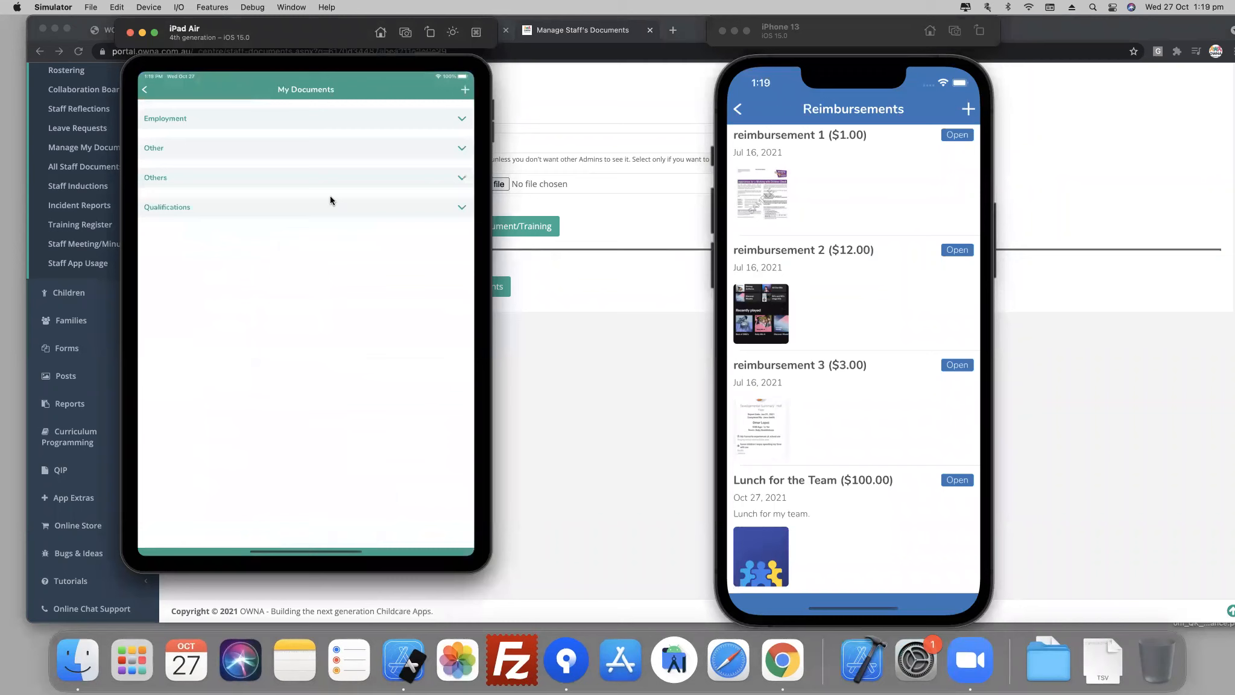
- Expand the Employment, Other, Others and Qualifications categories to view the shared staff documents
left_click(282, 143)
left_click(255, 188)
left_click(243, 248)
left_click(193, 320)
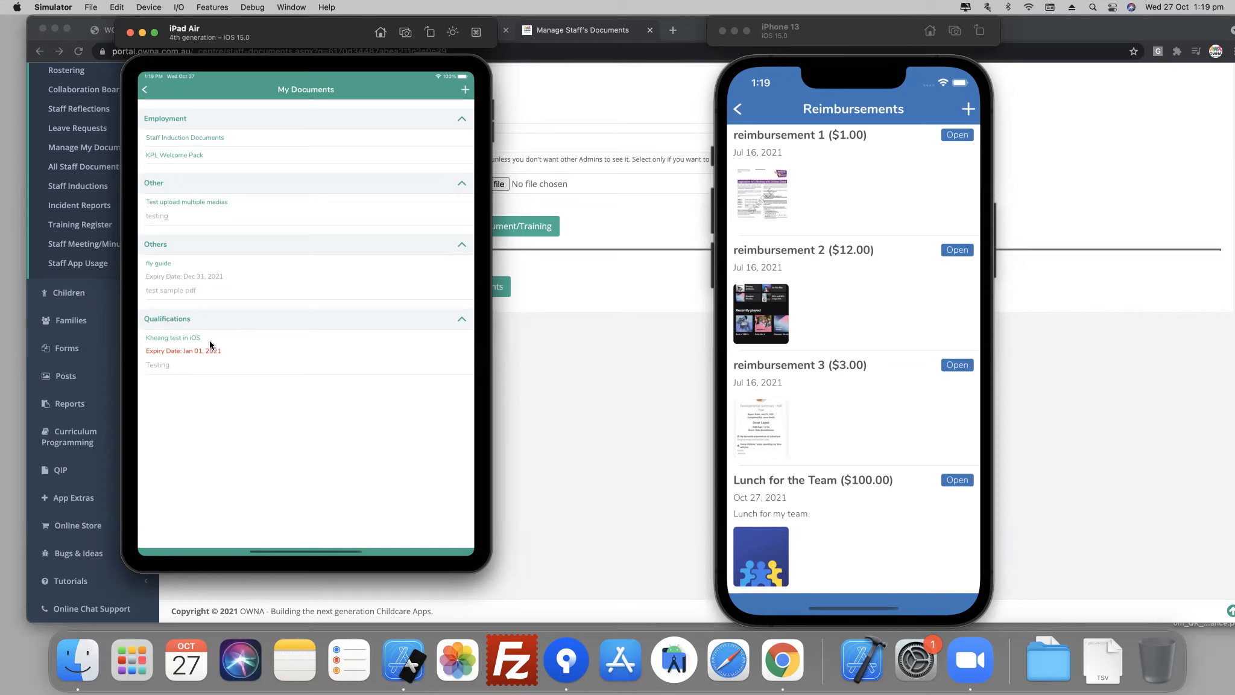
- Return to WORKR in Chrome, open the Lead Architect's record from the View Staff list, and enlarge the browser window
left_click(552, 395)
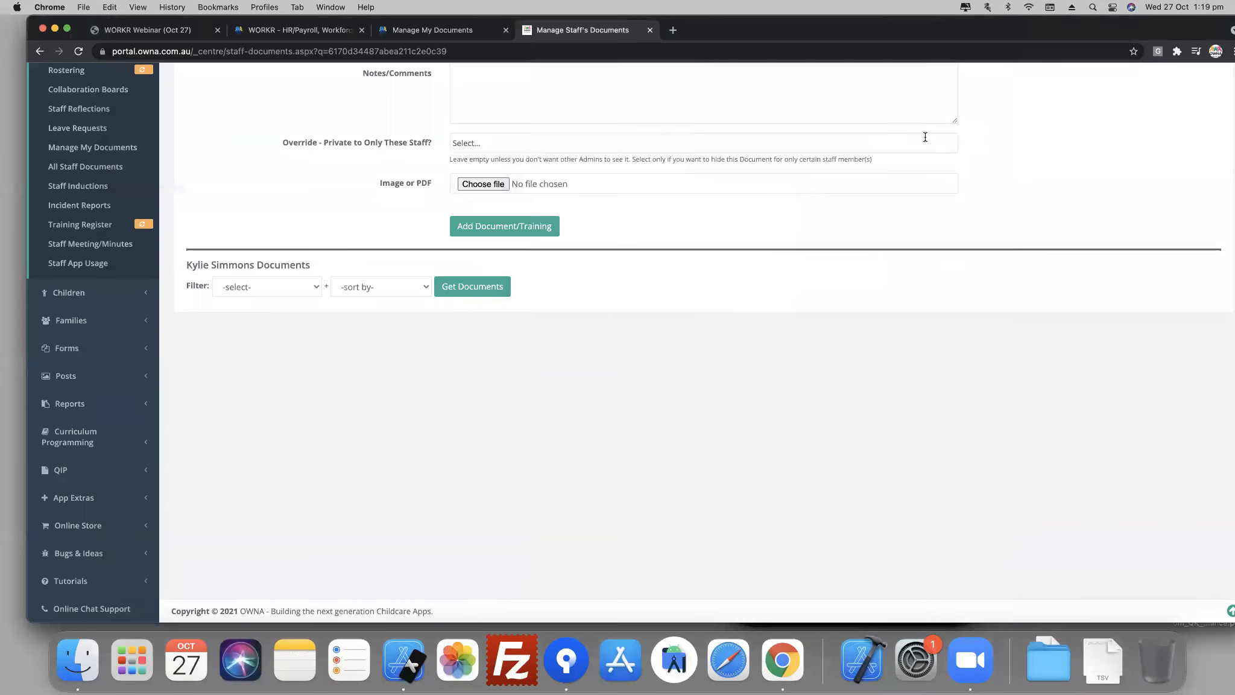
left_click(977, 52)
left_click_drag(995, 26, 996, 55)
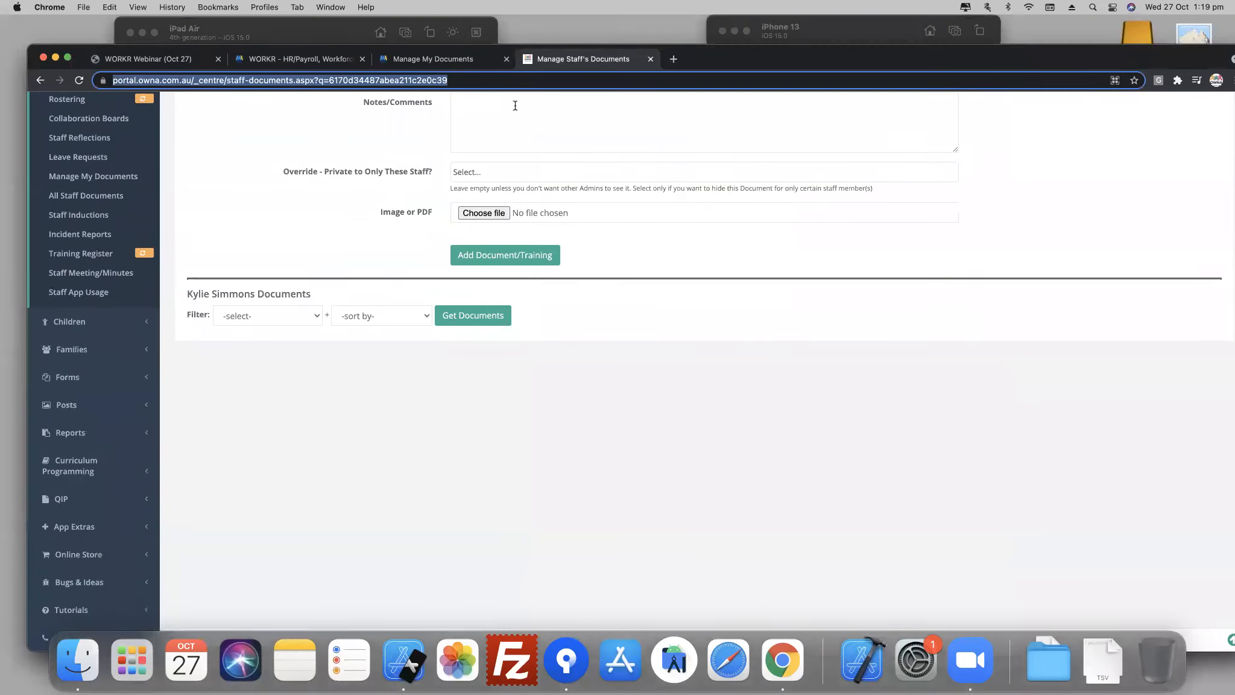
left_click(430, 67)
mouse_move(179, 157)
left_click(171, 186)
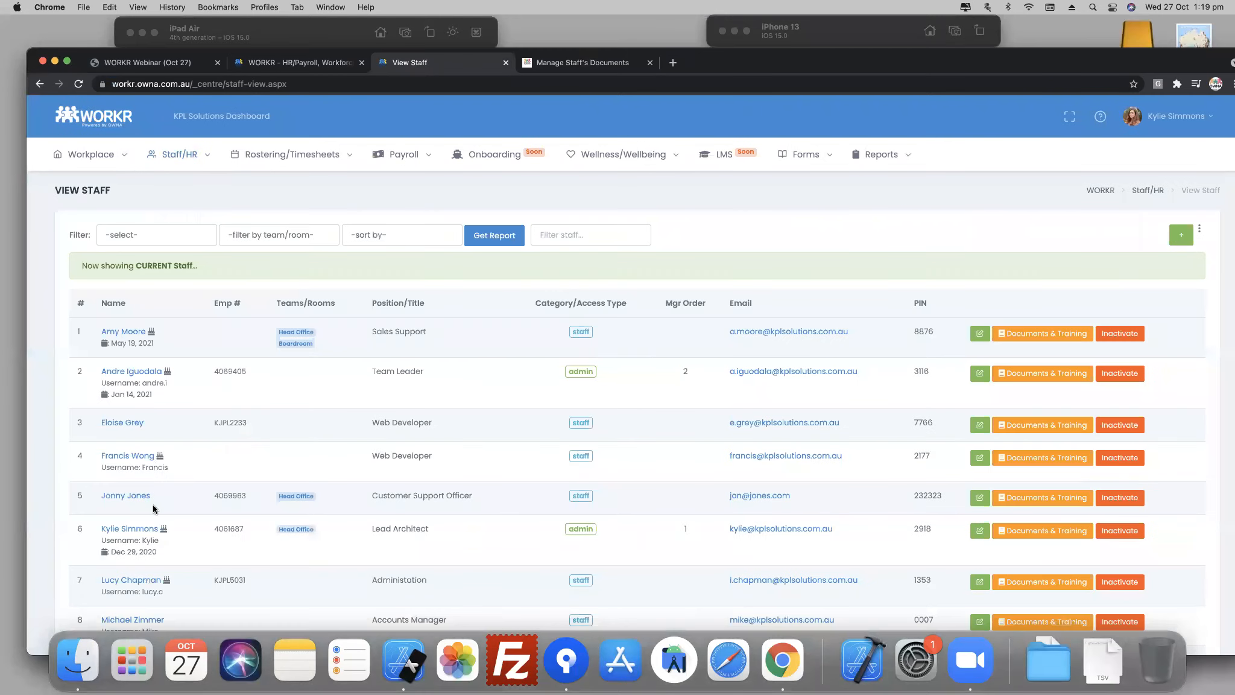
left_click(128, 528)
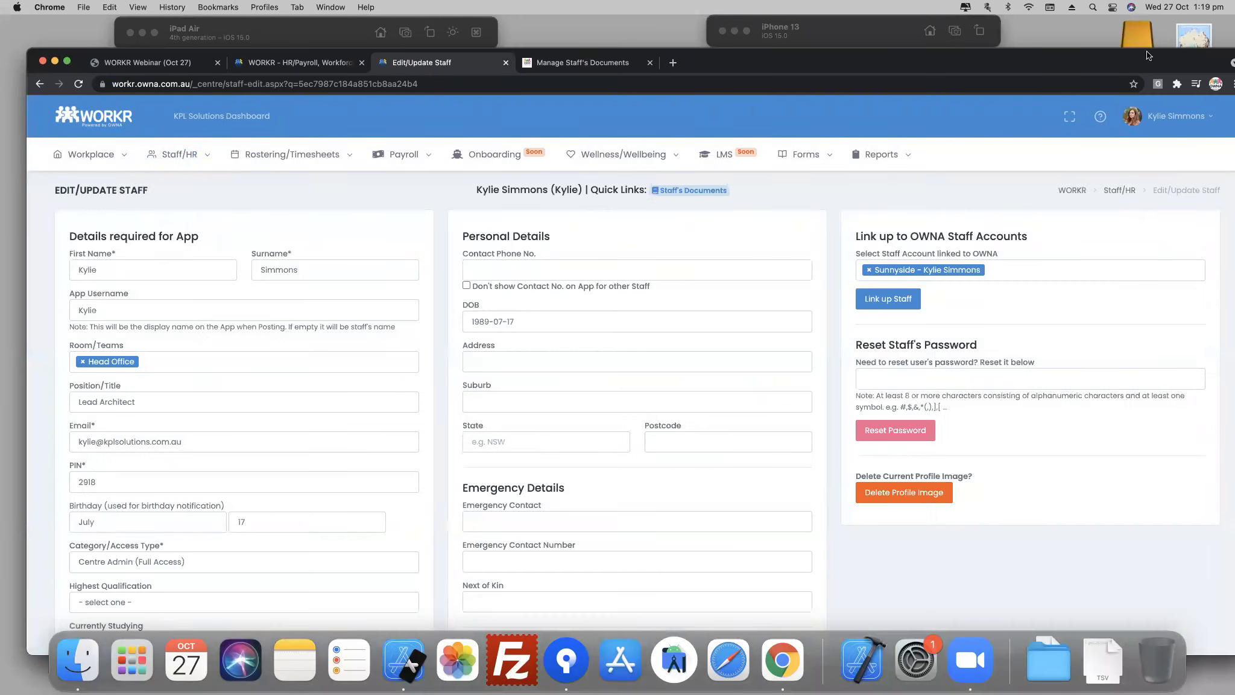
double_click(1148, 55)
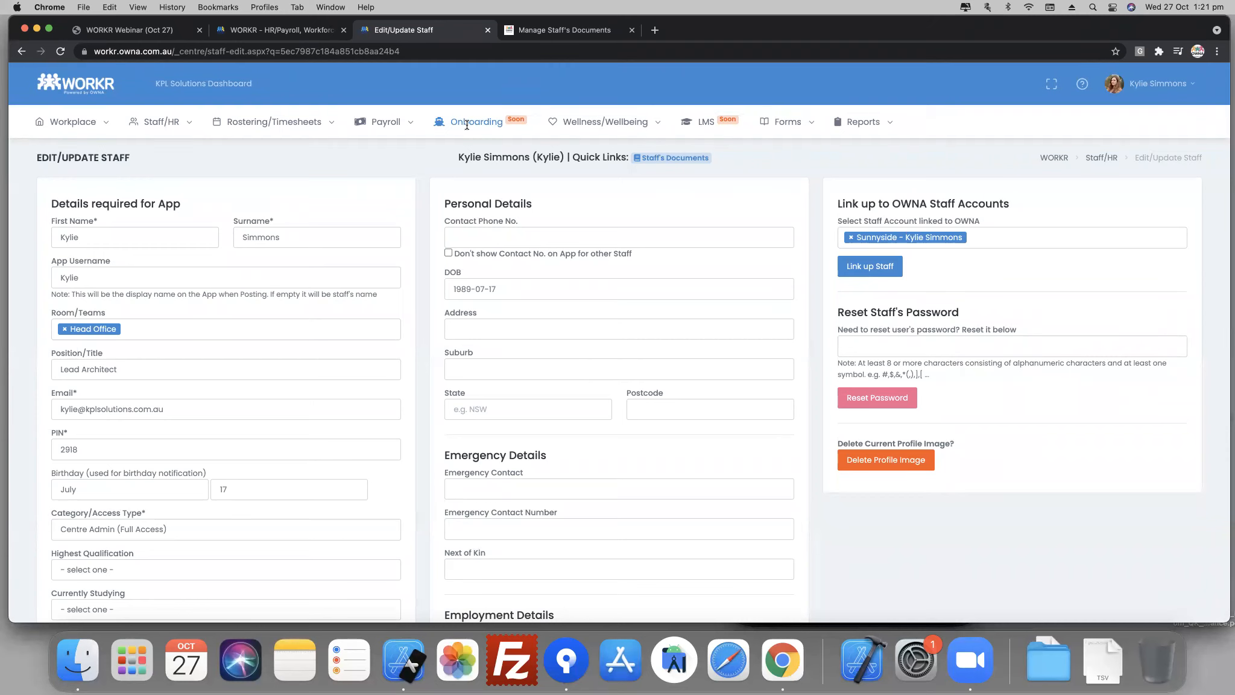
- Open the incomplete employee's setup in Manage Payroll, review the personal details and continue to the employment details
mouse_move(386, 123)
left_click(381, 155)
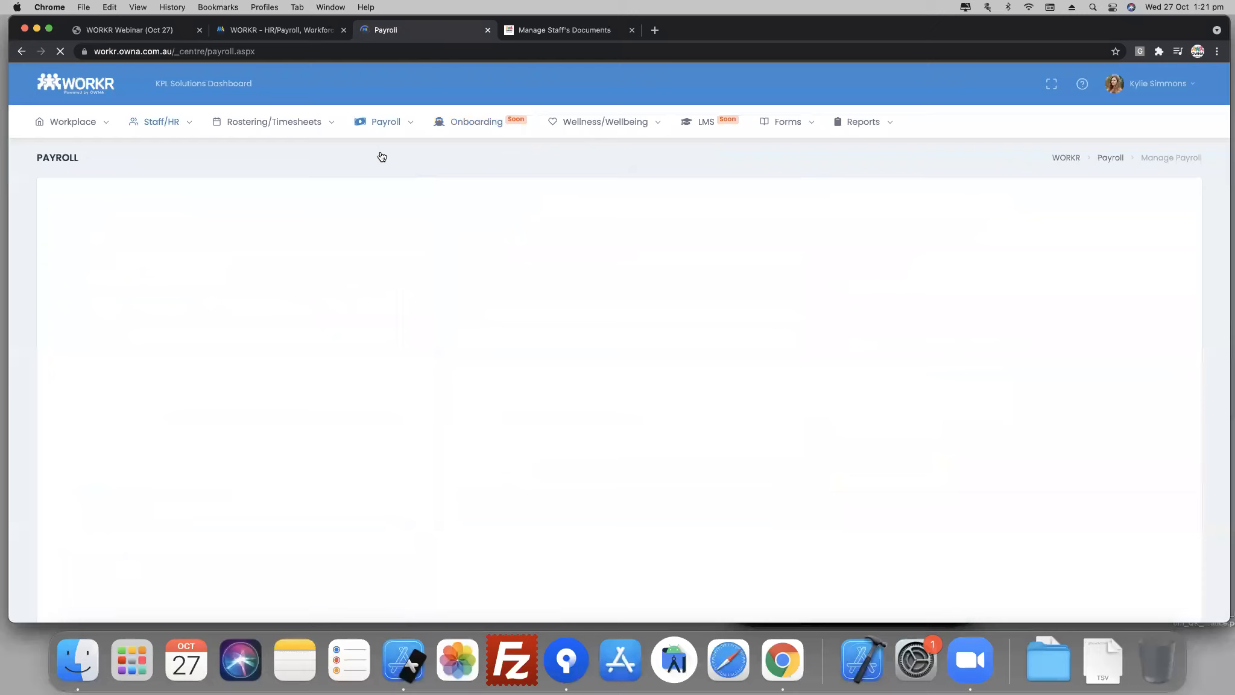
scroll(201, 493, "down", 3)
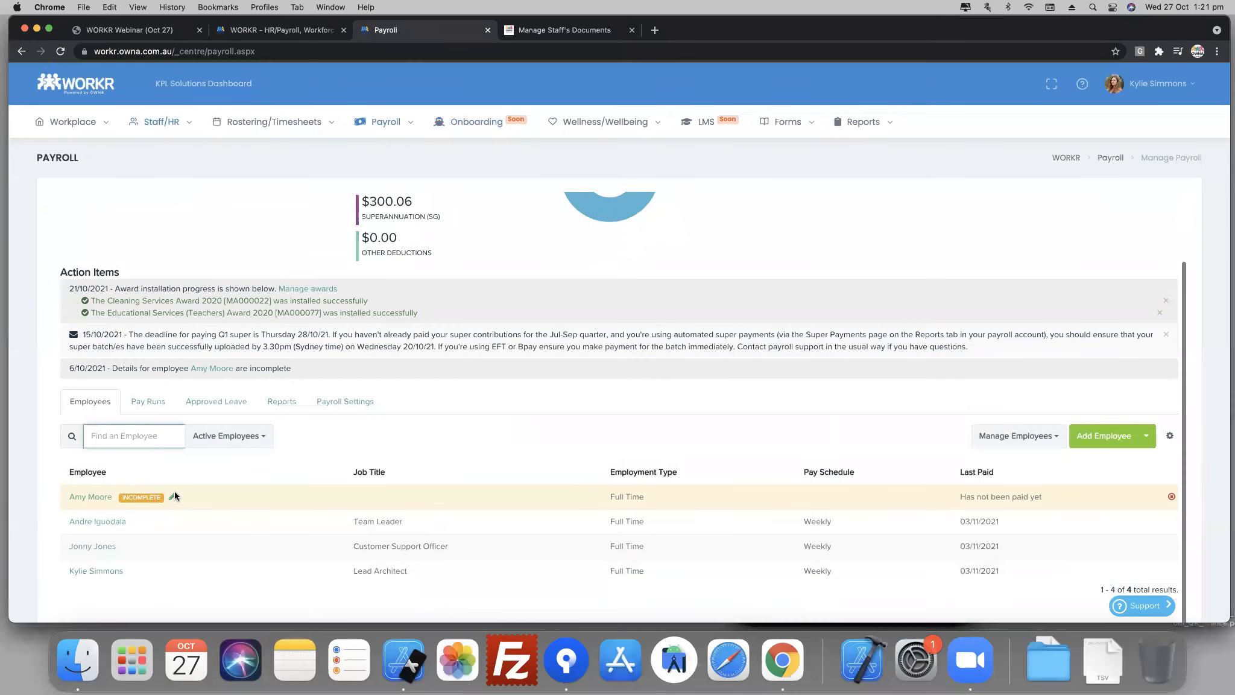
left_click(90, 497)
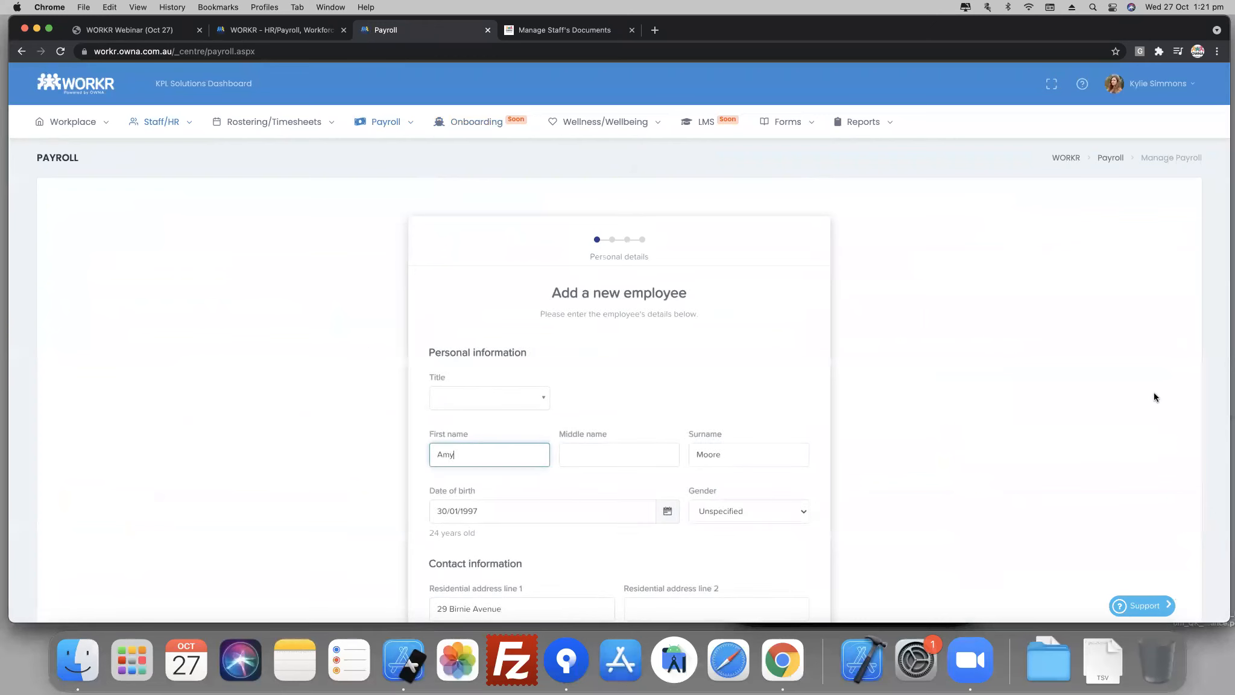
scroll(1008, 417, "down", 3)
scroll(642, 449, "down", 5)
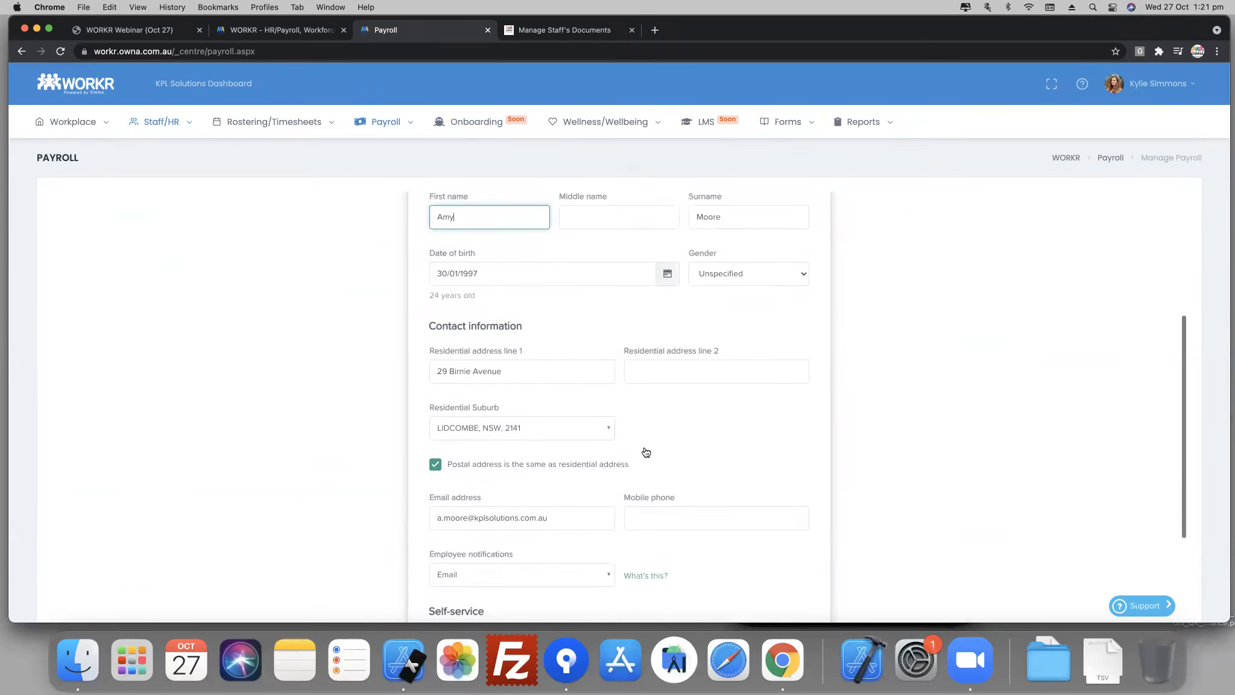
left_click(800, 592)
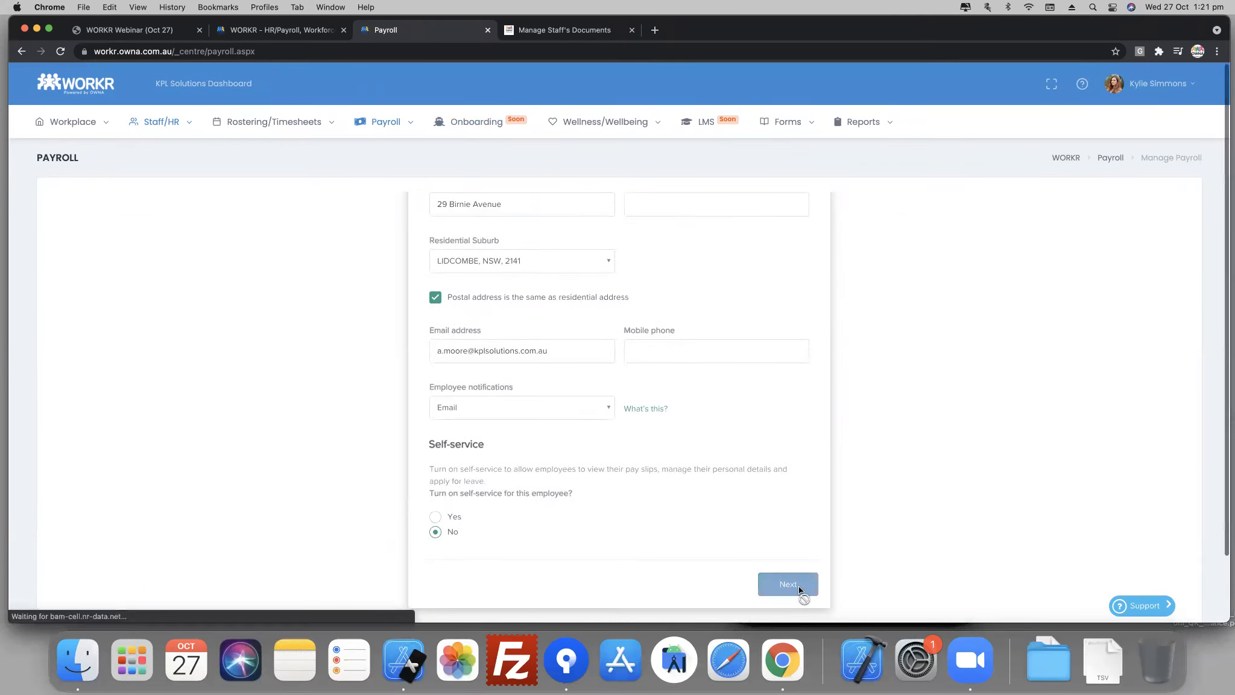
- Set the award to Educational Services (Teachers) Award 2020 [MA000077] and the employment agreement to Director Level 1 - 60+ places - Full Time
left_click(503, 337)
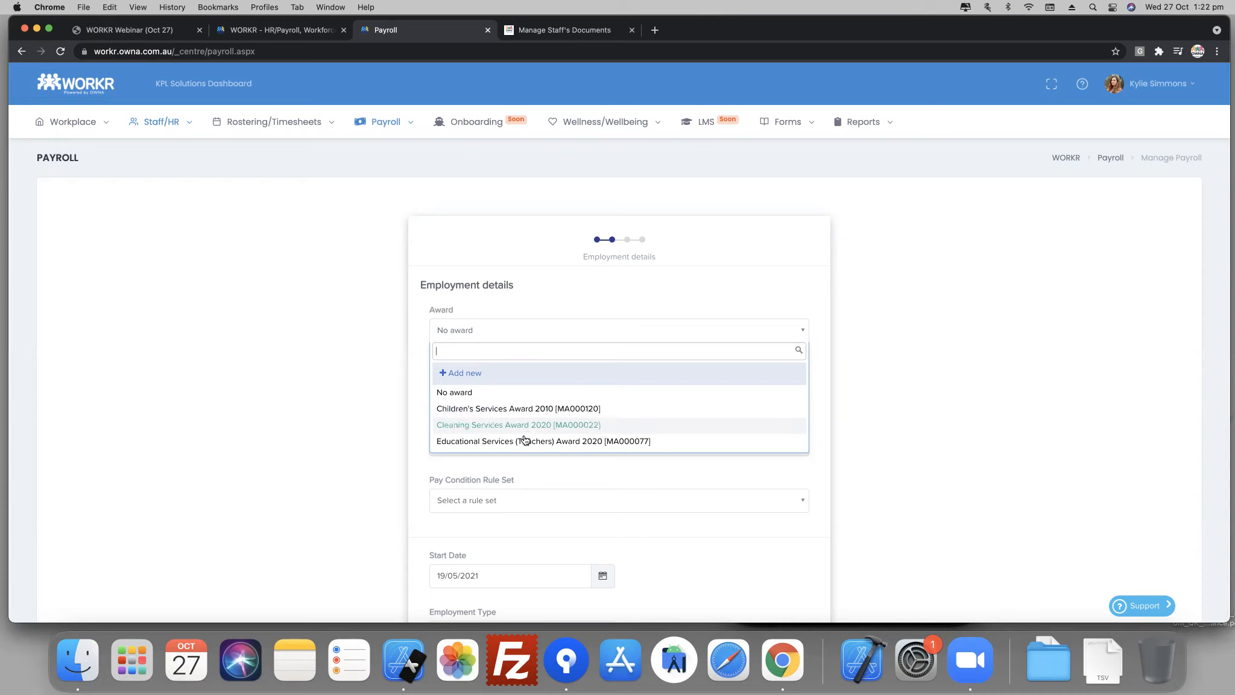
left_click(512, 438)
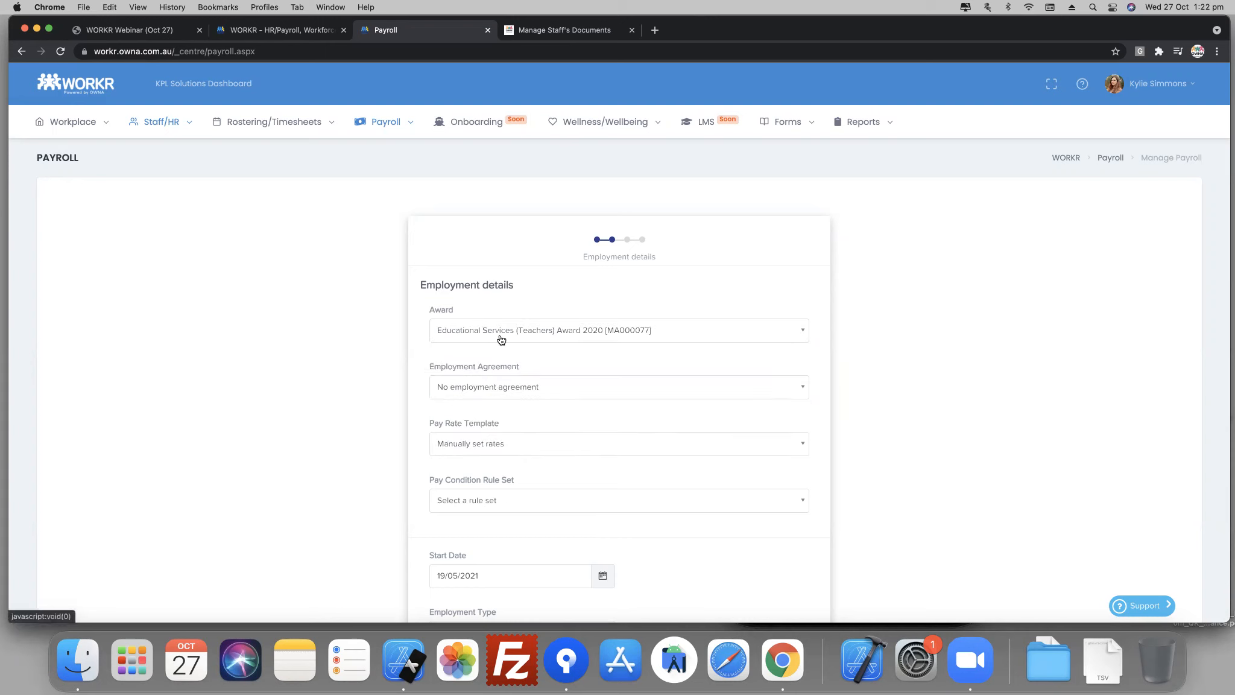
left_click(491, 389)
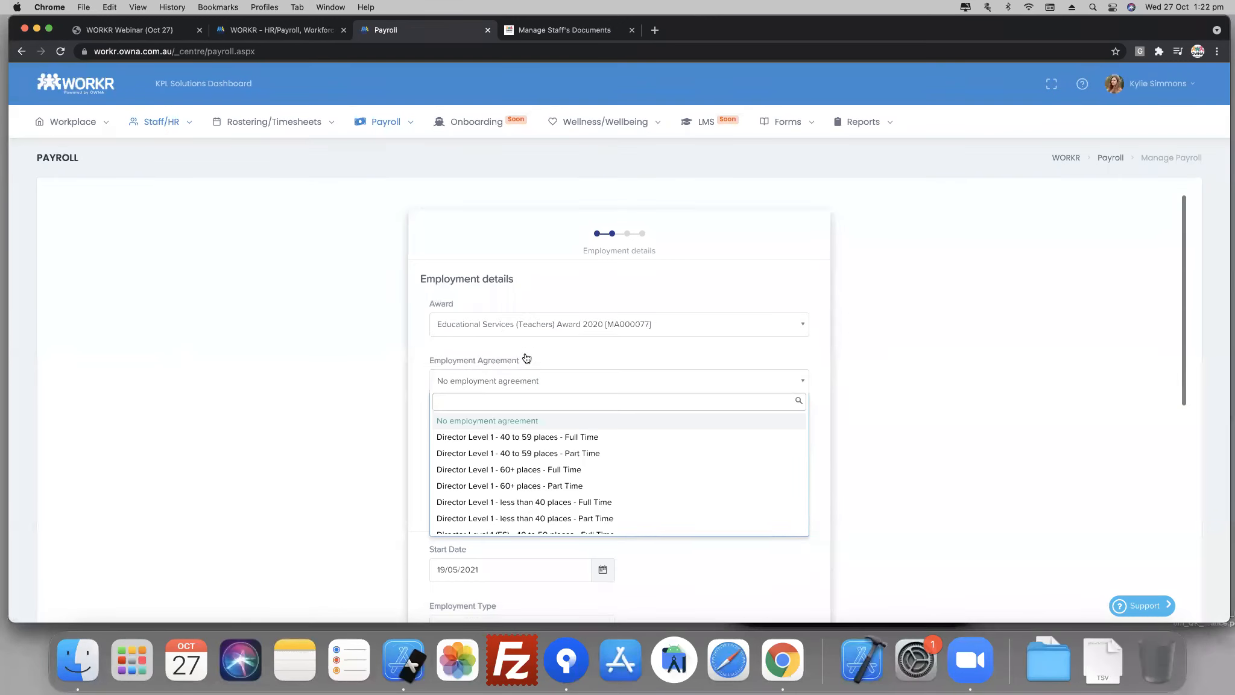
scroll(362, 392, "down", 3)
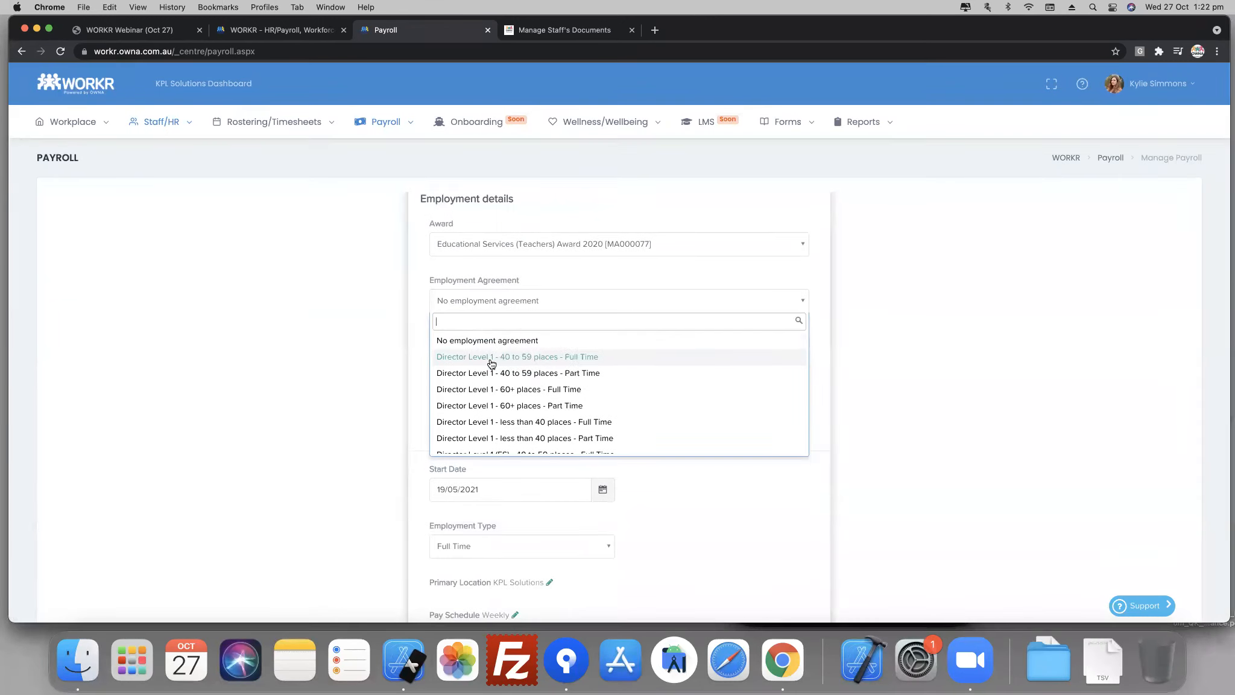
left_click(517, 392)
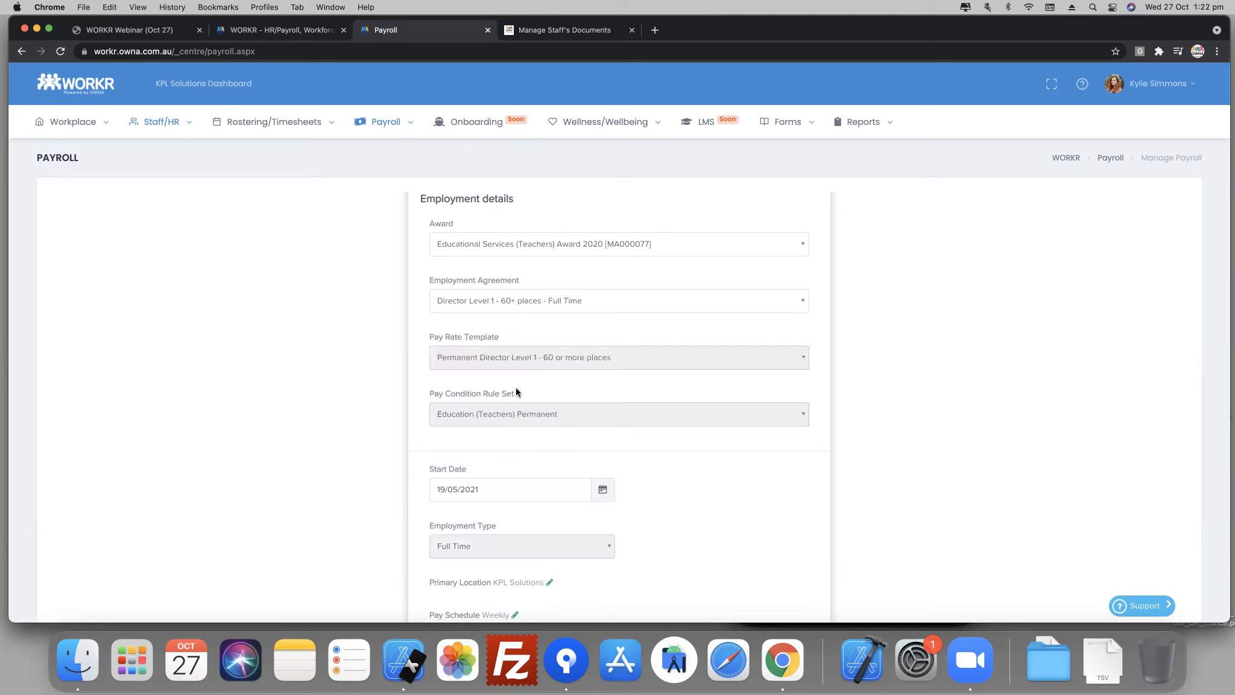
- Review the pay rate settings and set the employee's leave allowance template to Permanent NSW
scroll(518, 388, "down", 5)
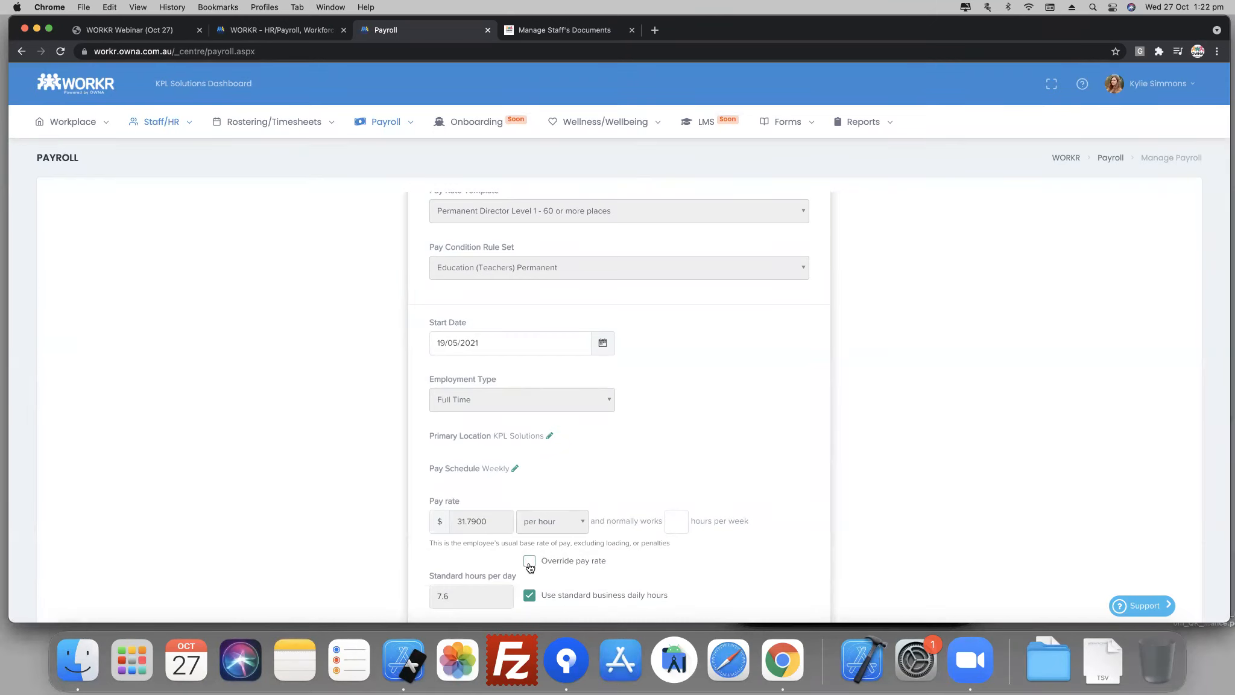
scroll(481, 557, "down", 2)
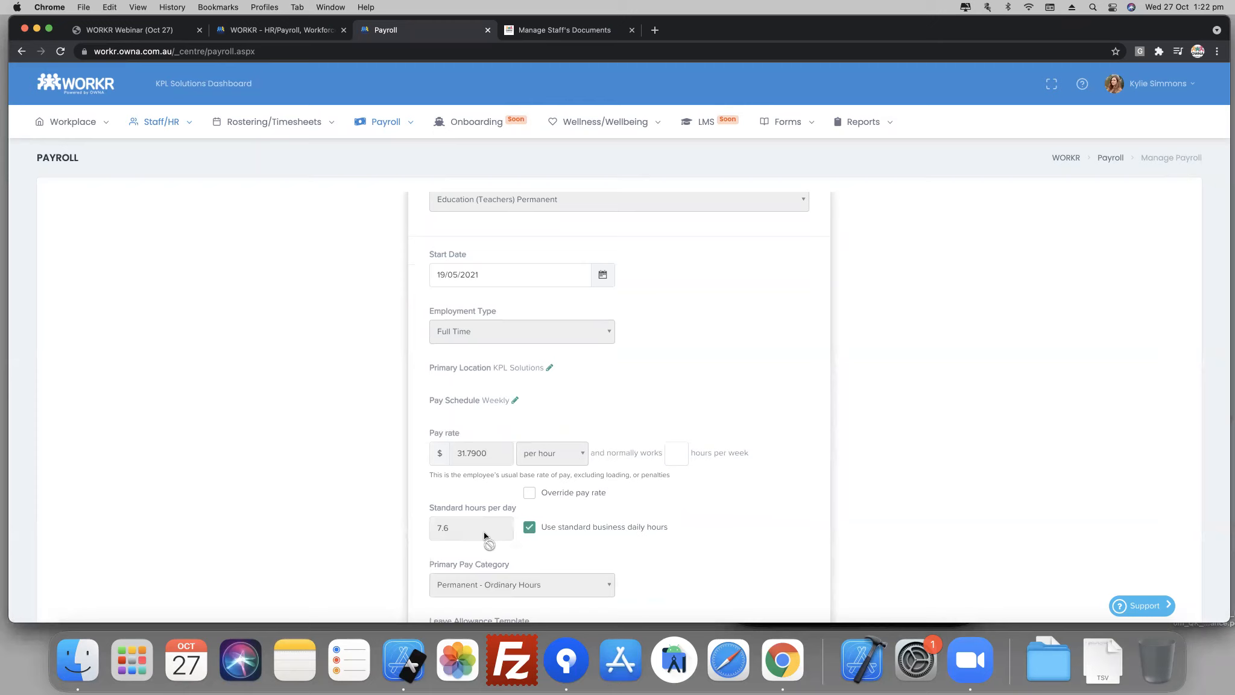
scroll(536, 519, "down", 5)
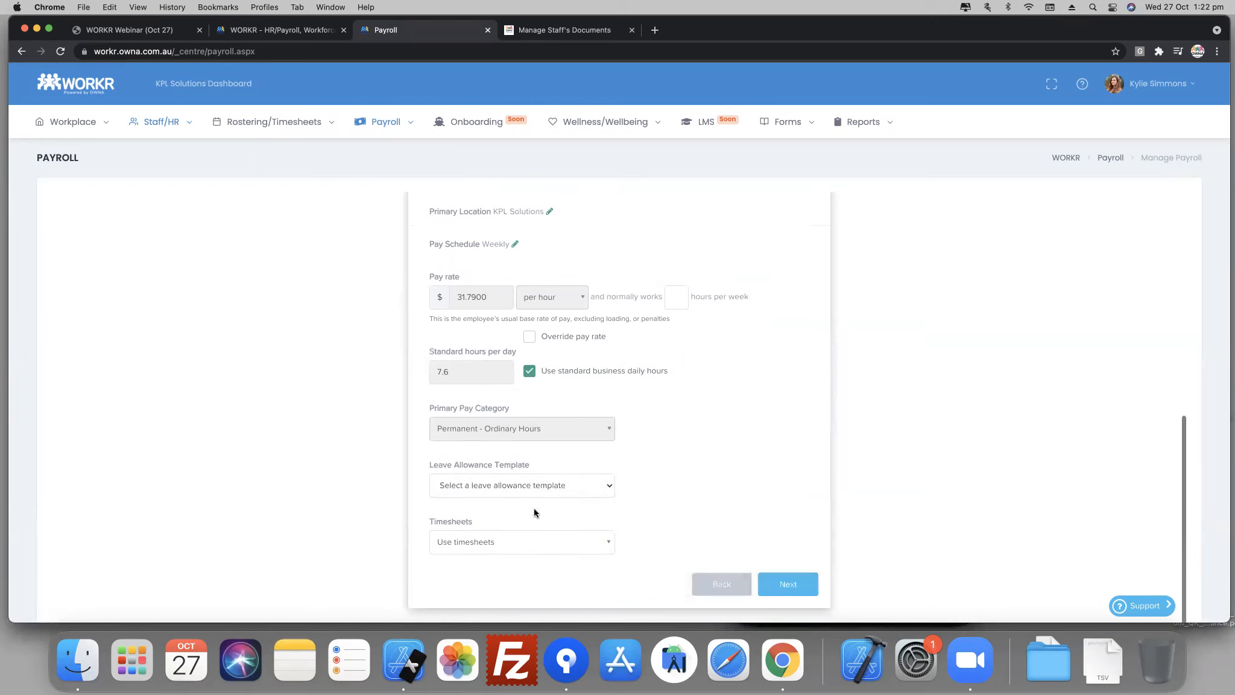
left_click(522, 486)
left_click(526, 528)
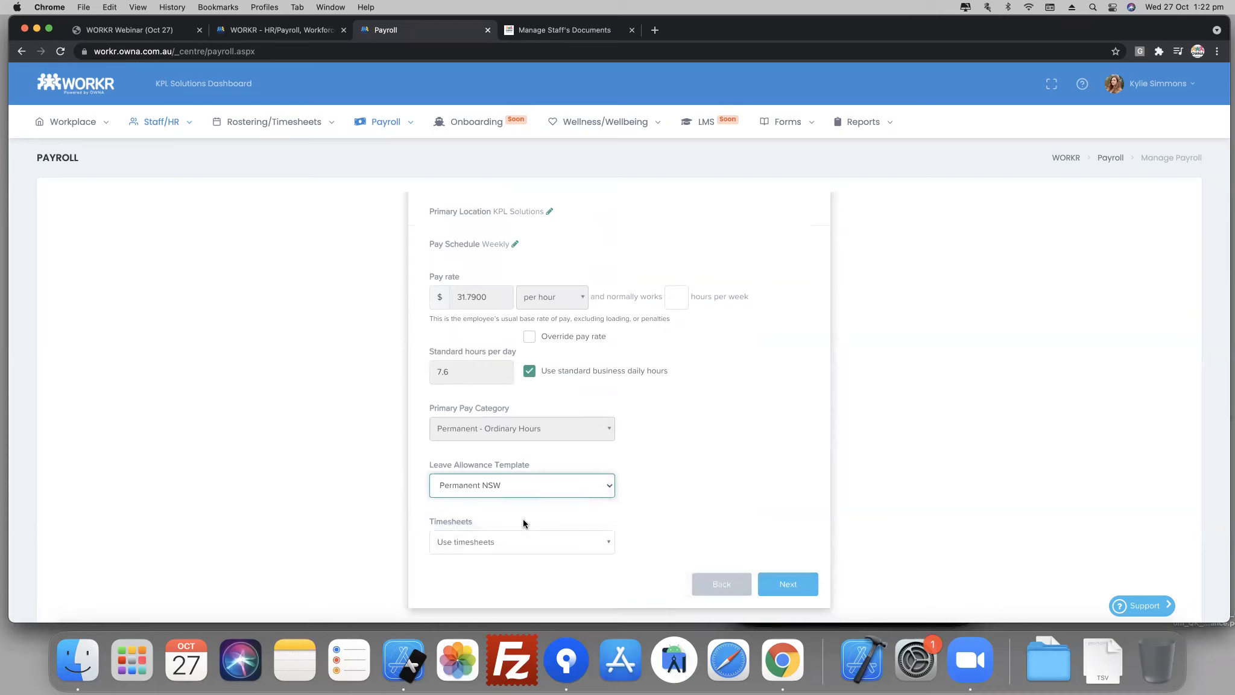
- Check the timesheet options and set the employee's normal working hours to 40 per week
left_click(500, 541)
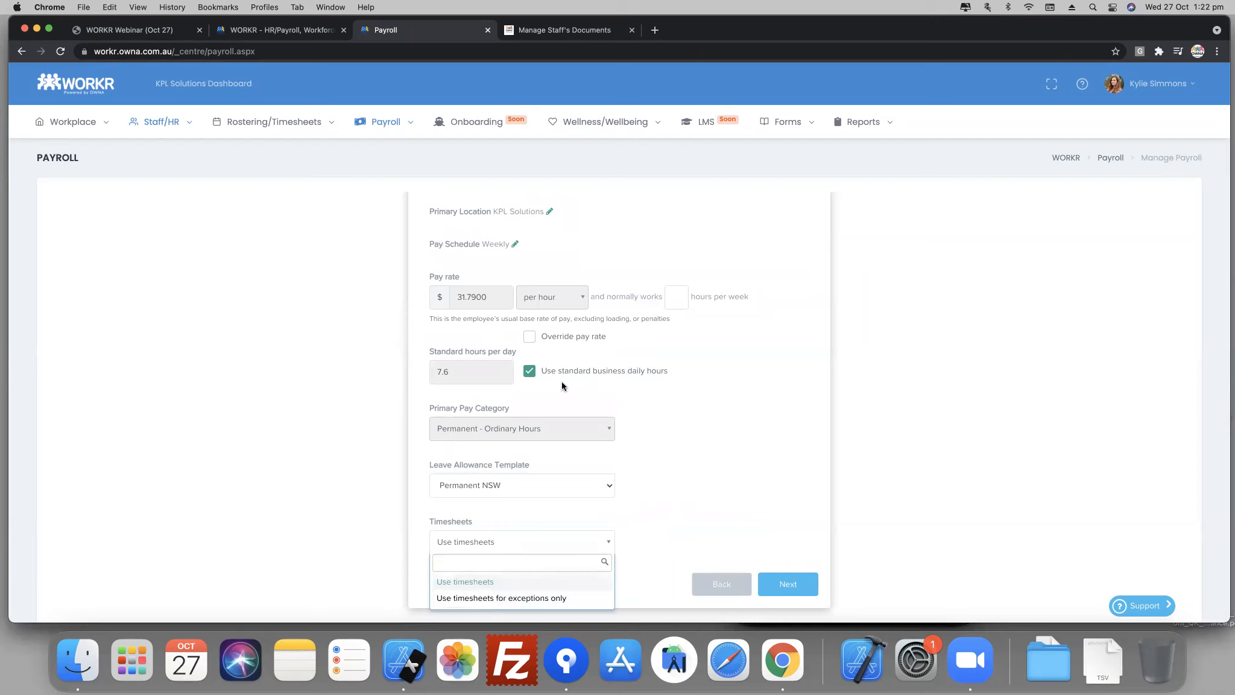
left_click(688, 307)
left_click(677, 298)
type("49")
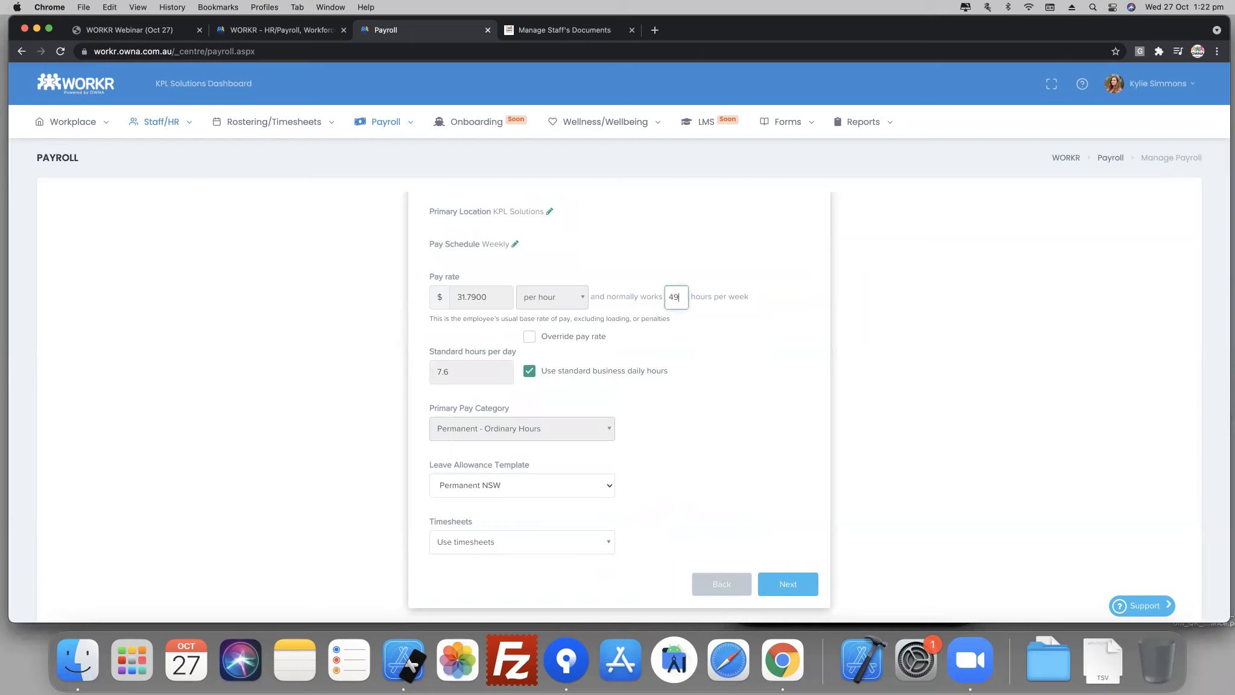
key("BackSpace")
type("0")
- Look at the timesheet options again and review the employment agreement, pay rate template and pay condition rule set
left_click(486, 549)
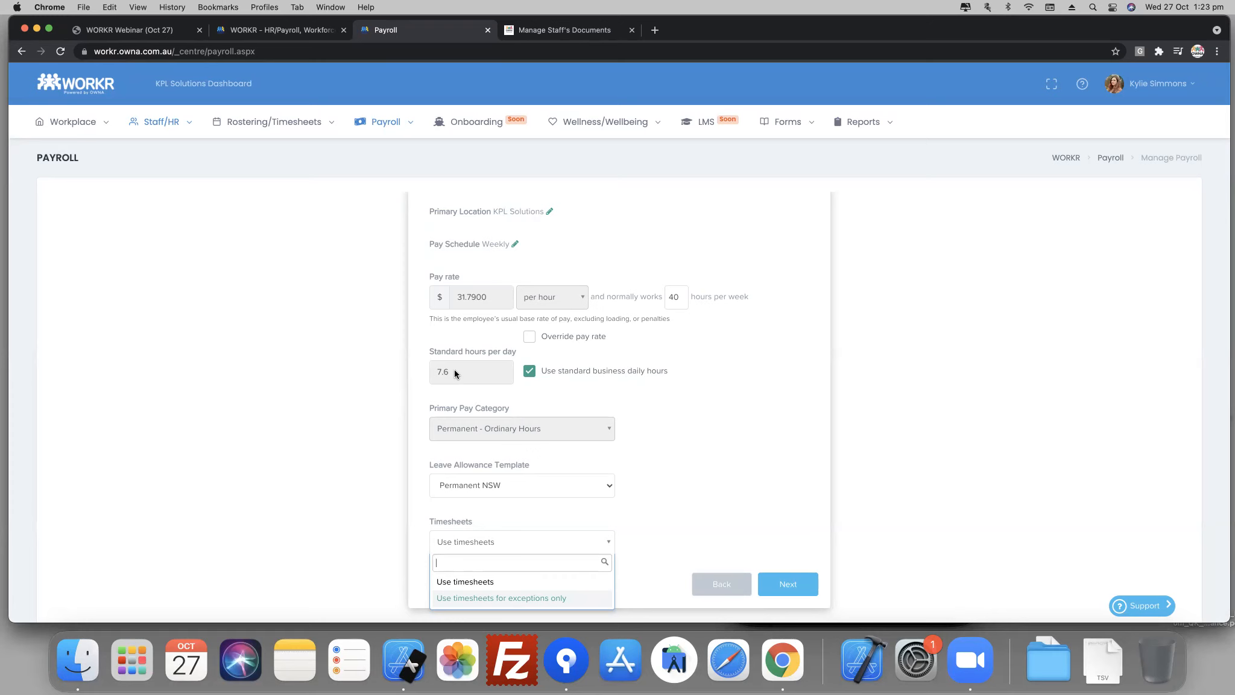
scroll(591, 414, "up", 5)
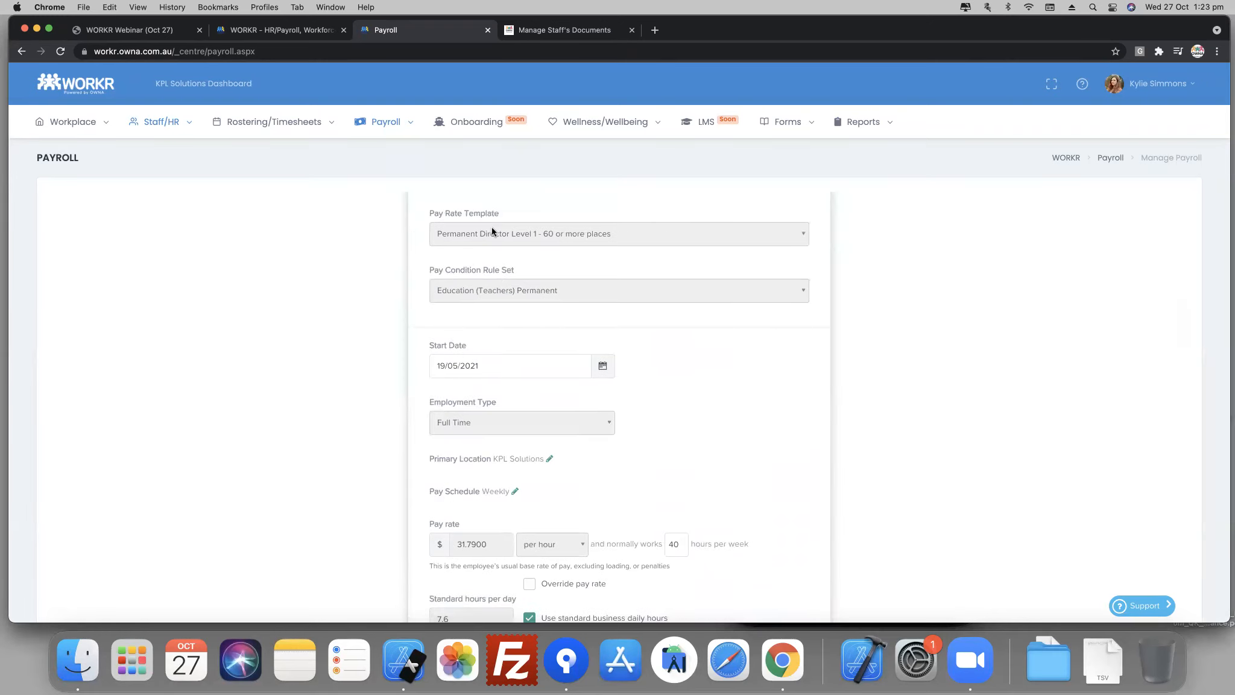
scroll(553, 256, "up", 1)
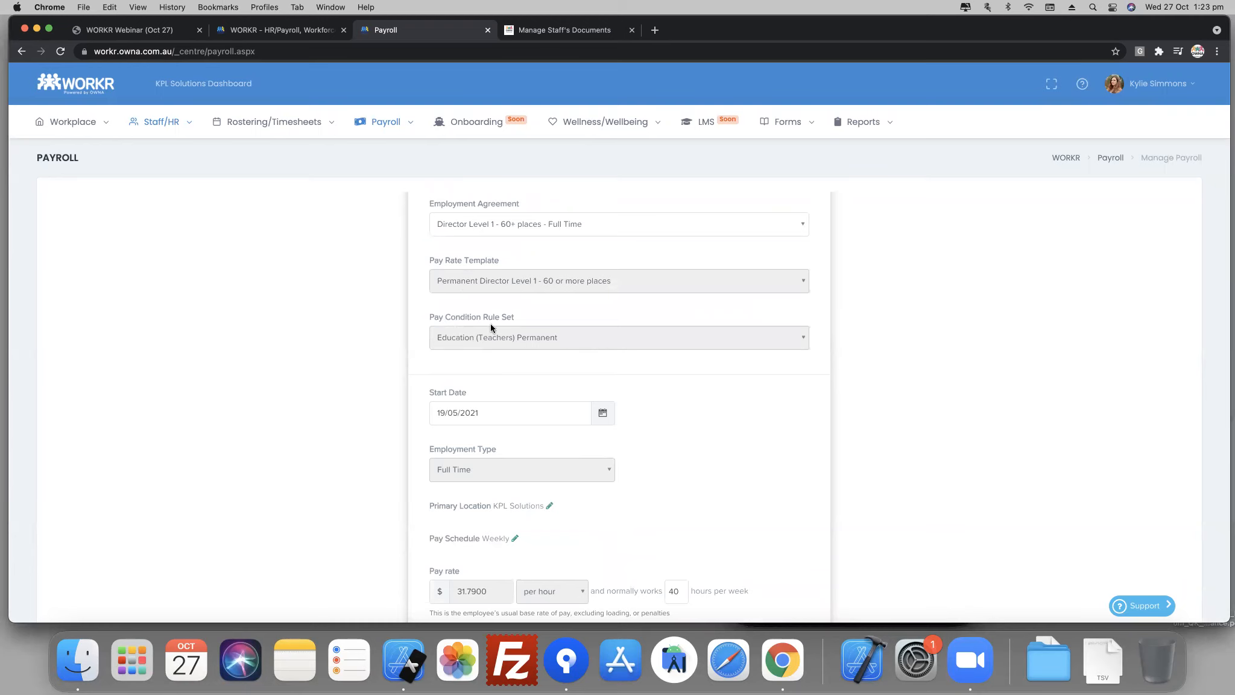
- Leave the employment details and bring up the topics page of the WORKR Webinar (Oct 27) PDF
scroll(491, 323, "down", 6)
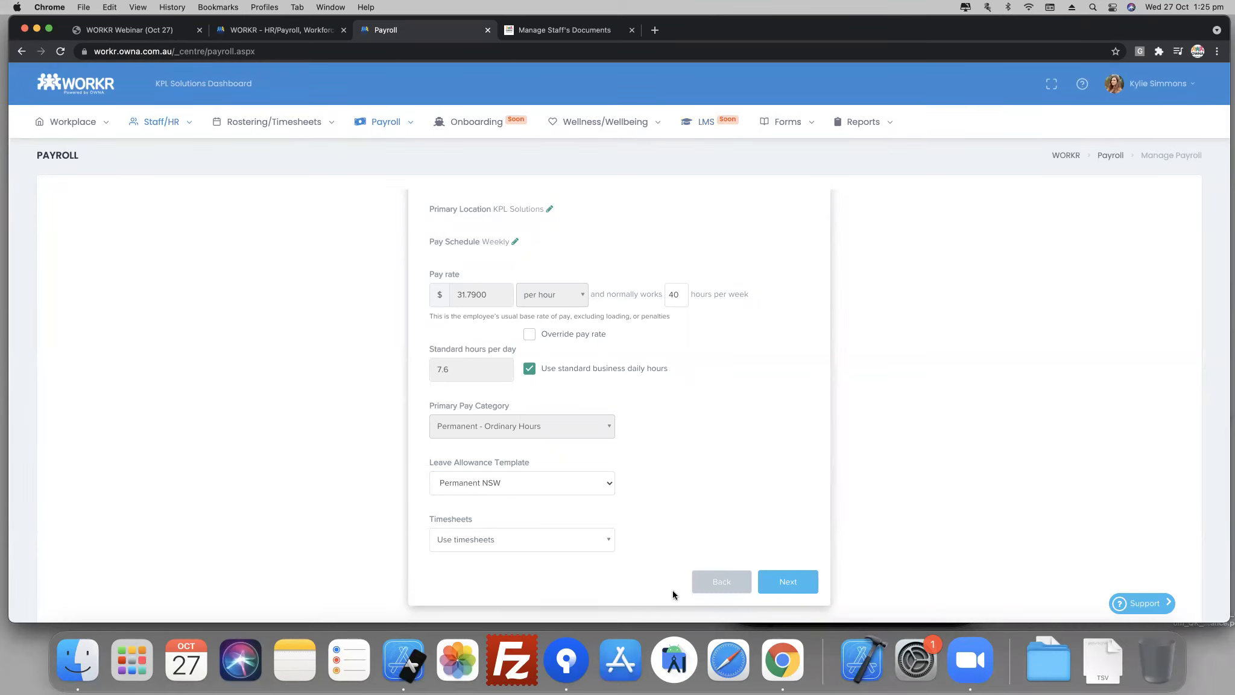
left_click(258, 32)
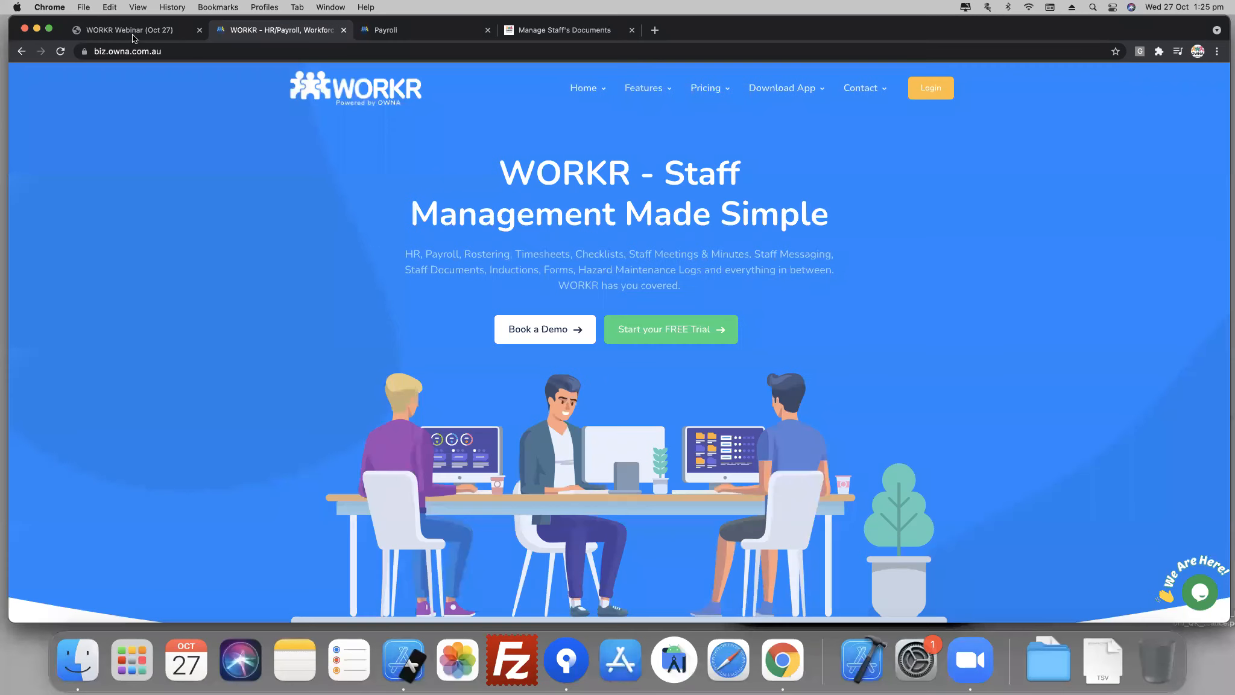
key("ctrl+shift+Tab")
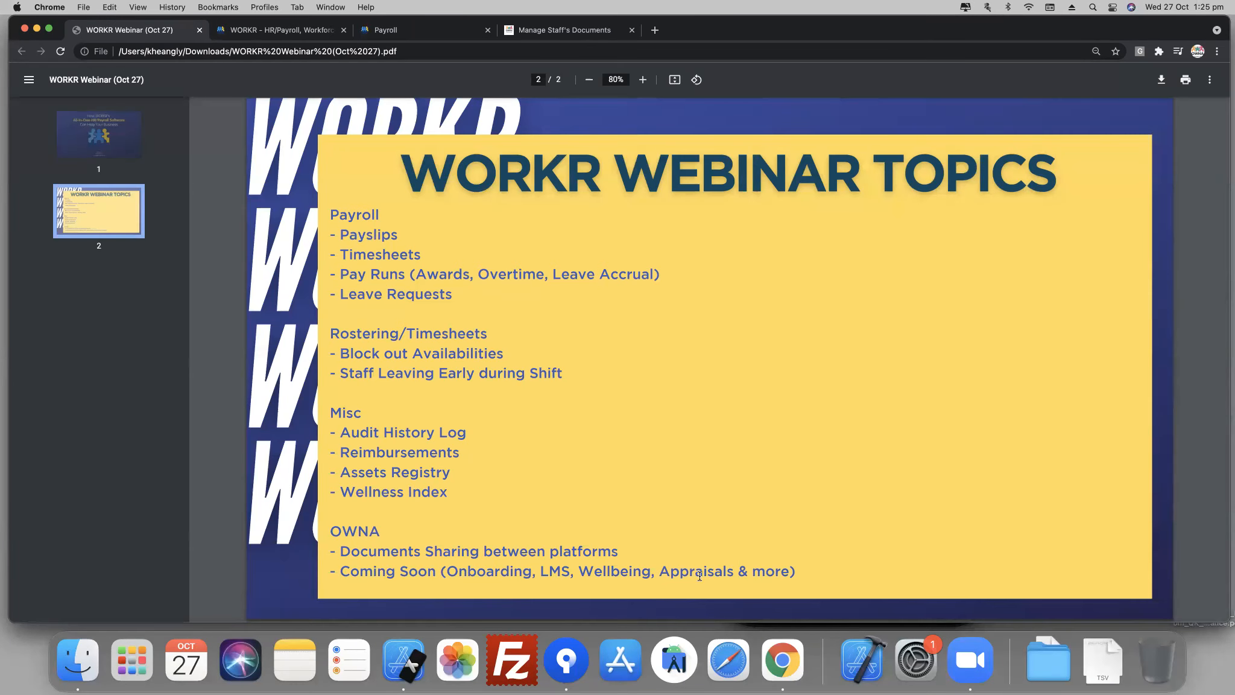
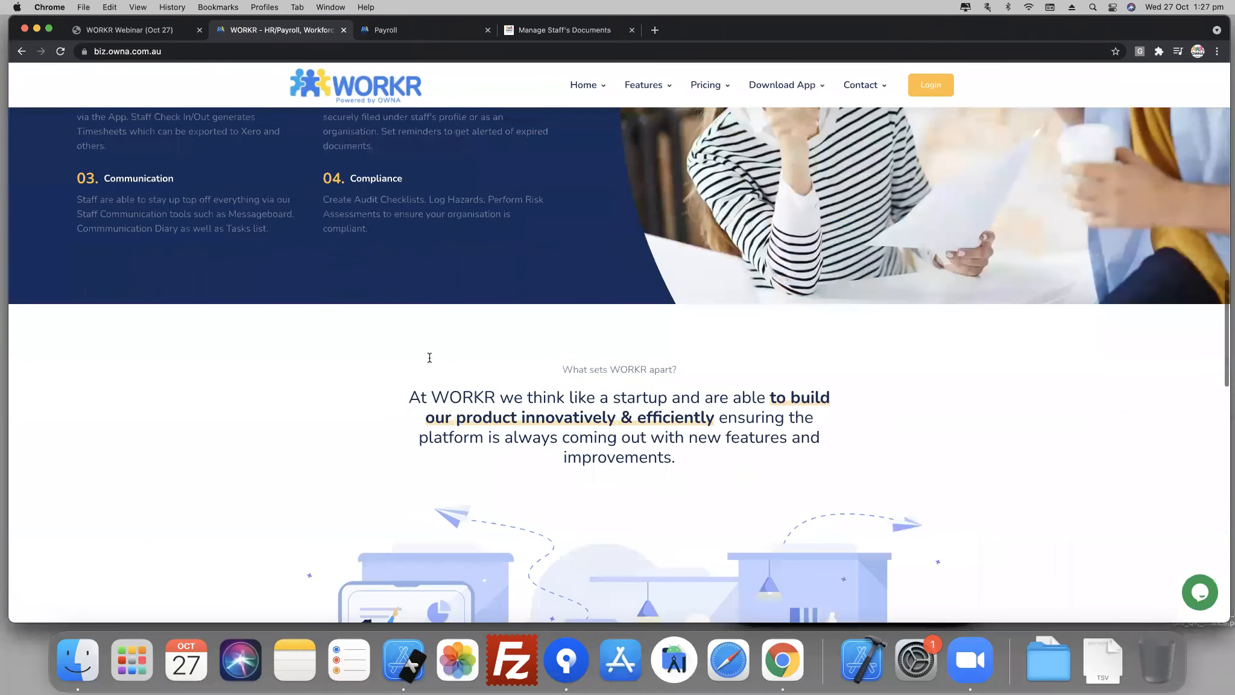
- Look through the WORKR website from its platform highlights to the features gallery and pricing section
scroll(430, 361, "down", 10)
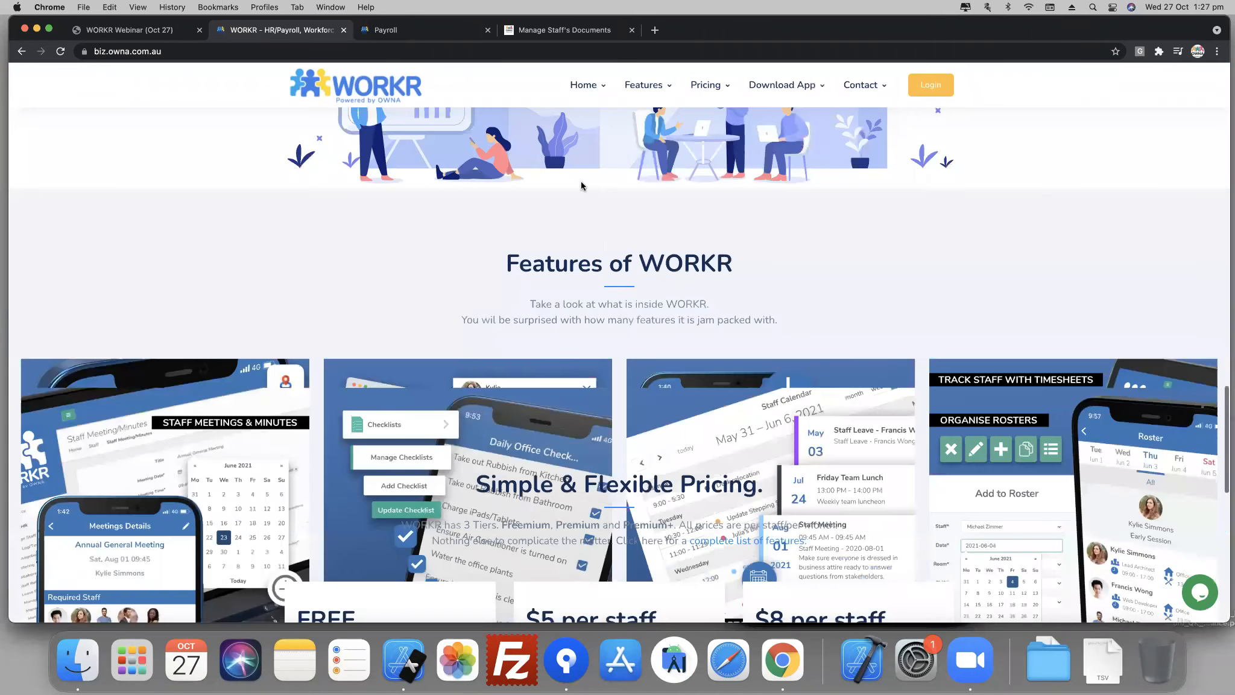
scroll(582, 185, "down", 5)
scroll(582, 186, "down", 3)
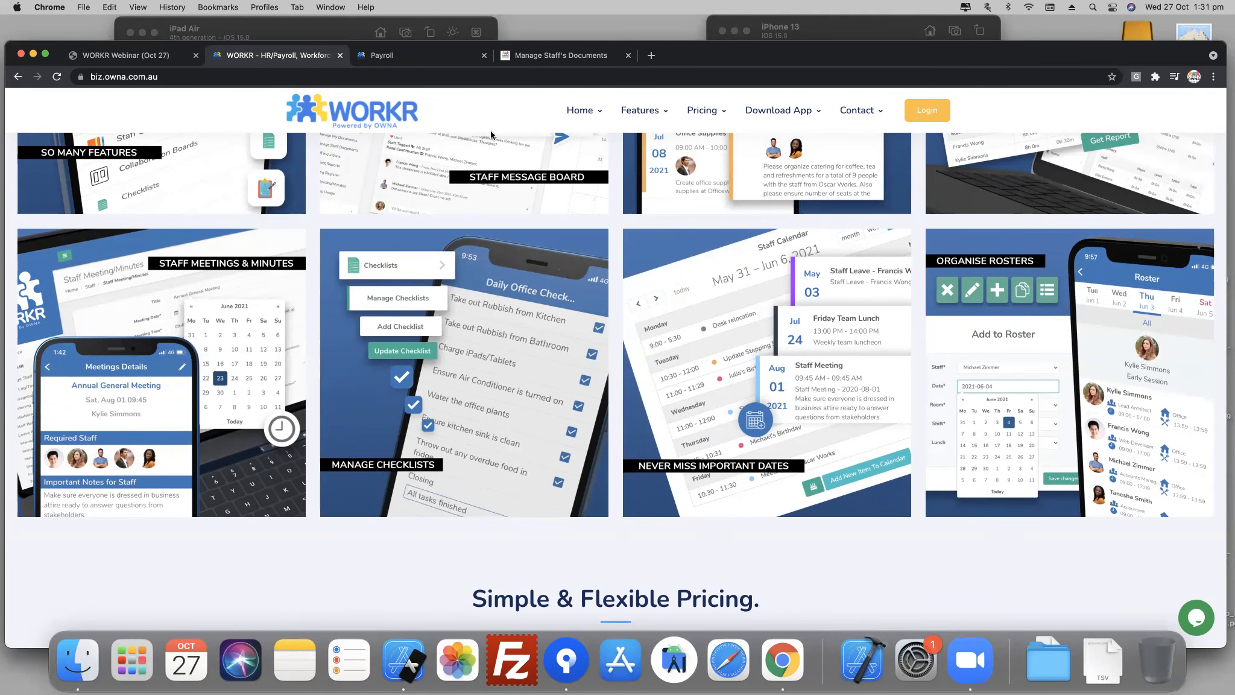
- Return to the payroll overview and look through the list of available payroll, employee, attendance and ATO reports
key("ctrl+Tab")
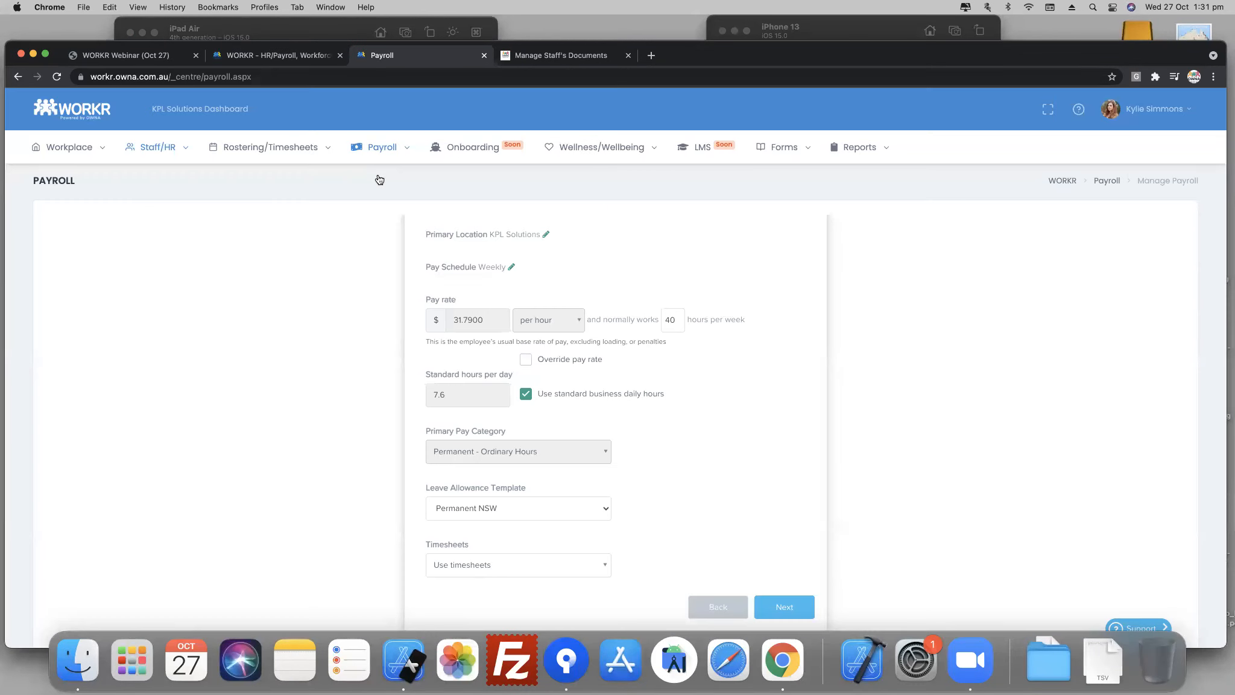
left_click(379, 180)
left_click_drag(1120, 28, 1129, 17)
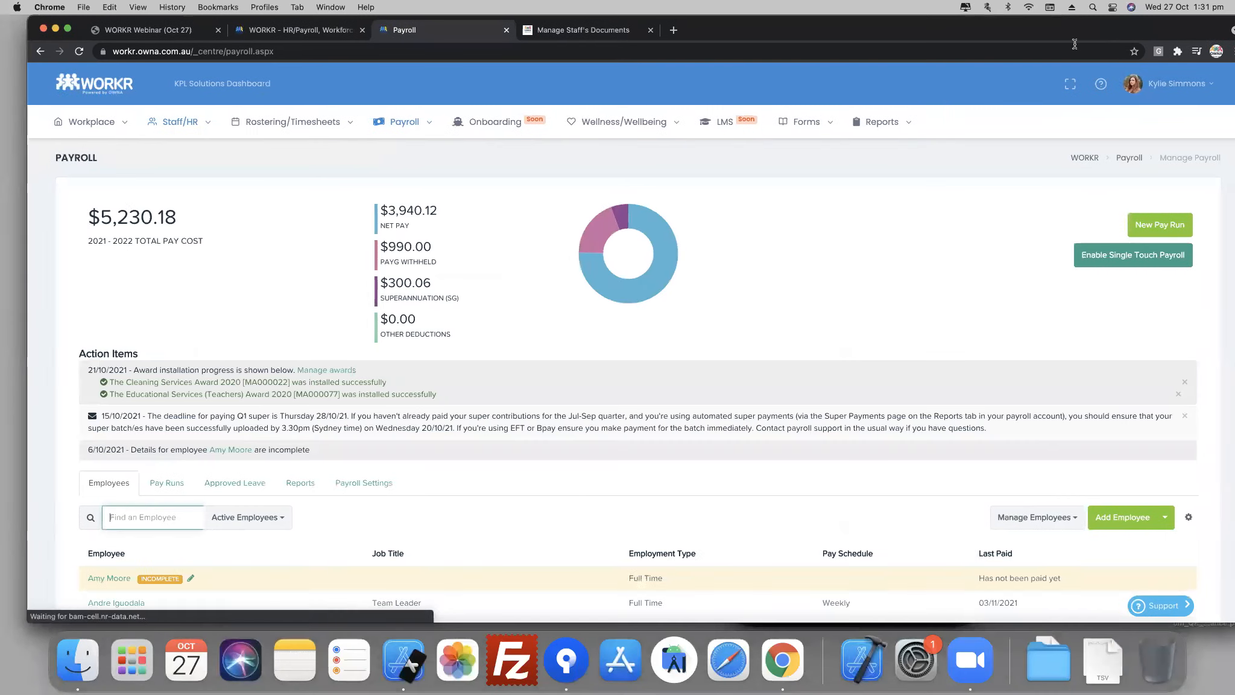
mouse_move(878, 122)
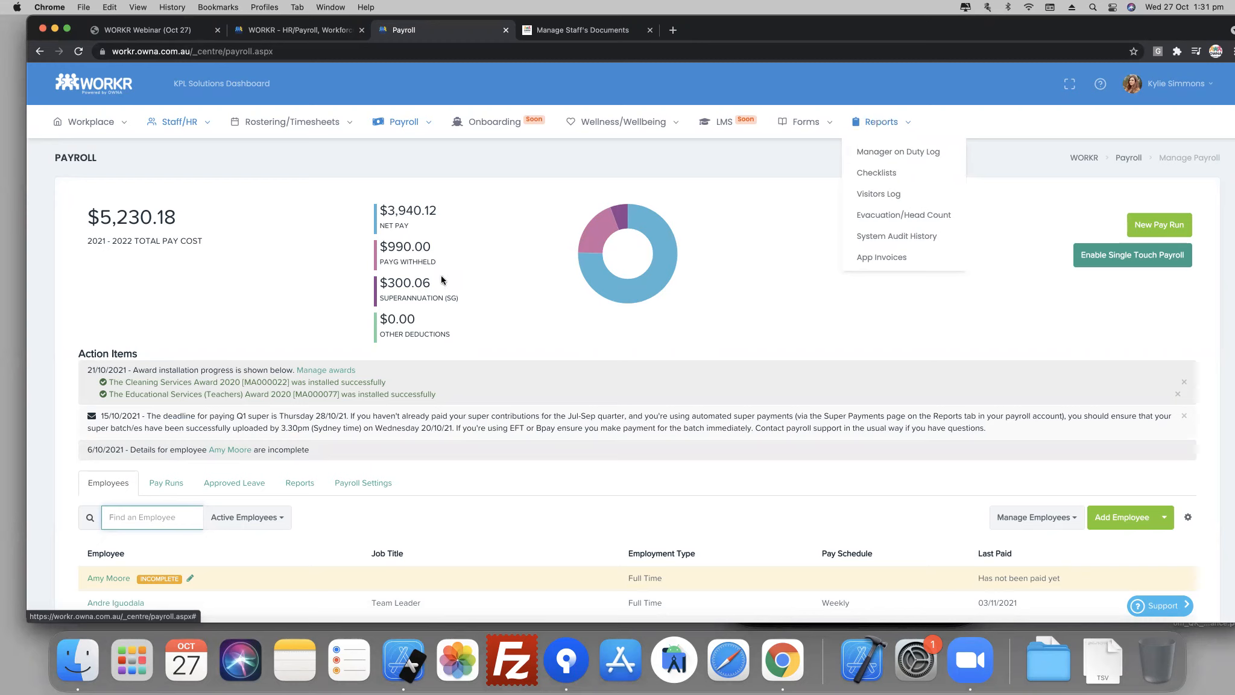
left_click(300, 483)
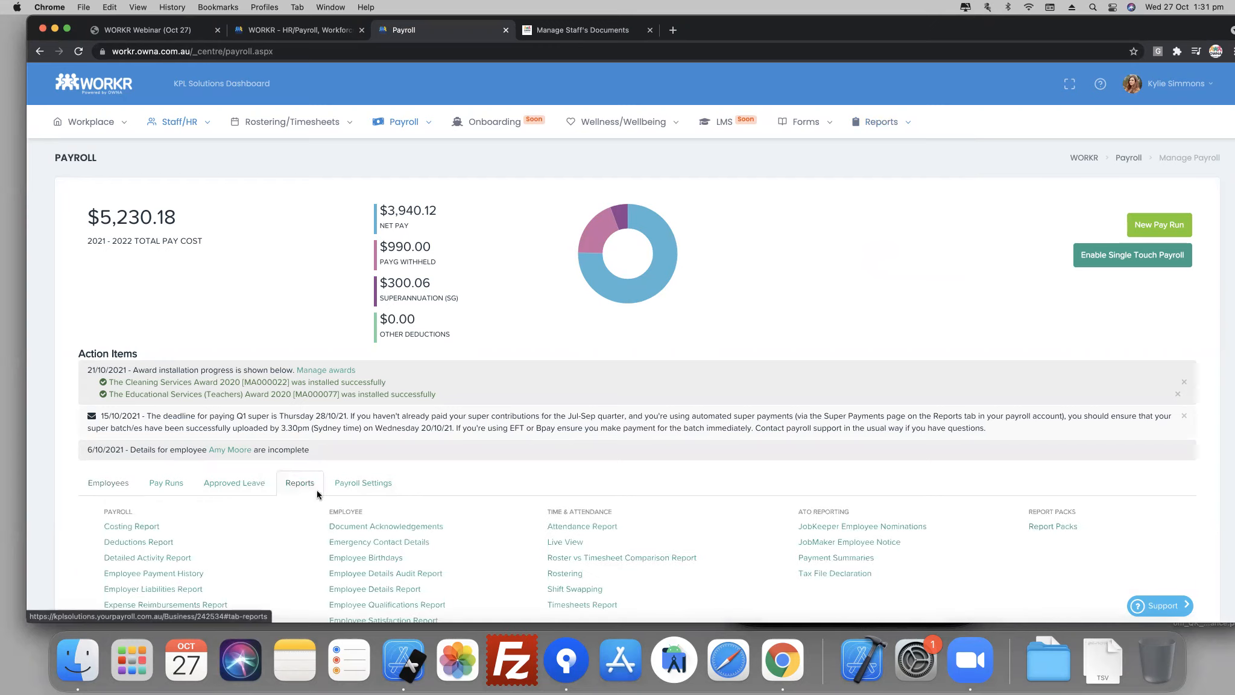
scroll(312, 489, "down", 6)
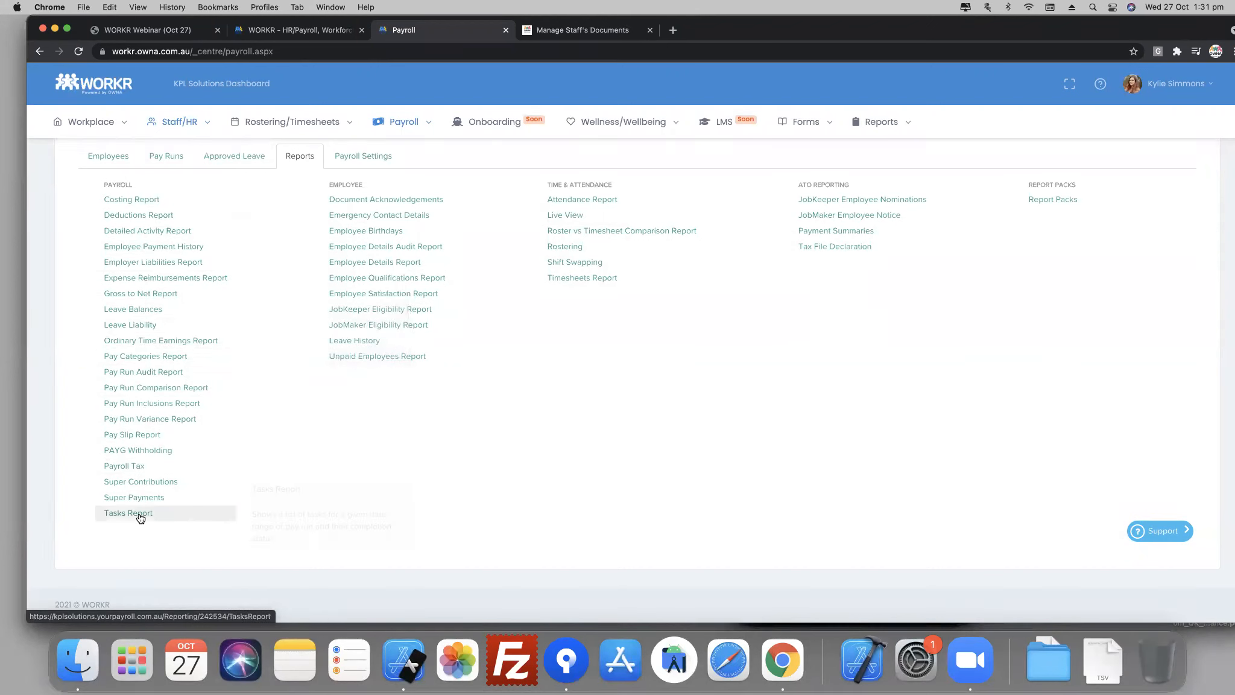
left_click(134, 468)
- Open the chart of accounts in the payroll settings and review the journal services payroll can connect to
mouse_move(403, 122)
left_click(401, 153)
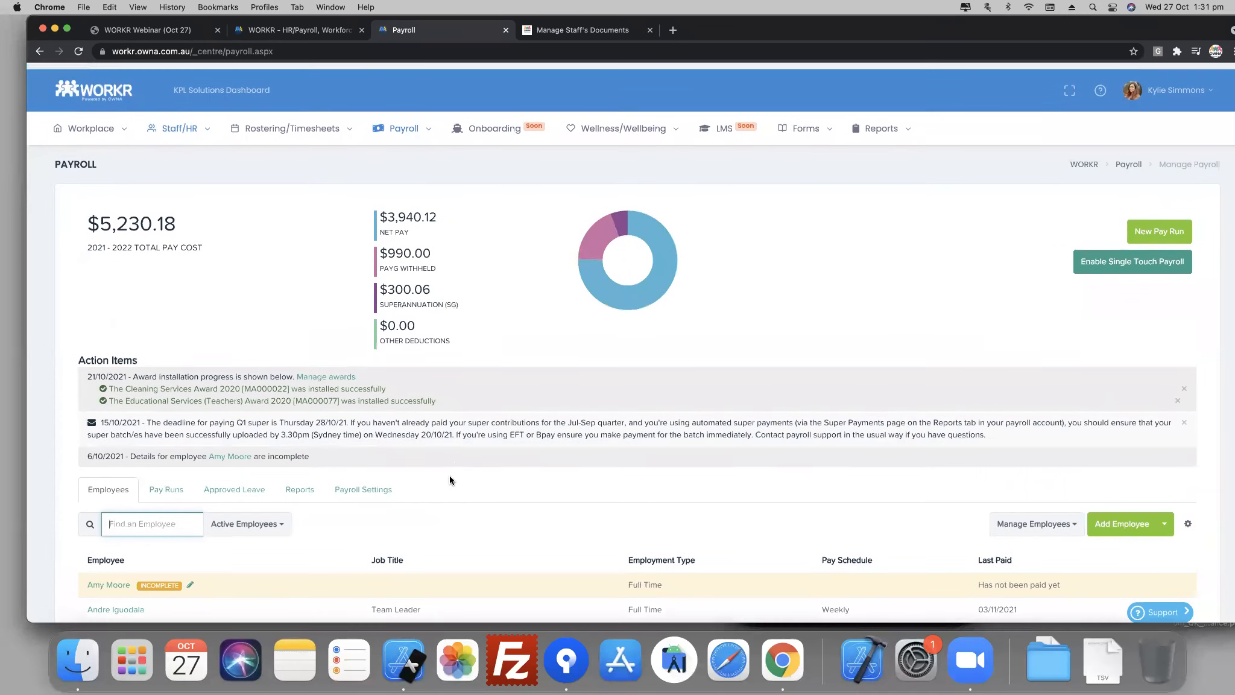
scroll(450, 475, "down", 5)
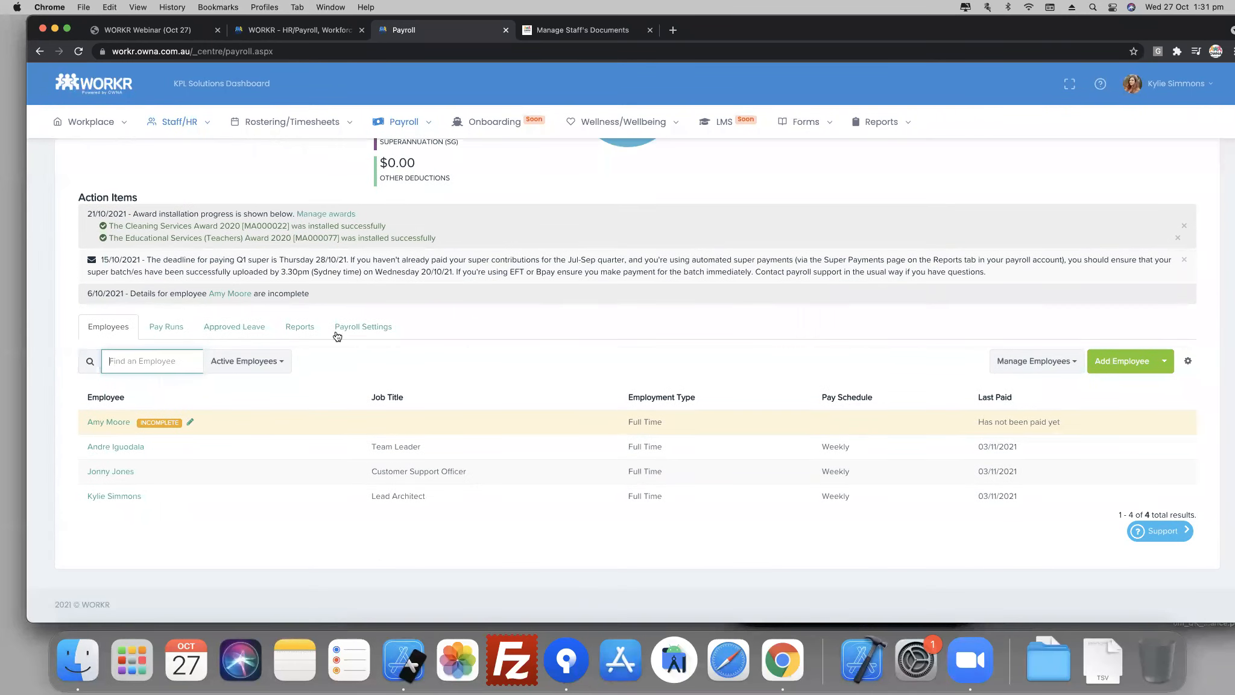
left_click(356, 327)
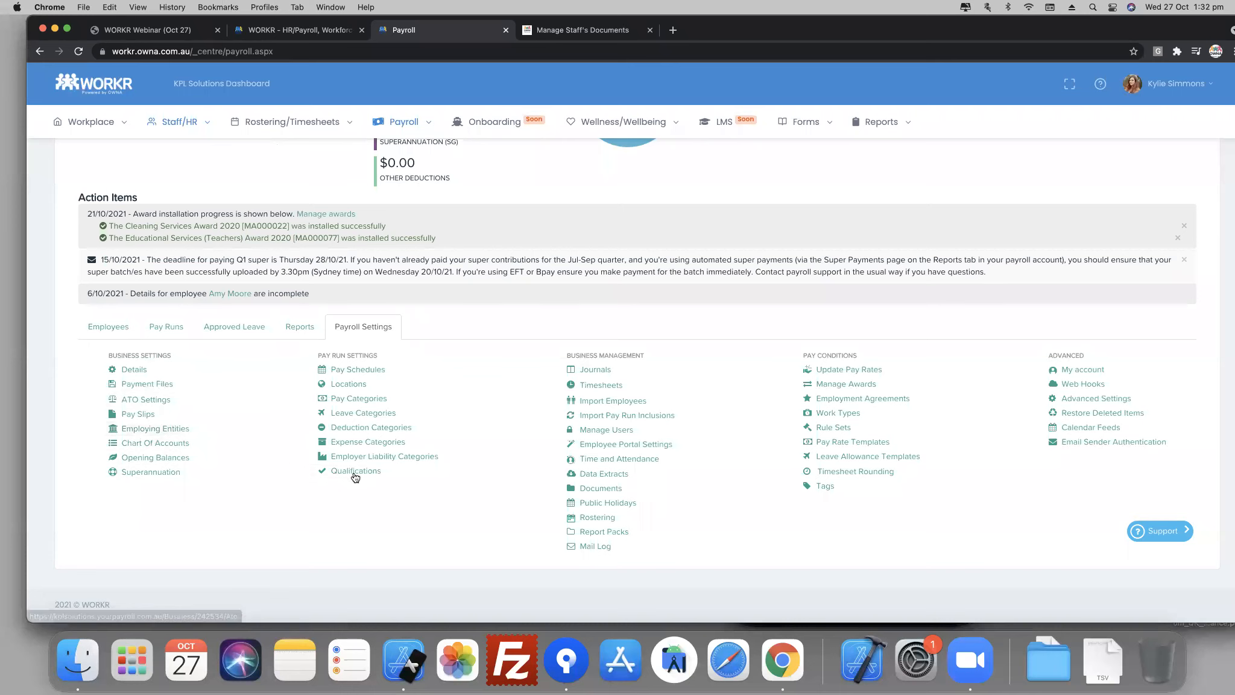
left_click(155, 443)
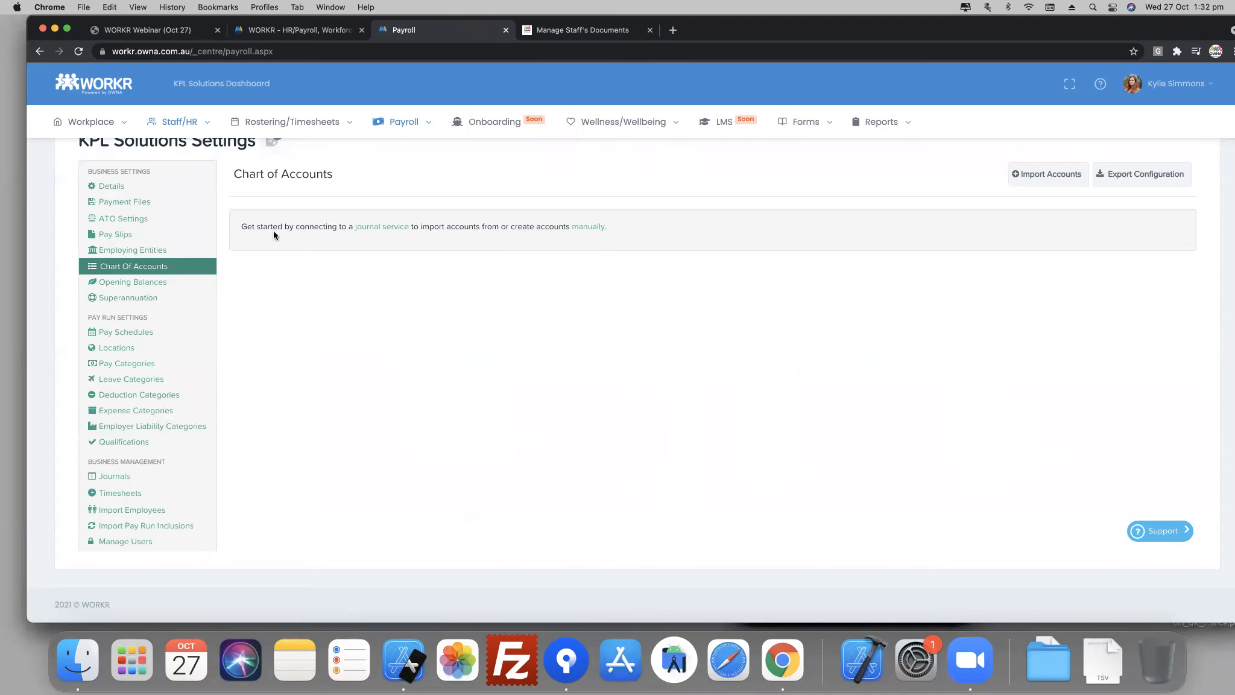
left_click(391, 230)
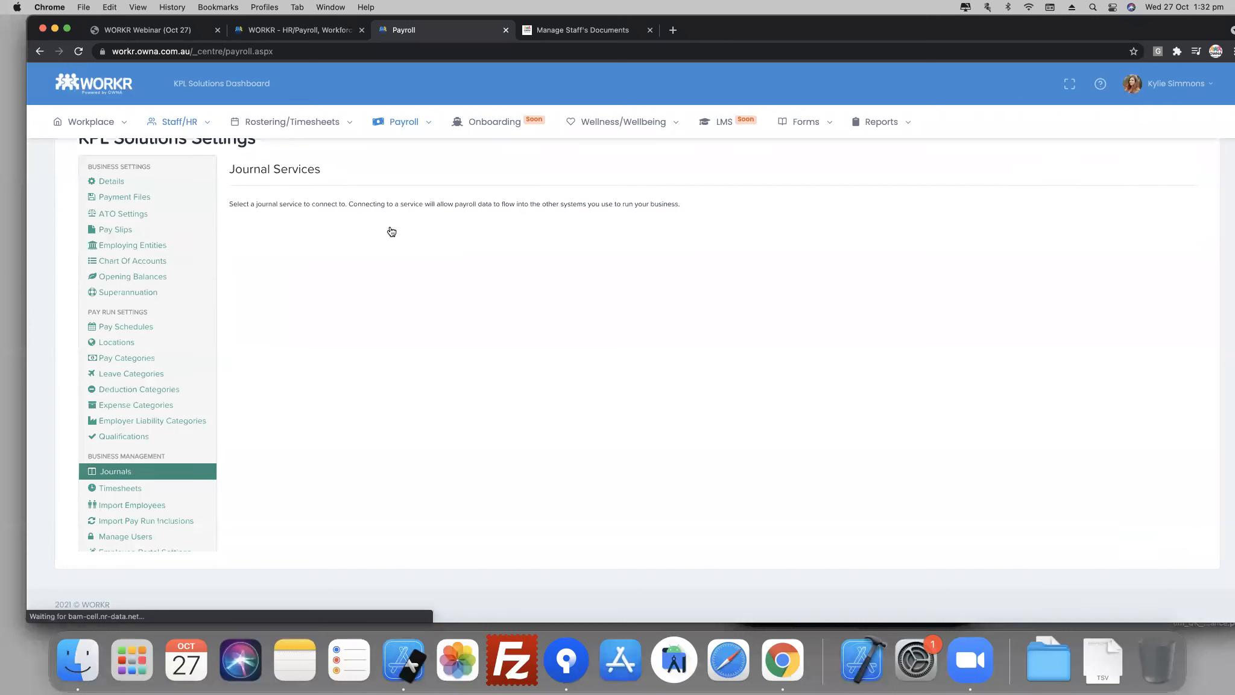
left_click(326, 239)
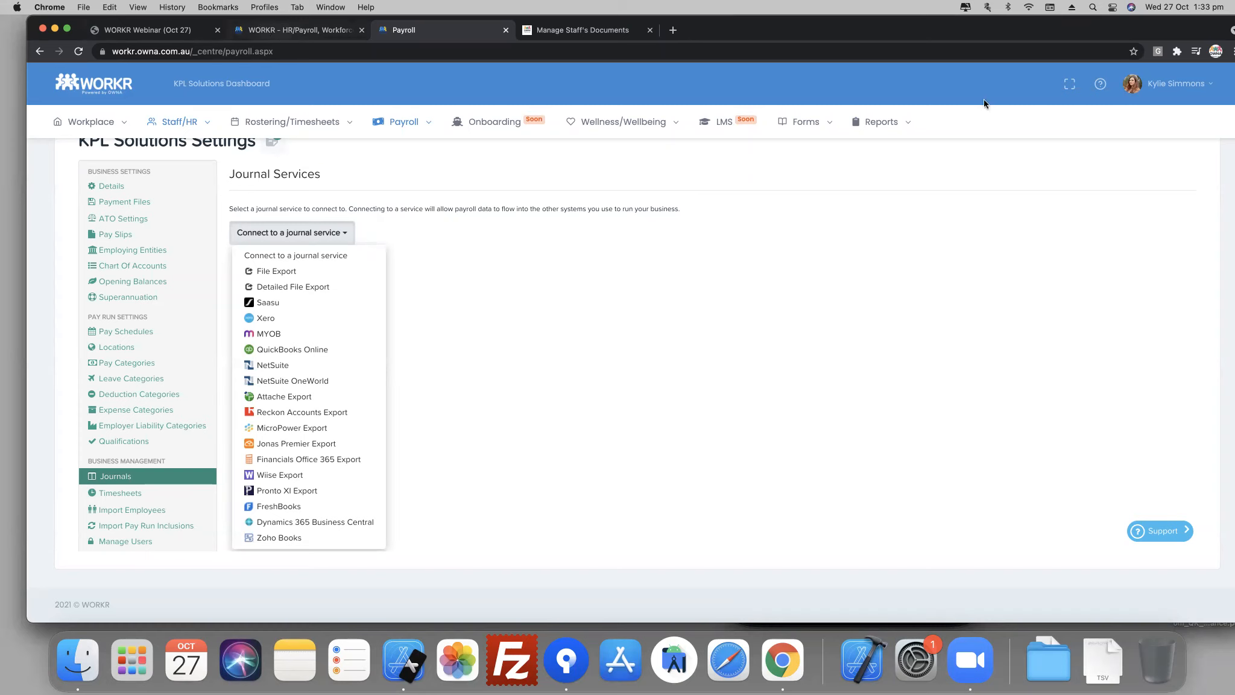
- Open the portal login page from the WORKR website and bring up the KPL Solutions dashboard in place of the payroll page
key("ctrl+shift+Tab")
scroll(79, 100, "up", 9)
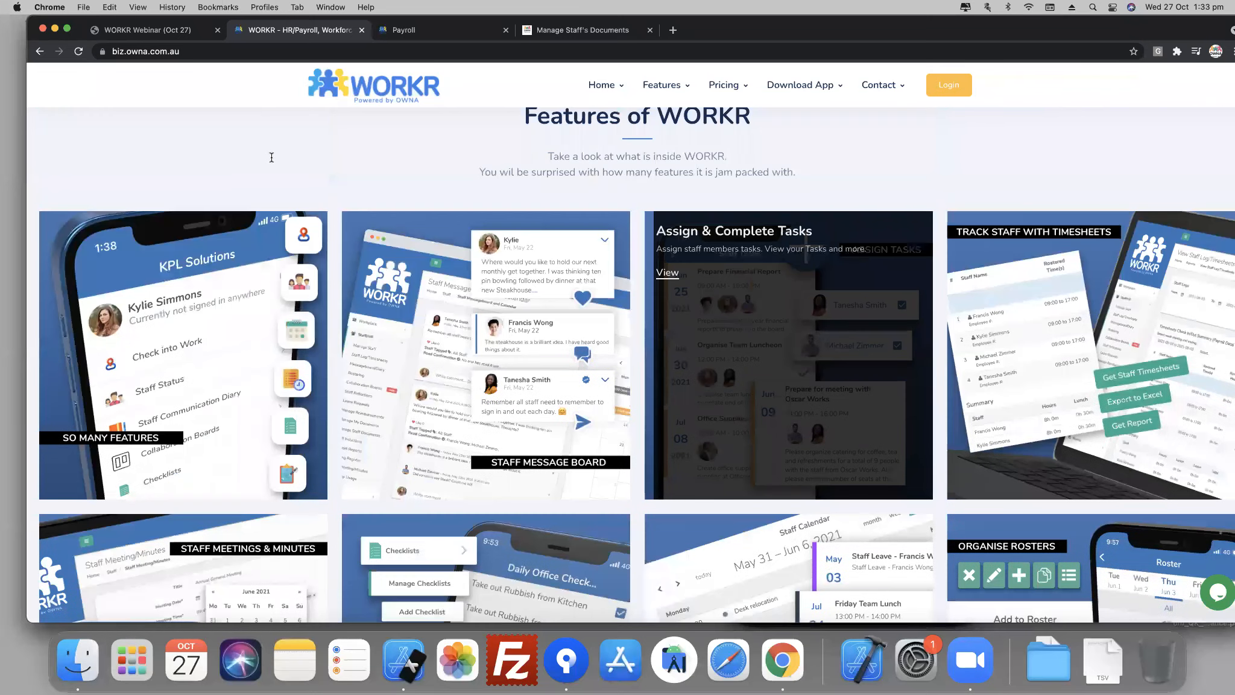
left_click(949, 85)
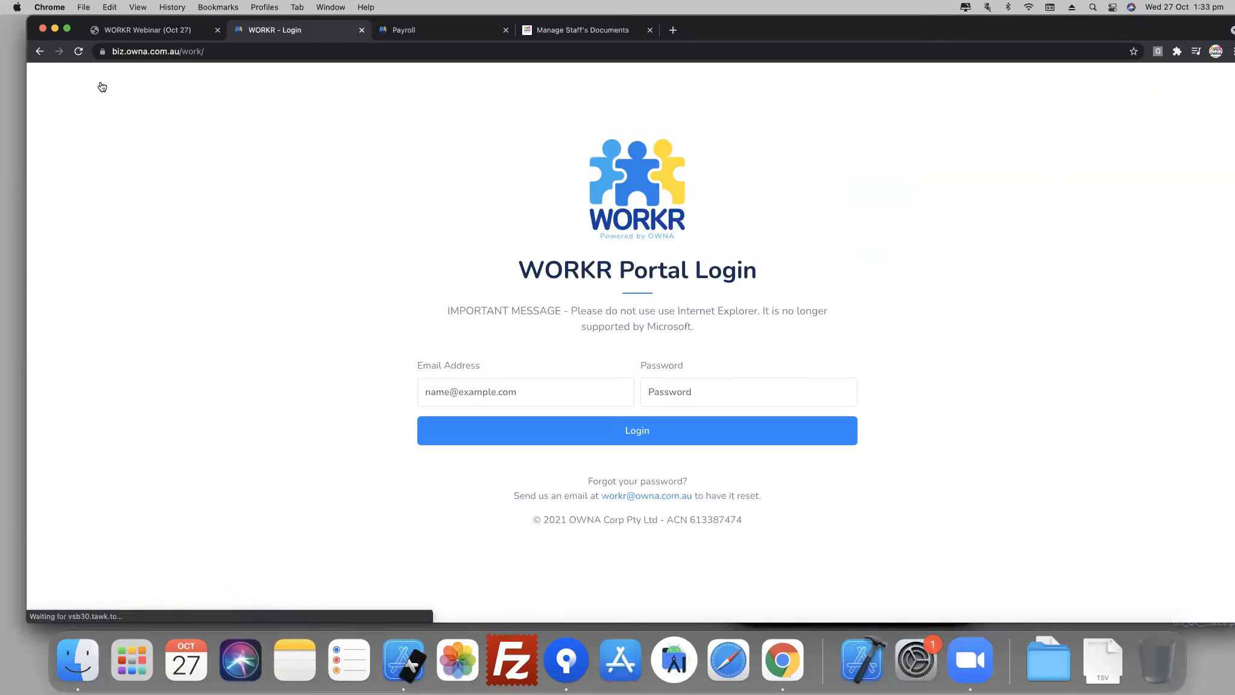
left_click(452, 30)
left_click(100, 84)
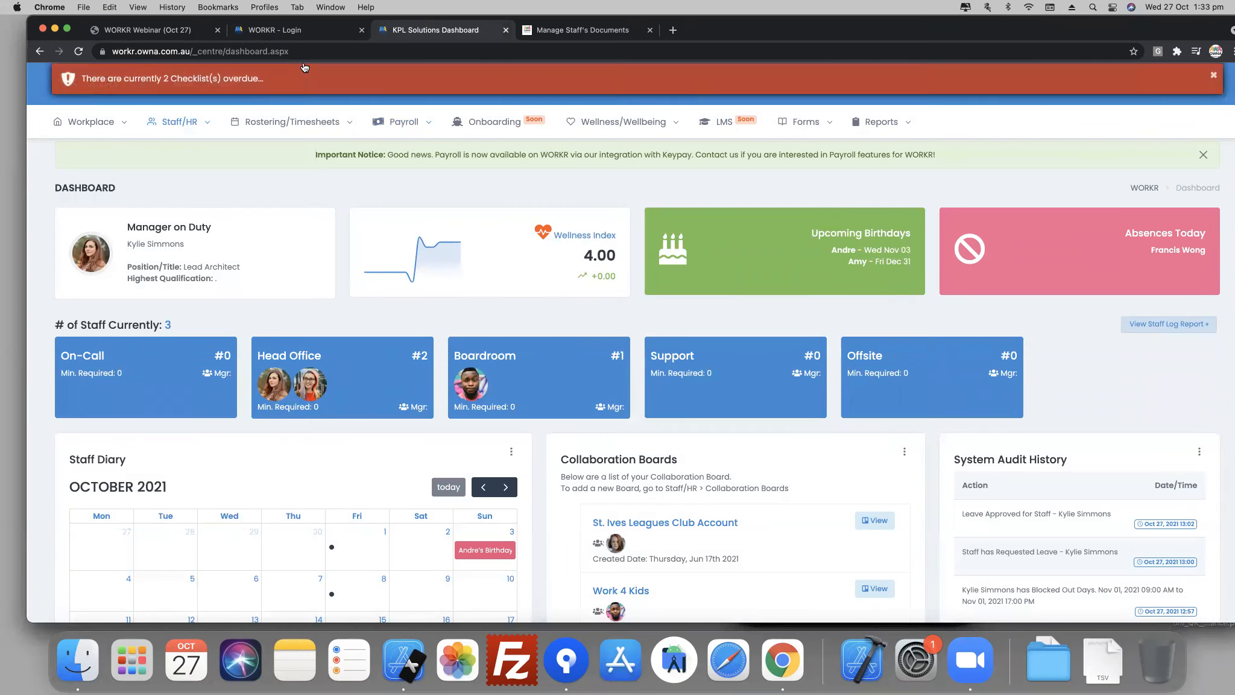
- Log in to the WORKR portal with the account email and password, and compare its dashboard with the workr.owna.com.au version
left_click(294, 30)
left_click(468, 398)
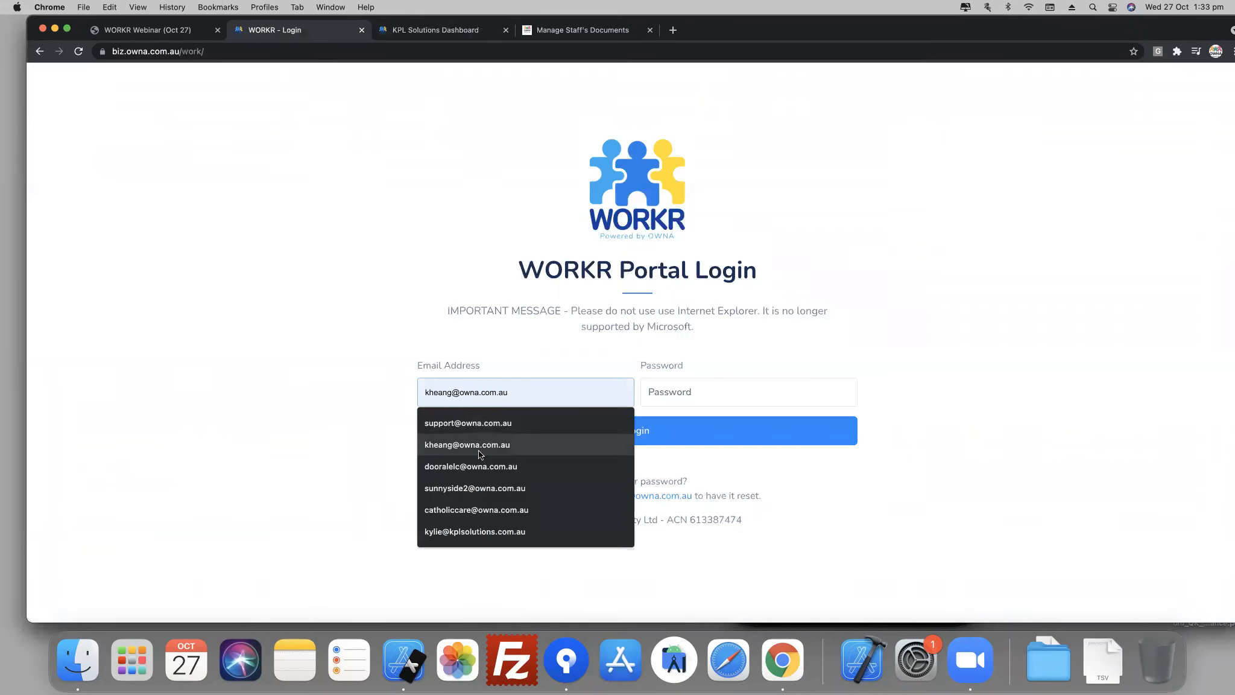
type("ky")
key("Down")
key("Tab")
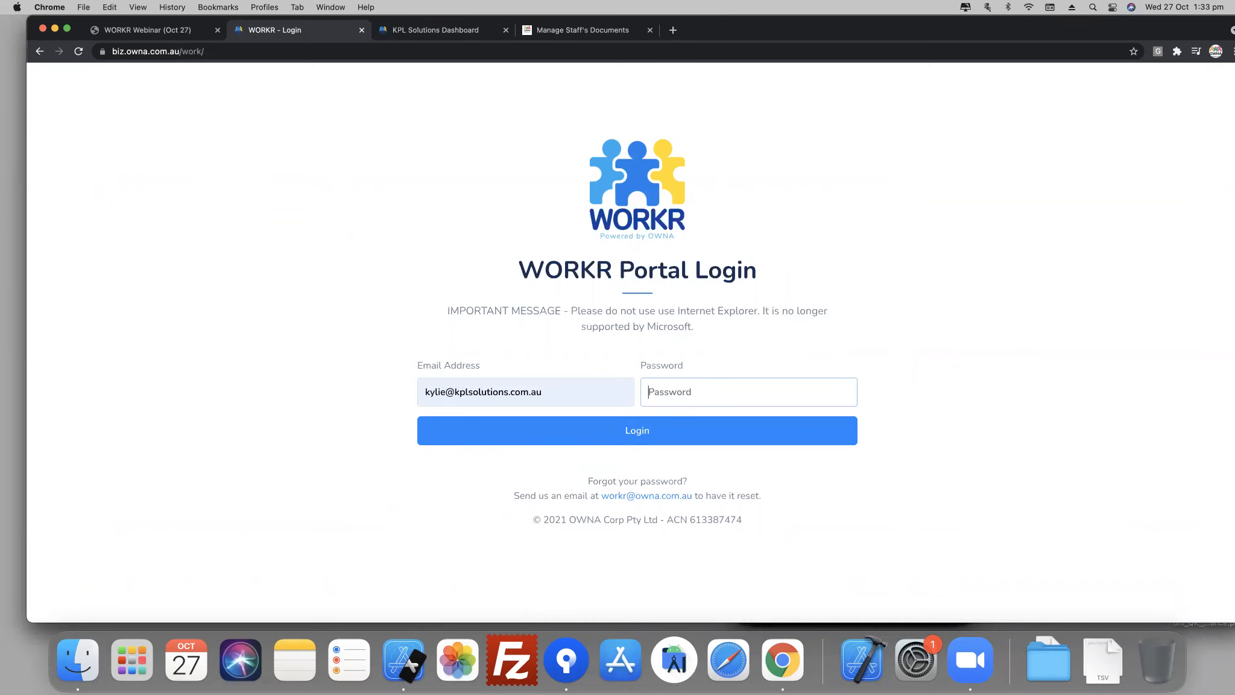
type("•••••••••")
key("Return")
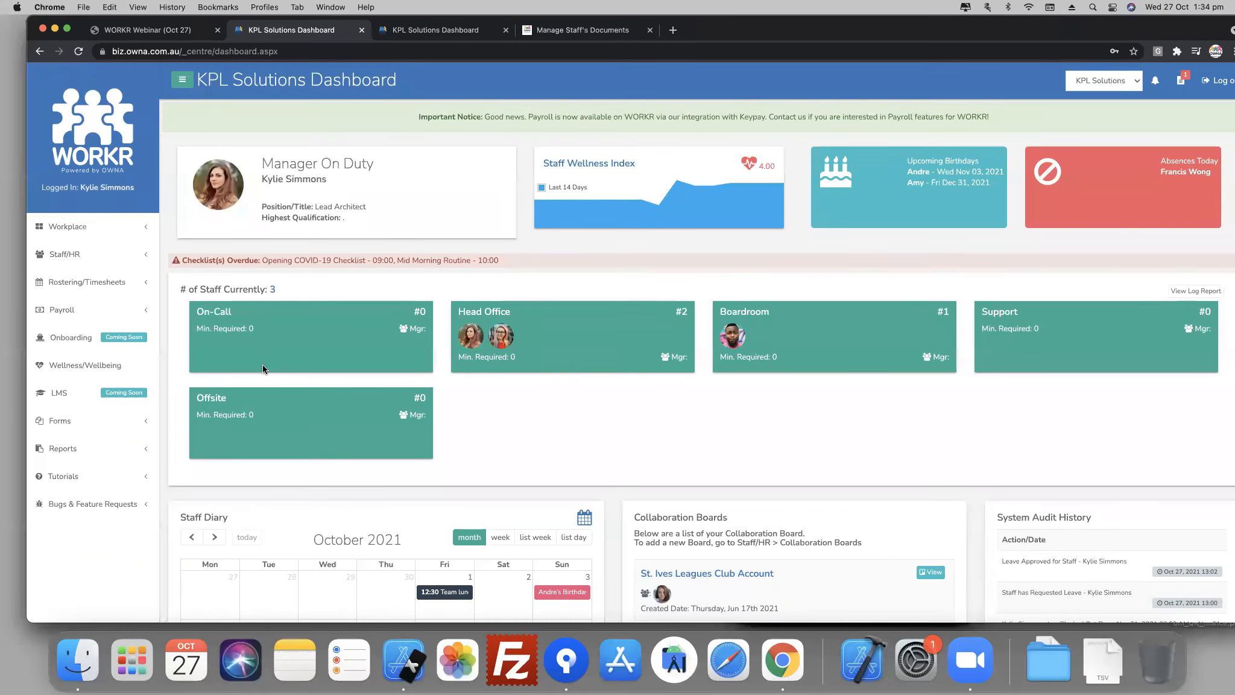
left_click(444, 32)
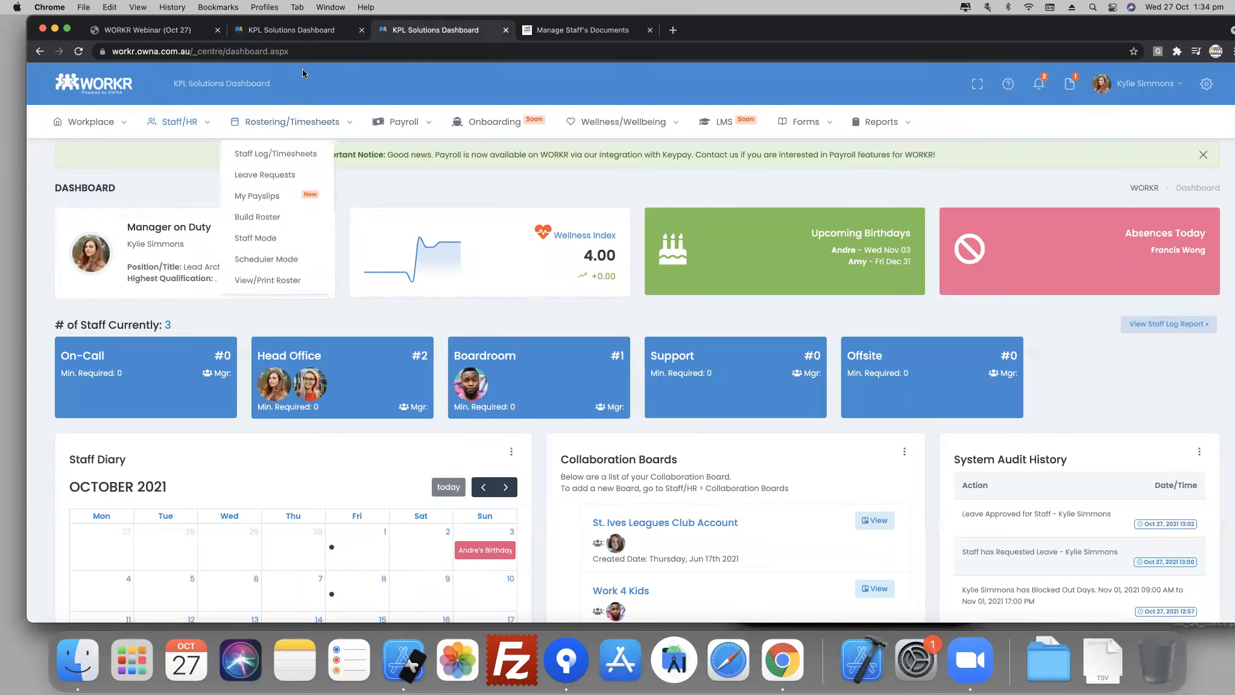
left_click(287, 35)
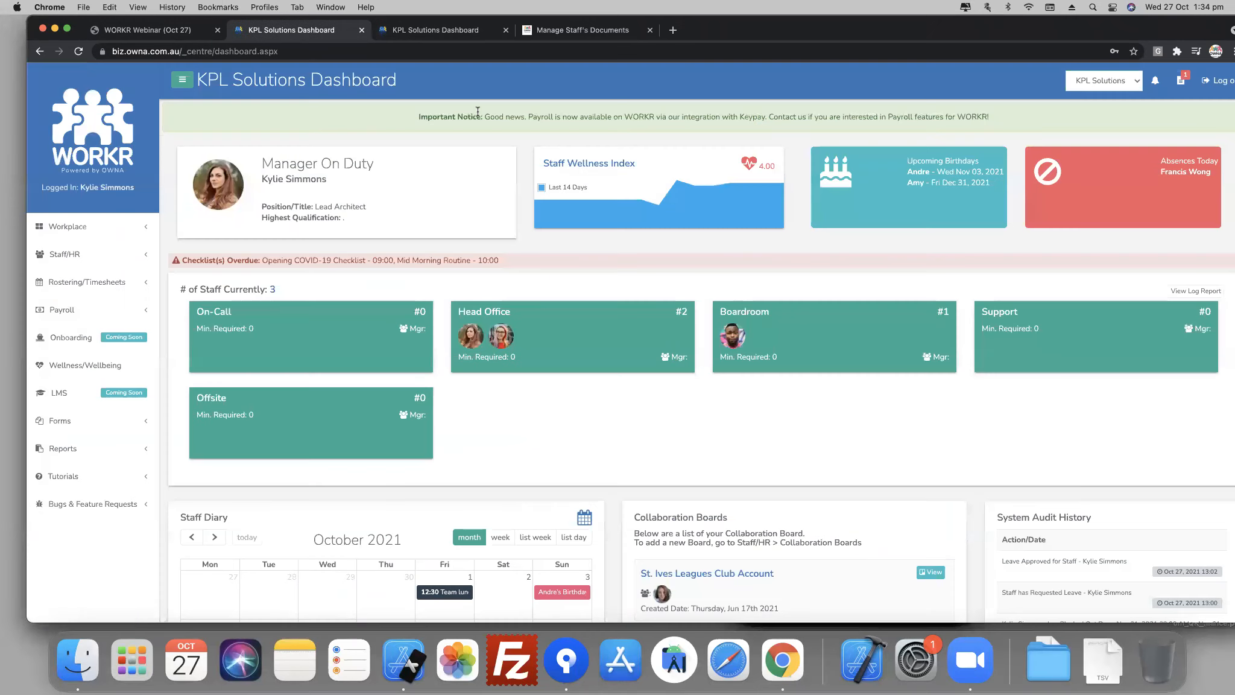
- Open the WORKR website at biz.owna.com.au in a new browser tab
left_click(674, 31)
type("biz.owna.com.au")
key("Return")
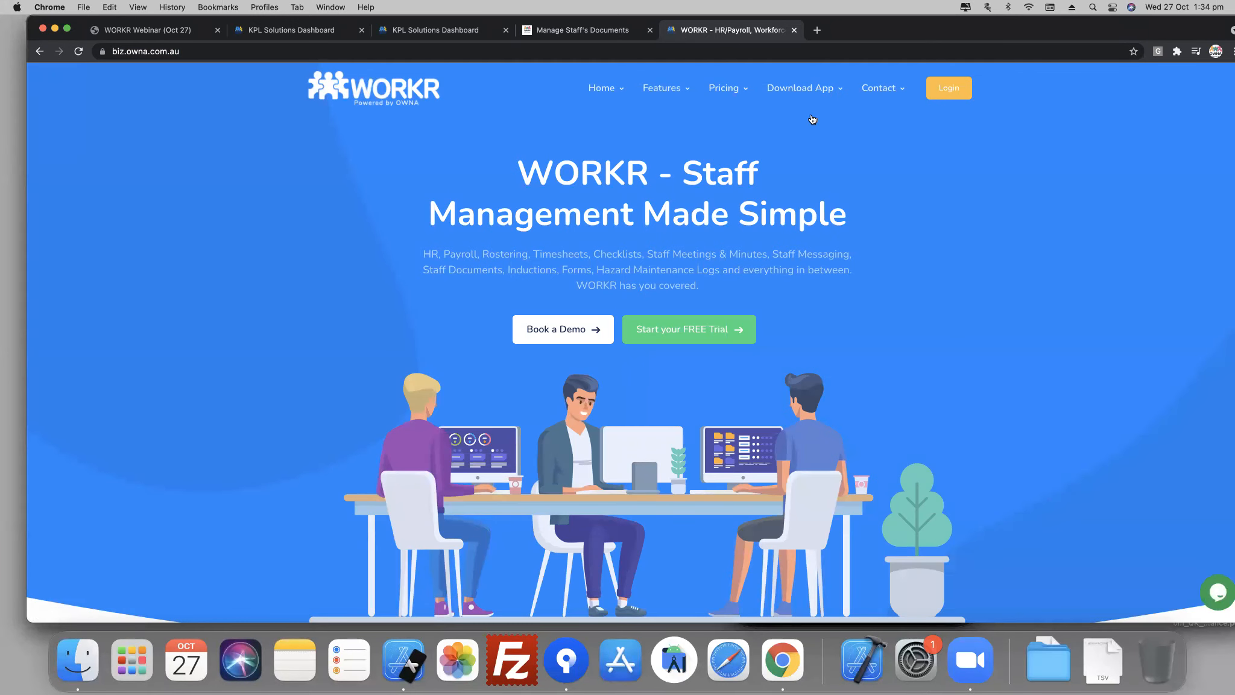
- Review the Freemium, Premium and Premium+ pricing packages on the website and open the WORKR signup form
left_click(732, 91)
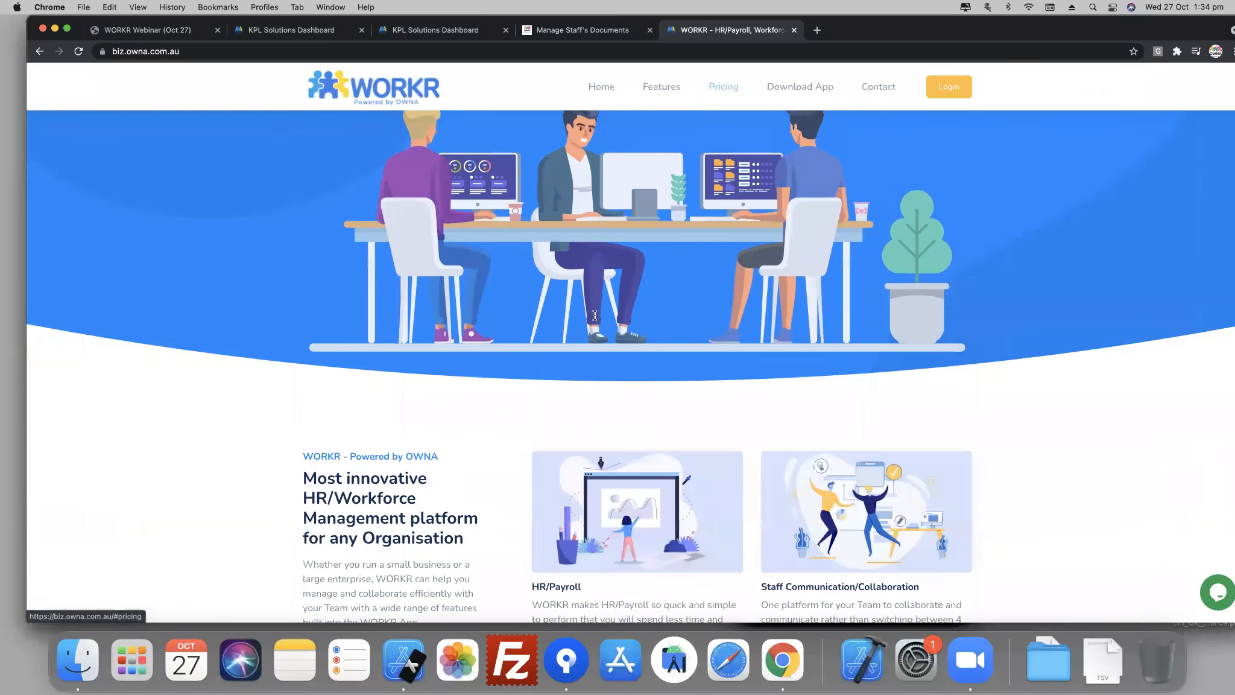
scroll(721, 538, "down", 10)
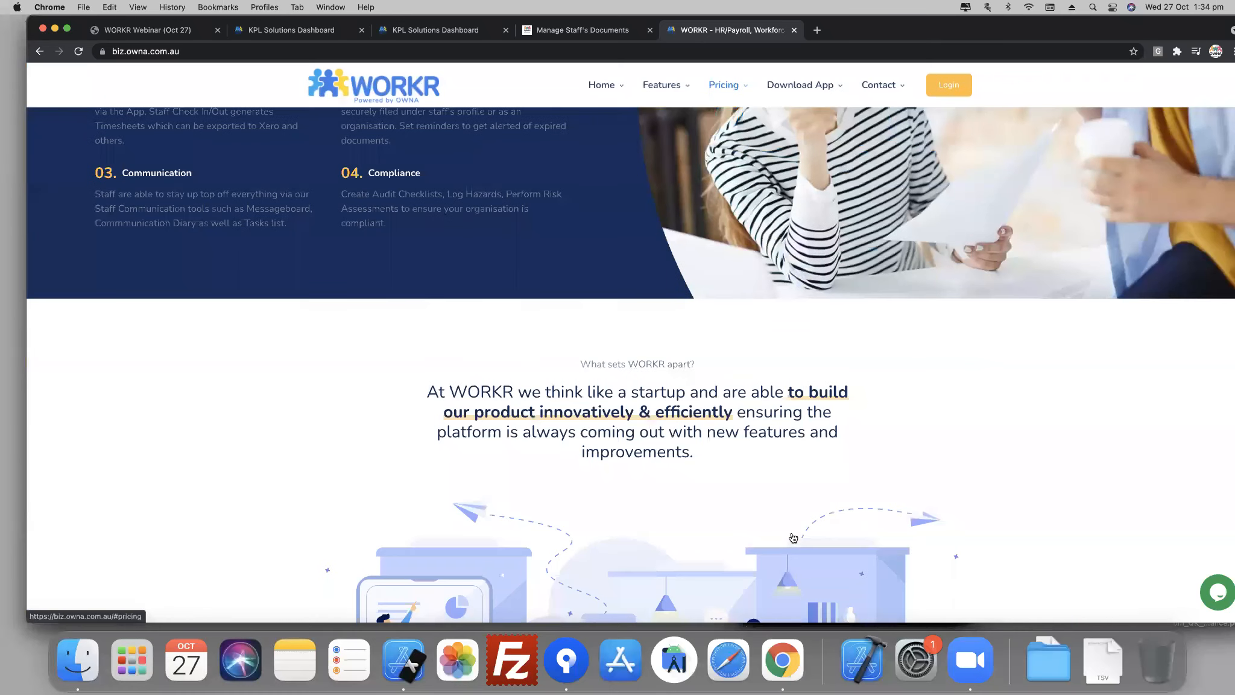
scroll(806, 541, "down", 6)
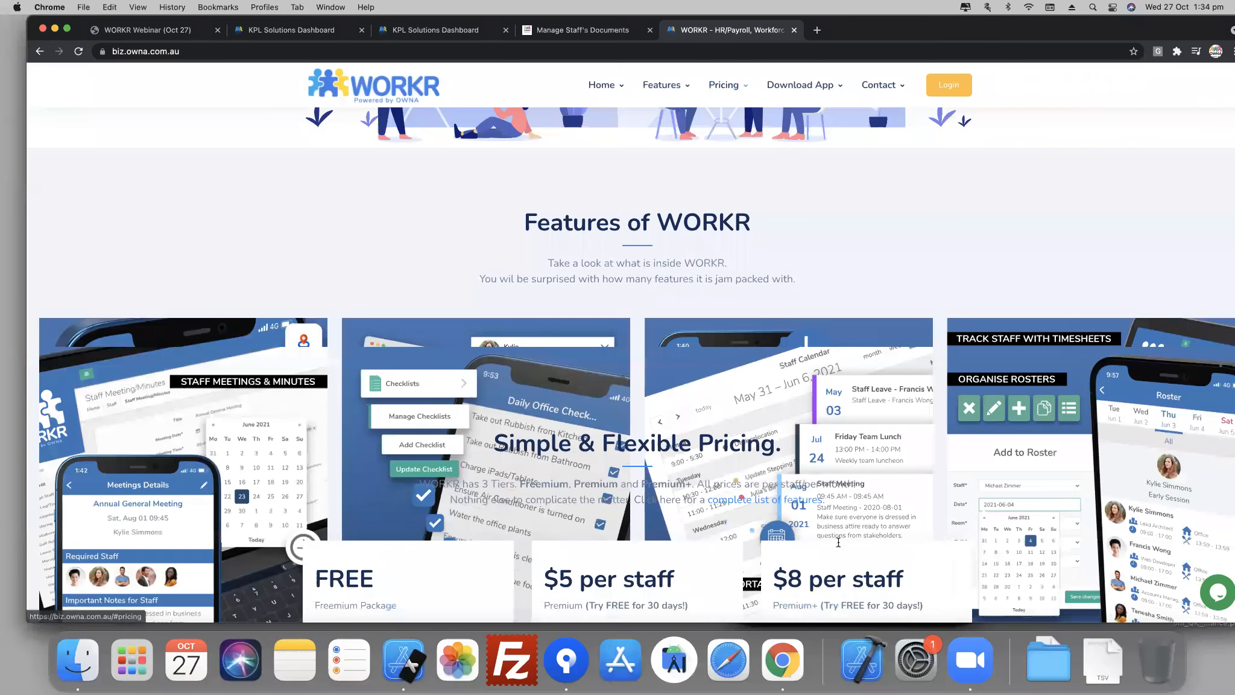
scroll(844, 543, "down", 3)
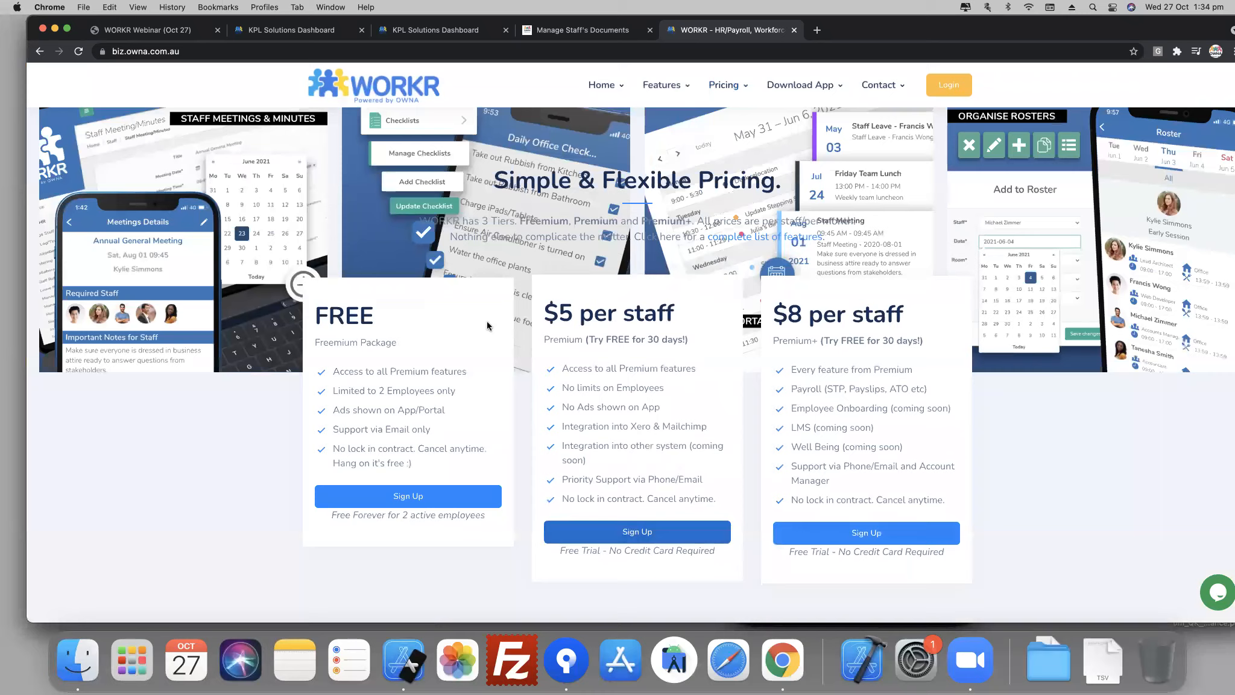
left_click(491, 399)
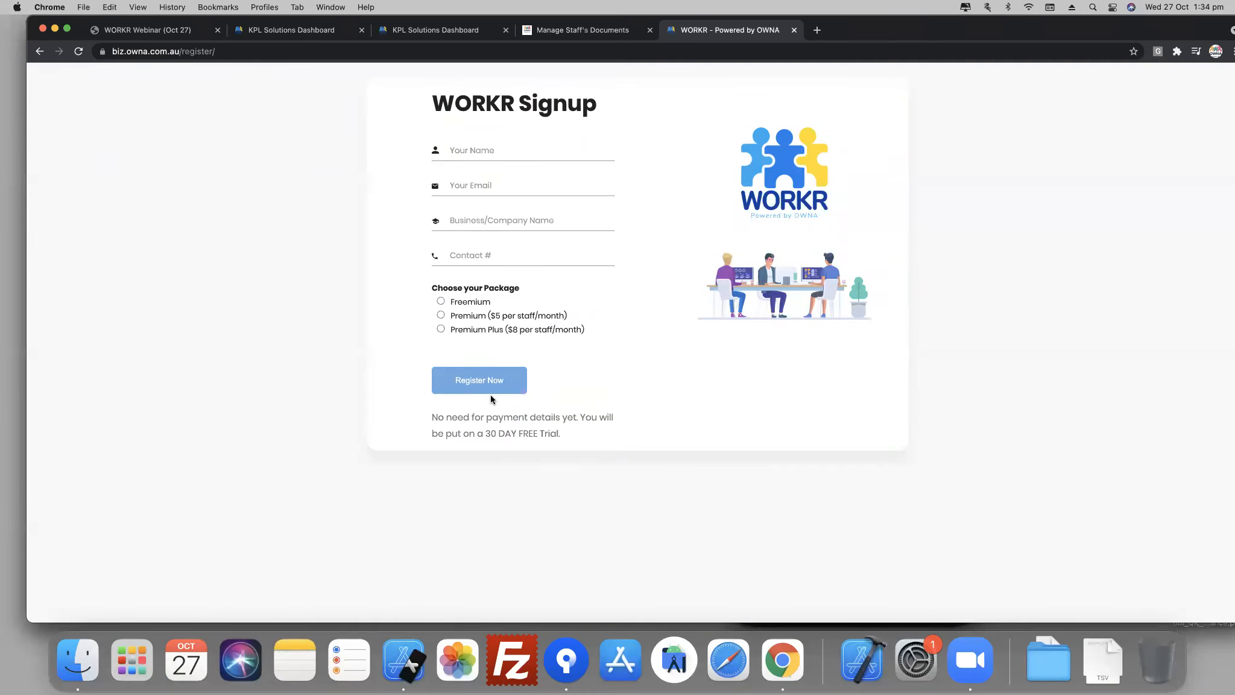